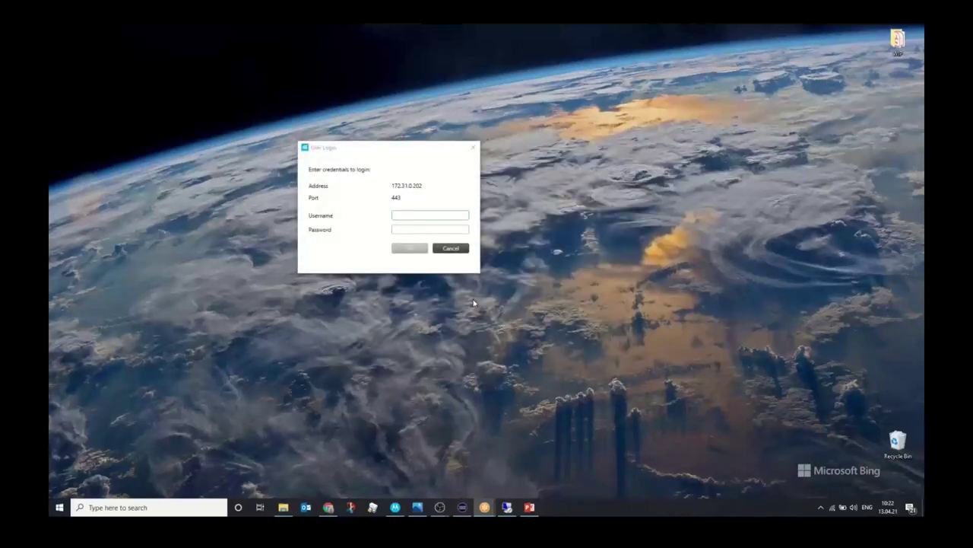
Log in to the RM server at 172.31.0.202 with the account username and password
click(410, 217)
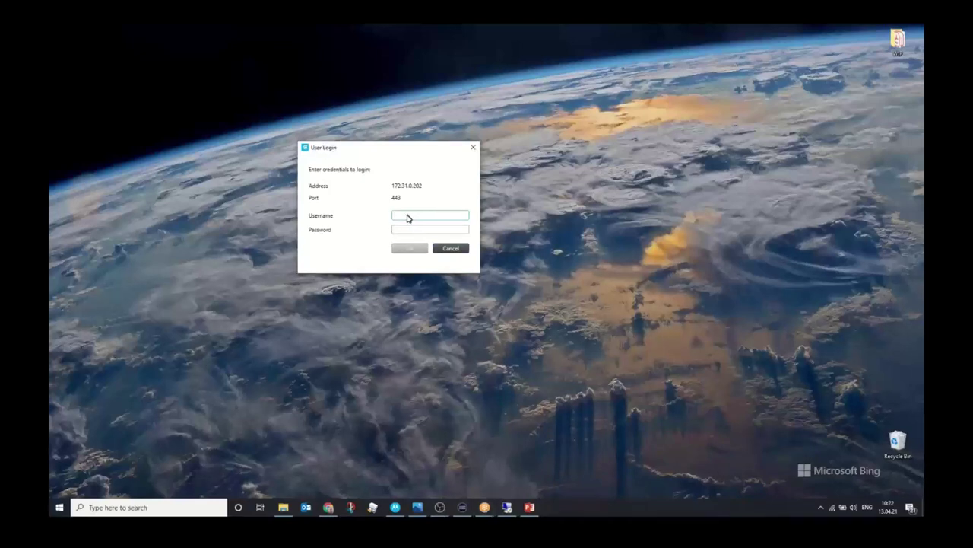
text(cwh0)
text(***)
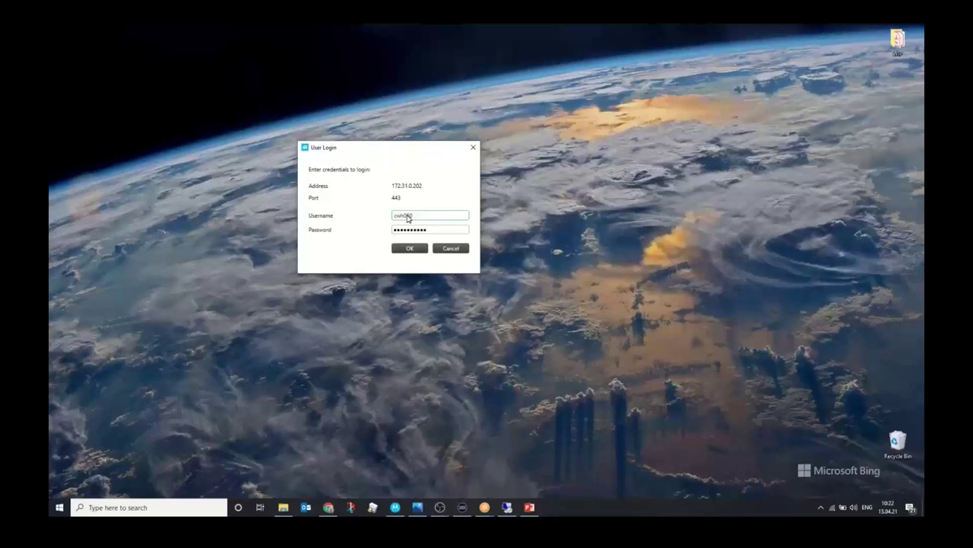
click(407, 247)
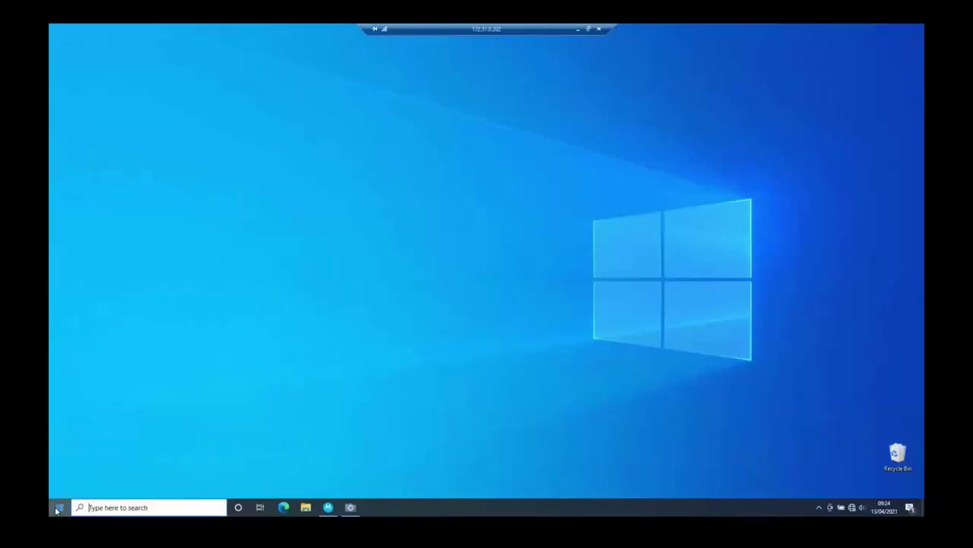
Copy serial number 478ISE0477 from the unknown-device job in RM Device Monitor
click(60, 508)
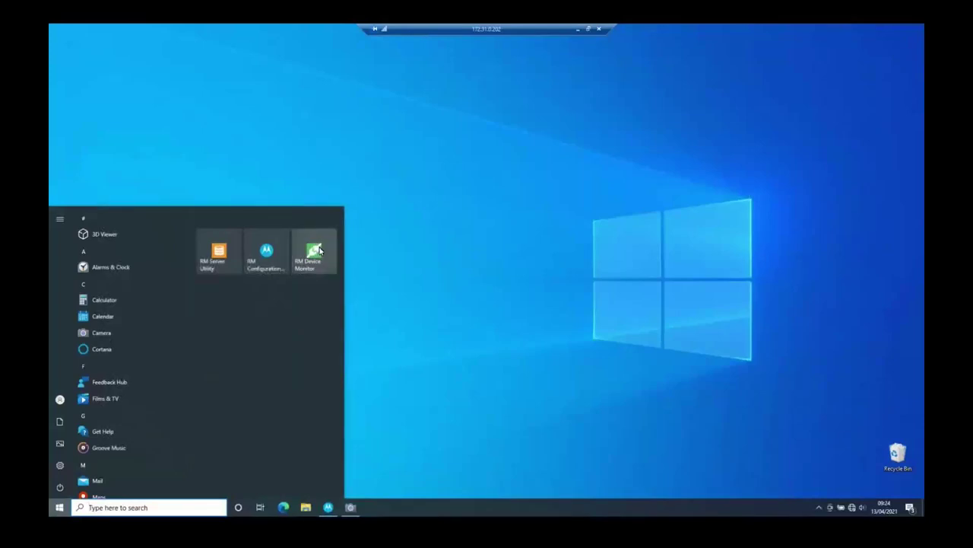
click(315, 251)
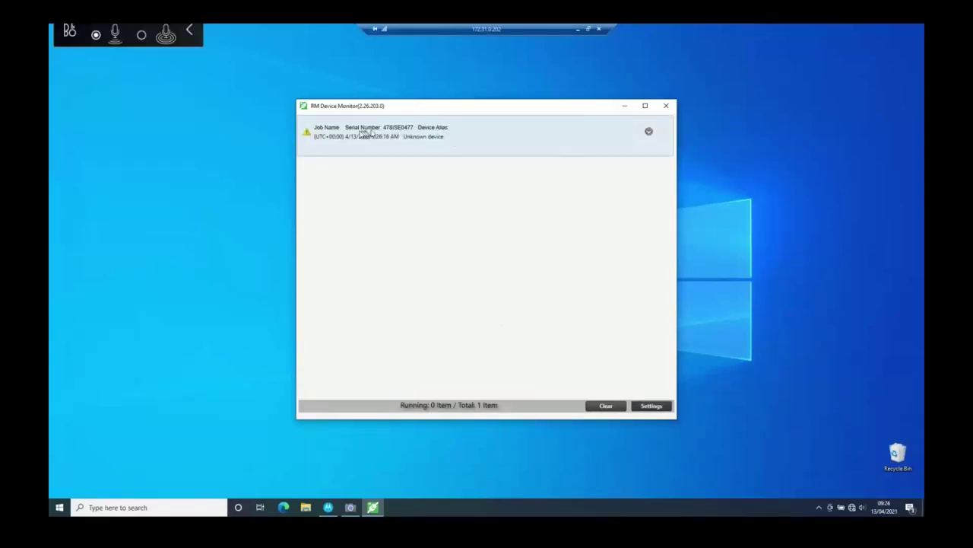
click(649, 131)
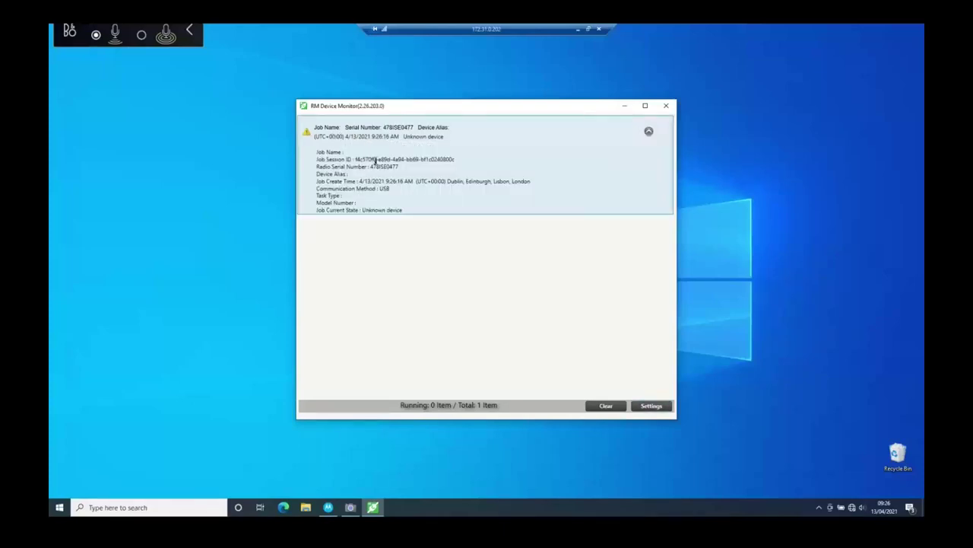
drag(399, 166, 371, 161)
right_click(378, 166)
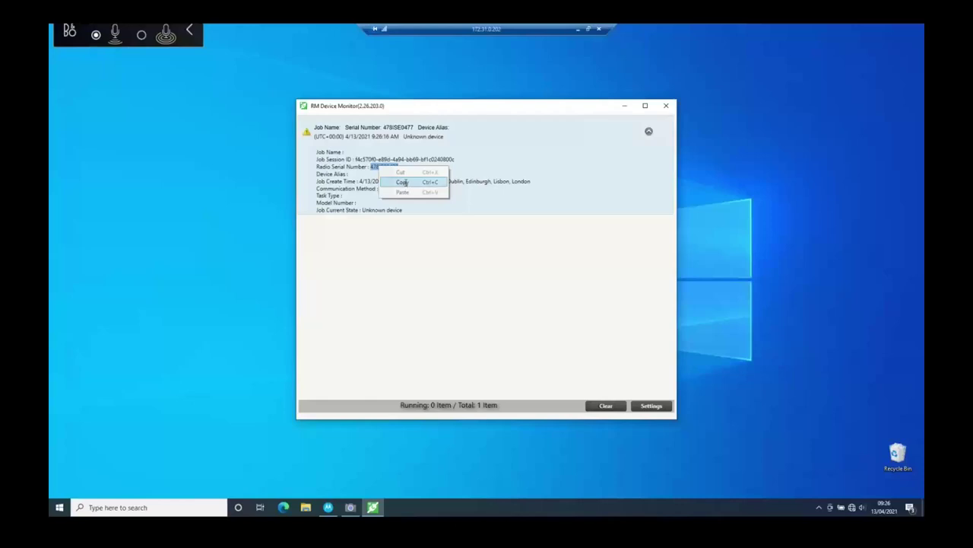
click(402, 182)
click(578, 29)
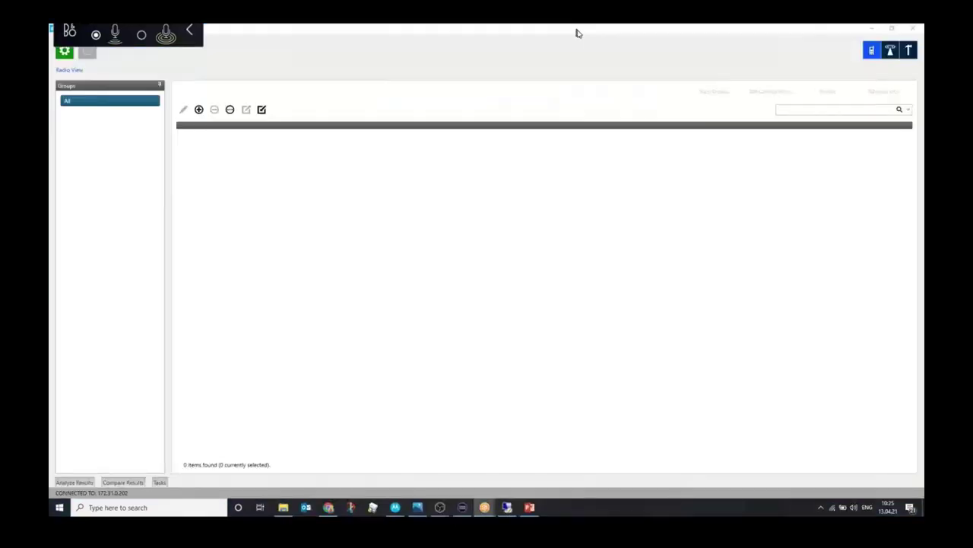
Add a new radio using the pasted serial number 478ISE0477
click(198, 110)
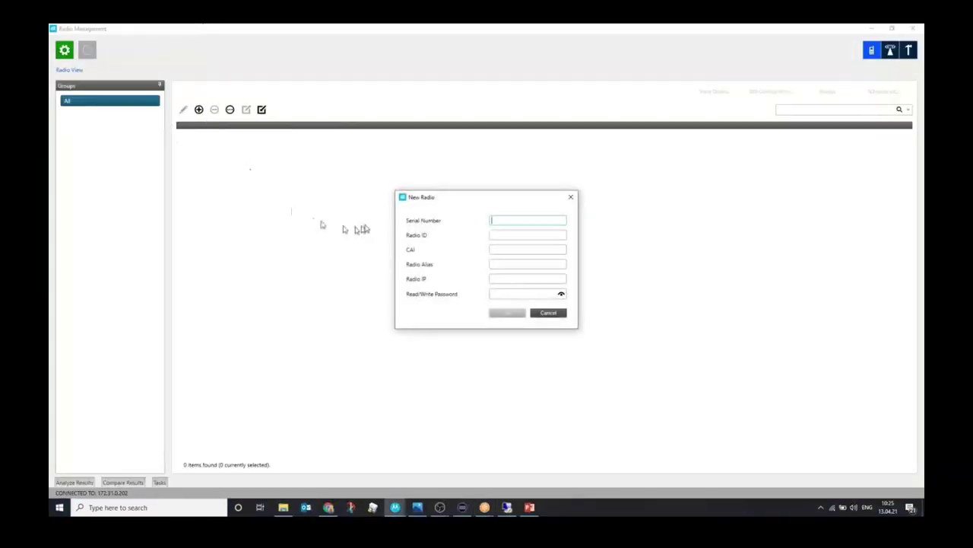
key(ctrl+v)
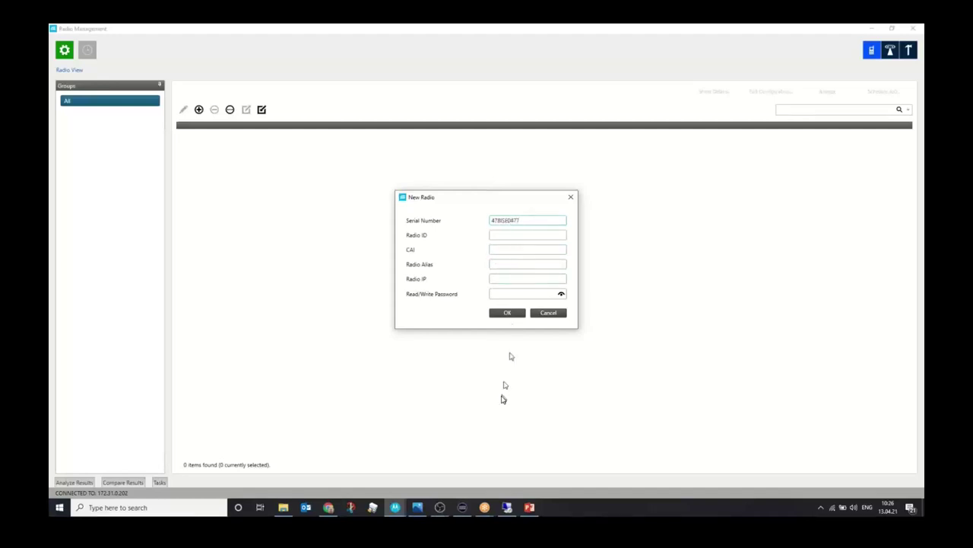
click(514, 316)
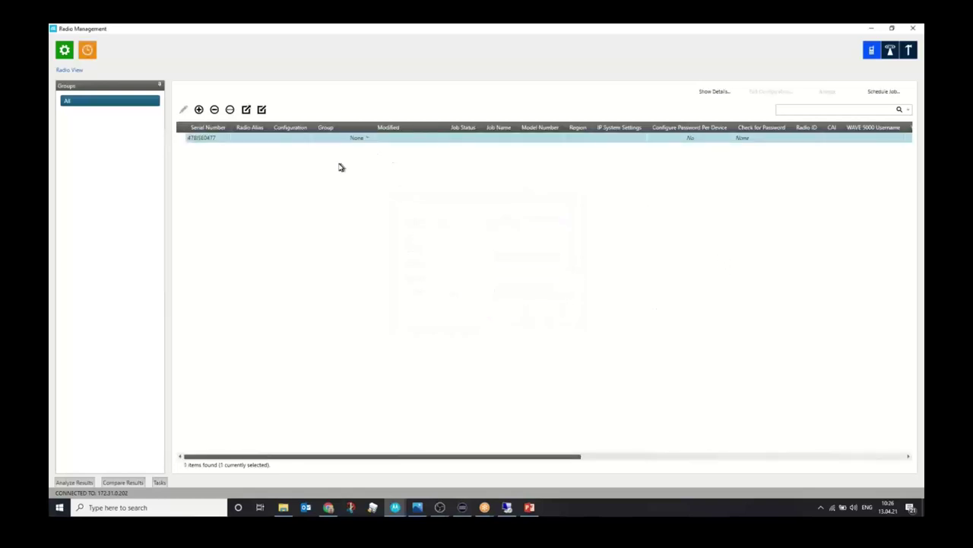
Schedule a Read job with Generate configuration ticked for radio 478ISE0477
right_click(178, 141)
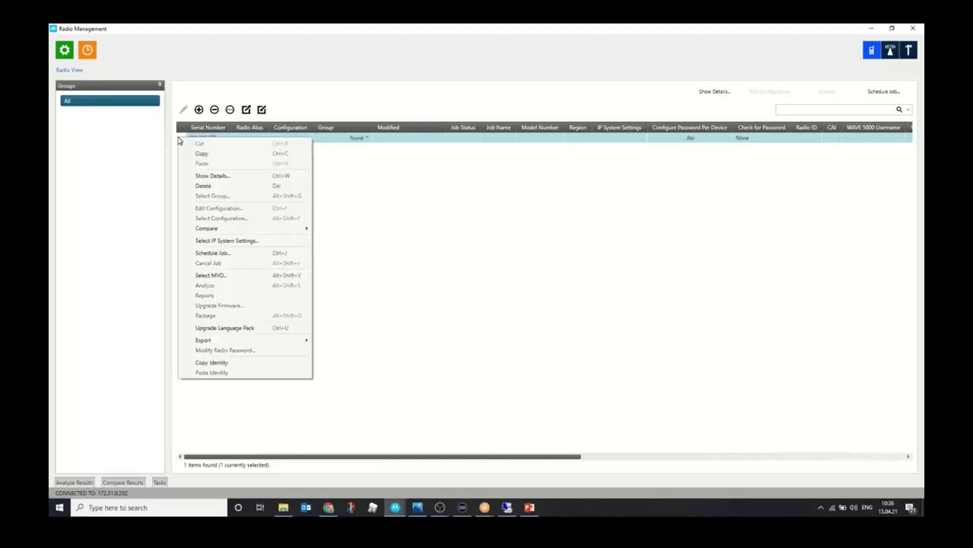
click(243, 255)
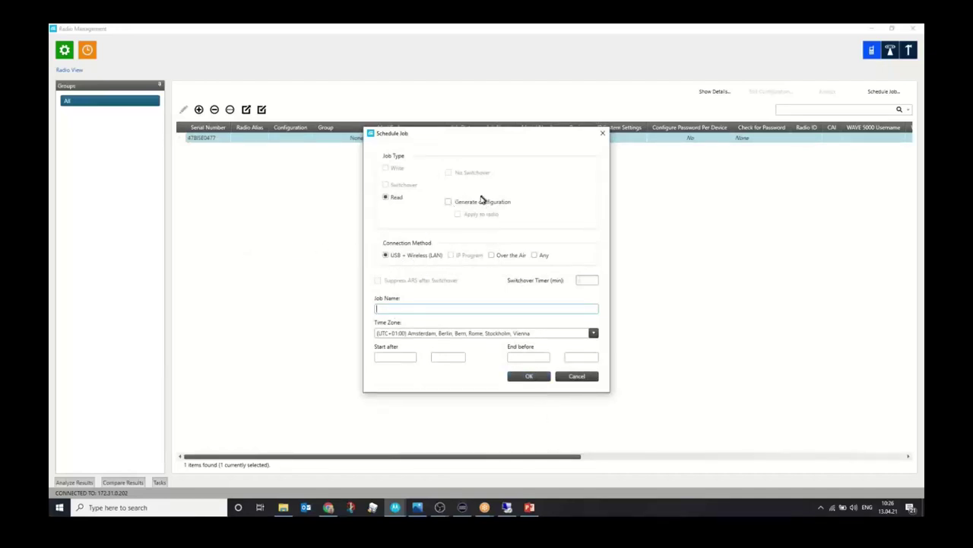
click(450, 204)
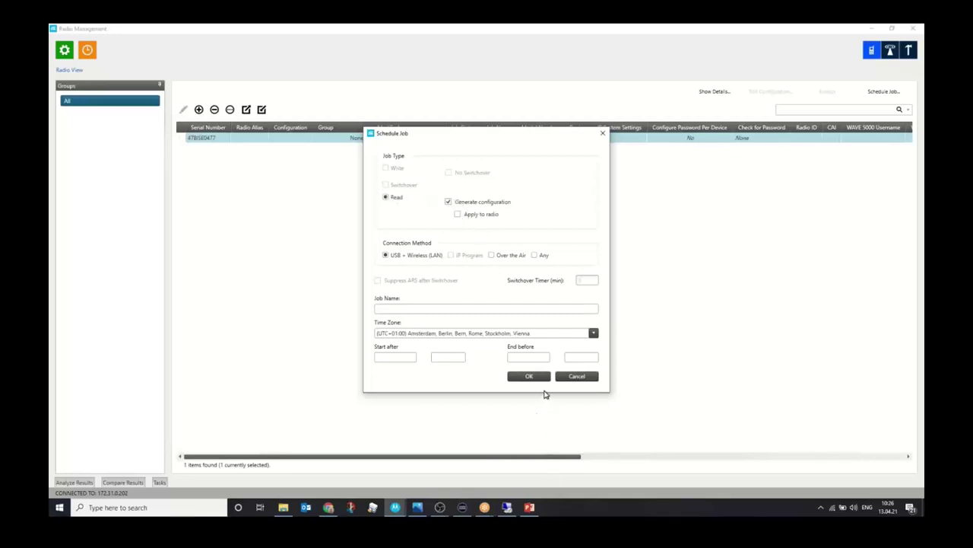
click(530, 377)
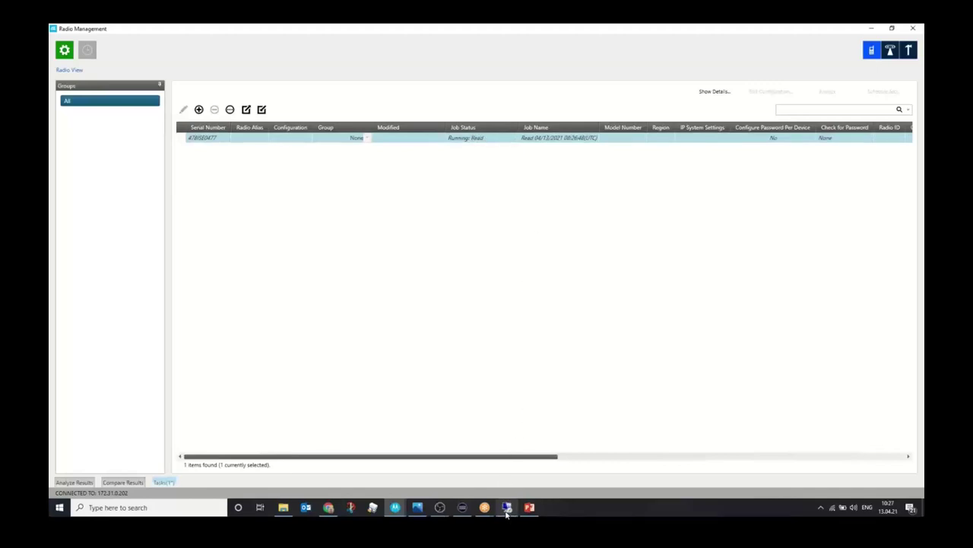
mouse_move(506, 514)
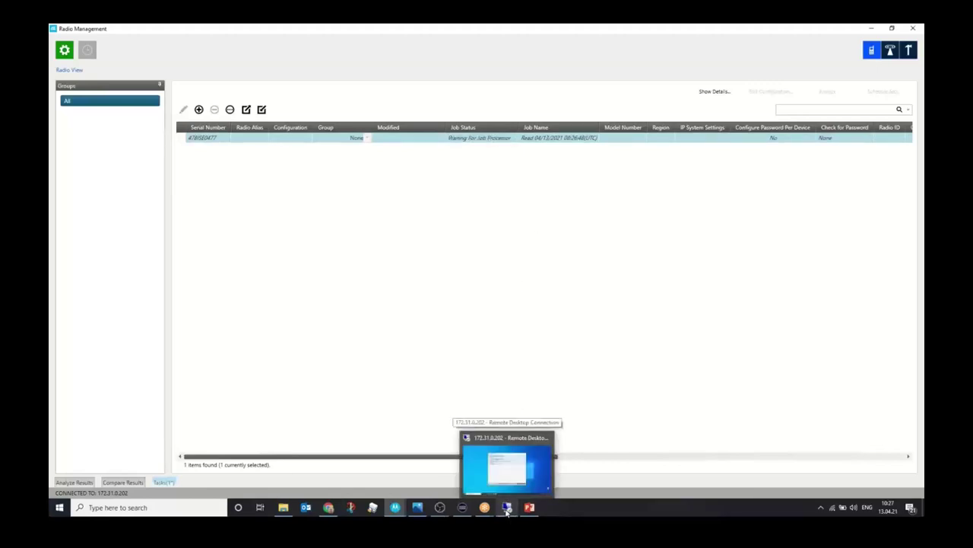
Confirm the Read job shows Successful in RM Device Monitor, then return to Radio Management
click(506, 513)
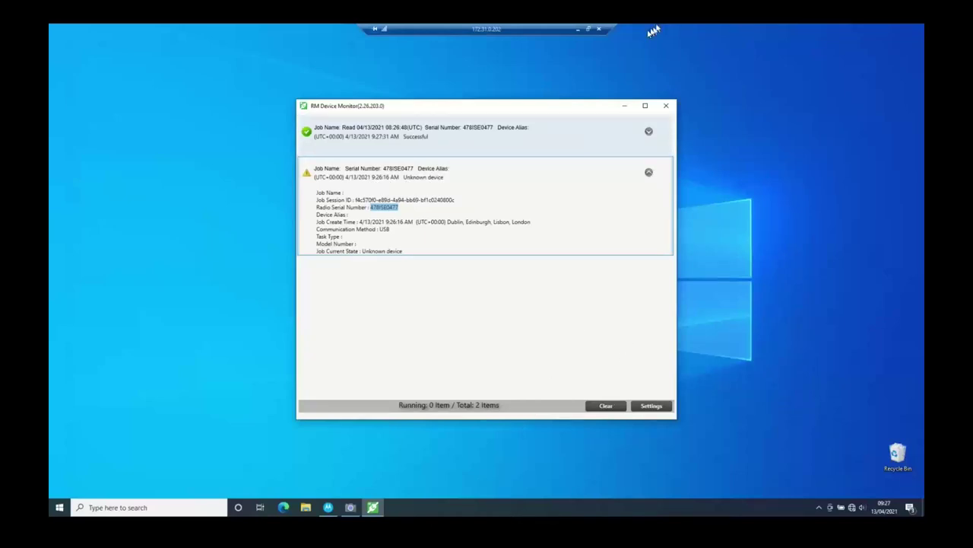
click(577, 31)
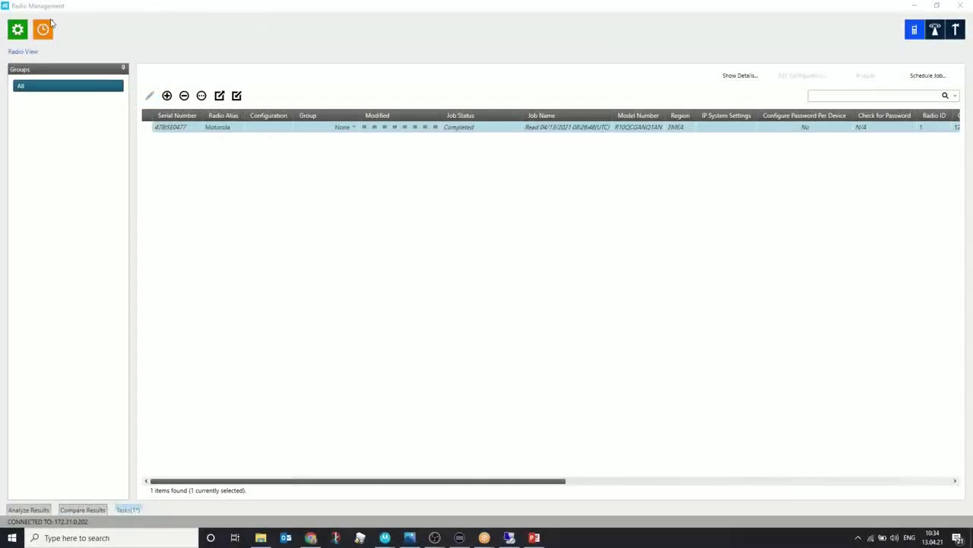
Open Manage > Configurations from the green gear menu
click(17, 29)
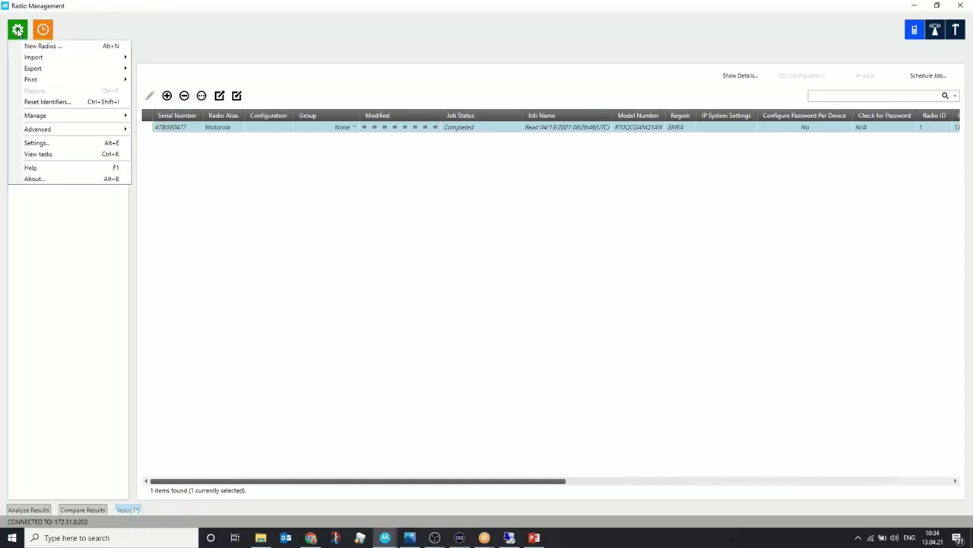
mouse_move(99, 116)
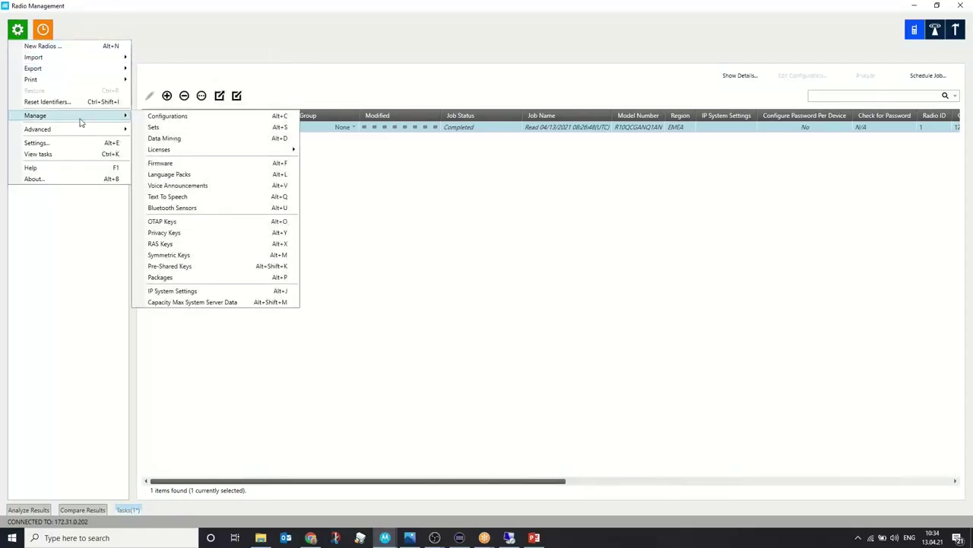
click(165, 116)
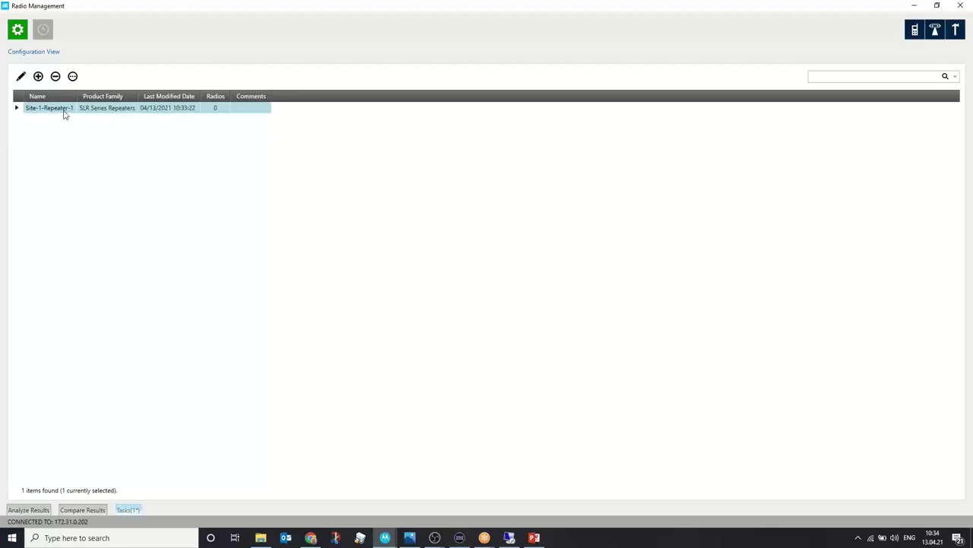
Edit Site-1-Repeater-1 and select the 5.0 W Digital TX High Power value in GeneralSettings-202
click(20, 76)
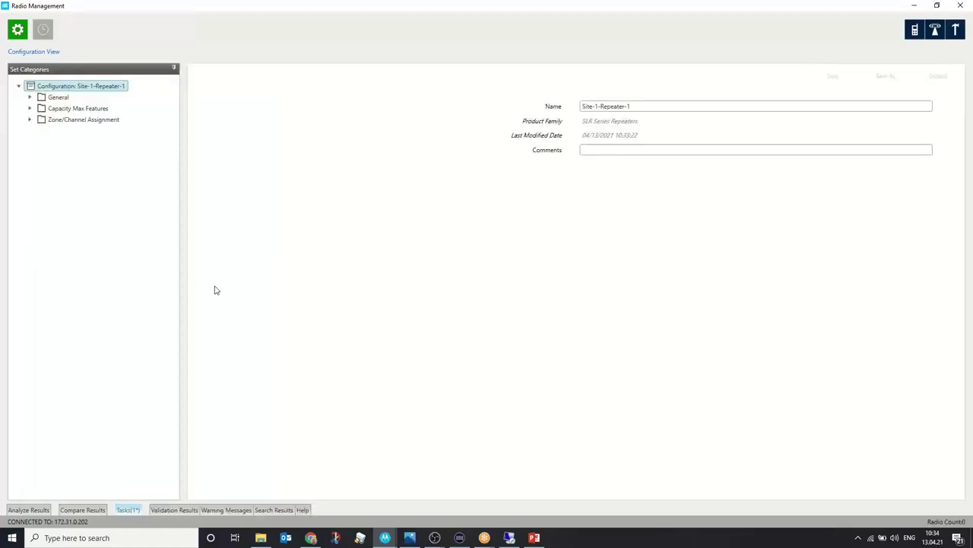
click(30, 97)
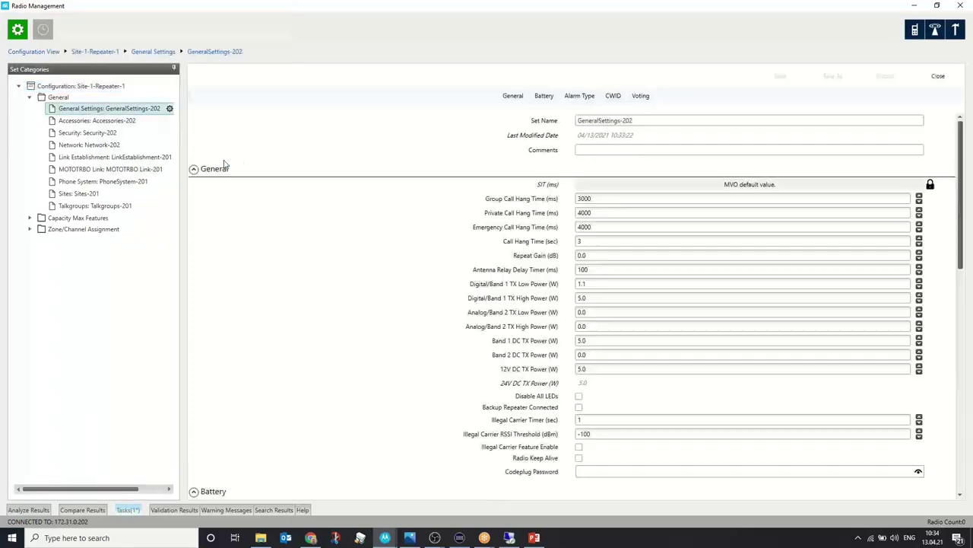
click(593, 298)
double_click(593, 298)
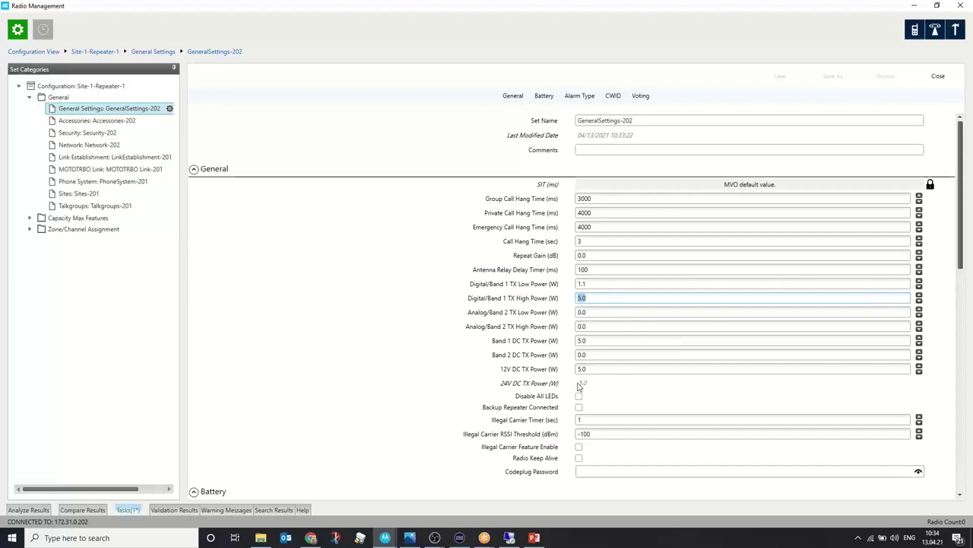
mouse_move(579, 387)
key(alt+Tab)
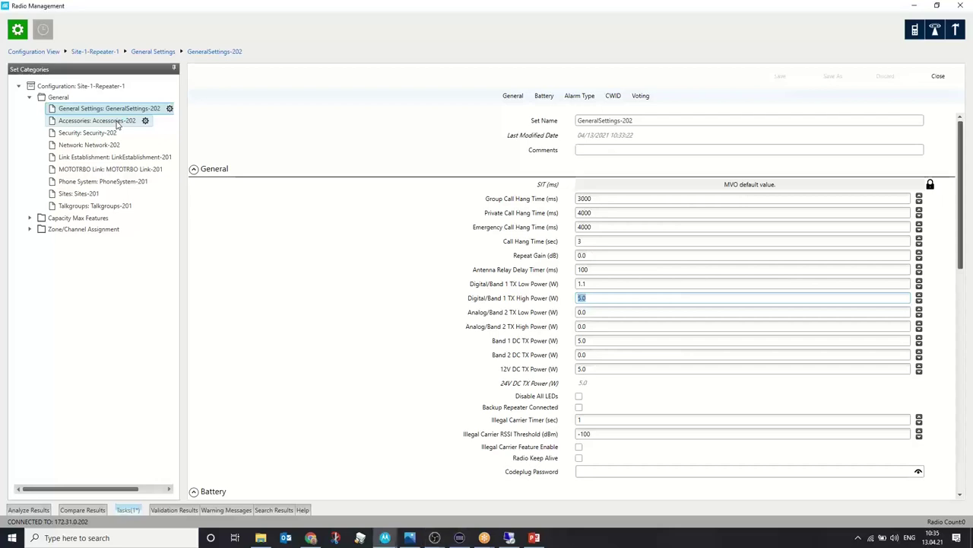
Open the Accessories-202 set and review its GPIO pin settings
click(118, 121)
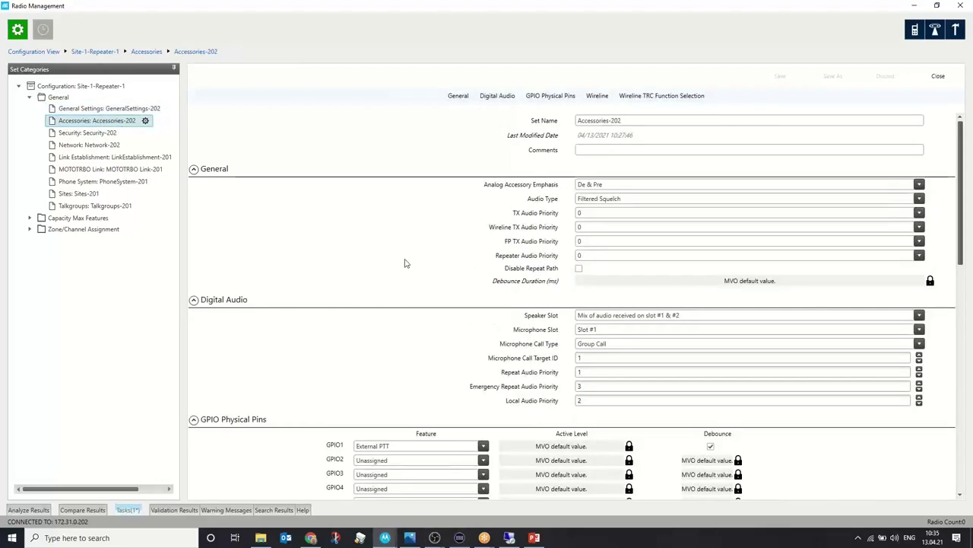
scroll(416, 267, down, 2)
scroll(422, 273, down, 8)
scroll(433, 333, up, 7)
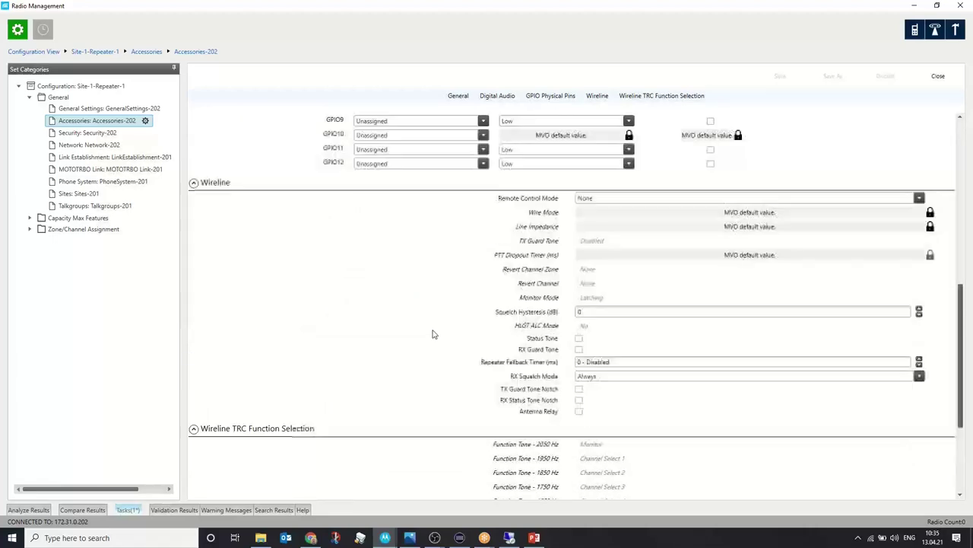
scroll(433, 333, up, 4)
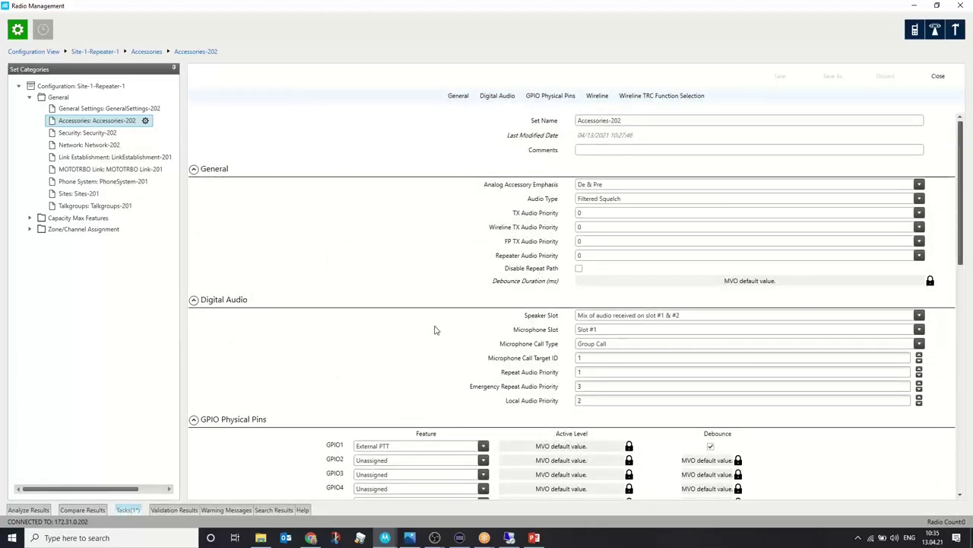
scroll(435, 328, down, 3)
scroll(438, 326, down, 1)
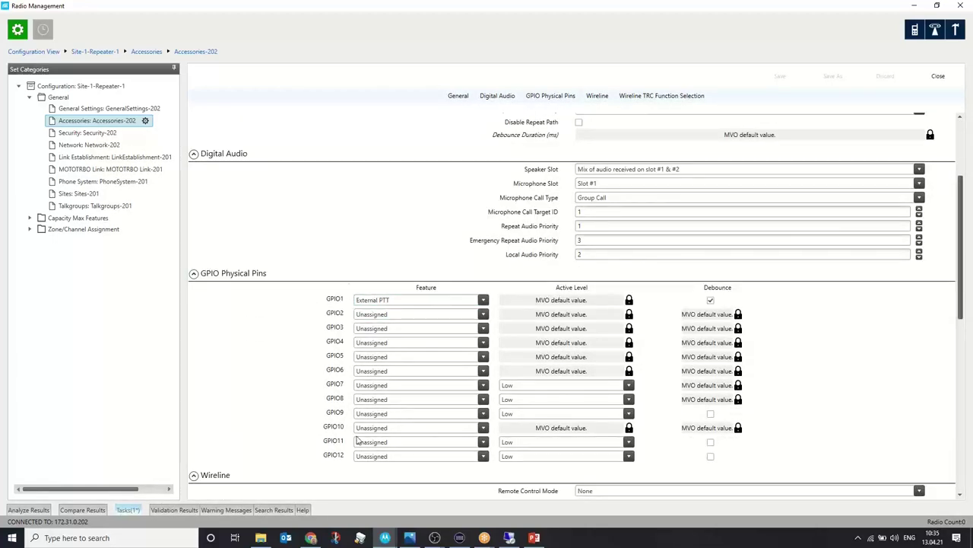
Set GPIO1 to Unassigned, then move to the Security set, confirming Leave Set
click(437, 301)
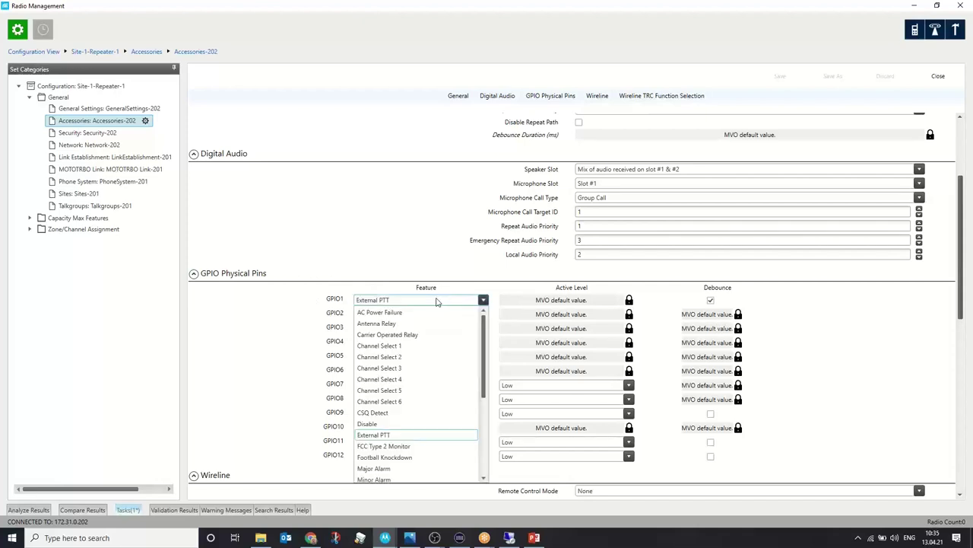
scroll(411, 395, down, 5)
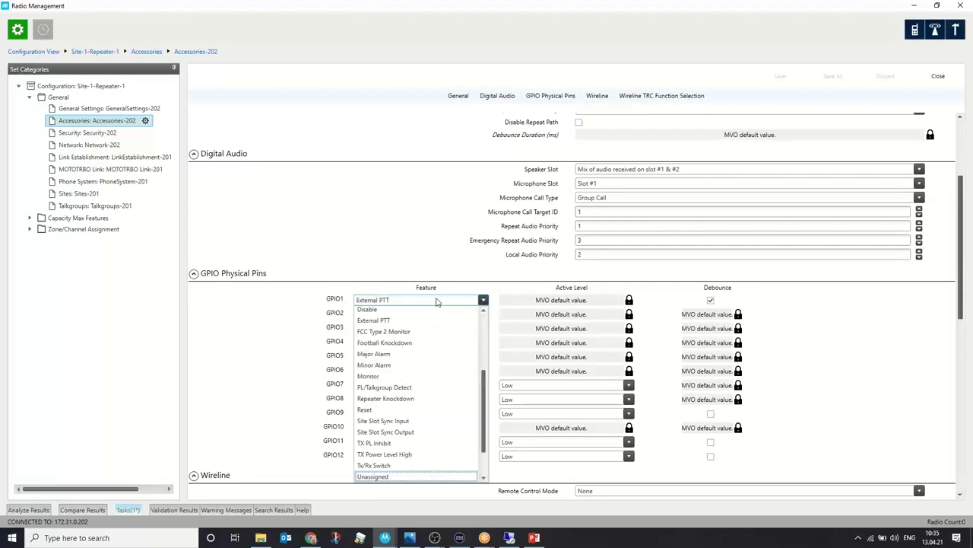
click(396, 473)
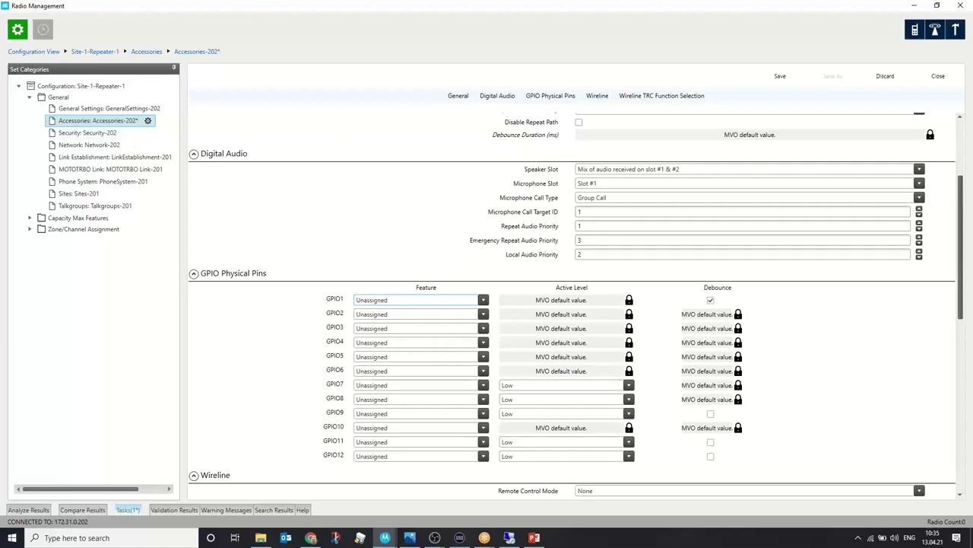
click(484, 538)
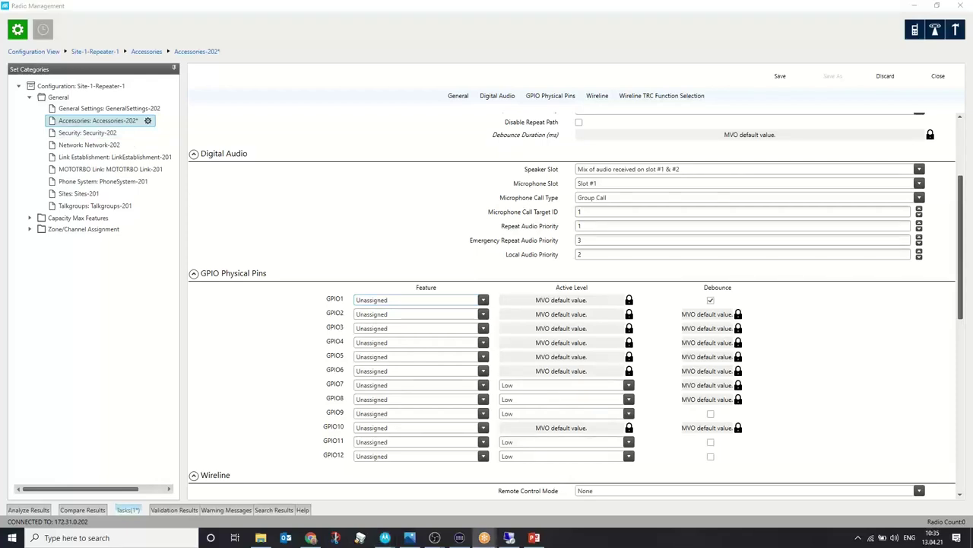
click(106, 135)
click(515, 306)
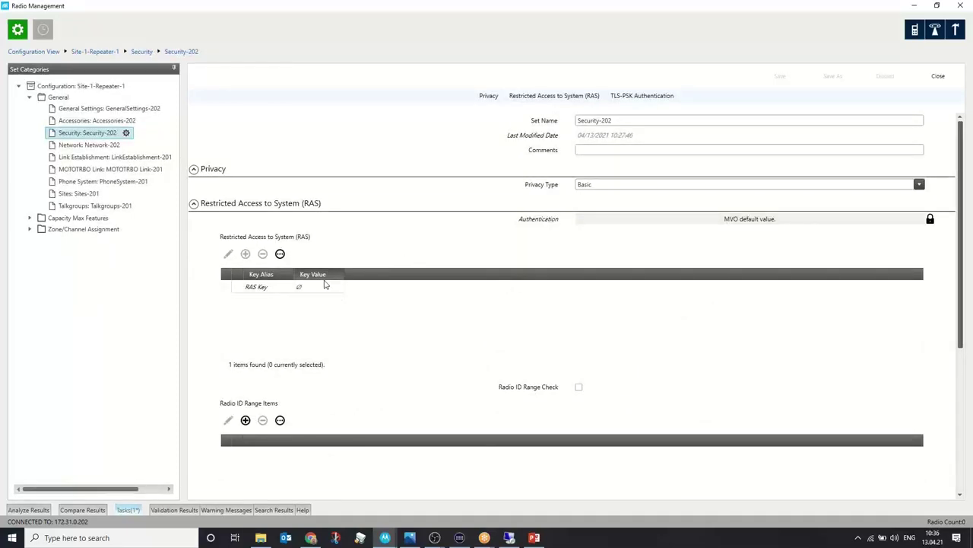
Delete the RAS Key entry from Security-202
click(225, 287)
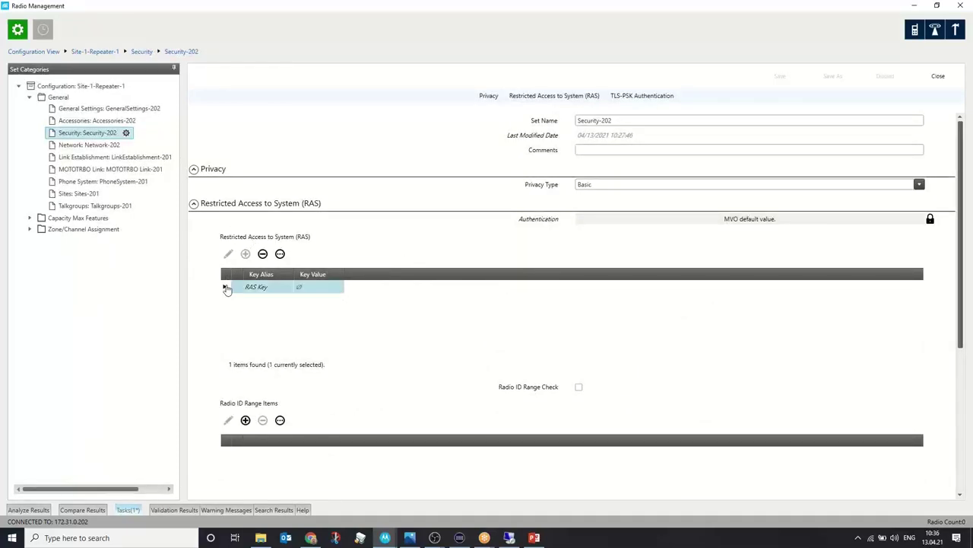
click(262, 254)
scroll(276, 246, down, 1)
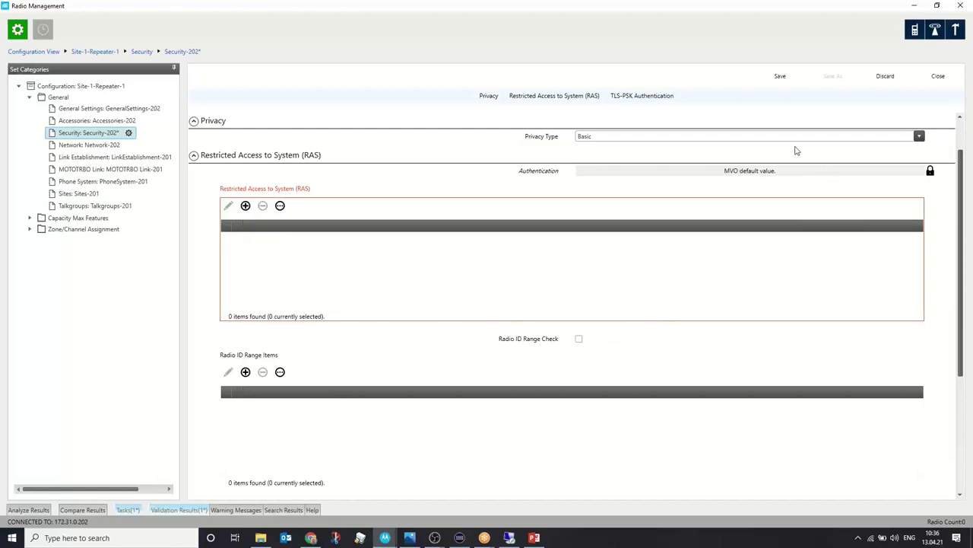
Set RAS Authentication to Disabled and save Security-202
click(930, 171)
click(919, 170)
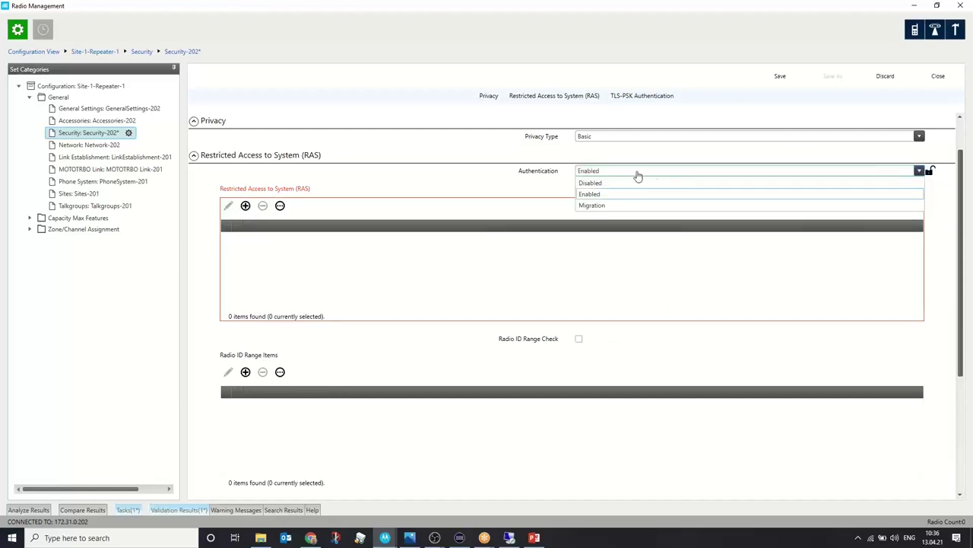
click(623, 182)
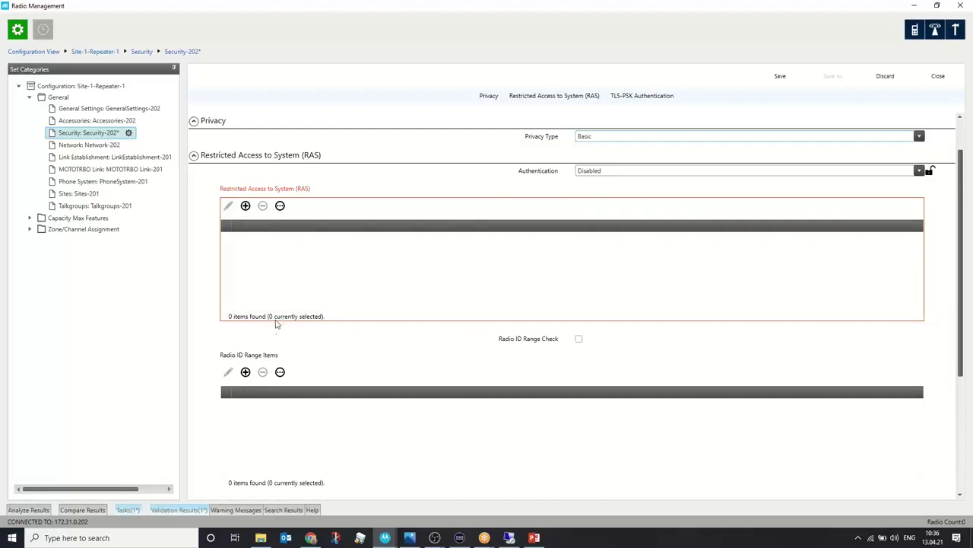
click(780, 76)
click(608, 172)
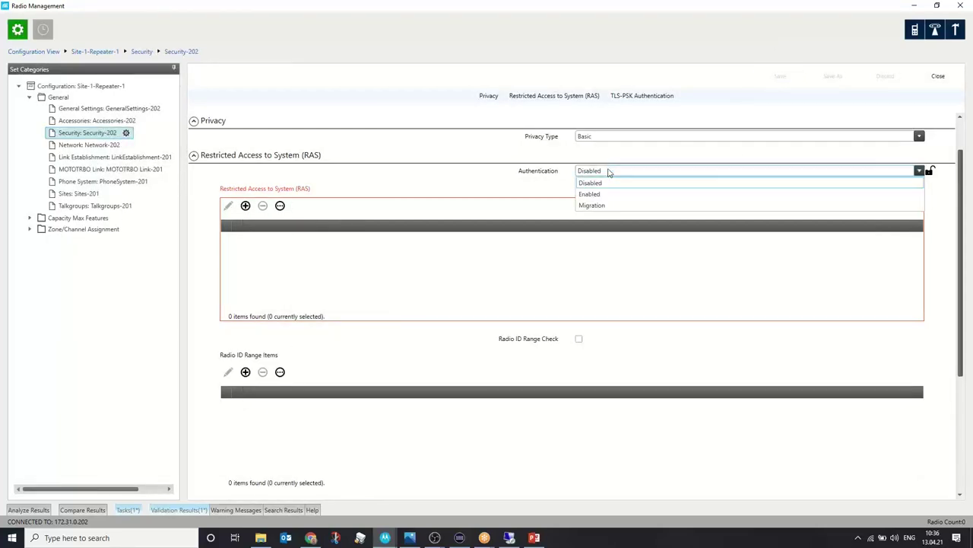
click(608, 172)
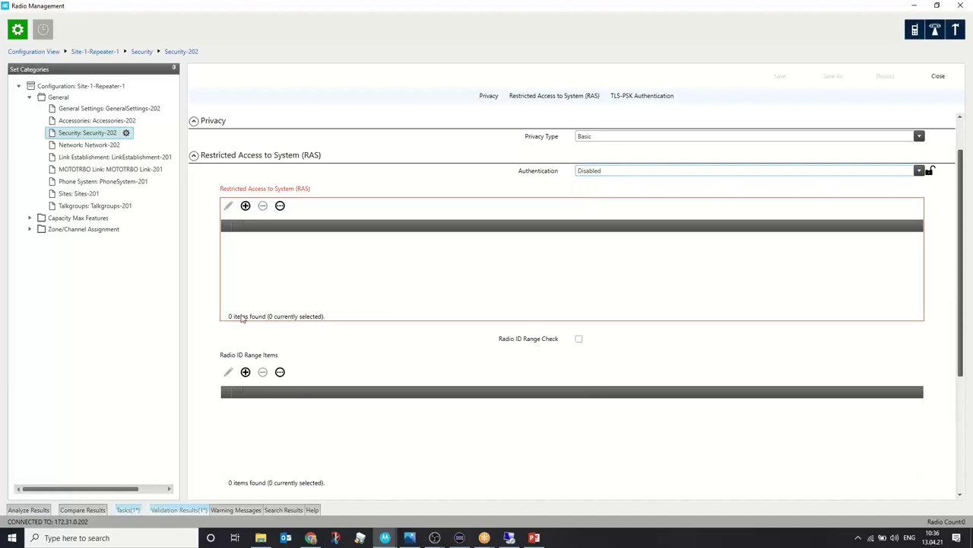
Open the Network-202 set and uncheck DHCP under Network Setting
click(104, 149)
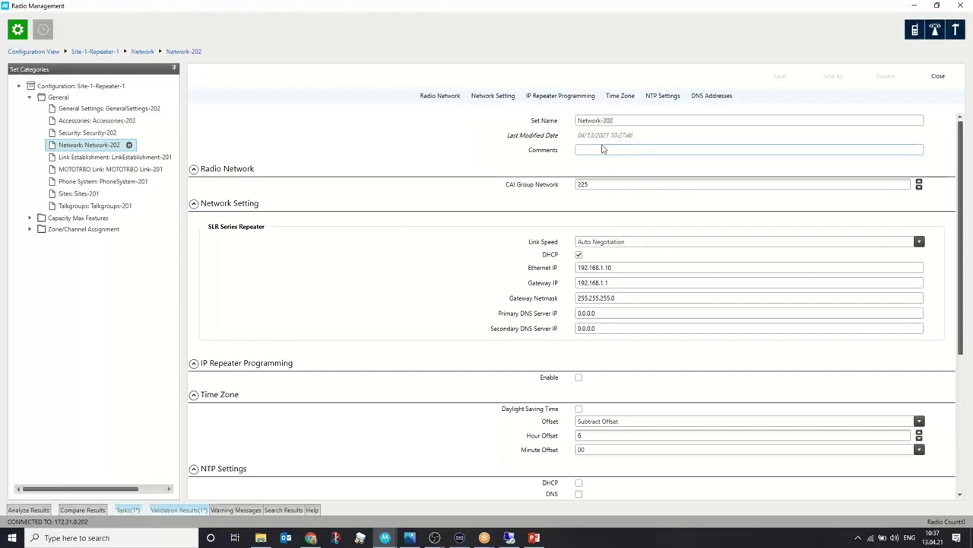
scroll(628, 196, down, 2)
scroll(628, 196, up, 2)
click(580, 255)
Change the Ethernet IP to 192.168.1.2 and keep Gateway IP at 192.168.1.1
key(BackSpace)
key(BackSpace)
text(2)
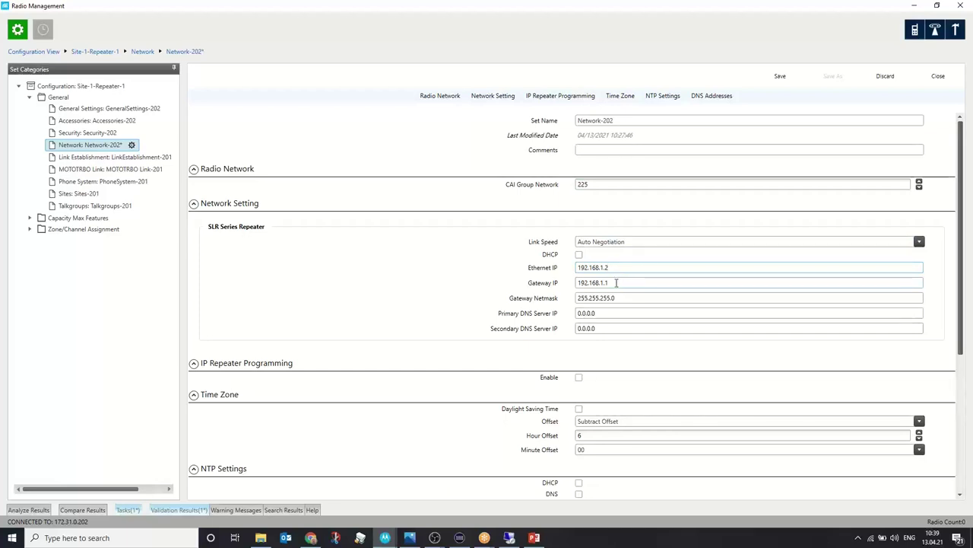
click(617, 282)
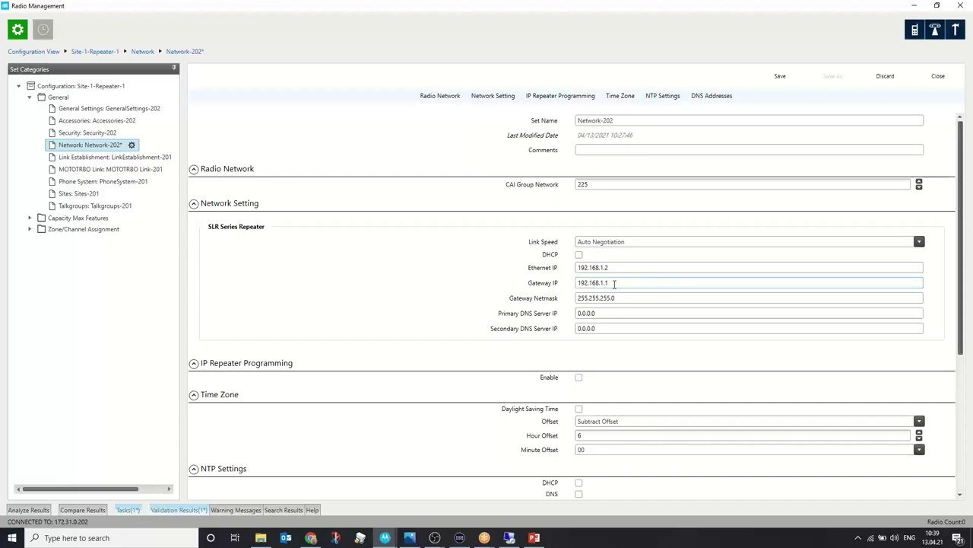
drag(617, 283, 578, 283)
click(619, 282)
click(624, 298)
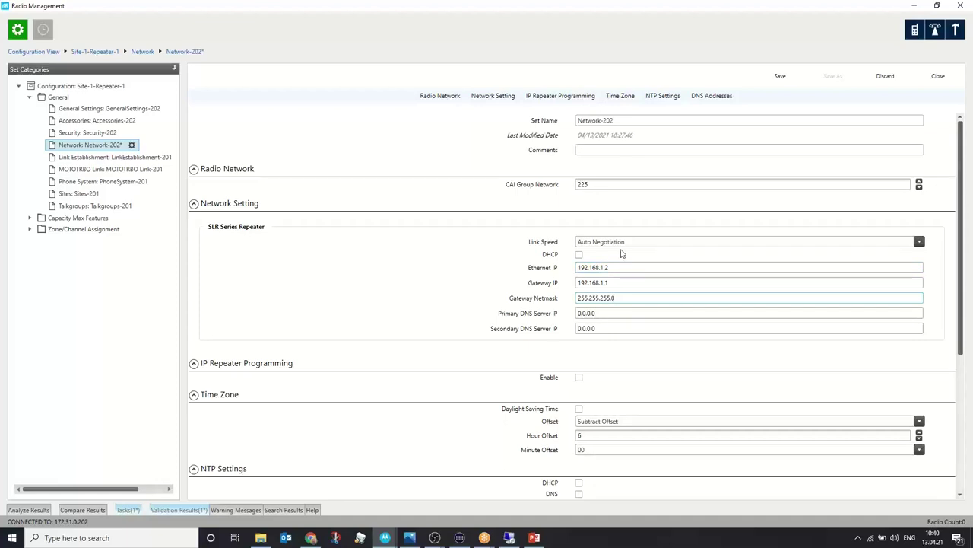
Check the netmask and NTP server, save Network-202, and open Link Establishment-201
scroll(611, 326, down, 1)
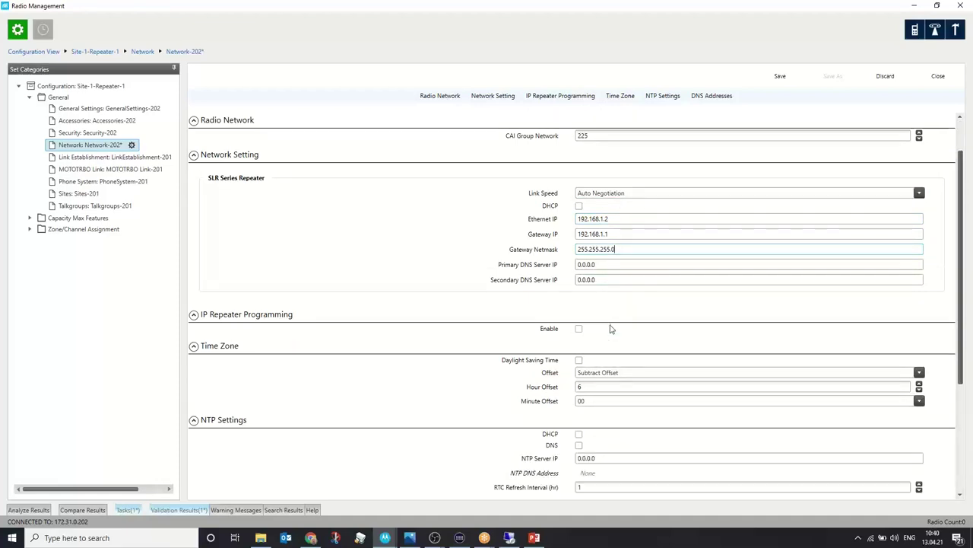
scroll(614, 313, down, 2)
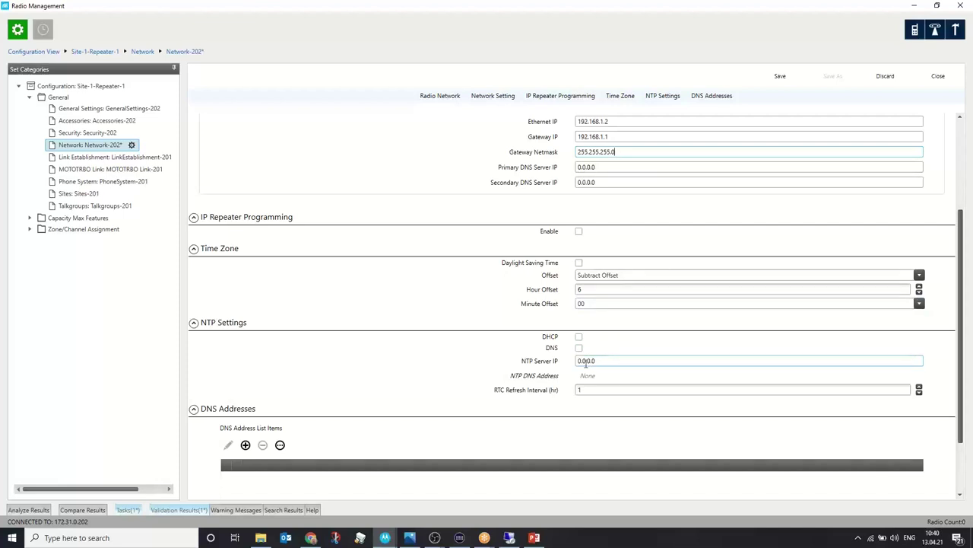
click(601, 361)
scroll(350, 400, down, 2)
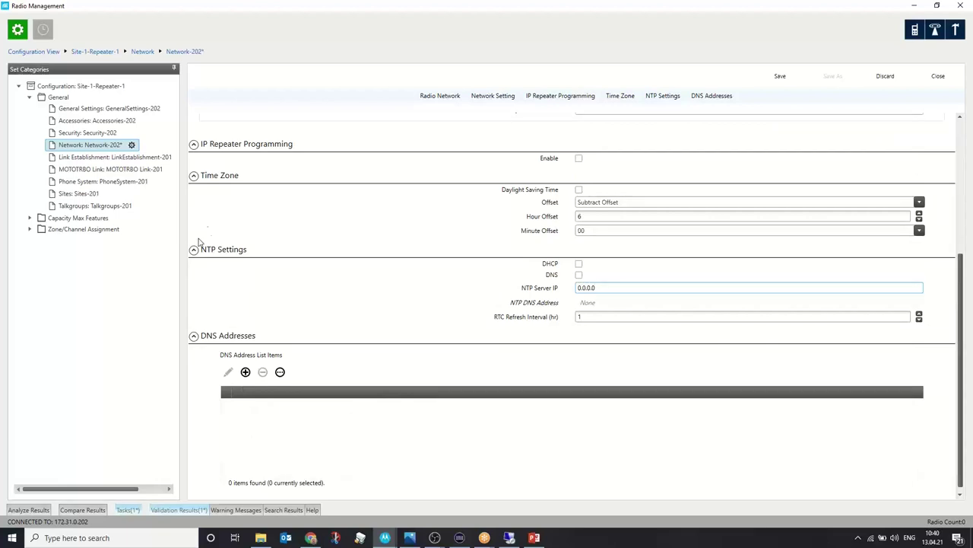
click(779, 78)
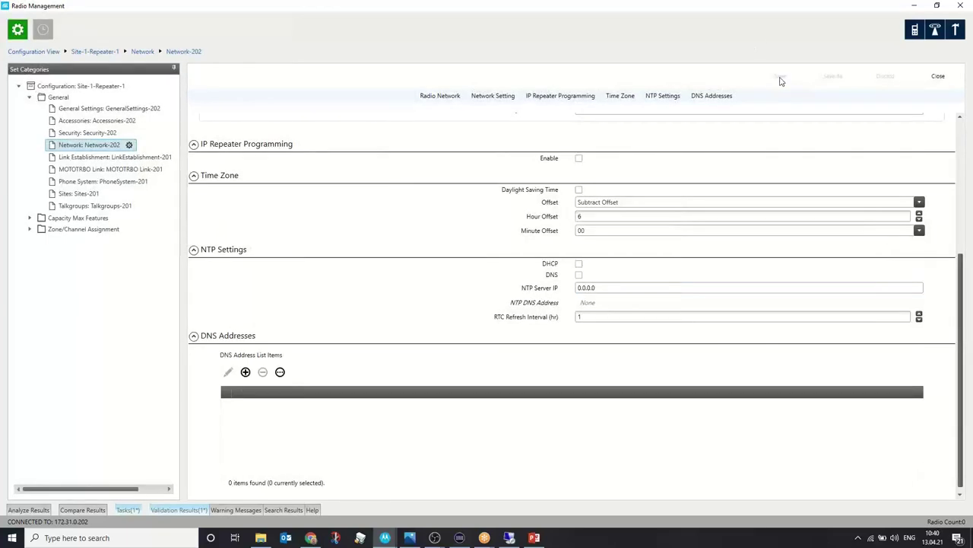
click(131, 158)
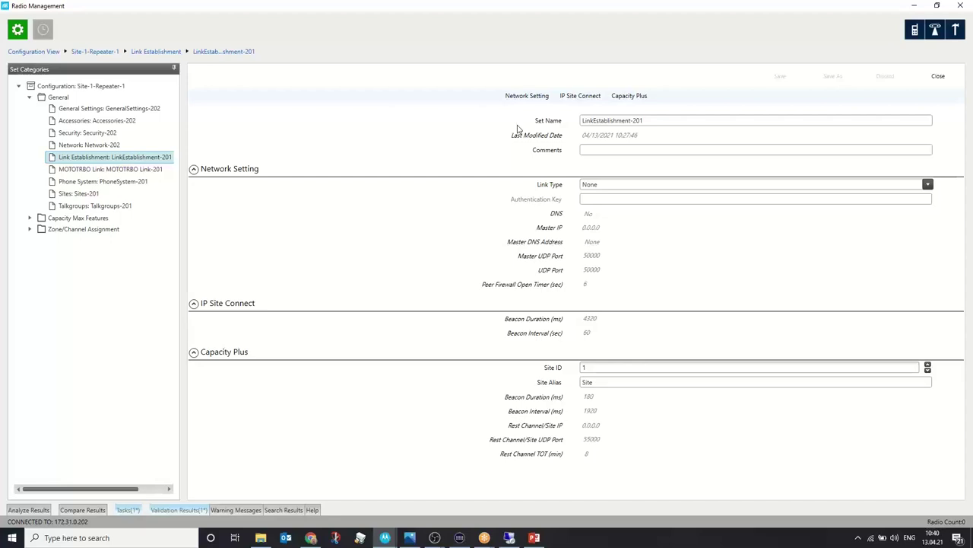
Set the Link Type under Network Setting to Master
click(689, 186)
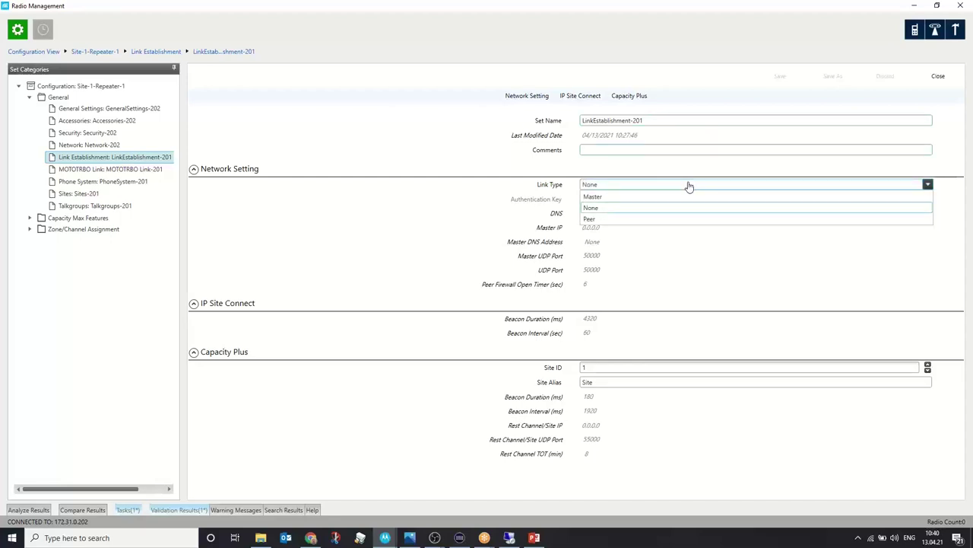
click(623, 197)
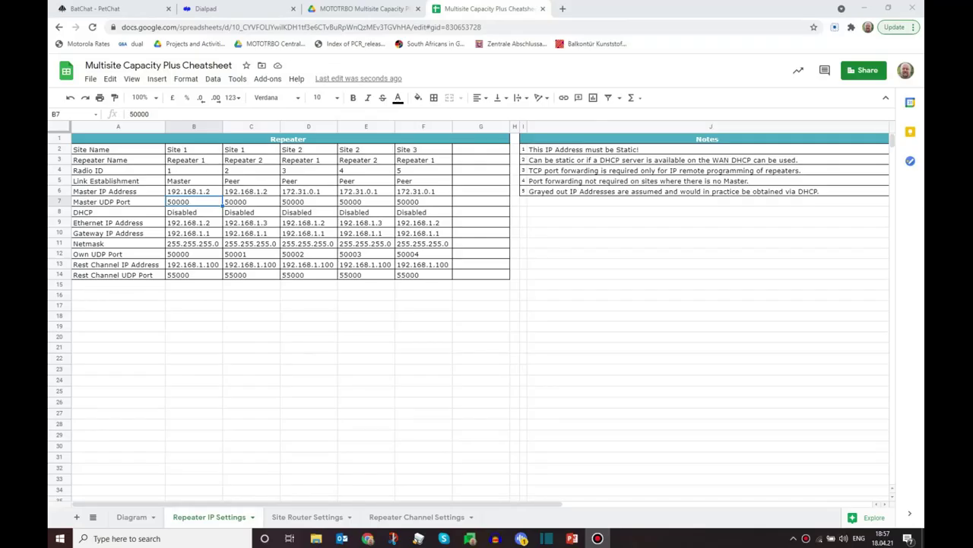
click(192, 191)
click(197, 202)
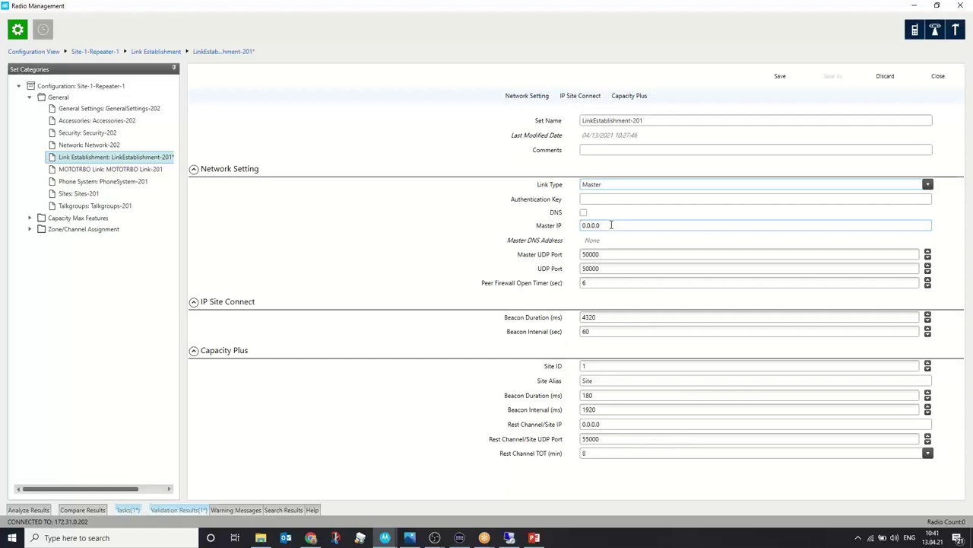
Paste 172.31.0.1 into Master IP, then move to Master UDP Port and UDP Port
drag(615, 225, 573, 227)
key(ctrl+s)
click(596, 228)
click(606, 230)
drag(607, 230, 572, 226)
text(172.31.0.1)
click(617, 254)
click(606, 268)
Pass through the Peer Firewall Open Timer and Site ID fields and set Site Alias to 'Site 1'
click(600, 283)
click(610, 366)
click(609, 382)
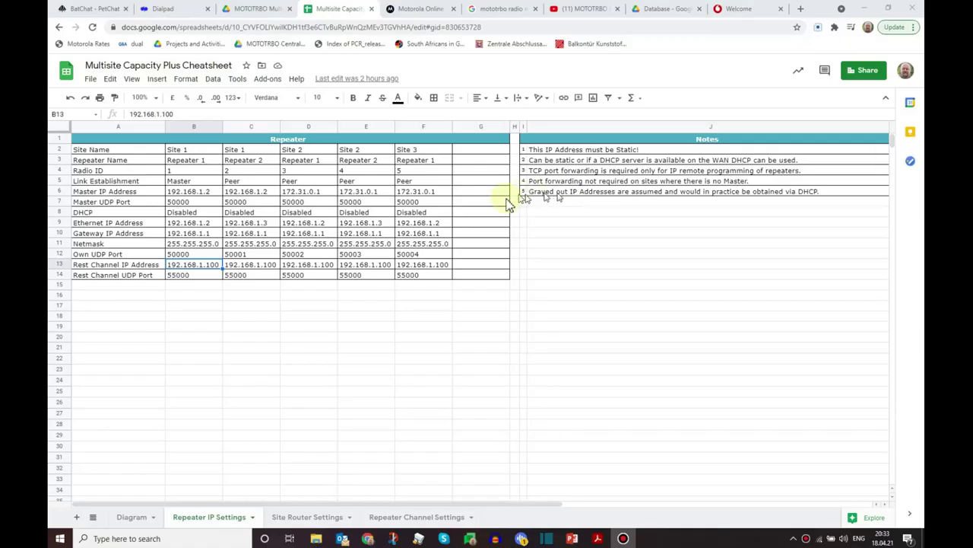
Read Repeater 1's rest channel IP 192.168.1.100 and port 55000, then start typing 192.168
click(197, 279)
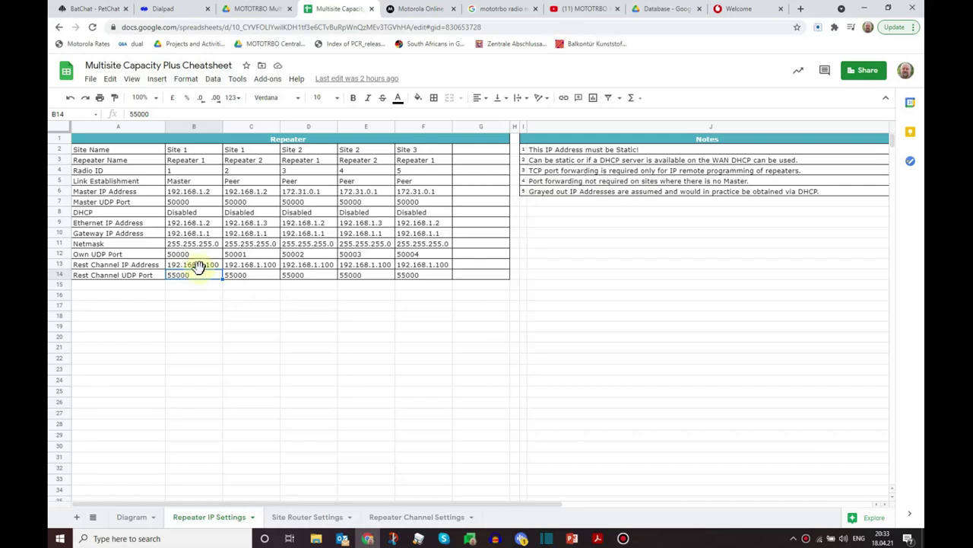
click(199, 266)
click(198, 275)
click(203, 268)
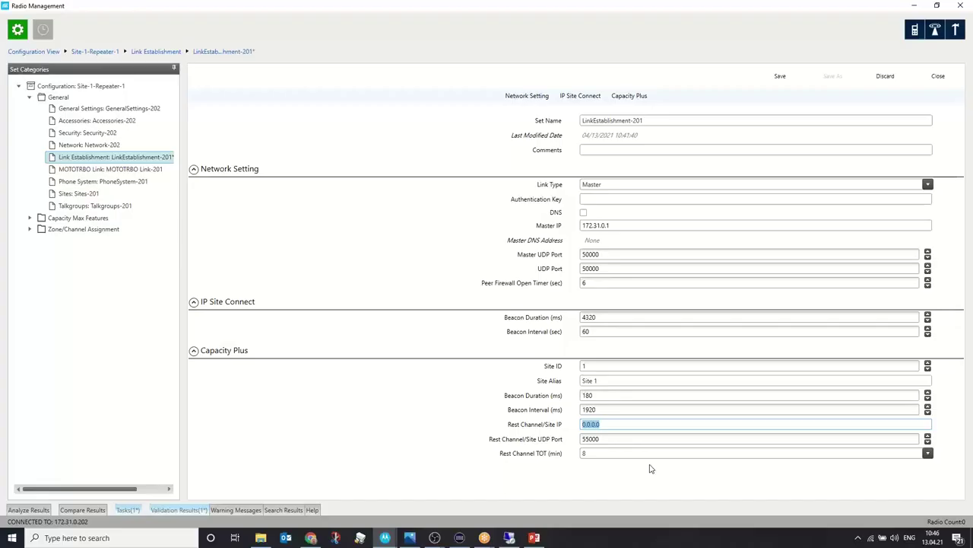
text(192.168.1.100)
Finish Rest Channel/Site IP 192.168.1.100, check UDP port 55000 and timeout, and save
click(591, 438)
click(612, 459)
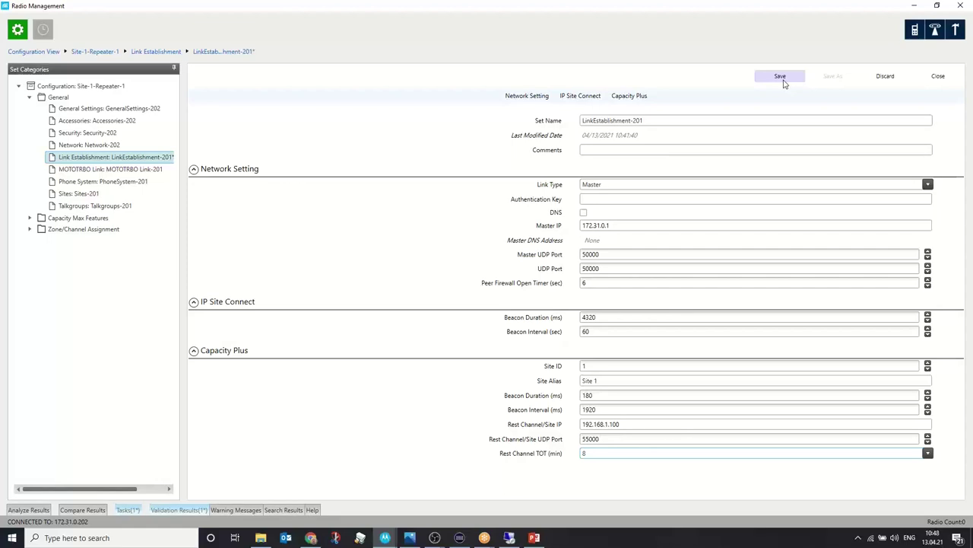
click(785, 79)
click(140, 171)
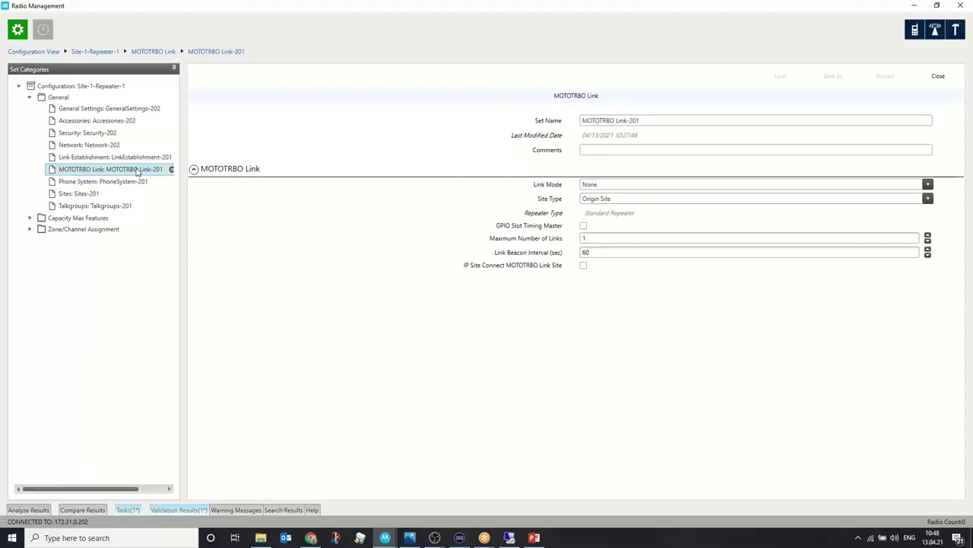
Select Sites-201 under General in the Set Categories tree
click(107, 184)
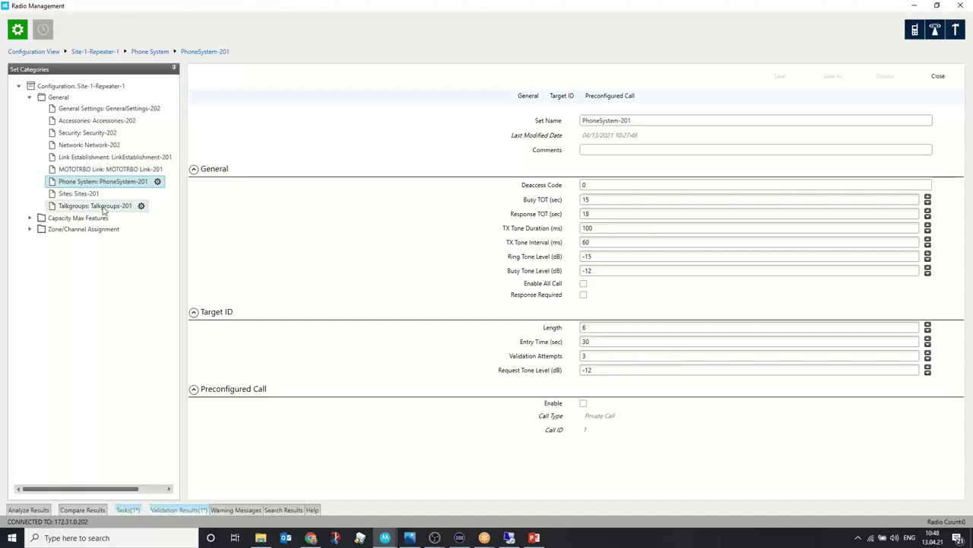
click(82, 194)
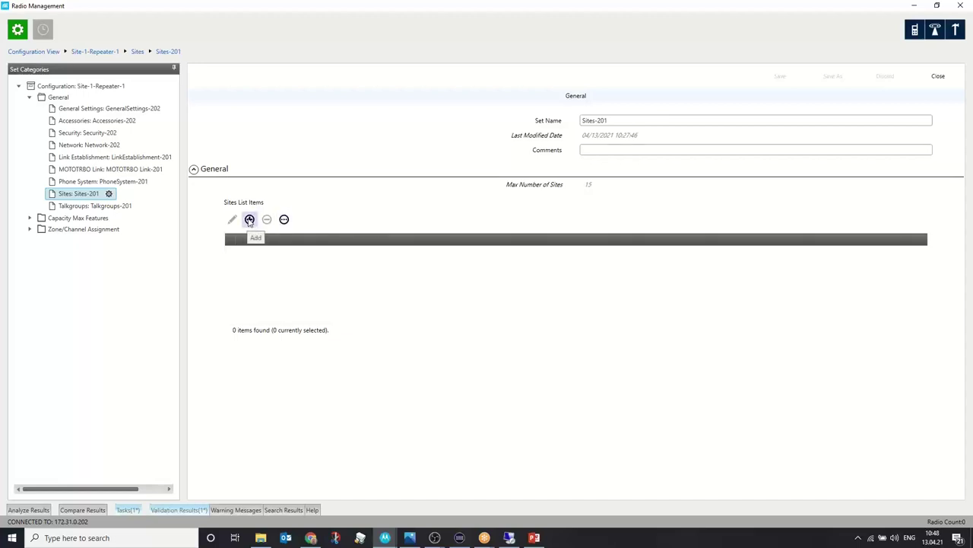
Add Site IDs 1 and 2, save, and edit both reserved wide area channel cells
click(249, 220)
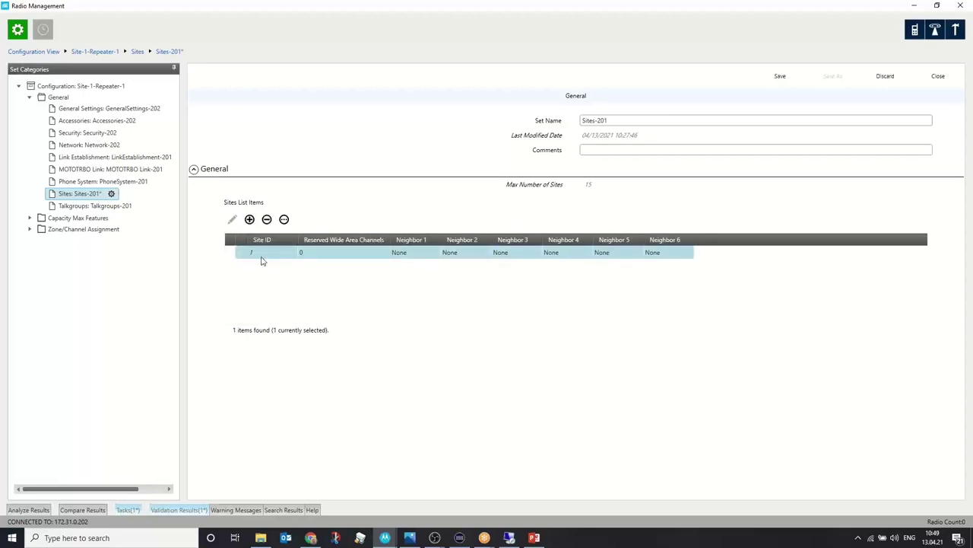
click(249, 220)
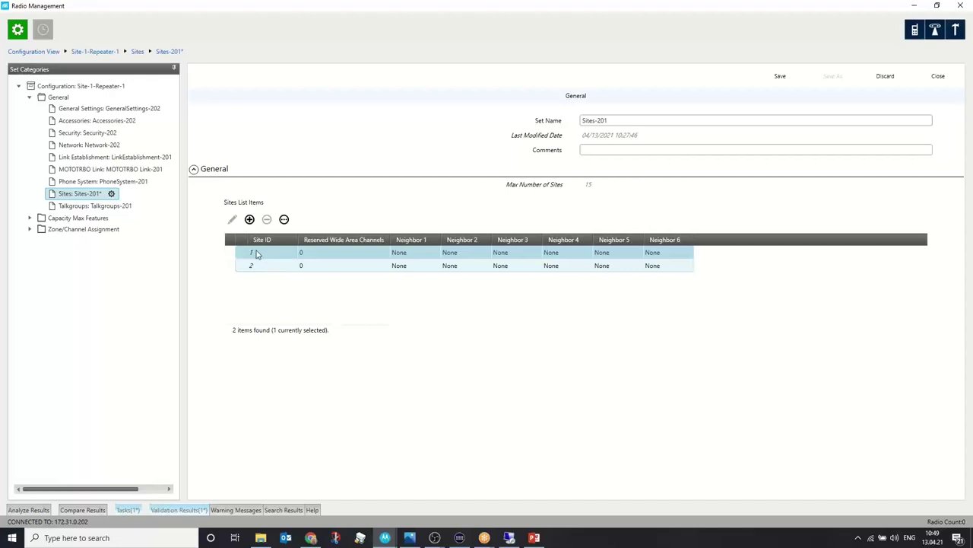
key(ctrl+s)
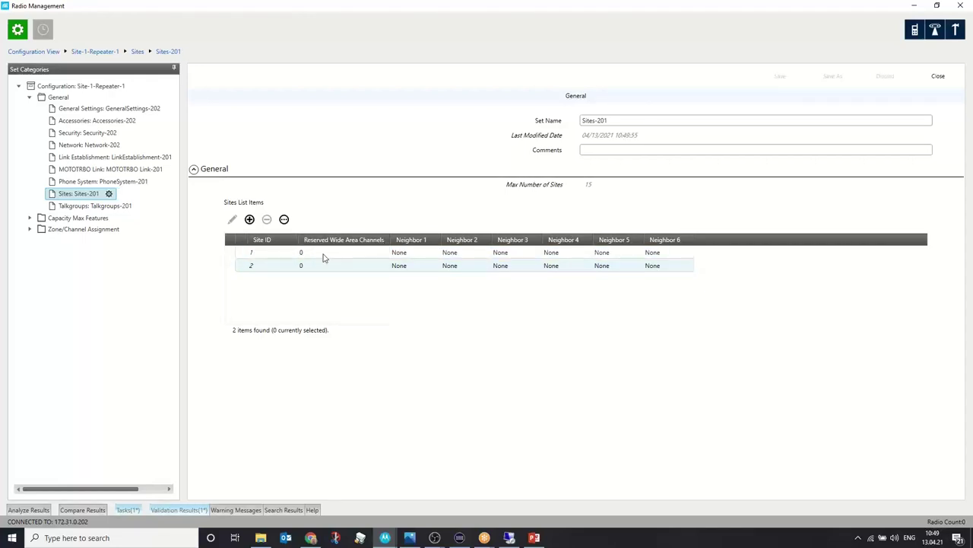
click(323, 254)
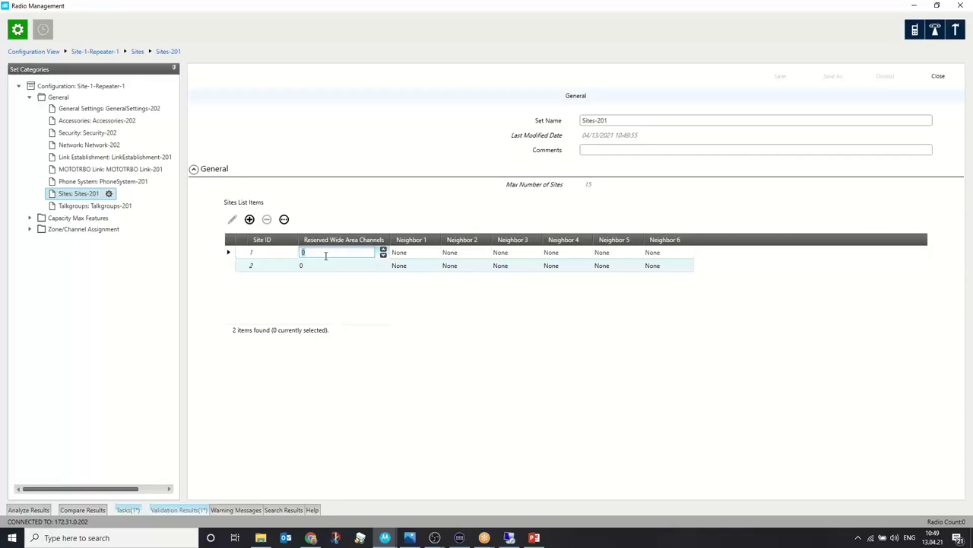
text(4)
click(327, 265)
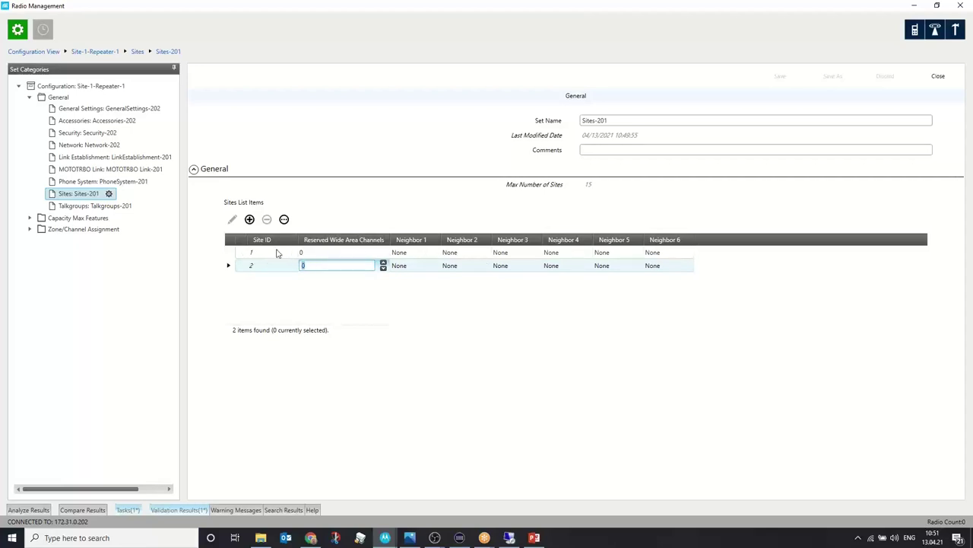
Set site 1's Neighbor 1 to site 2
click(432, 254)
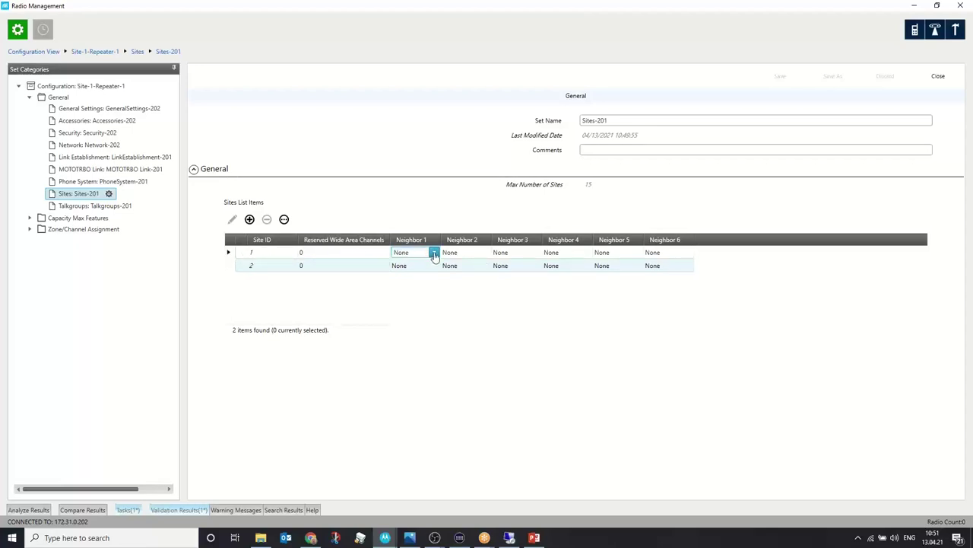
click(434, 256)
scroll(436, 278, down, 1)
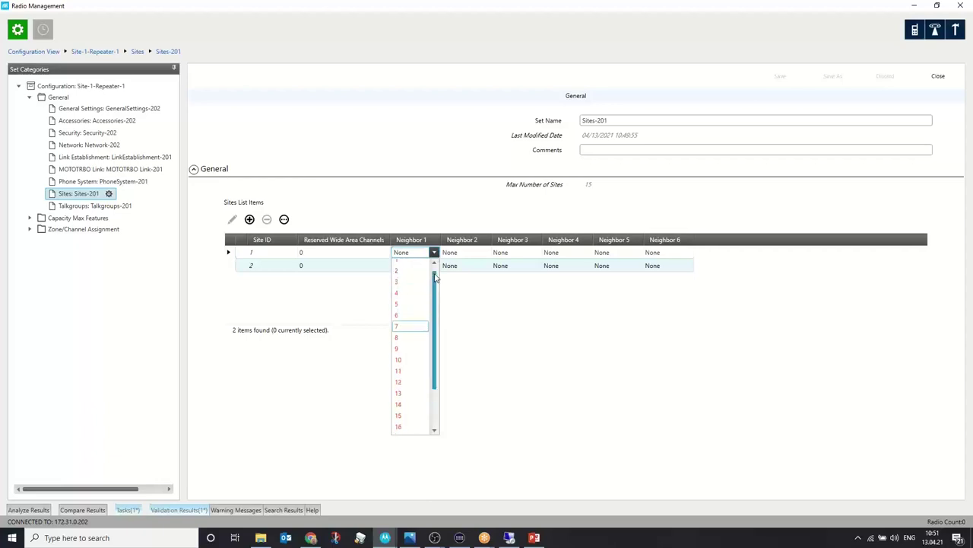
scroll(435, 276, up, 1)
click(399, 281)
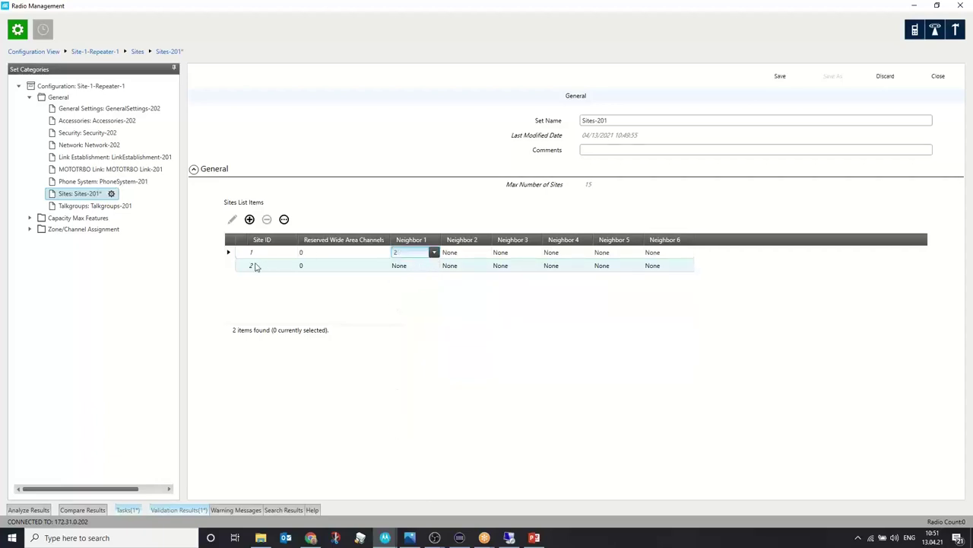
Set site 2's Neighbor 1 to site 1, then go to Talkgroups, saving pending changes
click(434, 266)
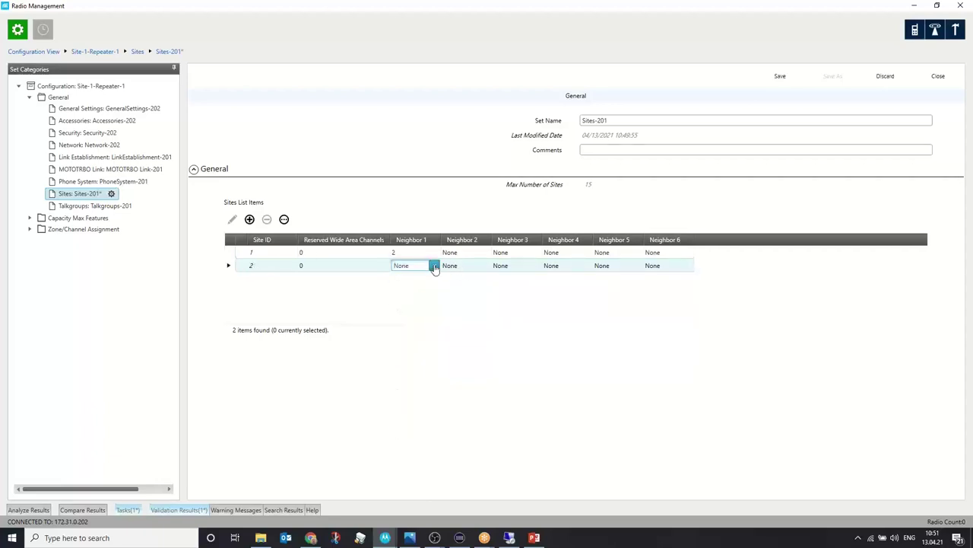
click(435, 266)
scroll(434, 322, down, 2)
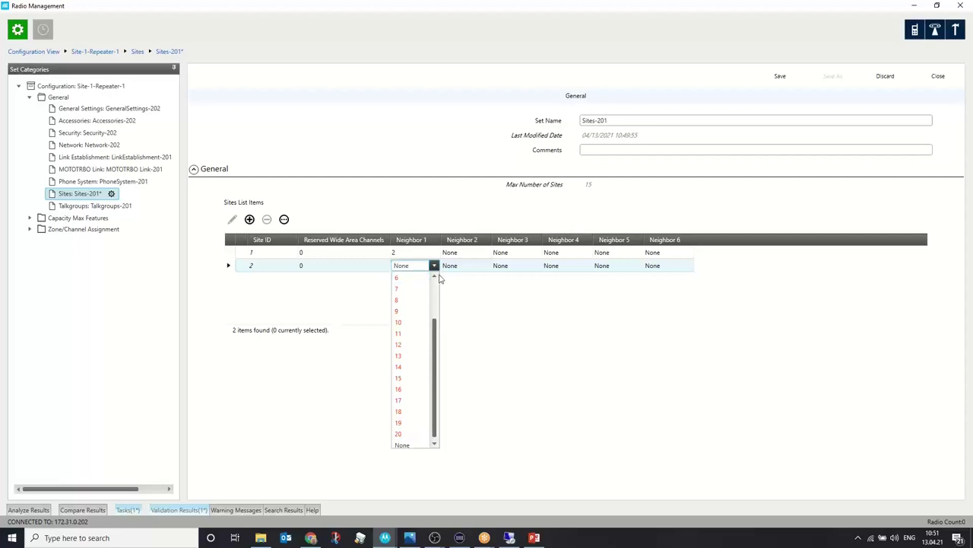
drag(439, 366, 438, 300)
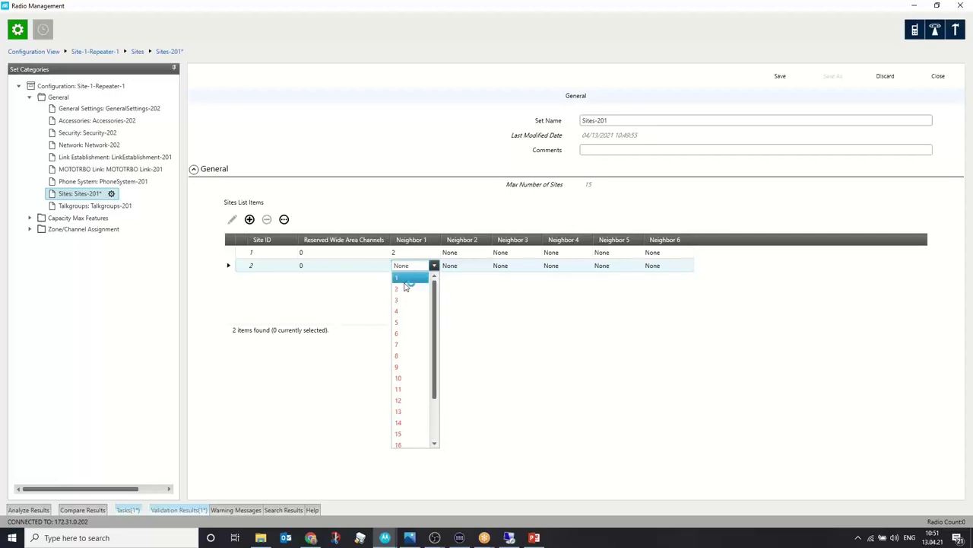
click(407, 281)
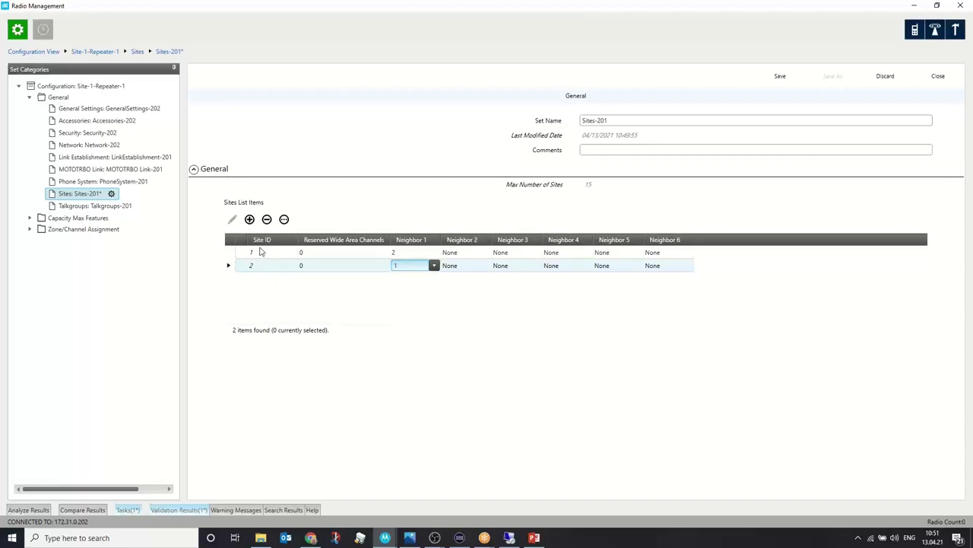
click(95, 207)
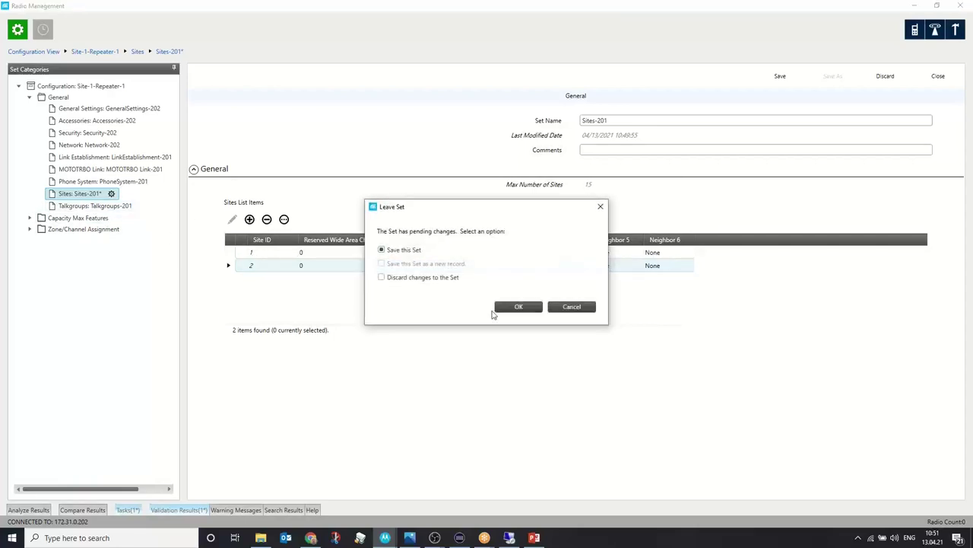
click(518, 306)
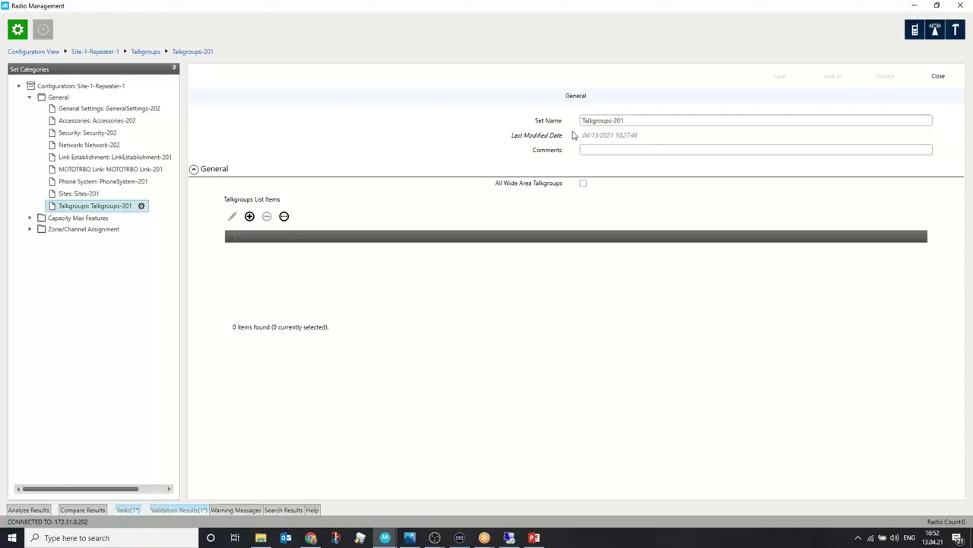
Toggle All Wide Area Talkgroups on and off, then add talkgroup 1 for sites 1 and 2
click(583, 185)
click(585, 186)
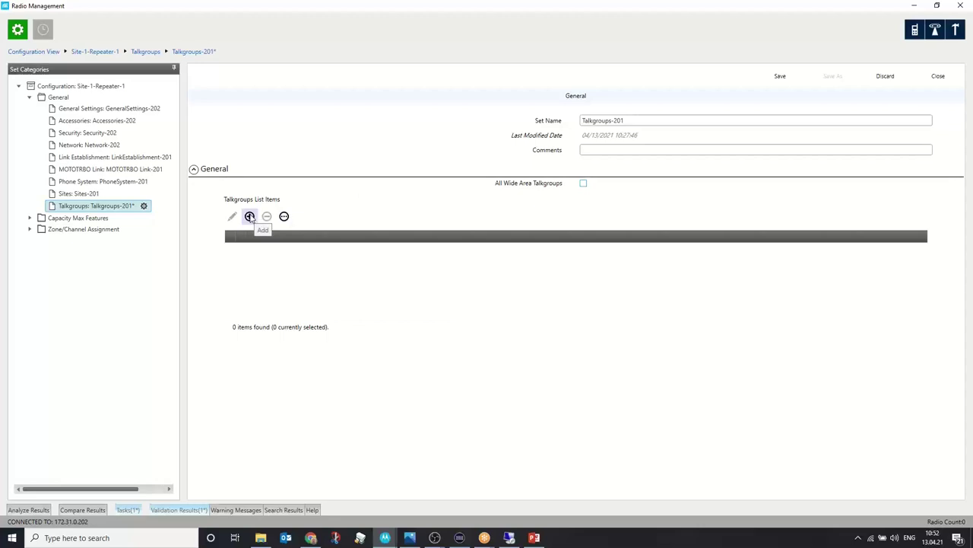
click(250, 217)
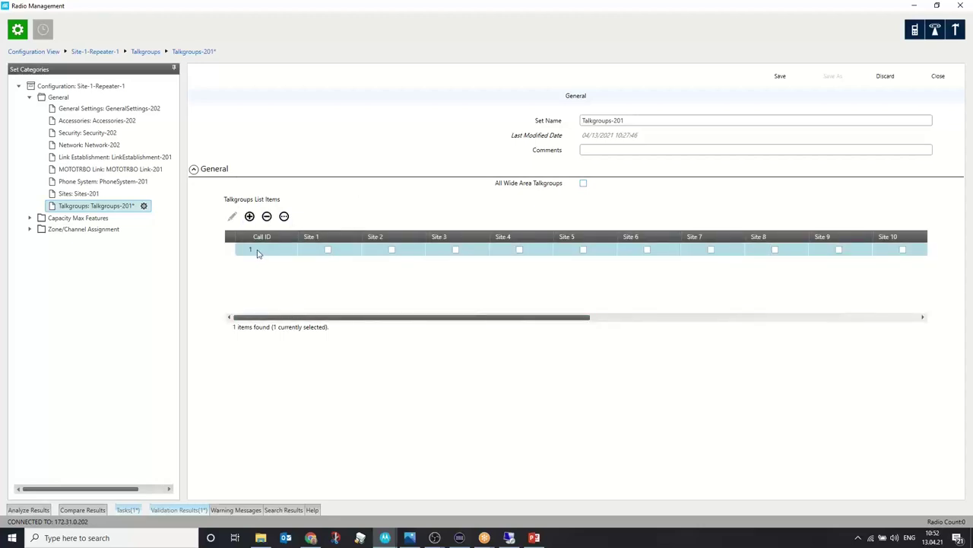
click(327, 250)
click(391, 250)
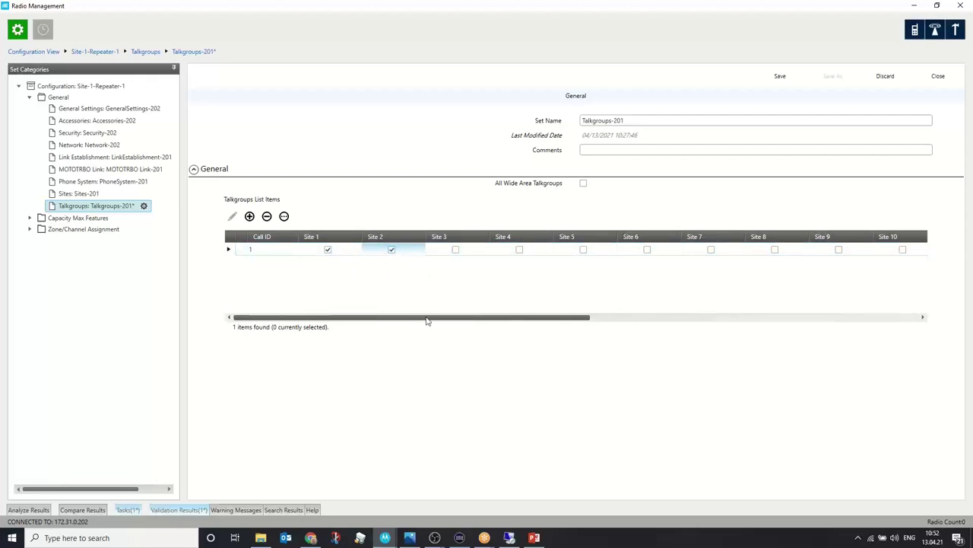
Add talkgroup 2 on site 1 and talkgroup 3 with Call ID 3 on site 2
click(250, 217)
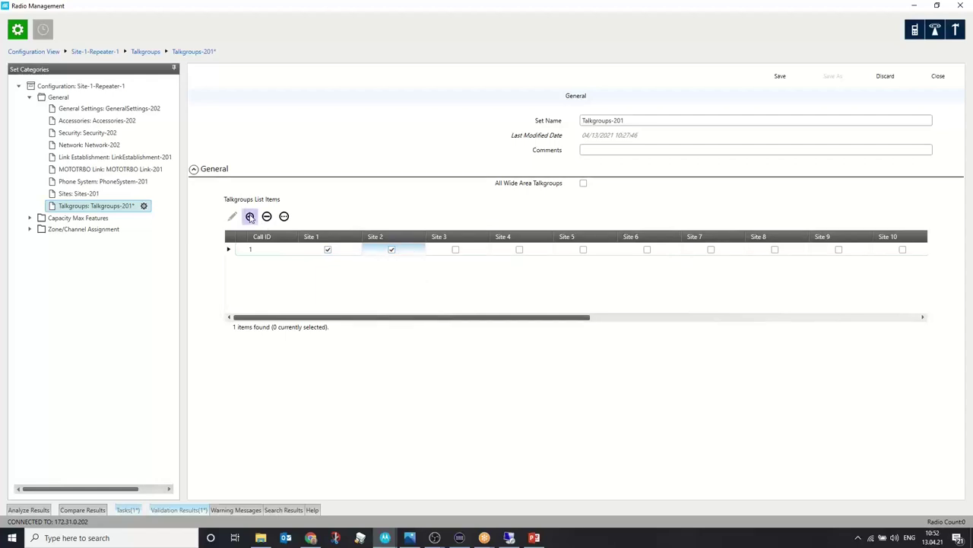
click(266, 263)
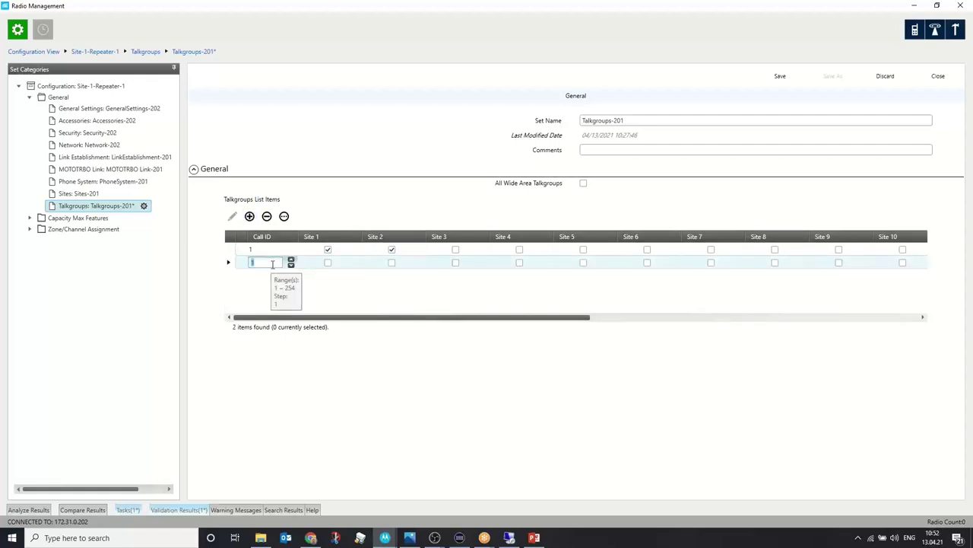
click(328, 262)
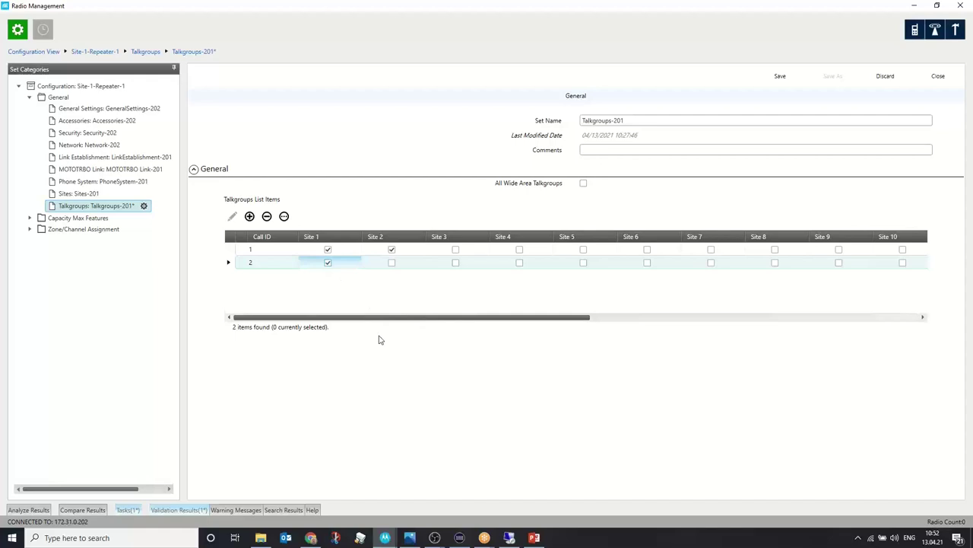
click(250, 217)
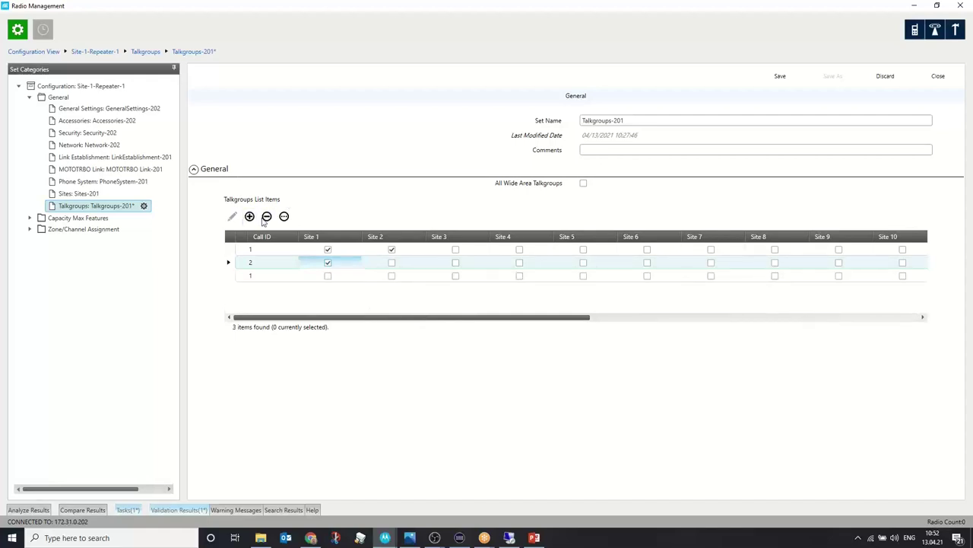
click(275, 276)
text(3)
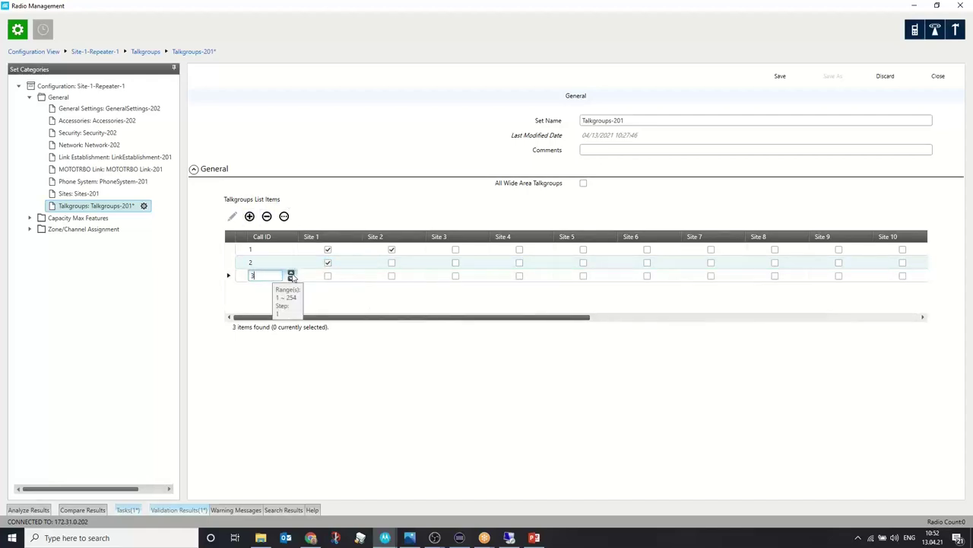
click(392, 276)
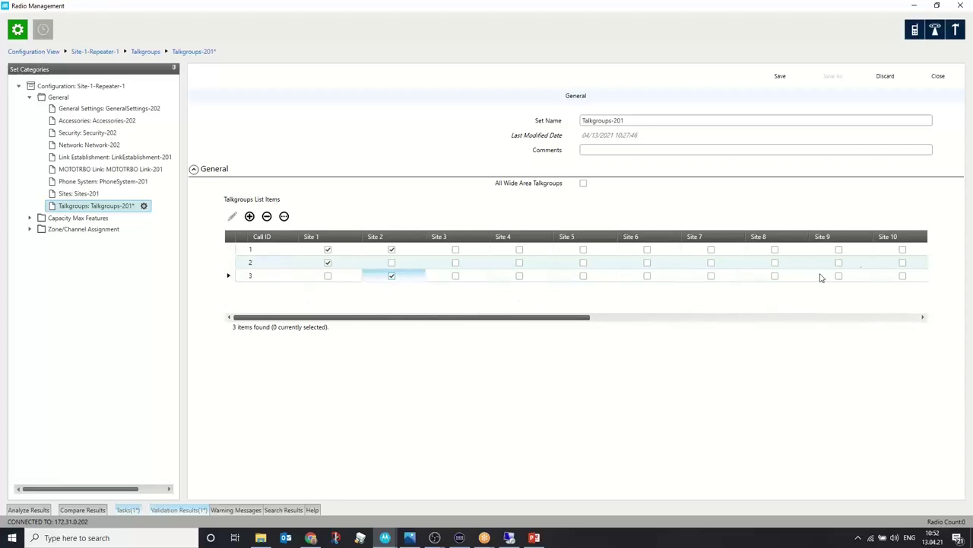
Delete talkgroups 3, 2 and 1, leaving the talkgroups list empty
drag(586, 316, 495, 312)
click(232, 276)
click(267, 216)
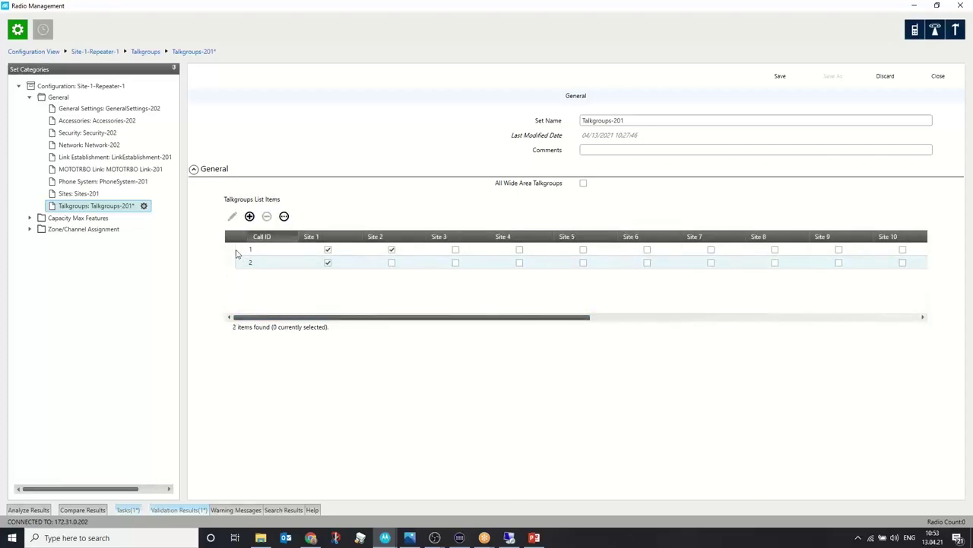
click(233, 259)
click(267, 216)
click(239, 248)
click(267, 216)
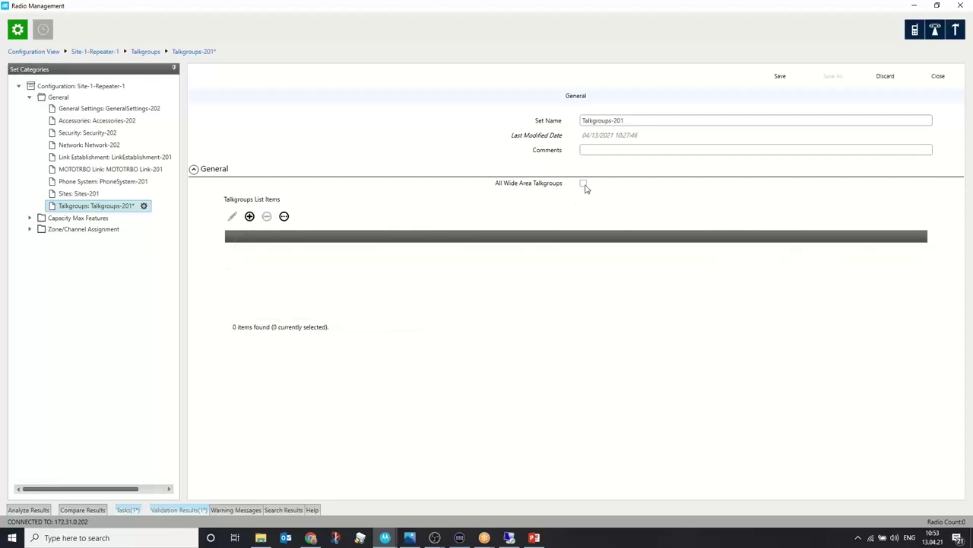
Enable All Wide Area Talkgroups, save Talkgroups-201, and tidy the tree down to Zone/Channel Assignment
click(583, 183)
key(ctrl+s)
click(29, 97)
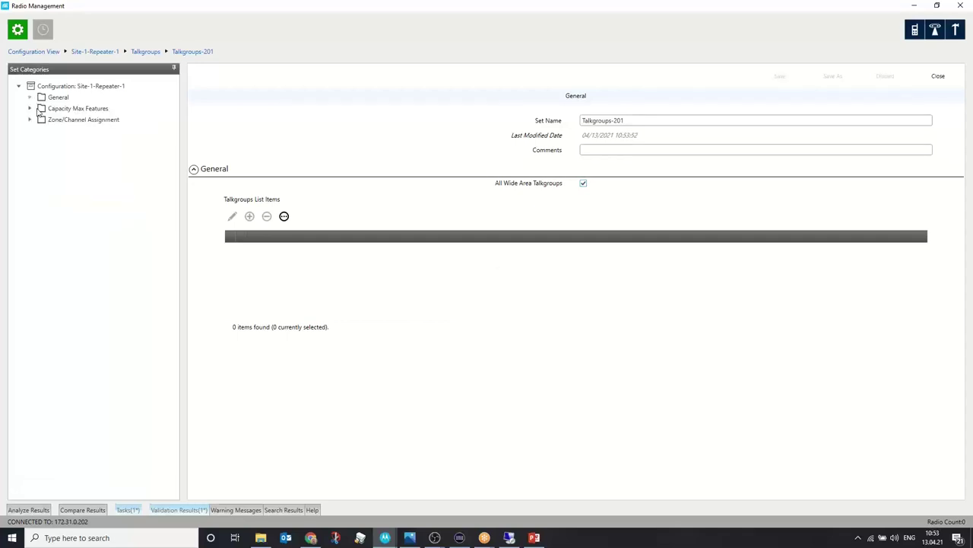
click(30, 108)
click(30, 109)
click(30, 119)
Add a Capacity Plus Voice (Linked) channel to Zone1 (Zone-205)
click(75, 131)
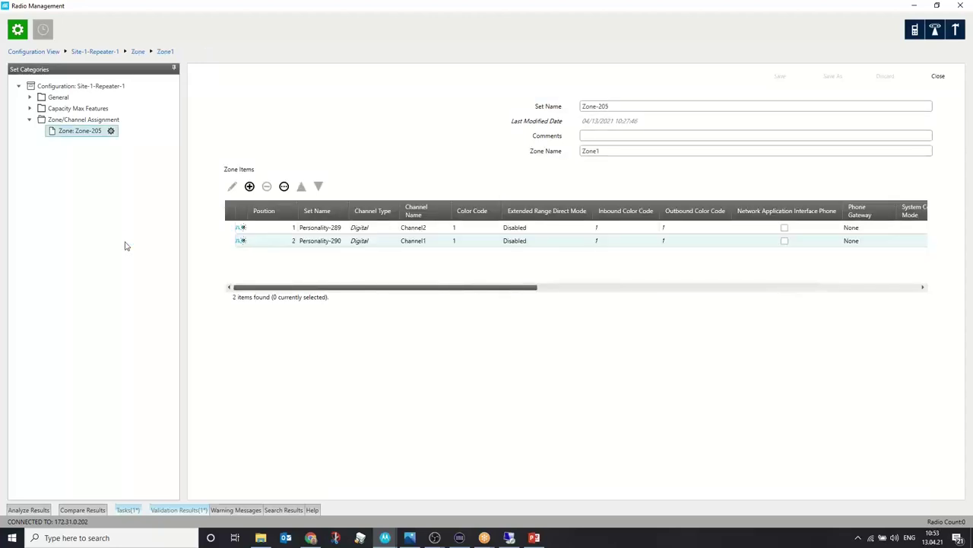
click(249, 187)
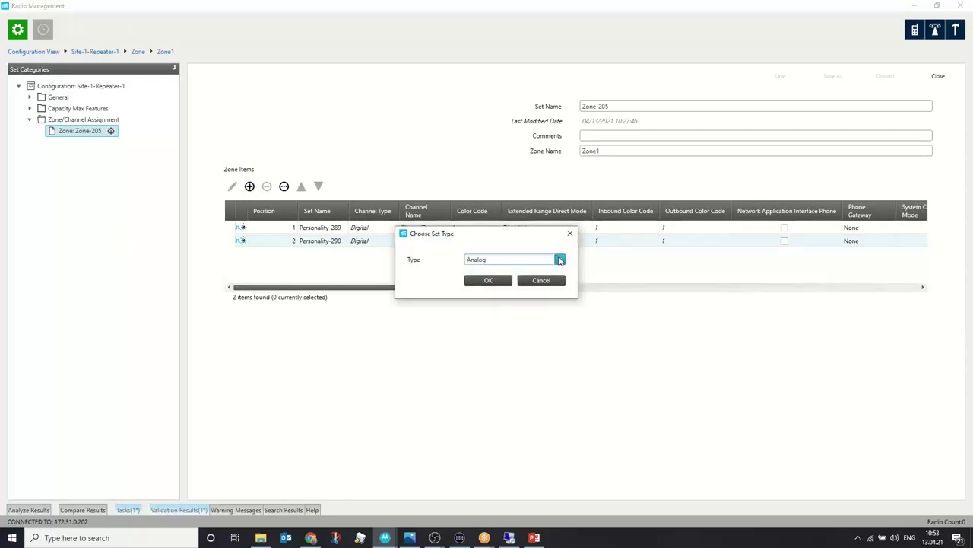
click(560, 260)
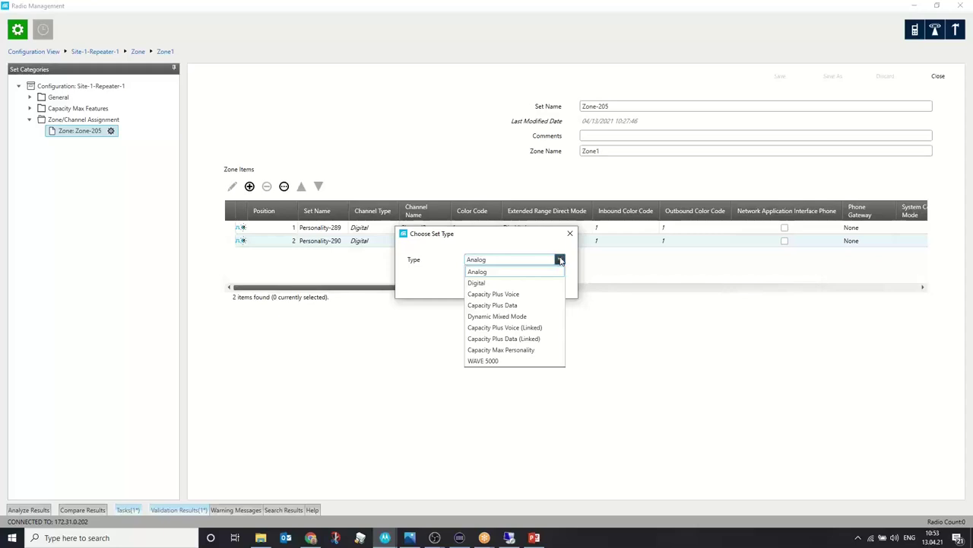
click(525, 328)
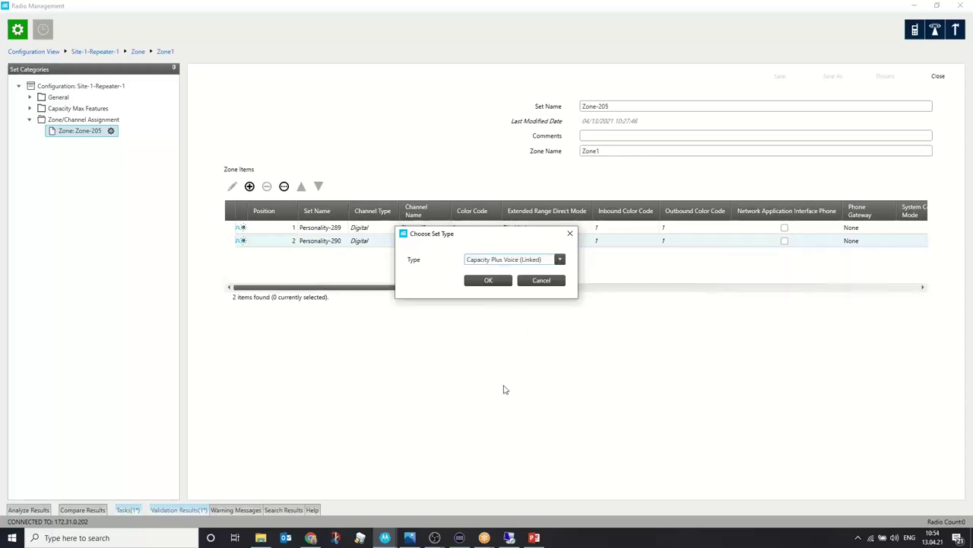
click(488, 280)
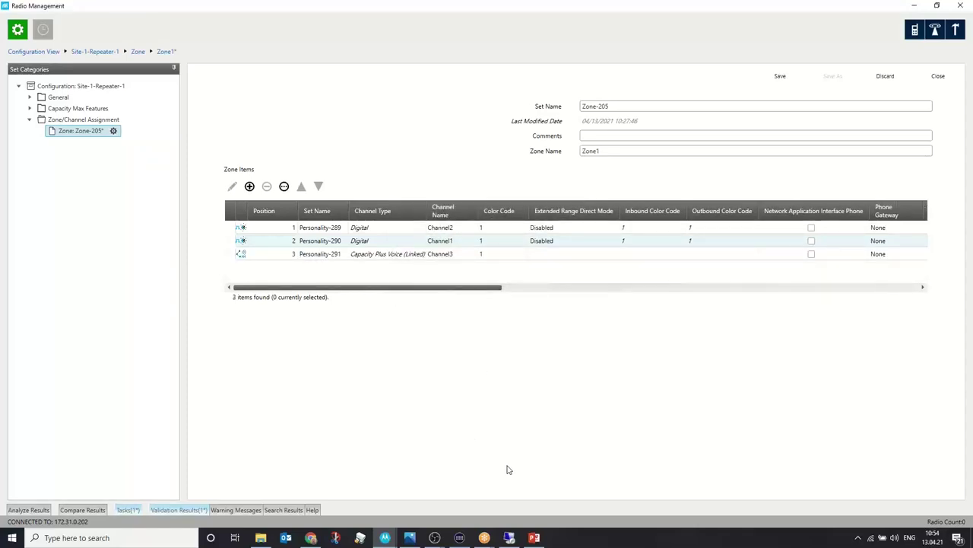
Delete both Digital channels from Zone1
click(230, 227)
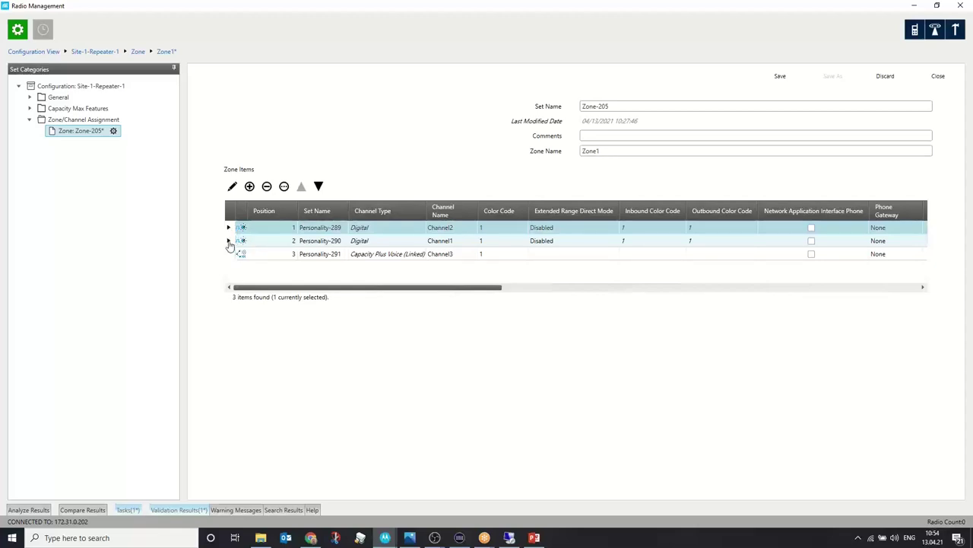
ctrl+click(231, 240)
right_click(230, 243)
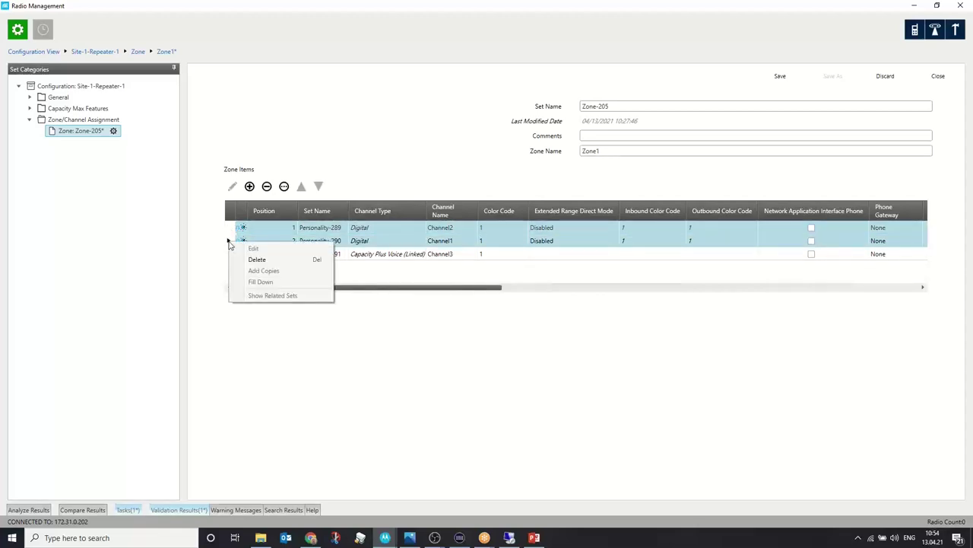
click(267, 261)
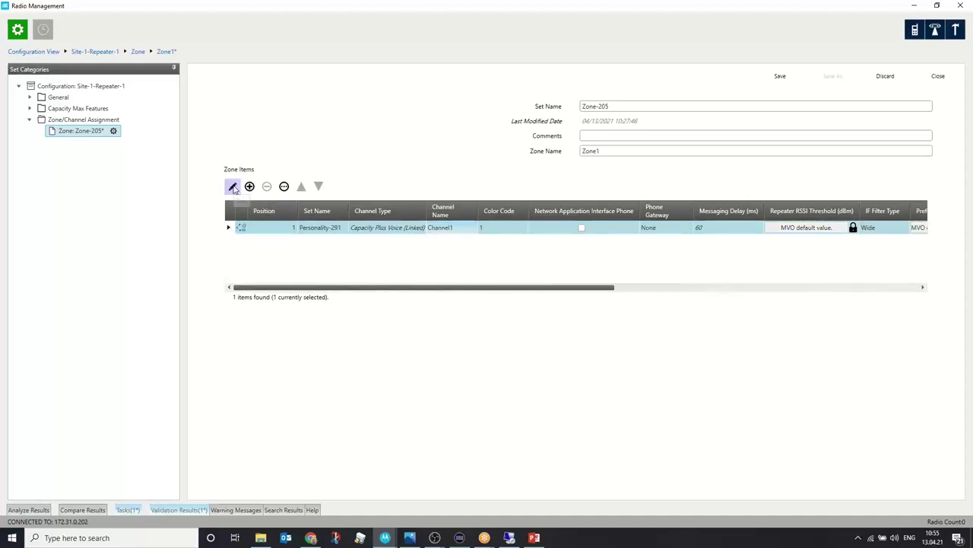
Open Personality-291's channel editor and review the channel name Channel1
click(234, 187)
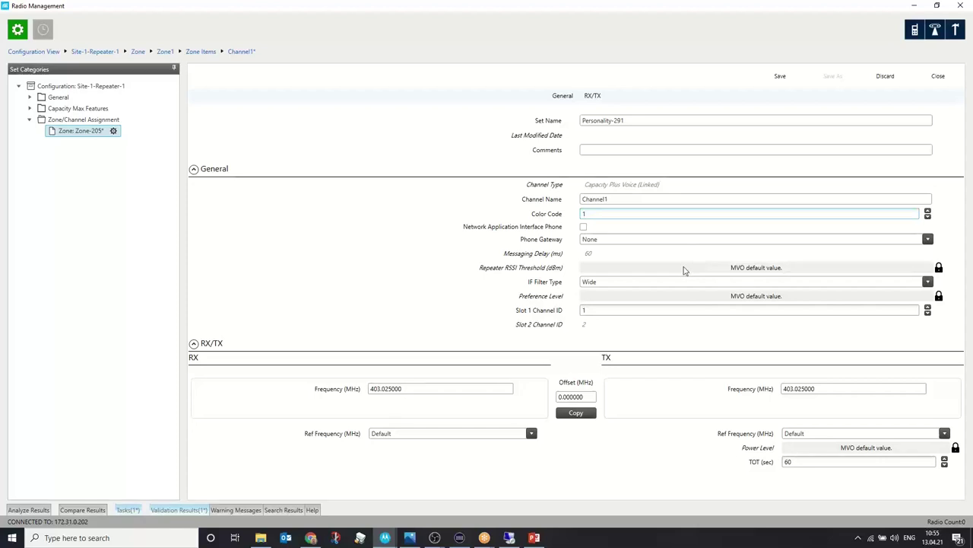
click(616, 199)
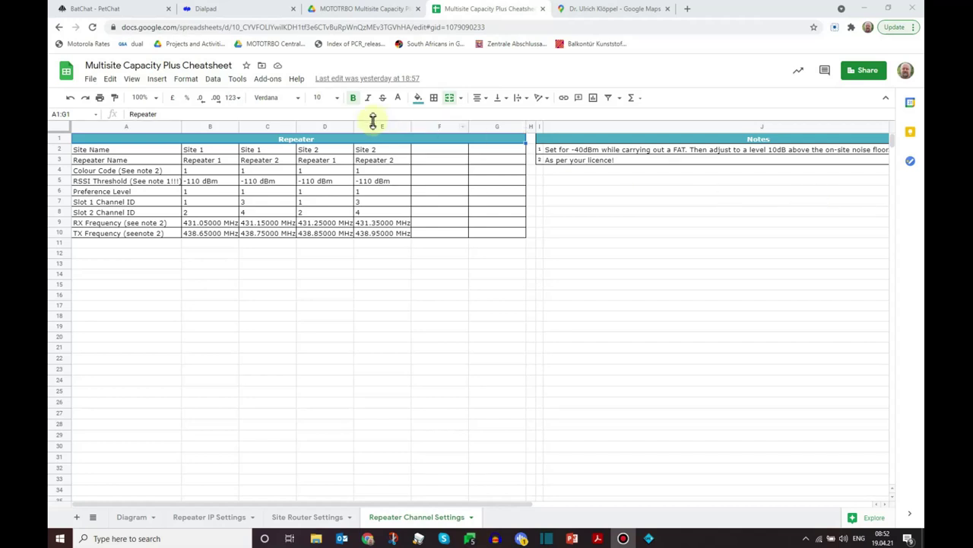
click(215, 197)
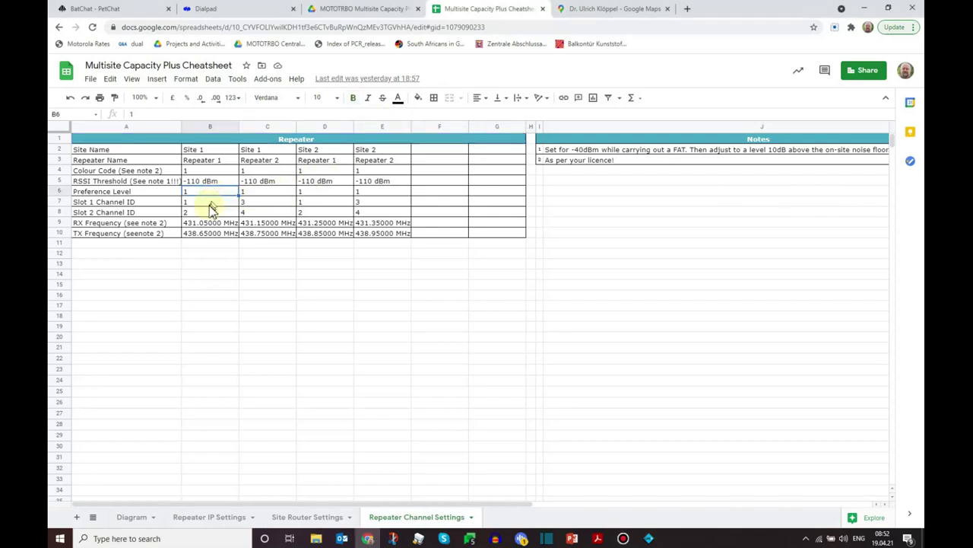
click(208, 202)
click(207, 214)
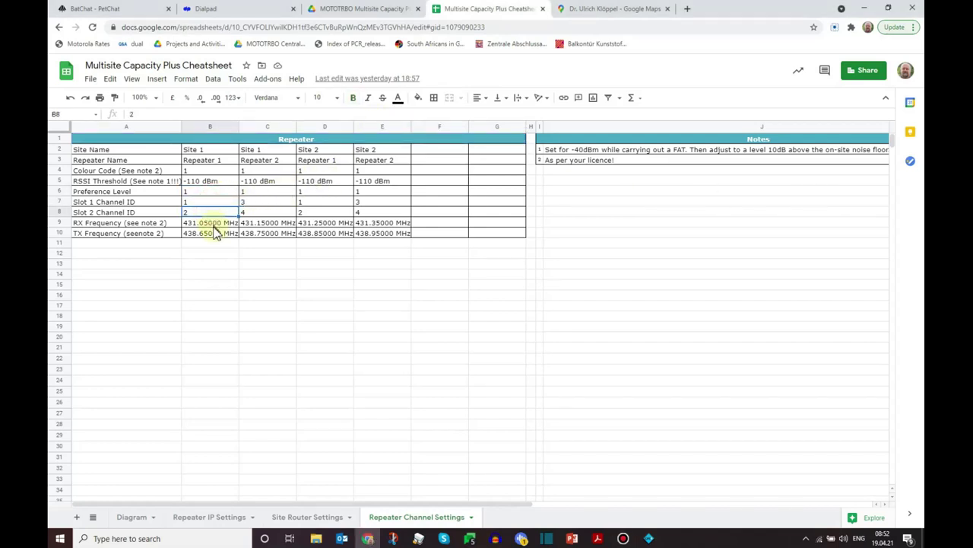
click(209, 223)
click(211, 233)
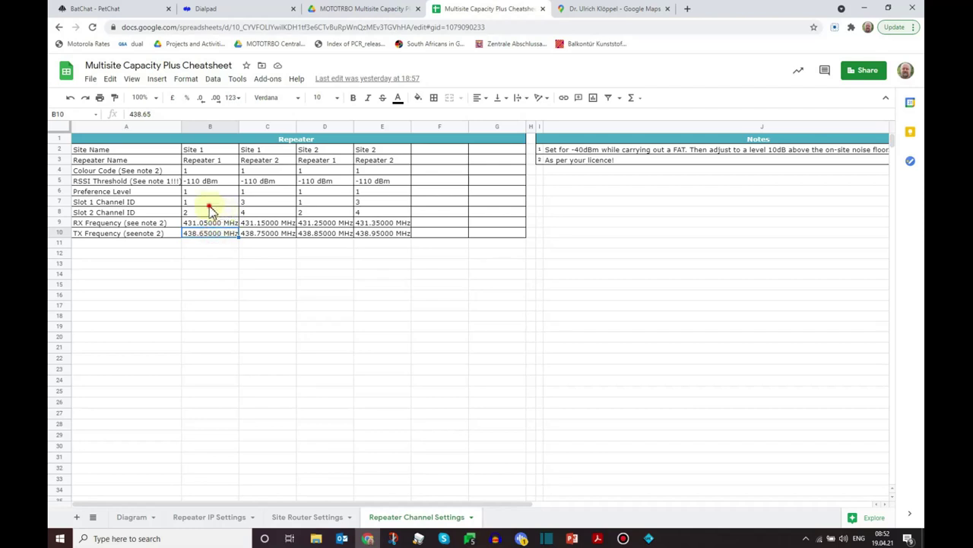
click(210, 202)
click(209, 213)
click(210, 204)
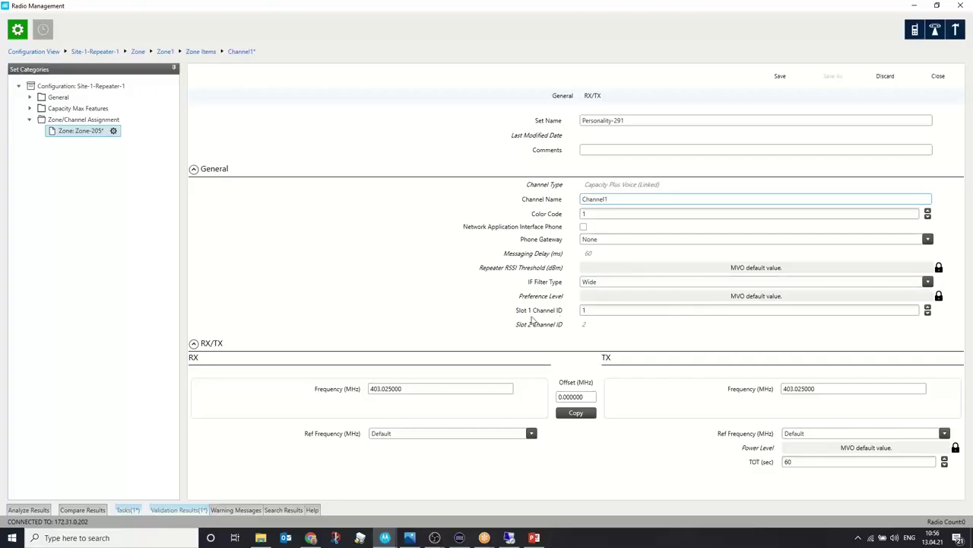
Set Channel1's RX frequency to 433.5 MHz and TX frequency to 434.5 MHz
click(593, 310)
click(417, 389)
text(43.)
click(787, 389)
text(4)
click(460, 482)
Unlock Channel1's Power Level and set it to Low
click(957, 448)
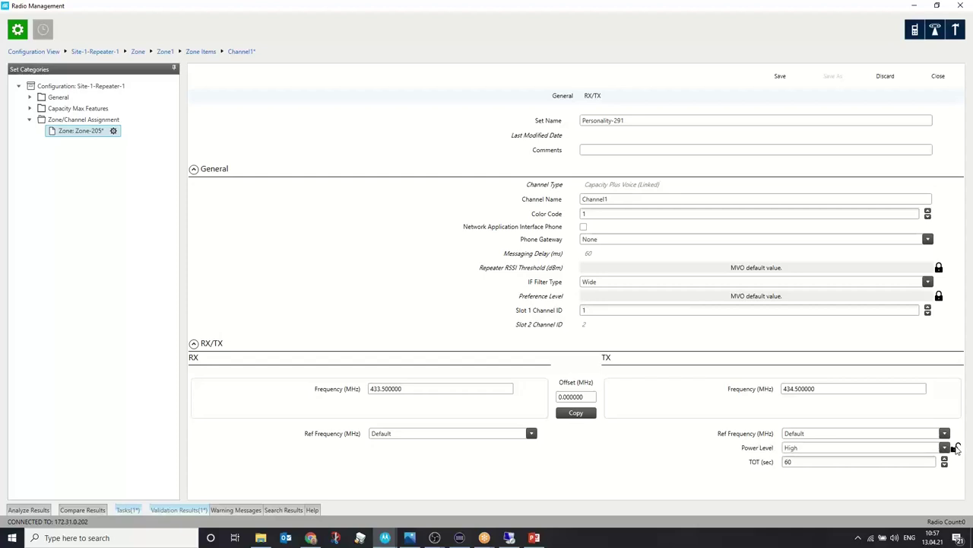
click(793, 448)
click(795, 470)
Unlock Repeater RSSI Threshold (-100 dBm) and Preference Level (1) to override their defaults
click(939, 268)
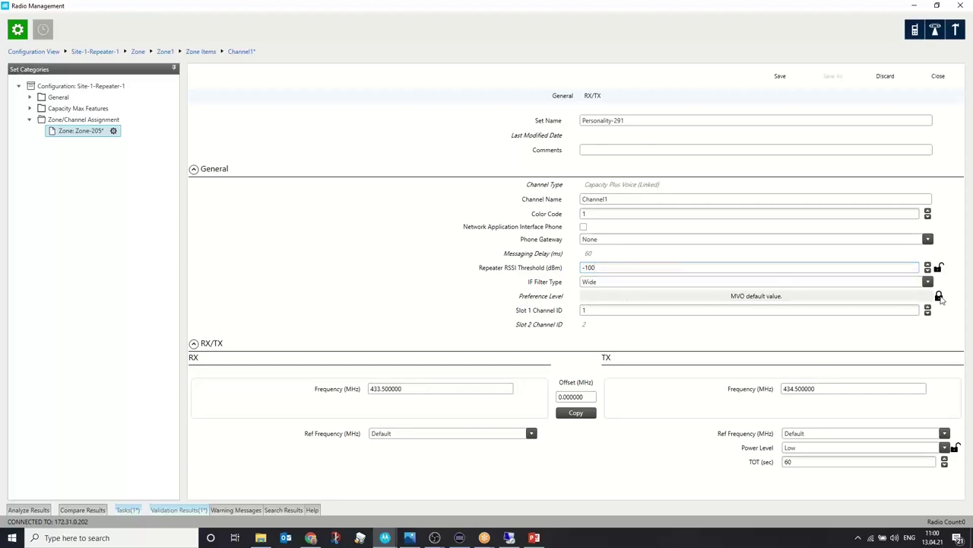
click(939, 297)
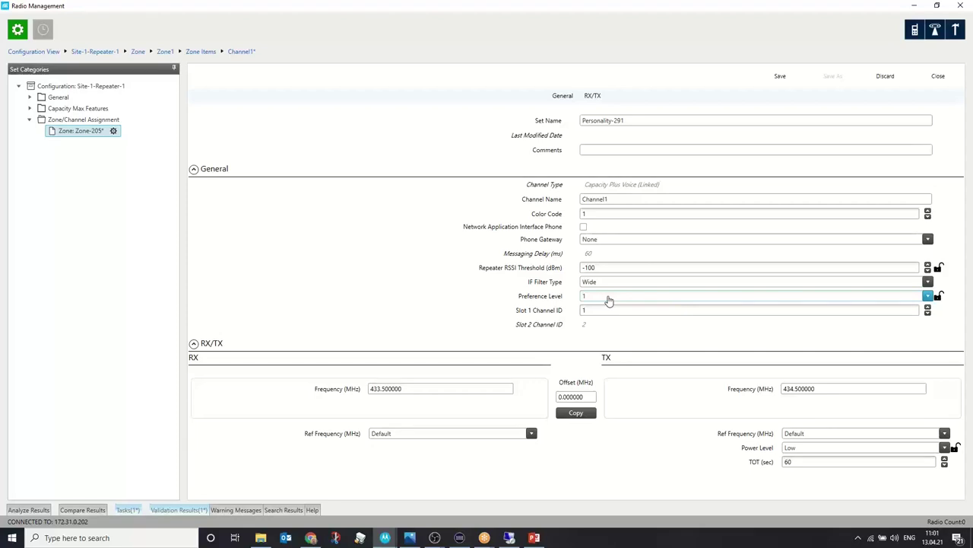
Save Channel1's settings and close the editor, returning to Zone1
click(780, 78)
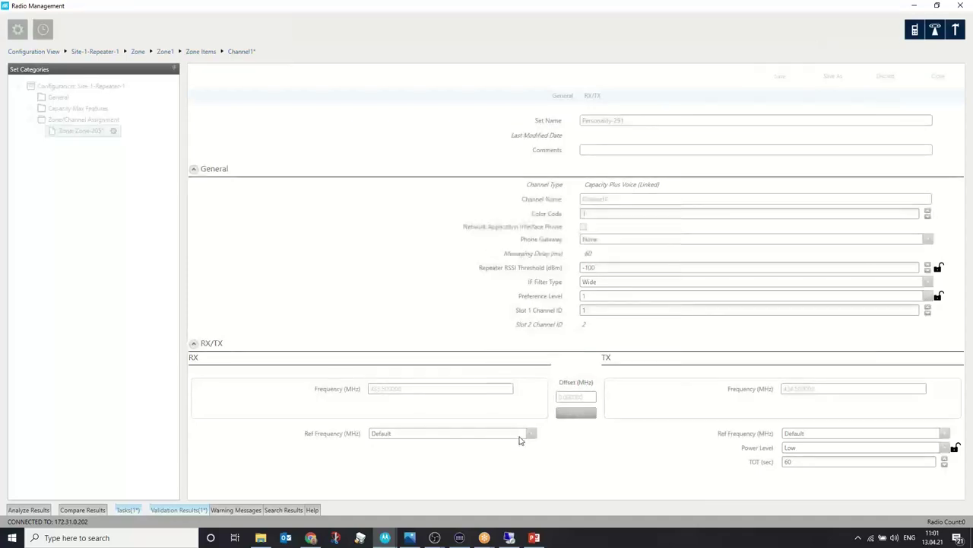
click(940, 79)
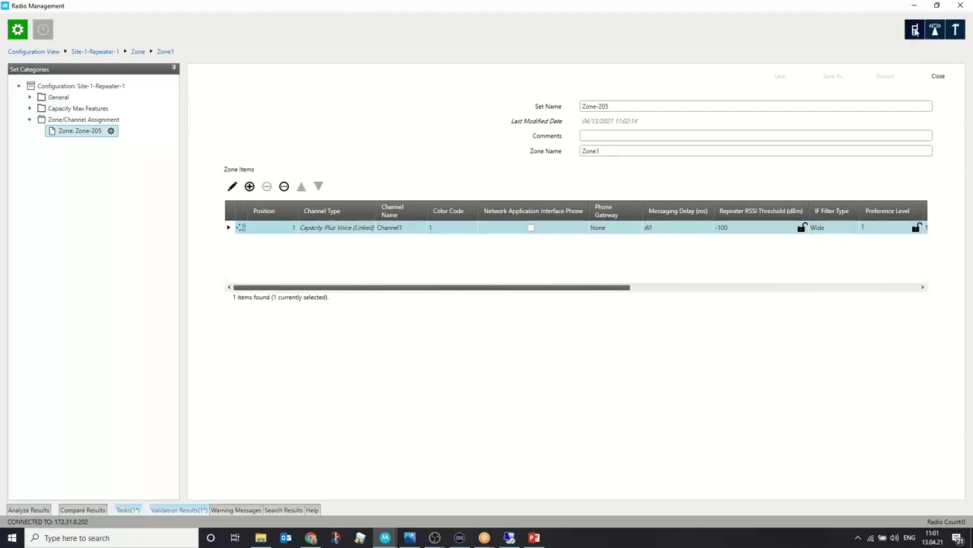
click(917, 31)
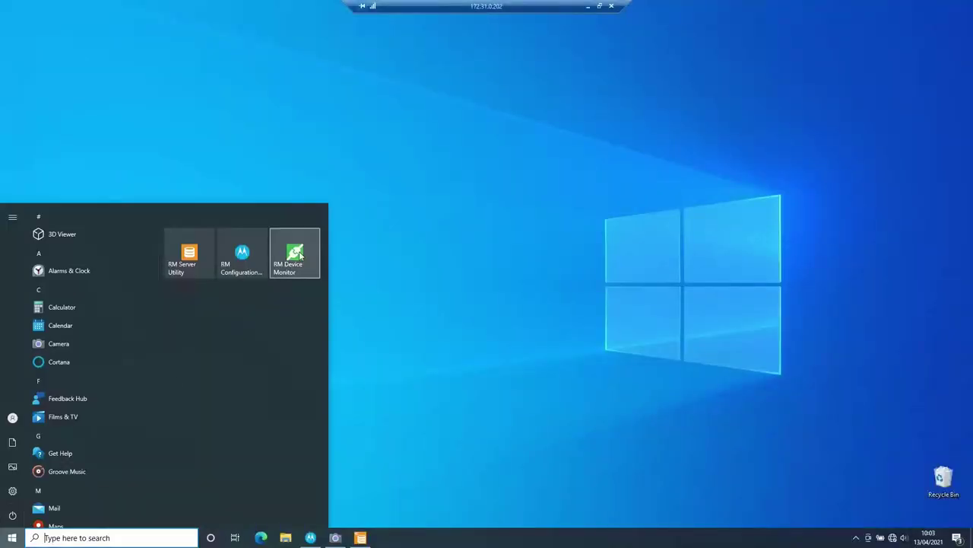
Copy the unknown radio's serial 478IRJ0003 from RM Device Monitor, then minimize the remote session
click(299, 255)
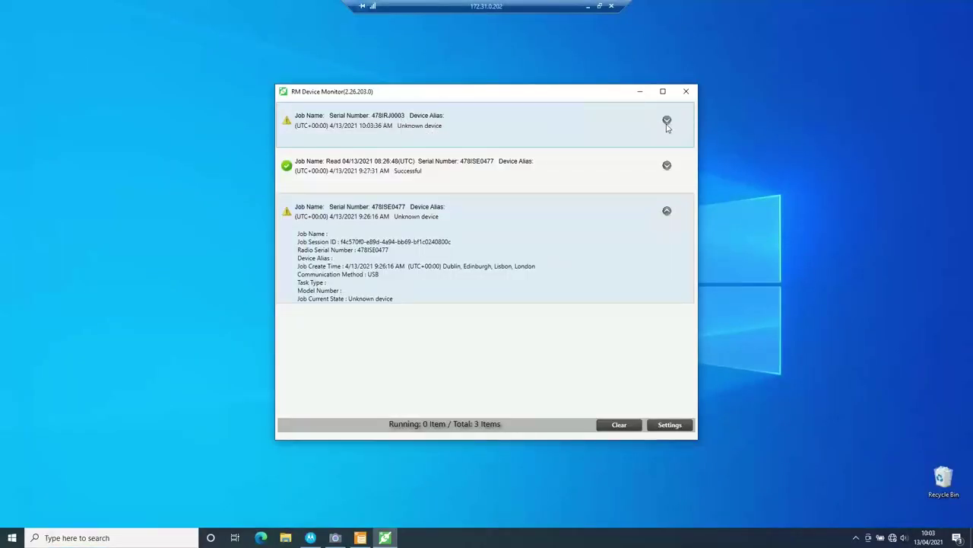
click(667, 121)
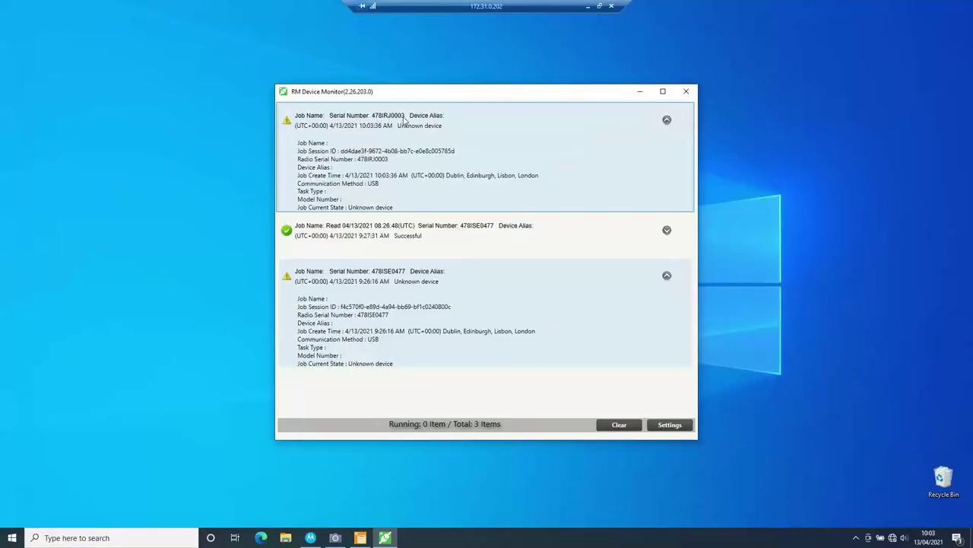
drag(421, 94, 385, 39)
double_click(337, 104)
right_click(330, 102)
click(350, 121)
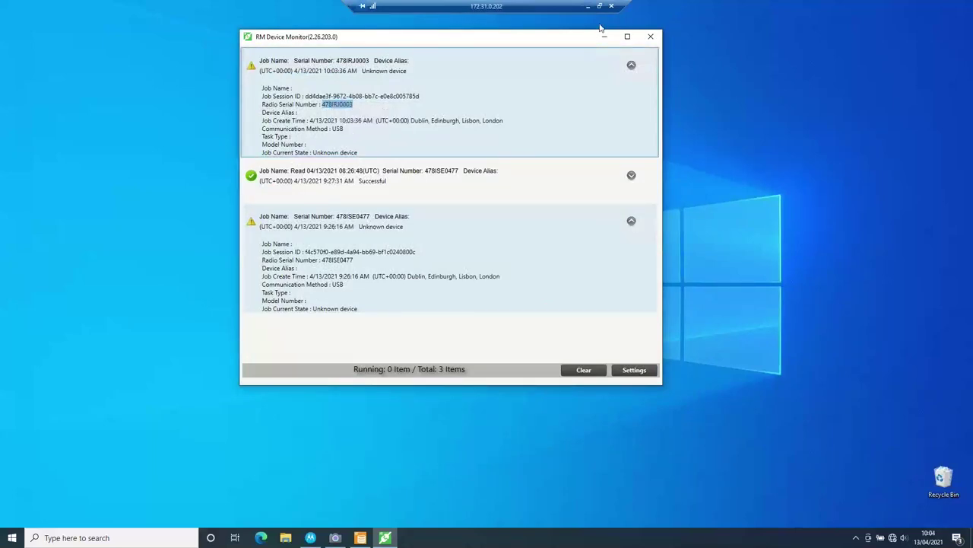
click(801, 93)
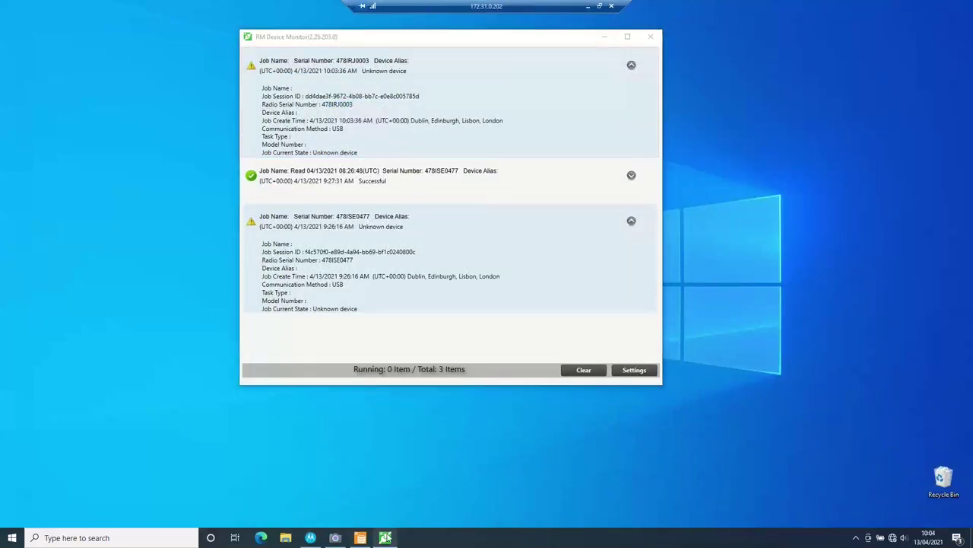
click(587, 6)
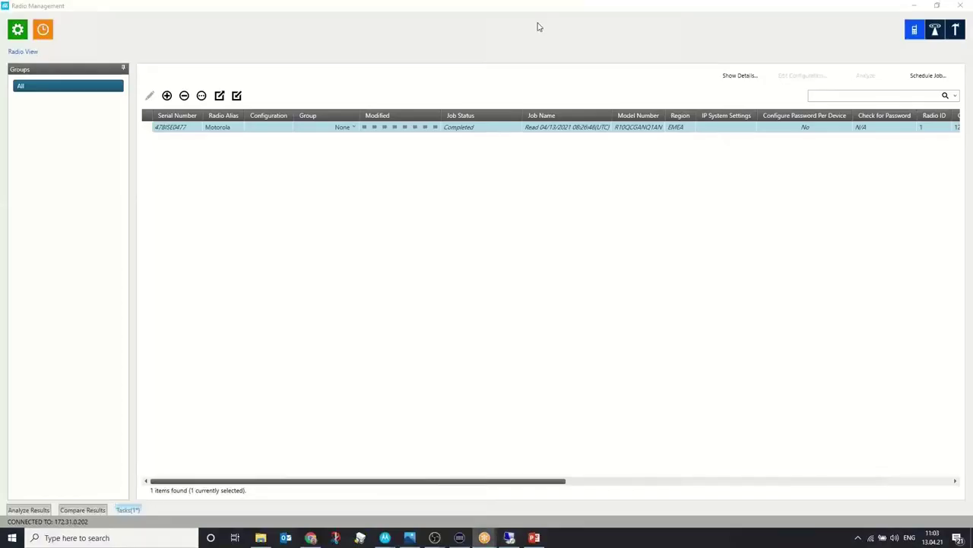
Add a new radio using the pasted serial number 478IRJ0003
click(167, 95)
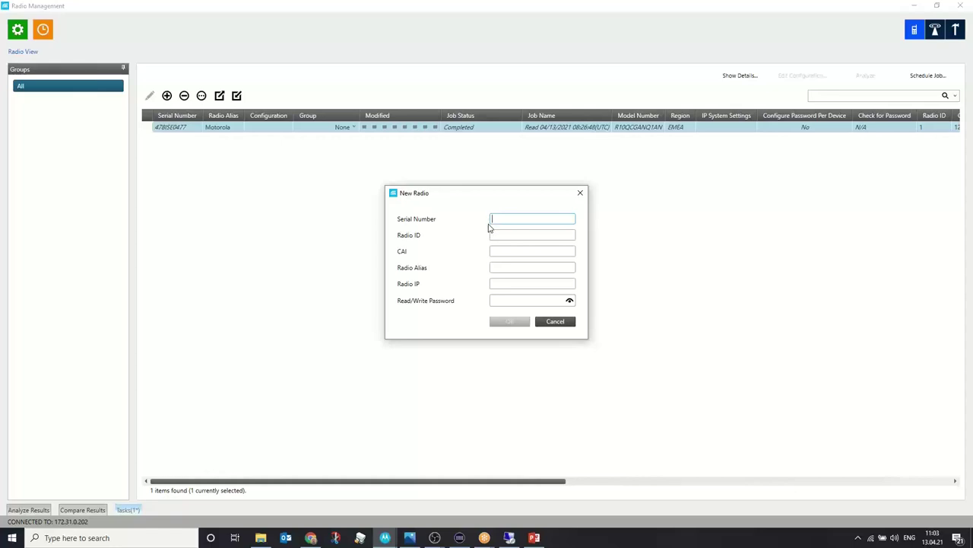
key(ctrl+v)
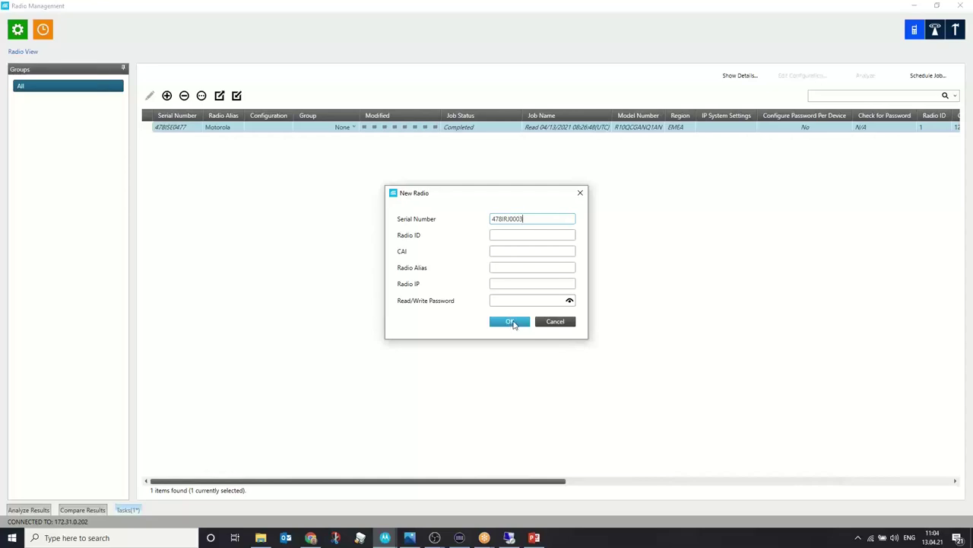
click(512, 323)
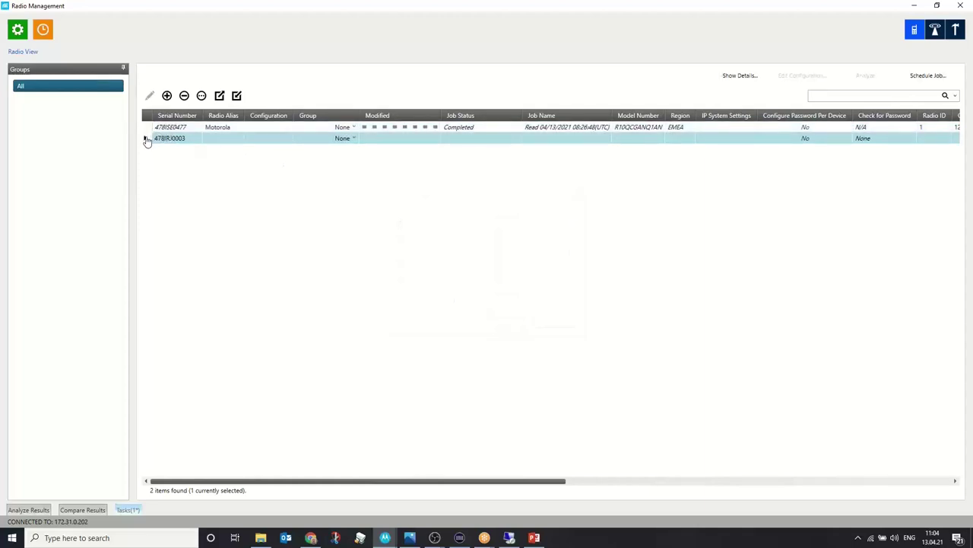
Schedule a Read job on radio 478IRJ0003 with Generate configuration enabled
right_click(146, 140)
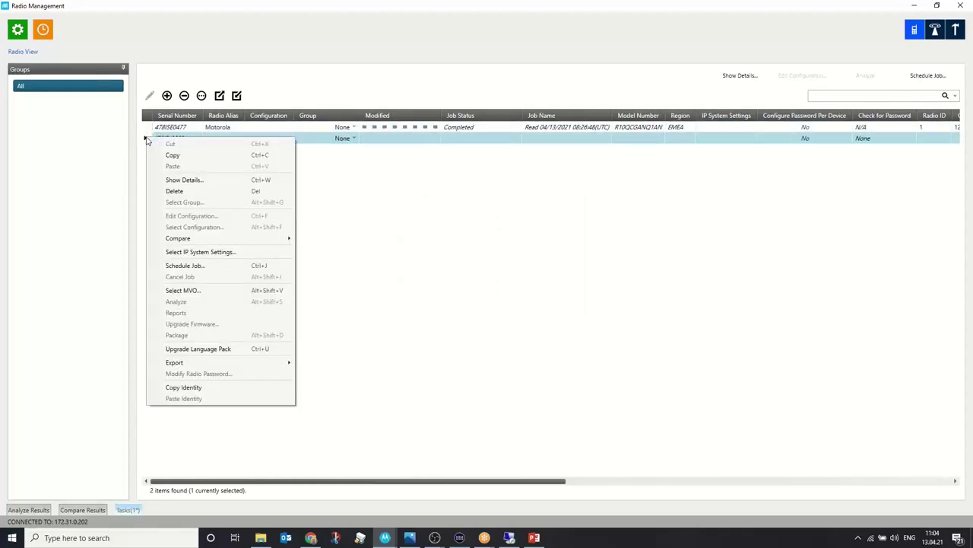
click(217, 266)
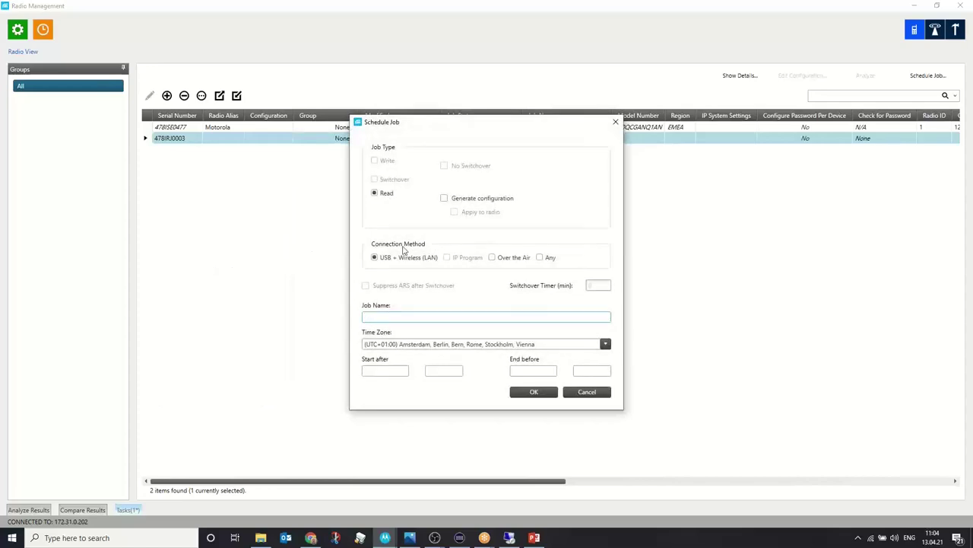
click(445, 199)
click(536, 393)
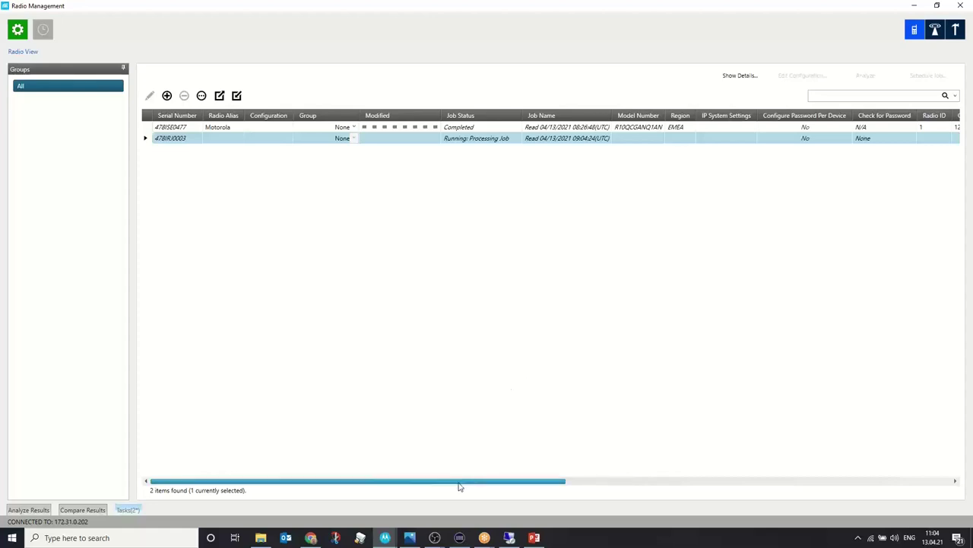
Keep the first radio's Radio ID at 1 and set radio 478IRJ0003's Radio ID to 2
drag(457, 487, 568, 486)
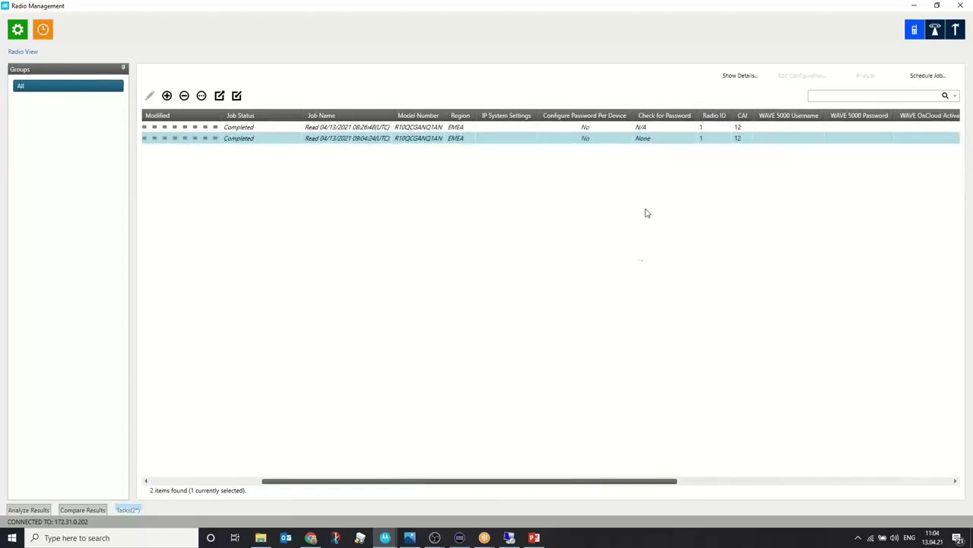
click(710, 128)
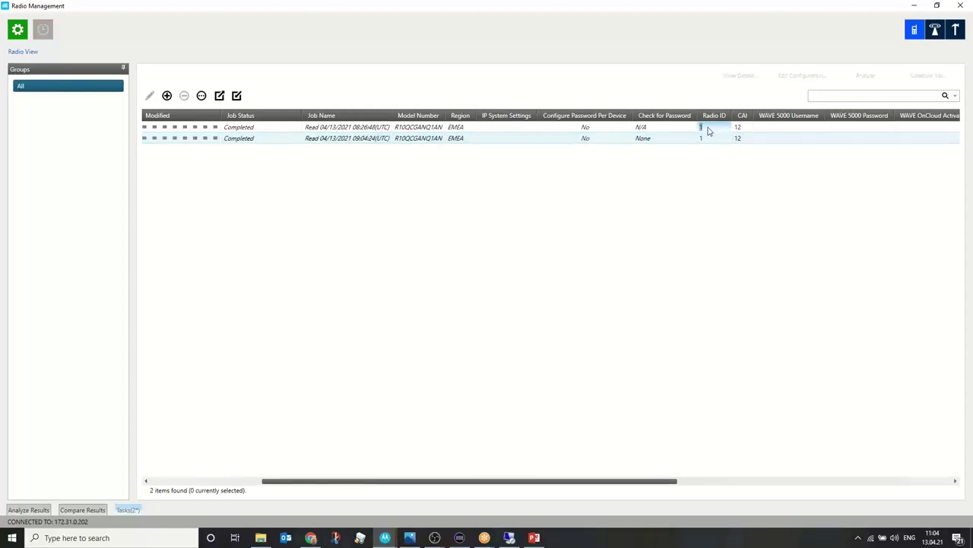
click(707, 131)
click(707, 140)
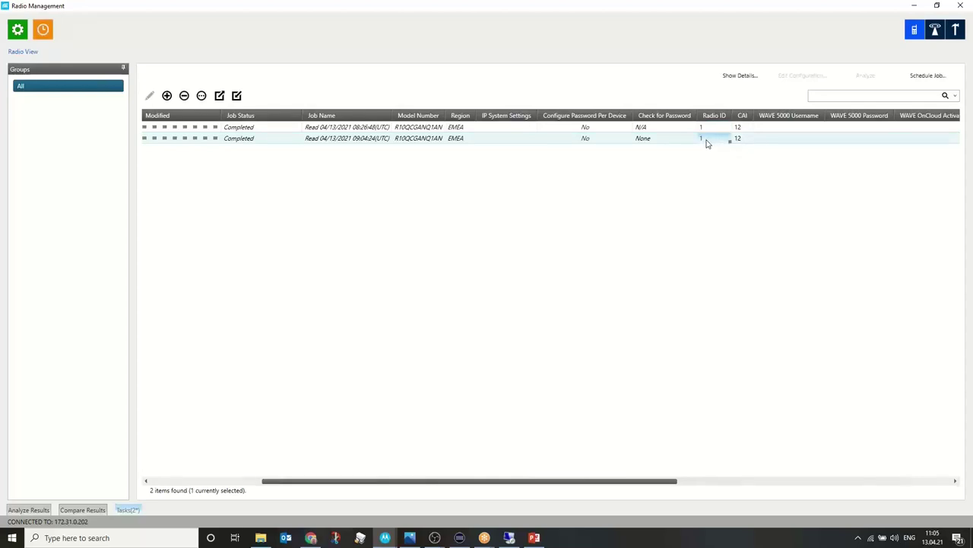
click(707, 140)
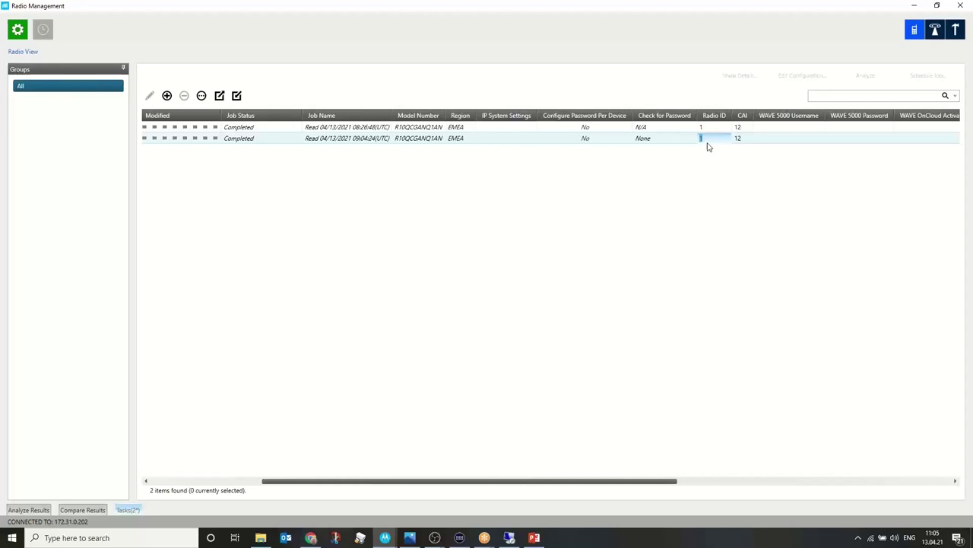
text(2)
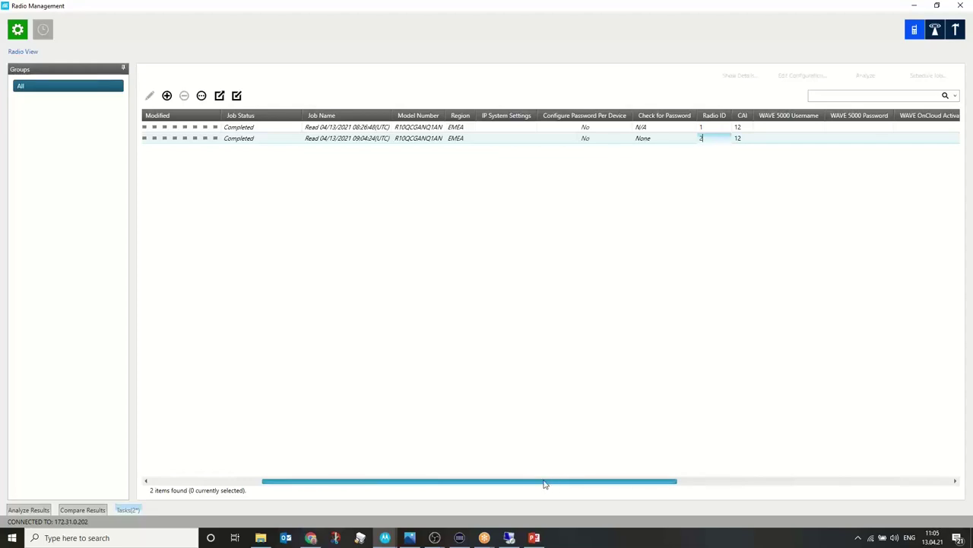
click(223, 481)
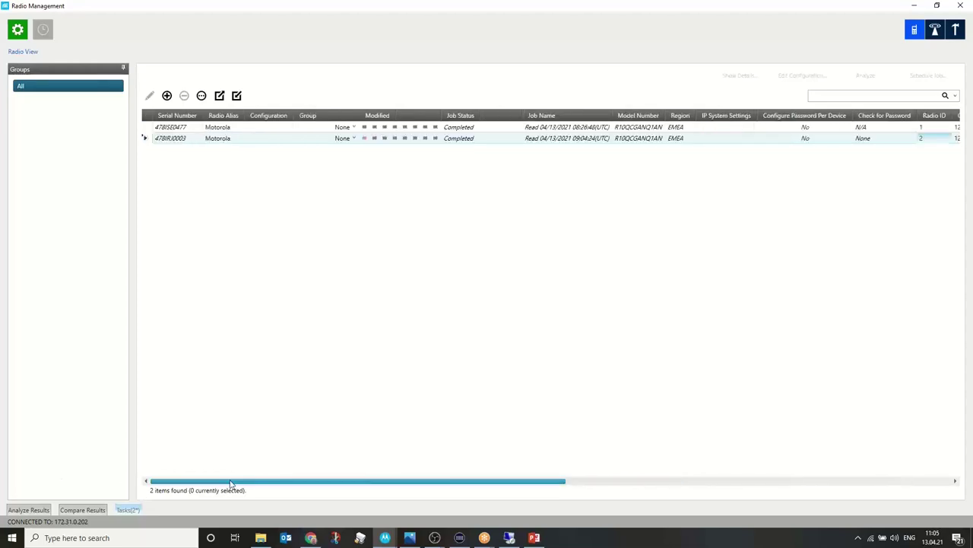
Rename the first radio's alias to 'Site1 Repeater1'
click(236, 129)
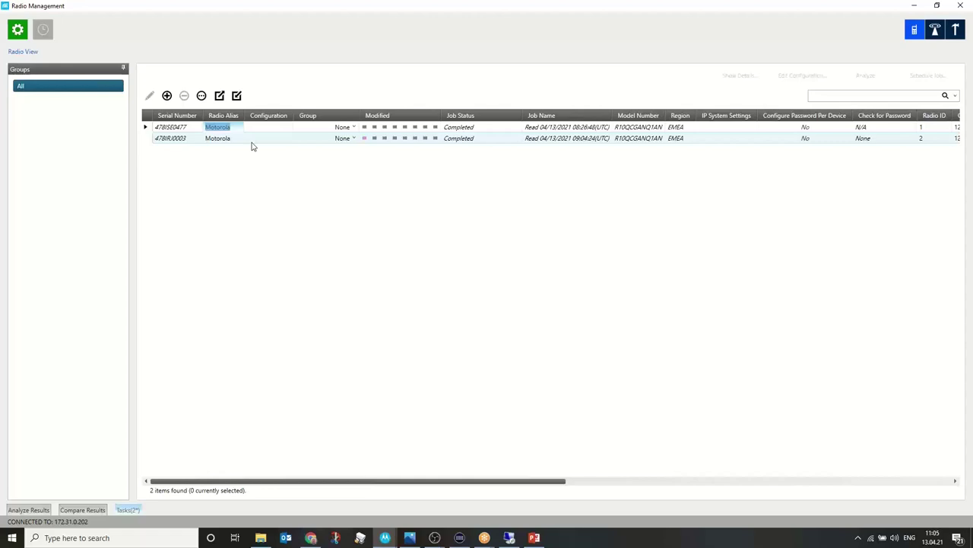
text(Site 1 Rep)
text(eater)
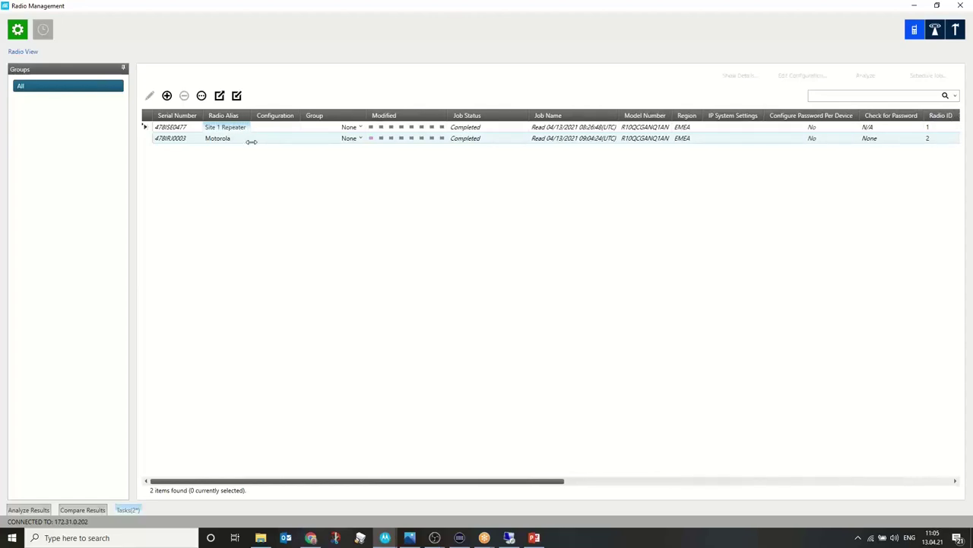
text(1)
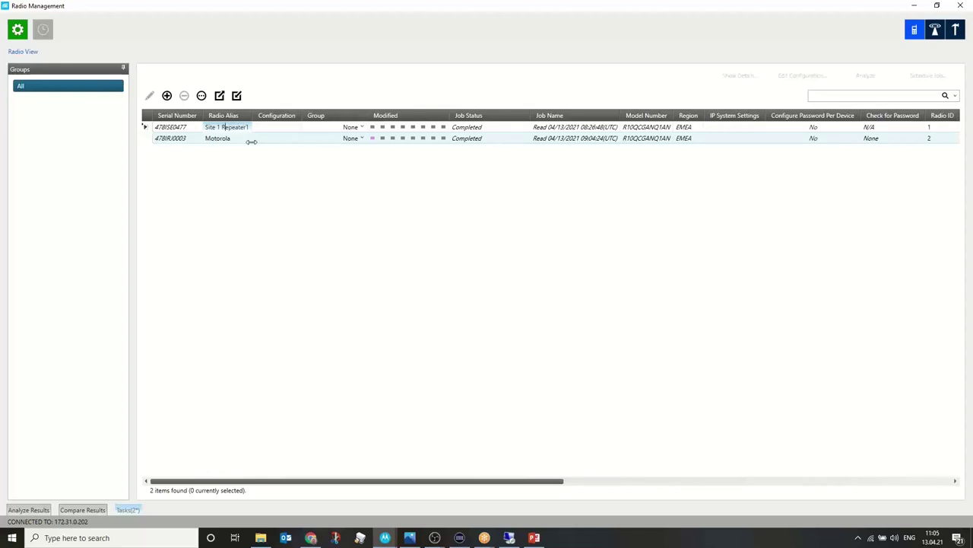
key(BackSpace)
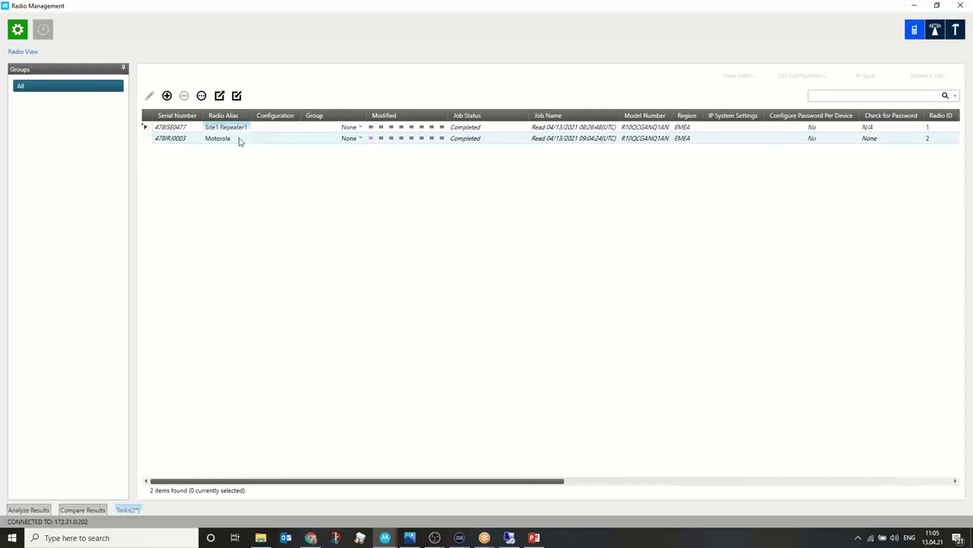
click(237, 141)
Rename radio 478IRJ0003's alias to 'Site1 Repeater2'
click(236, 139)
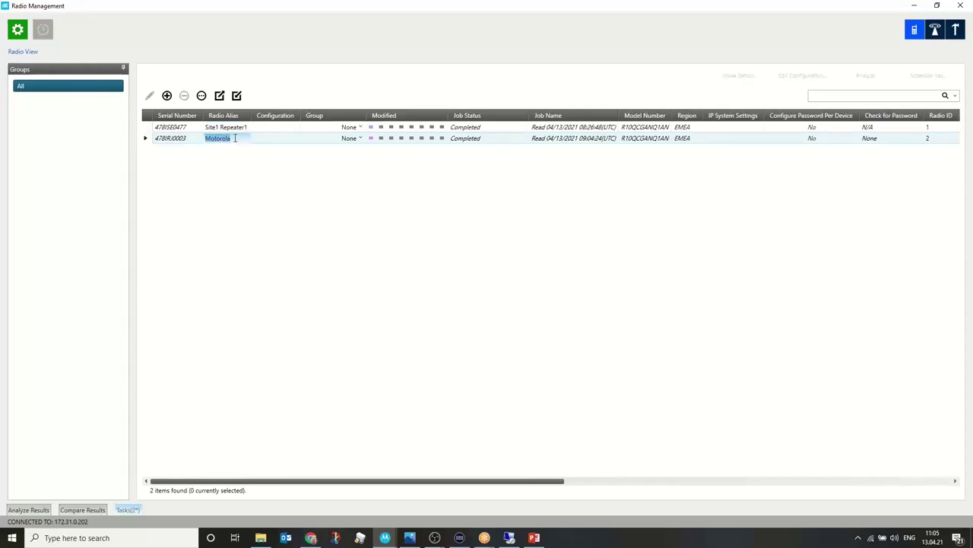
text(Site1 repe)
click(222, 137)
key(BackSpace)
text(Repeater2)
click(146, 141)
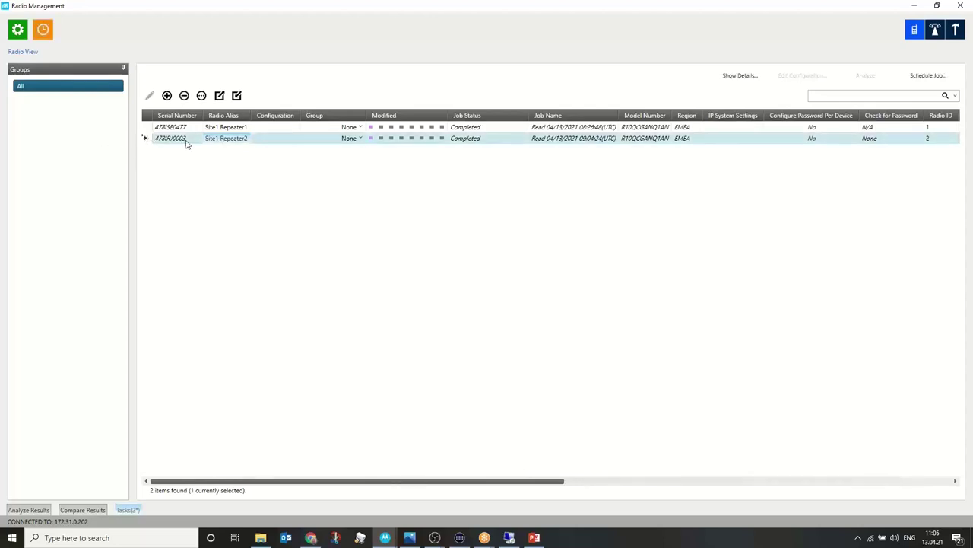
Rename the 478IRJ0003 configuration in the Configurations list to Site-1-Repeater-2
click(21, 35)
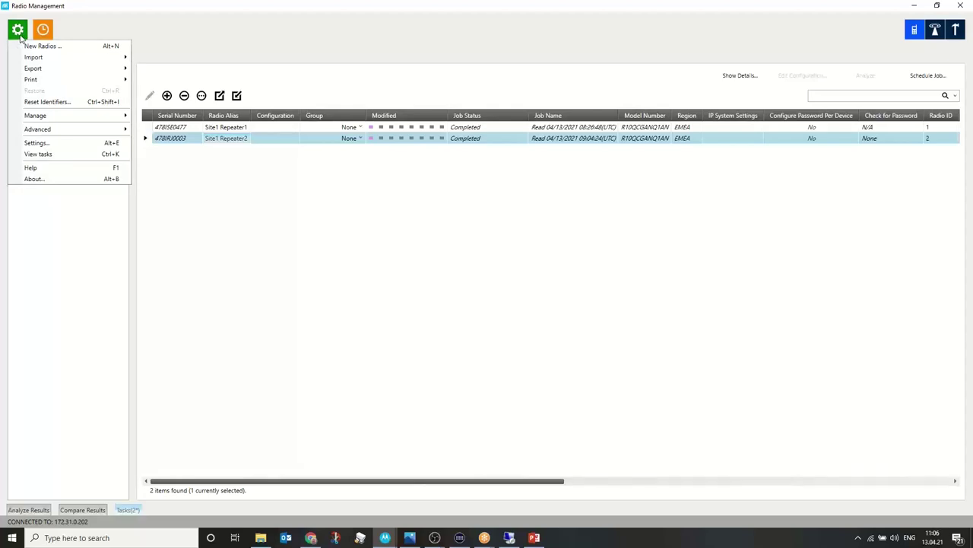
mouse_move(95, 115)
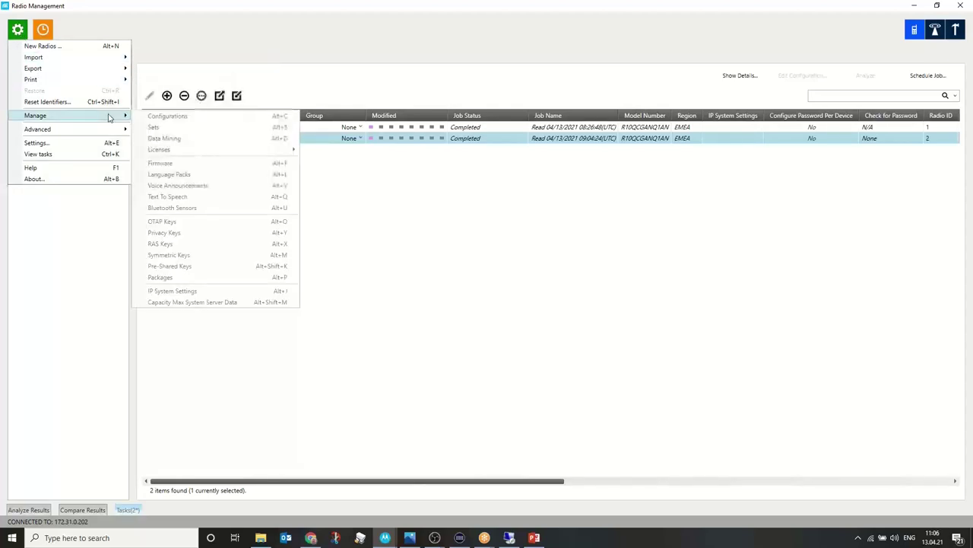
click(168, 115)
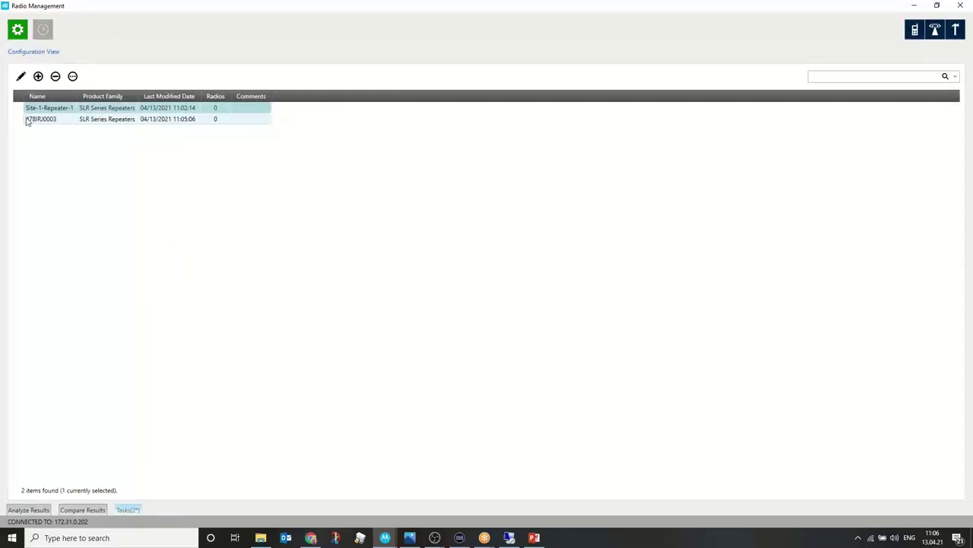
click(18, 121)
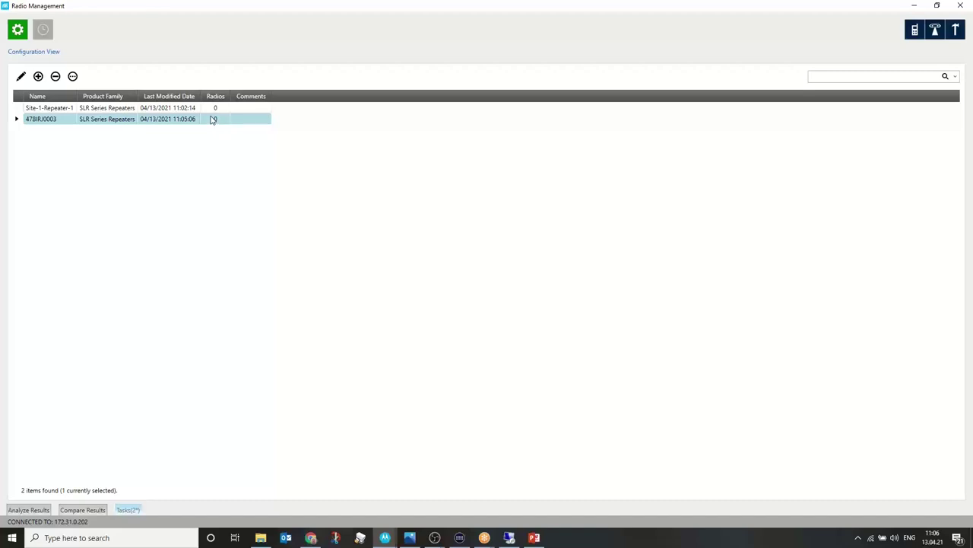
click(60, 119)
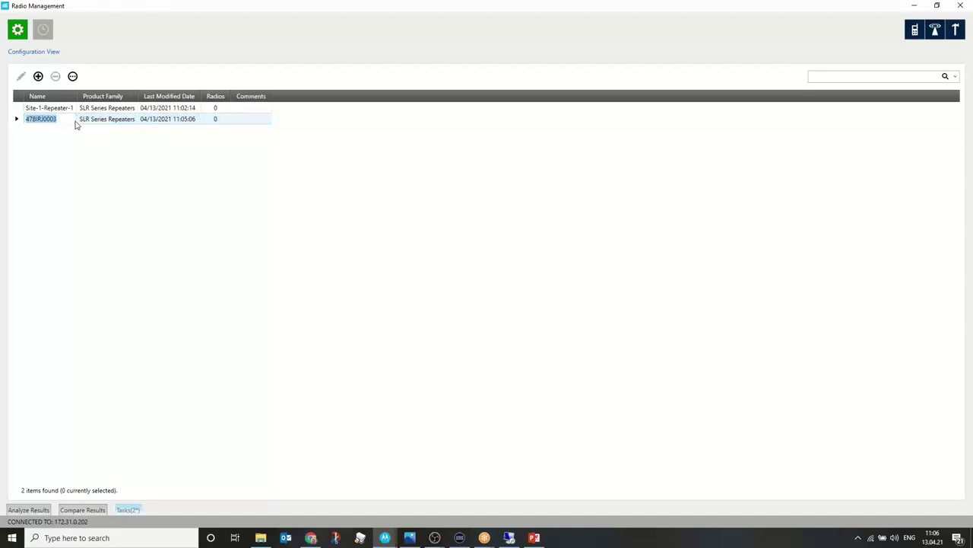
text(Site-1-Repeater-2)
click(18, 120)
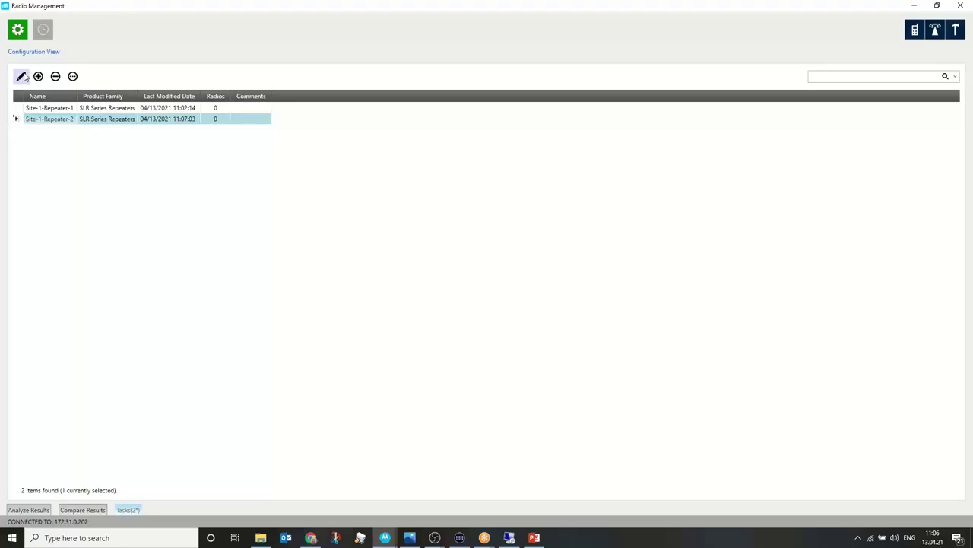
Replace Site-1-Repeater-2's General Settings set with a copy from Site-1-Repeater-1
click(21, 76)
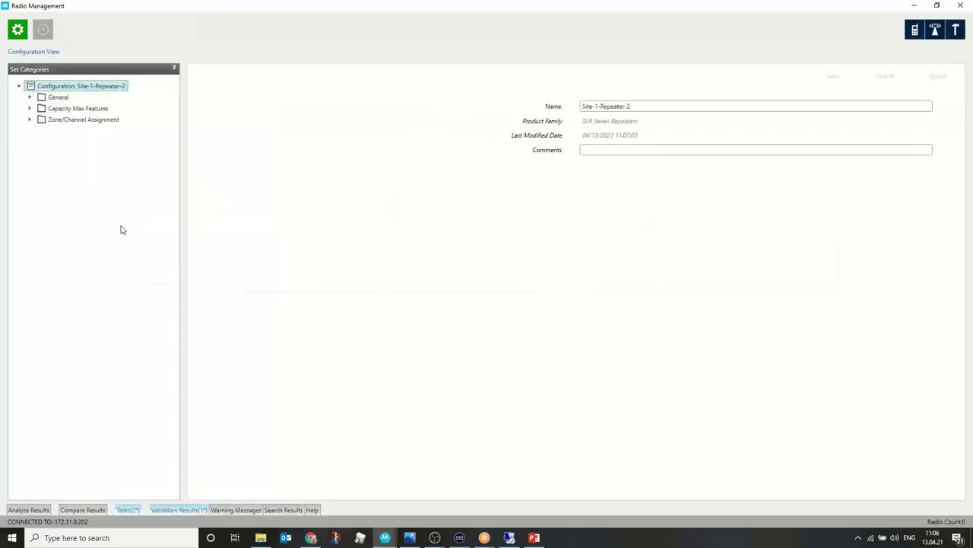
click(30, 97)
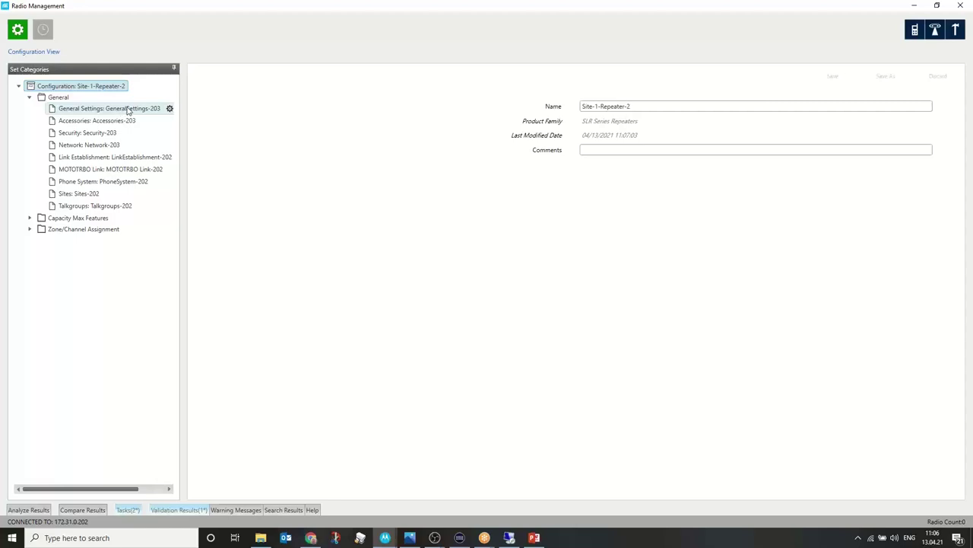
click(170, 108)
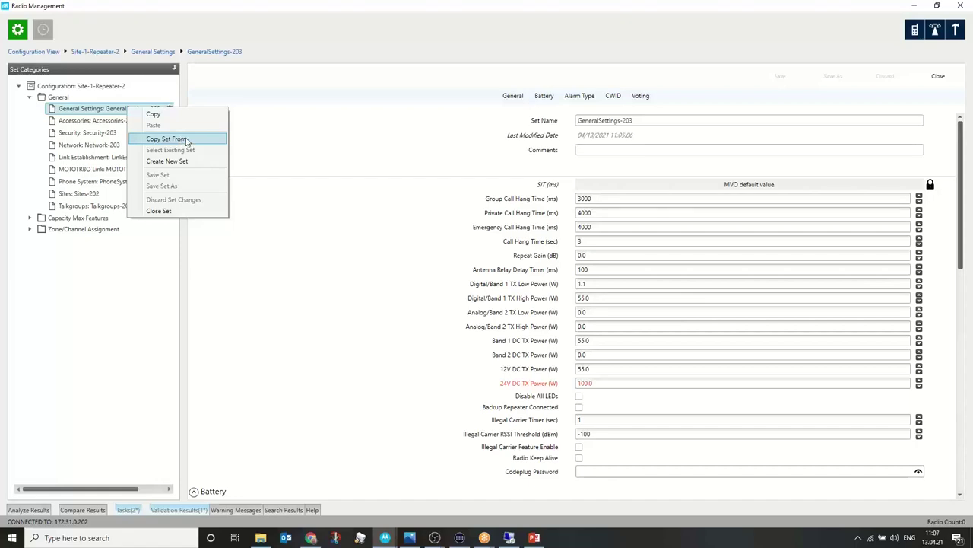
click(167, 139)
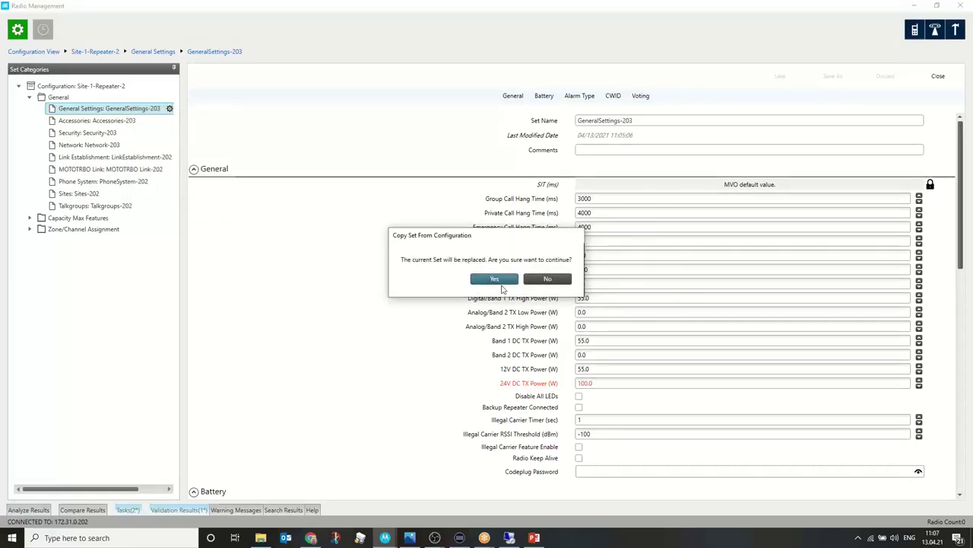
click(498, 279)
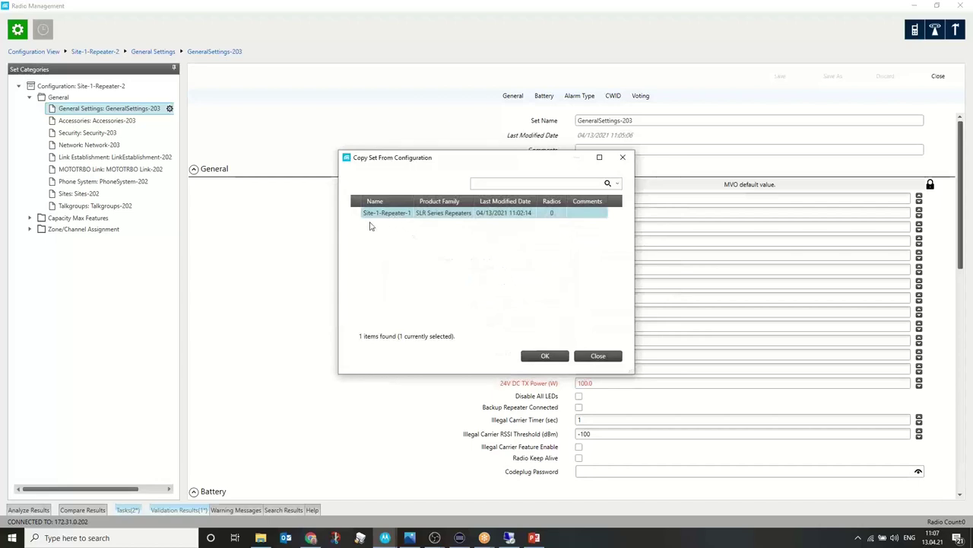
click(356, 213)
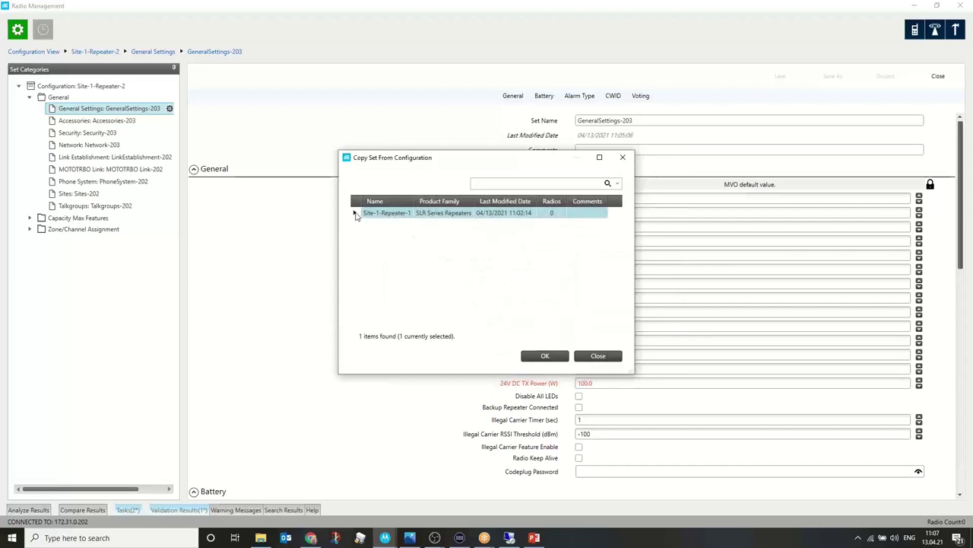
click(544, 355)
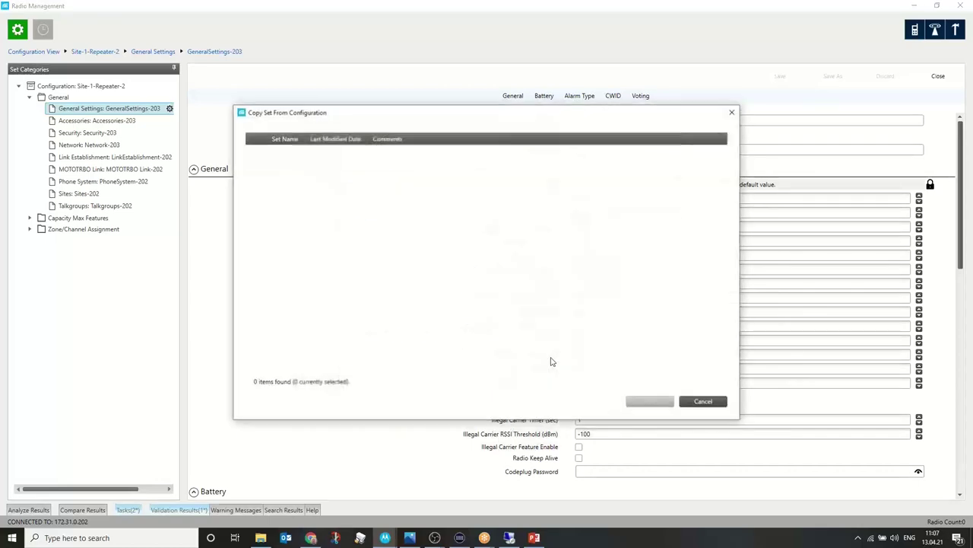
click(652, 401)
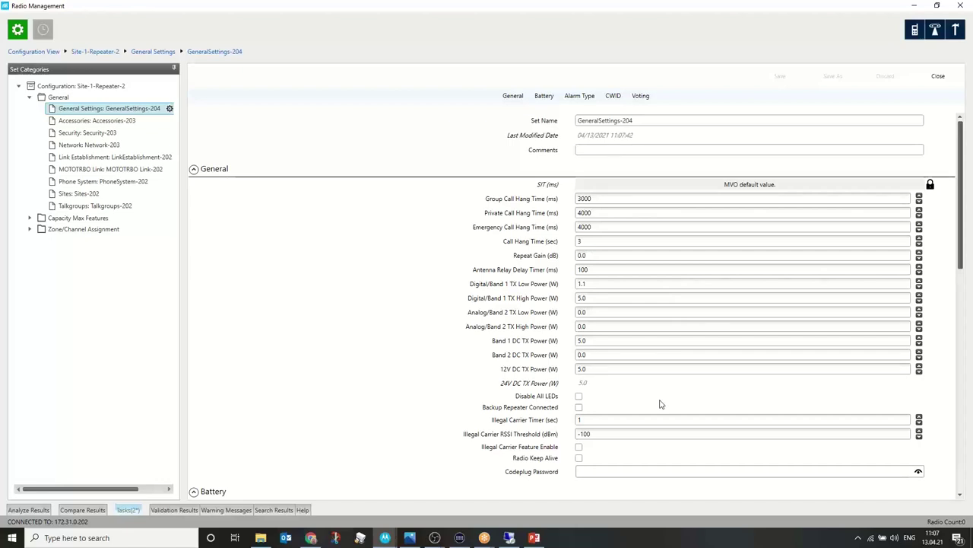
Copy the Accessories set from Site-1-Repeater-1 into Site-1-Repeater-2
click(118, 121)
right_click(117, 121)
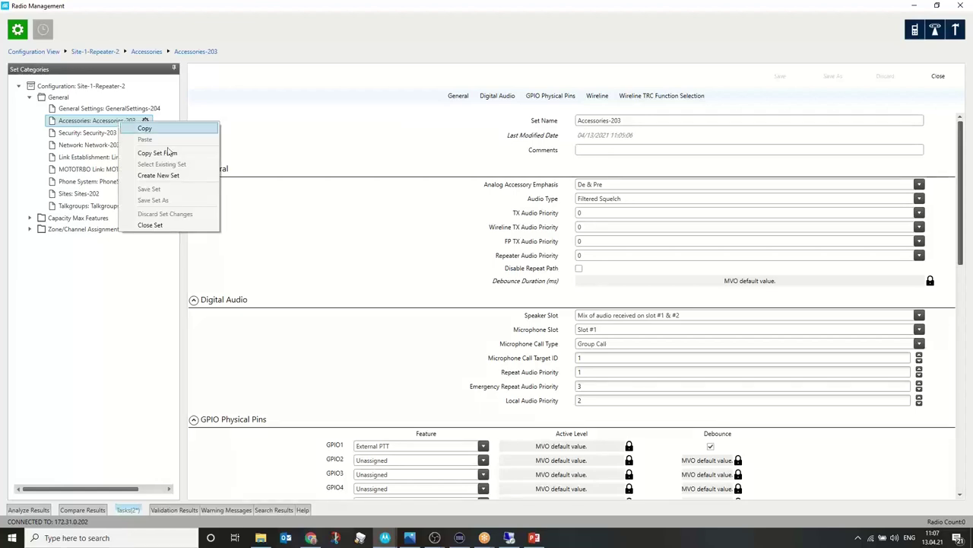
click(169, 152)
click(548, 279)
click(544, 356)
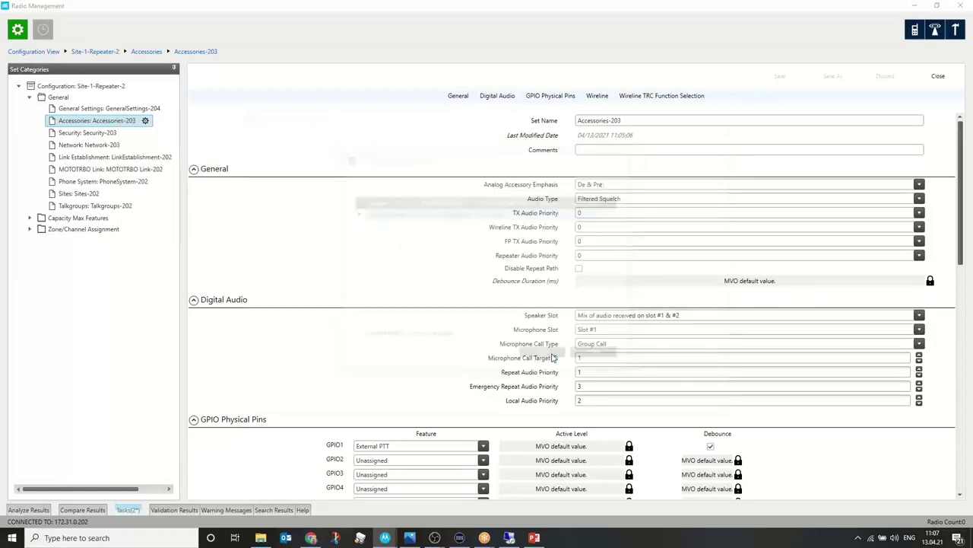
click(650, 402)
Copy the Security-202 set from Site-1-Repeater-1 into Site-1-Repeater-2
click(95, 133)
right_click(95, 133)
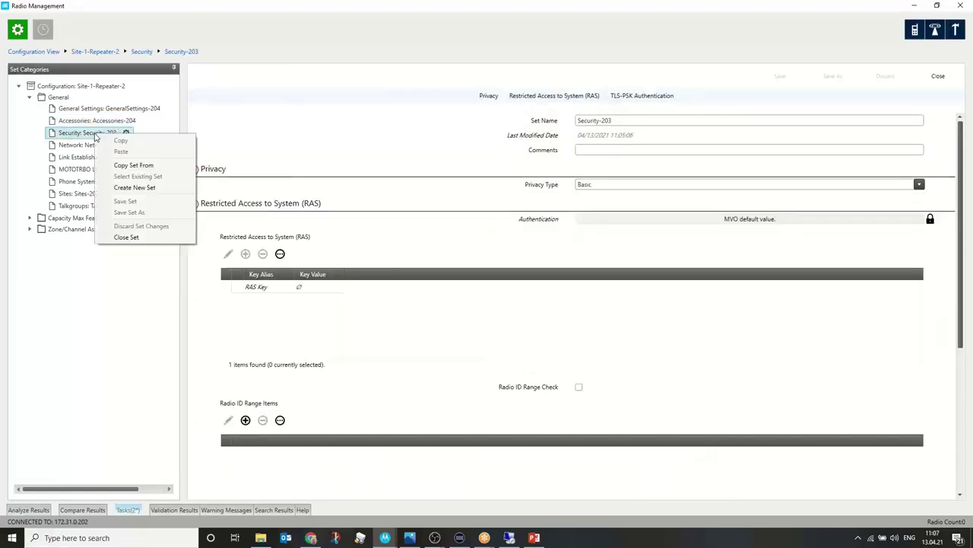
click(145, 172)
click(498, 282)
click(544, 355)
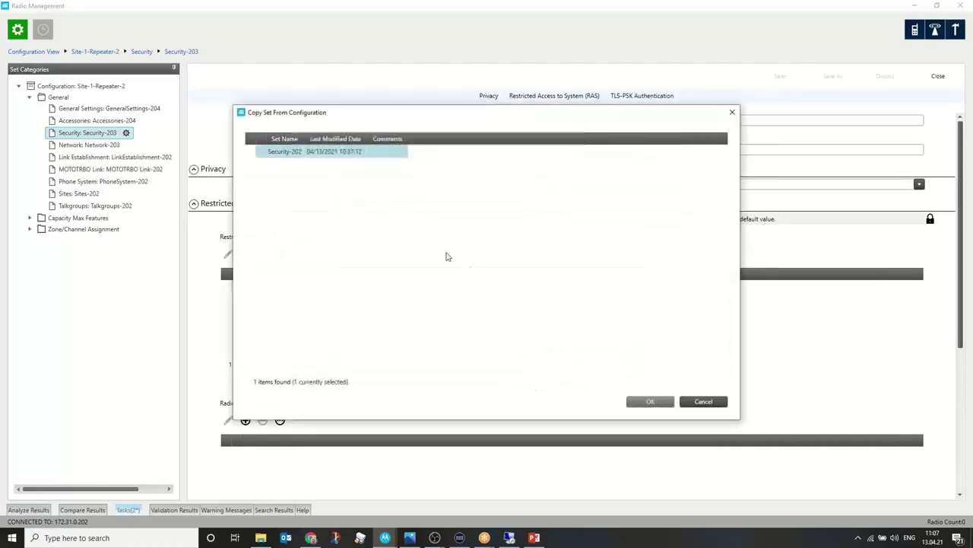
click(650, 401)
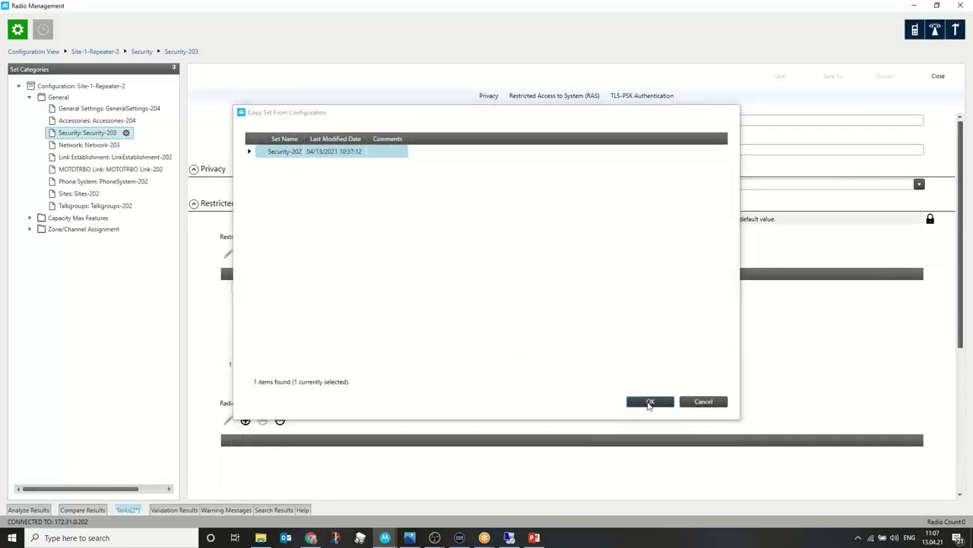
click(99, 145)
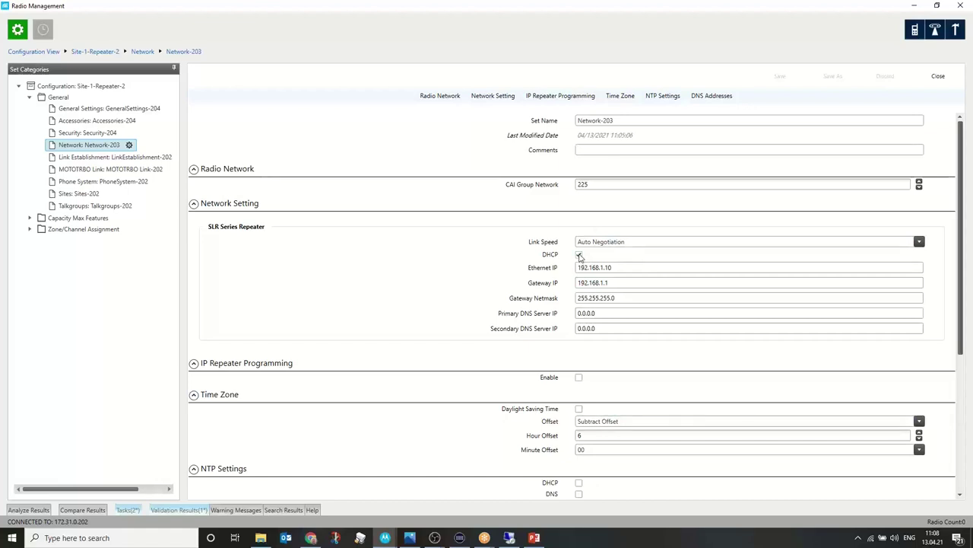
Disable DHCP and set Ethernet IP 192.168.1.3, keeping gateway 192.168.1.1, then save Network-203
click(578, 255)
key(BackSpace)
key(BackSpace)
click(620, 283)
scroll(631, 401, down, 3)
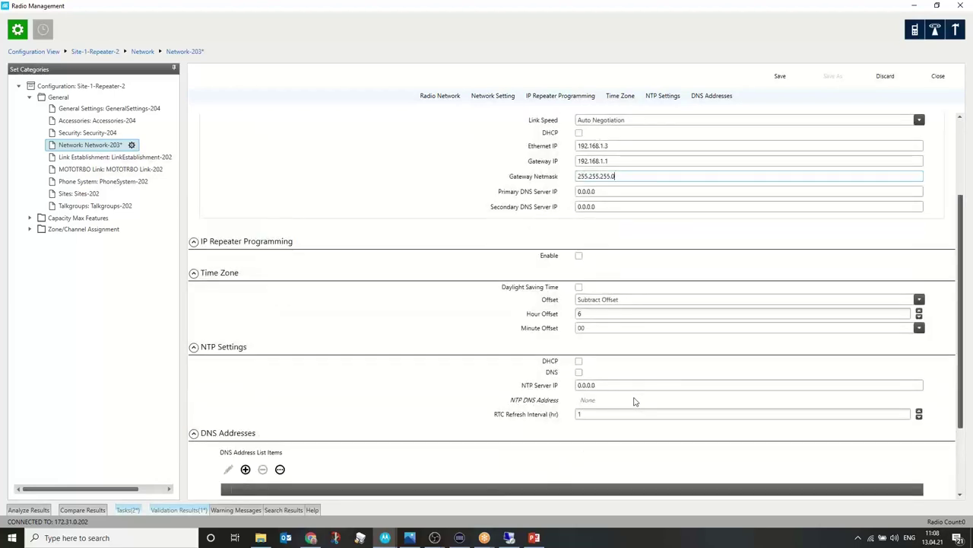
scroll(635, 401, down, 2)
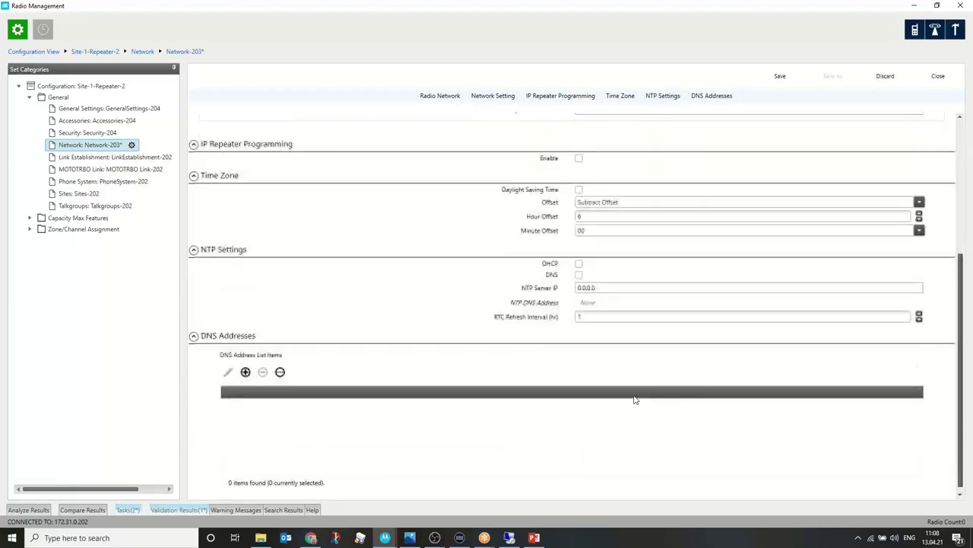
click(781, 77)
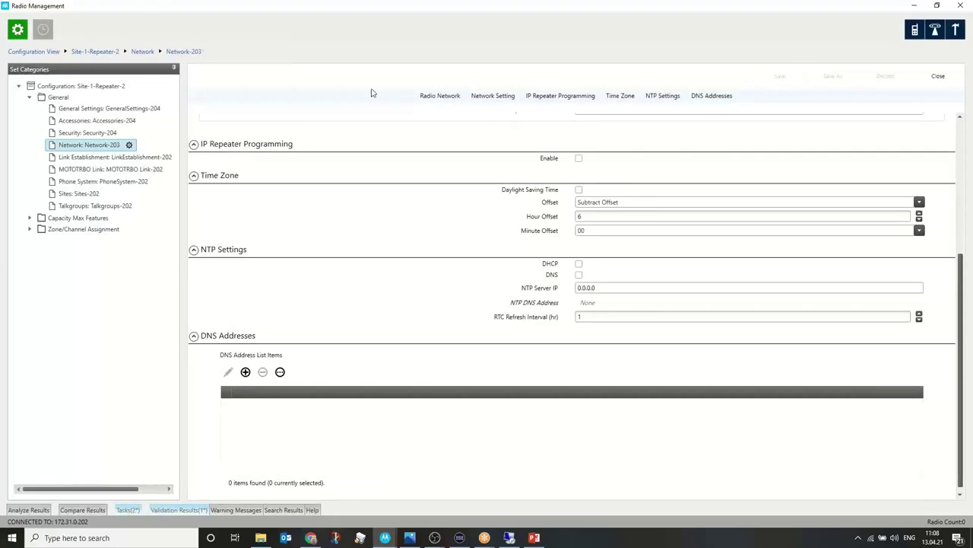
Save Link Establishment-202 as Peer: master 192.168.1.2, port 50001, alias Site 1, rest IP 192.168.1.100
click(131, 159)
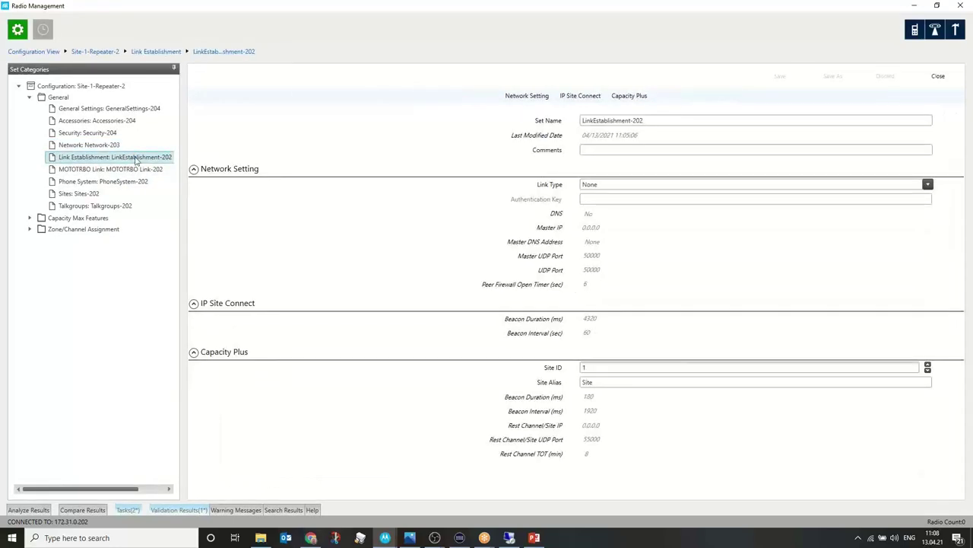
click(620, 186)
click(608, 218)
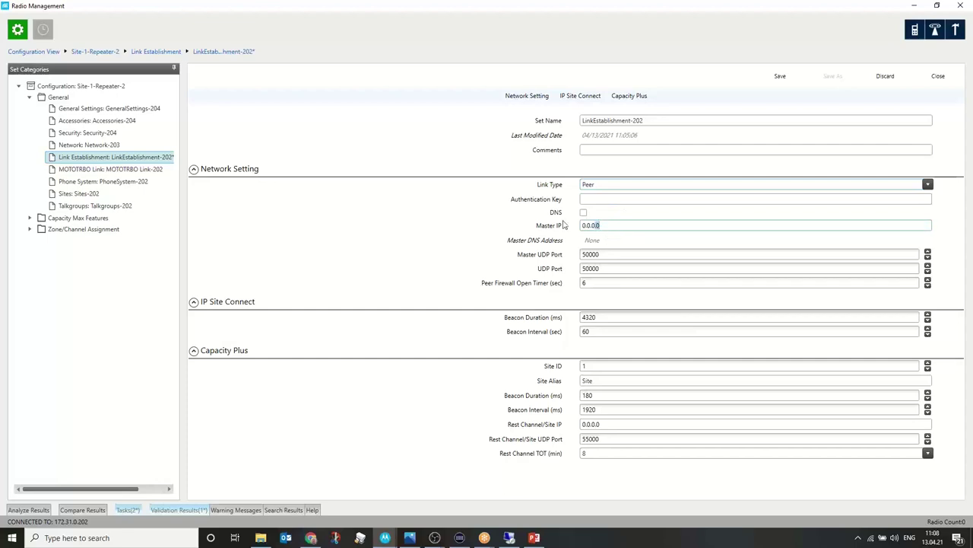
drag(598, 225, 580, 227)
text(192.1)
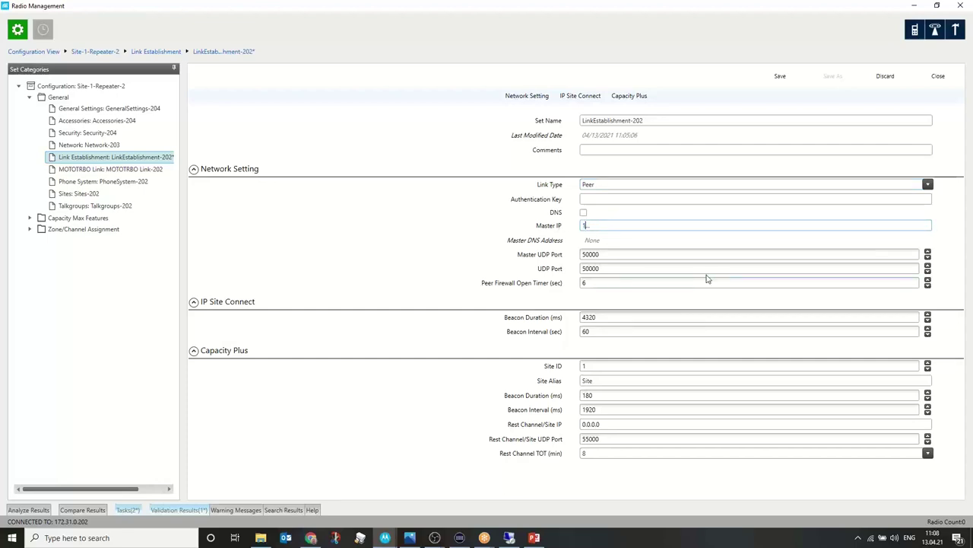
text(68.1.2)
click(615, 380)
click(608, 426)
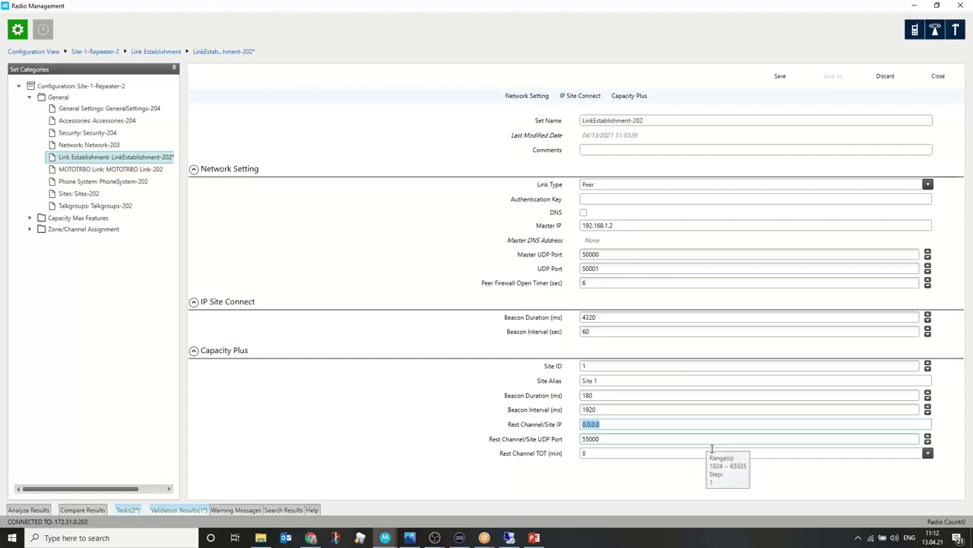
text(192.168.1.100)
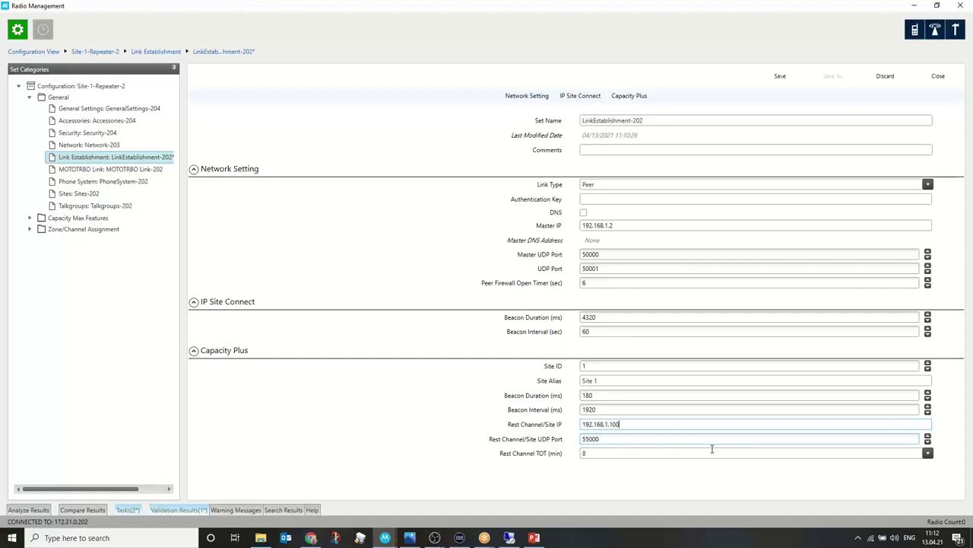
click(617, 439)
click(782, 78)
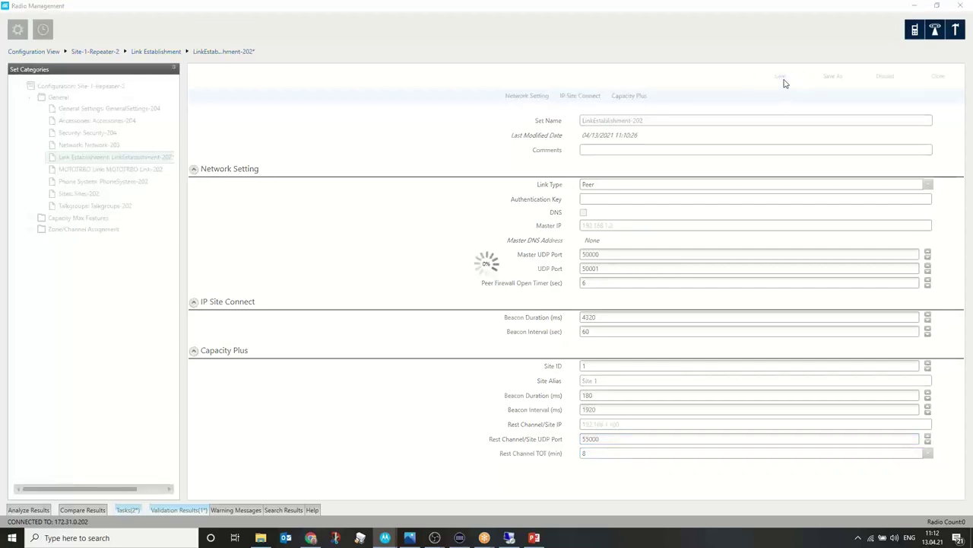
View MOTOTRBO Link-202, Phone System, Sites-202 and Talkgroups-202, then expand Zone/Channel Assignment
click(122, 170)
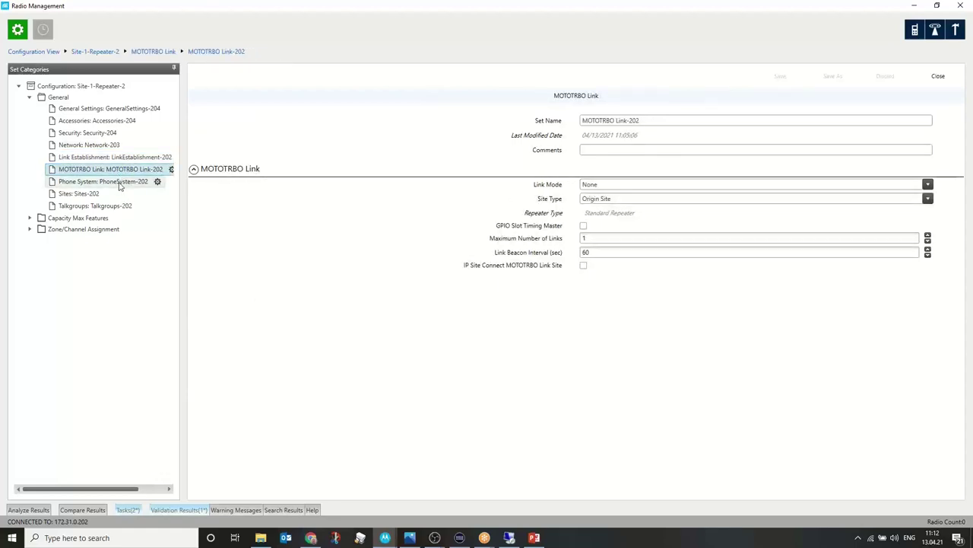
click(120, 183)
click(89, 196)
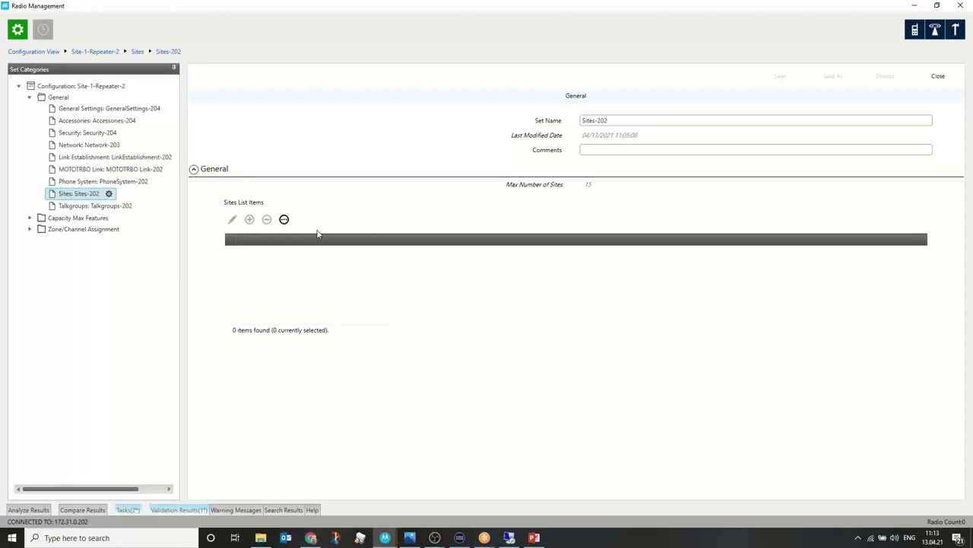
click(119, 206)
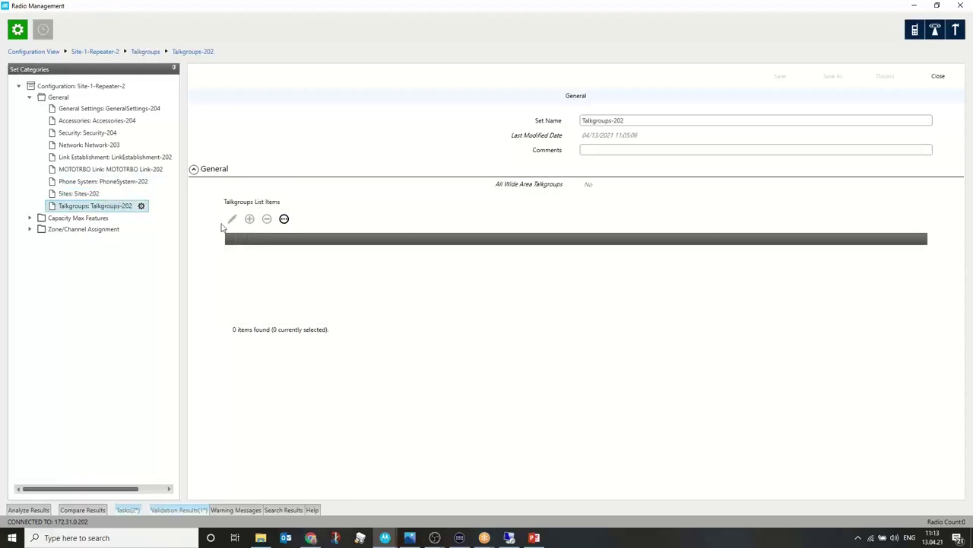
click(29, 229)
Add a Capacity Plus Voice (Linked) channel to Zone-206
click(67, 242)
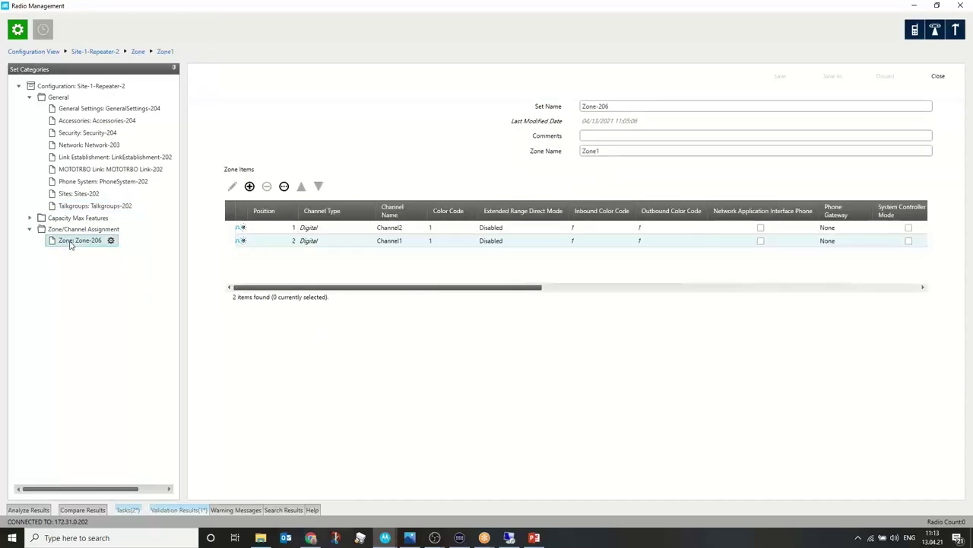
click(252, 190)
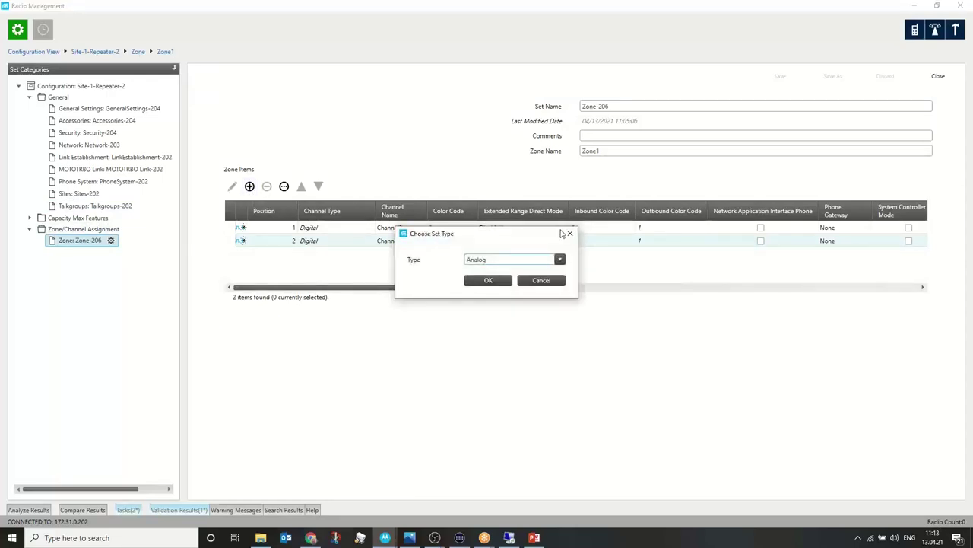
click(560, 259)
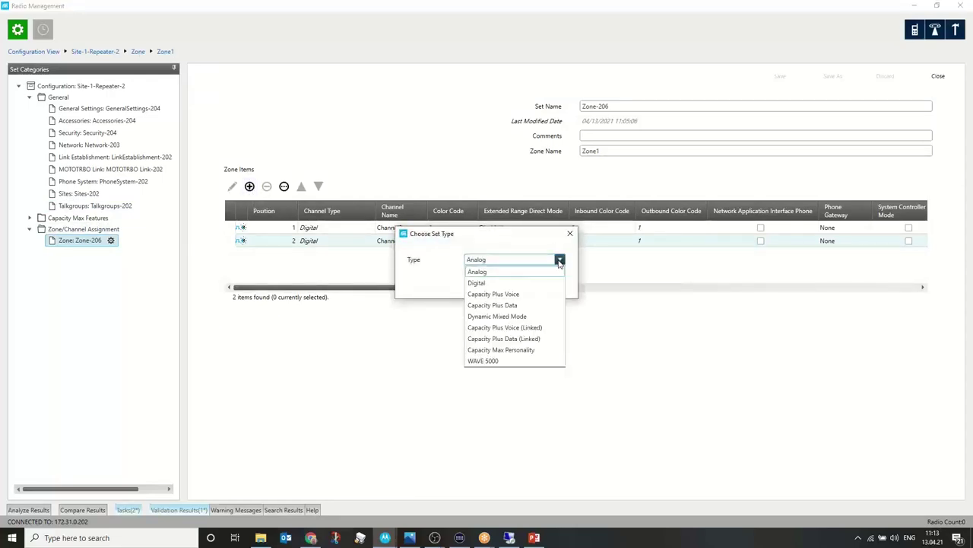
click(540, 328)
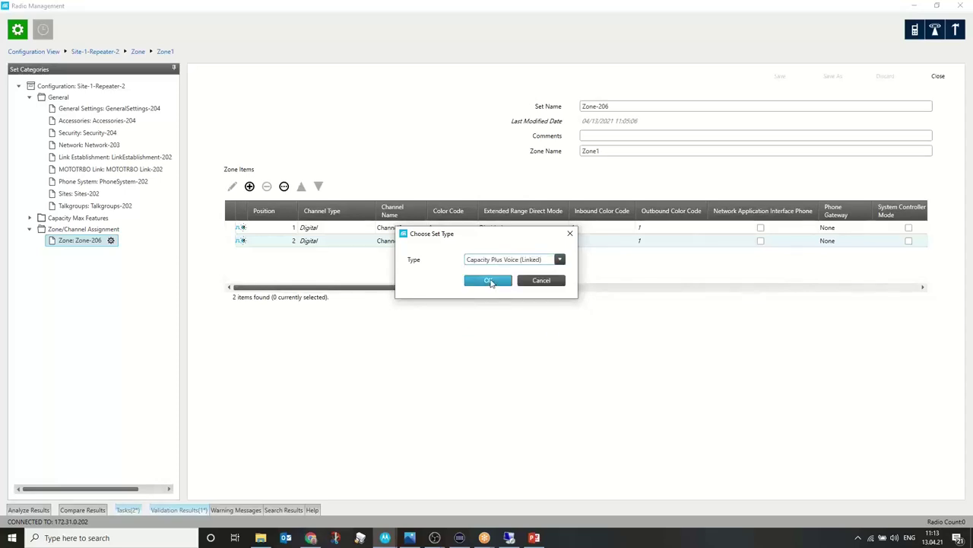
click(490, 281)
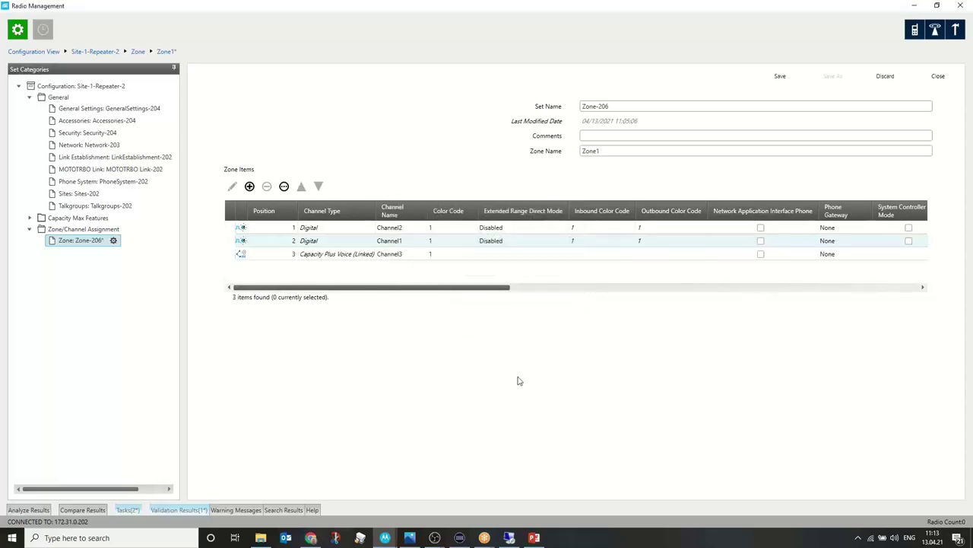
Delete the two Digital channels from Zone-206
click(230, 229)
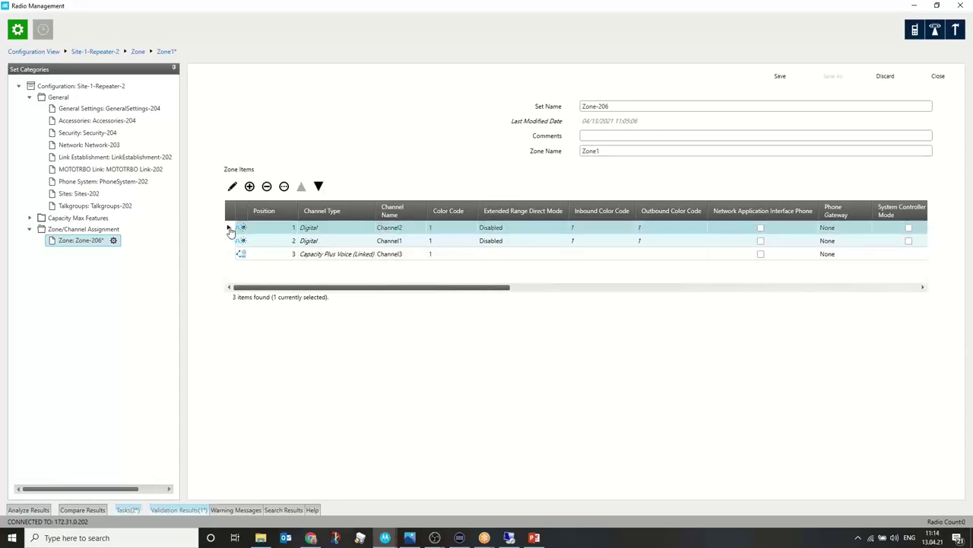
ctrl+click(231, 242)
right_click(232, 243)
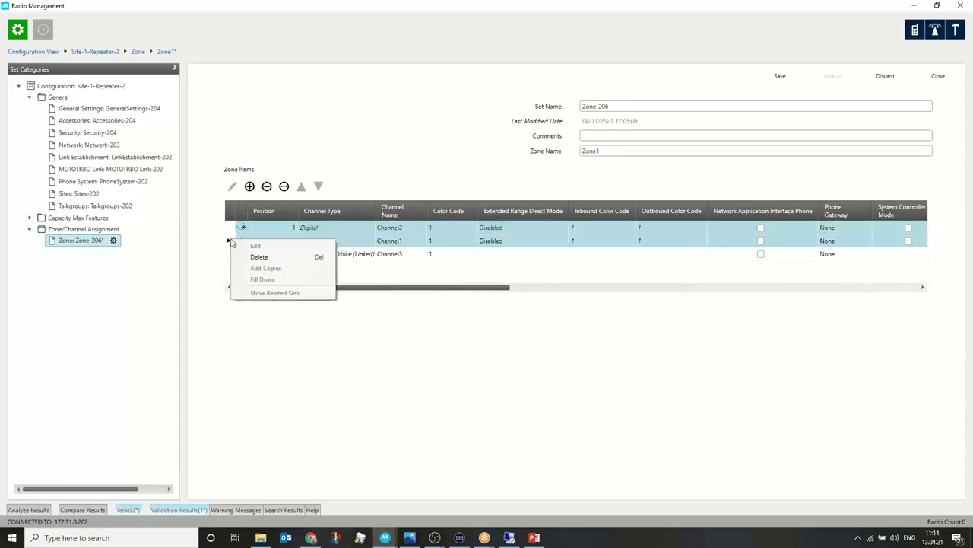
click(259, 257)
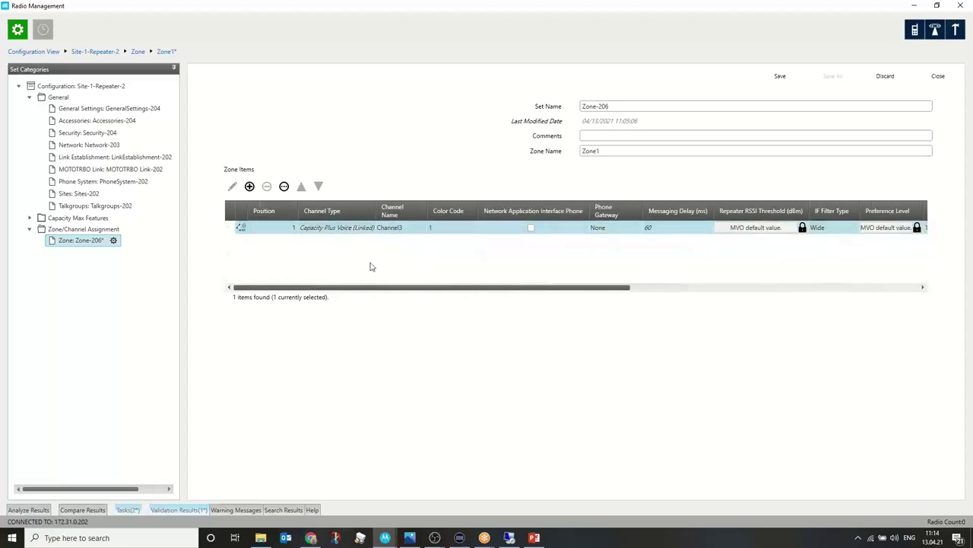
Rename Channel3 to Channel2 and unlock Preference Level (1) and Repeater RSSI Threshold (-100 dBm)
click(233, 188)
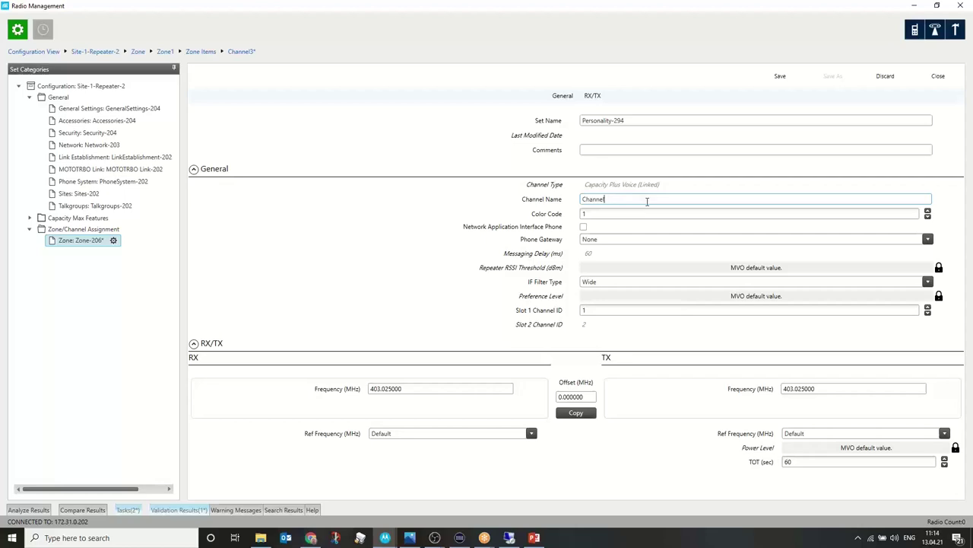
click(647, 201)
click(597, 213)
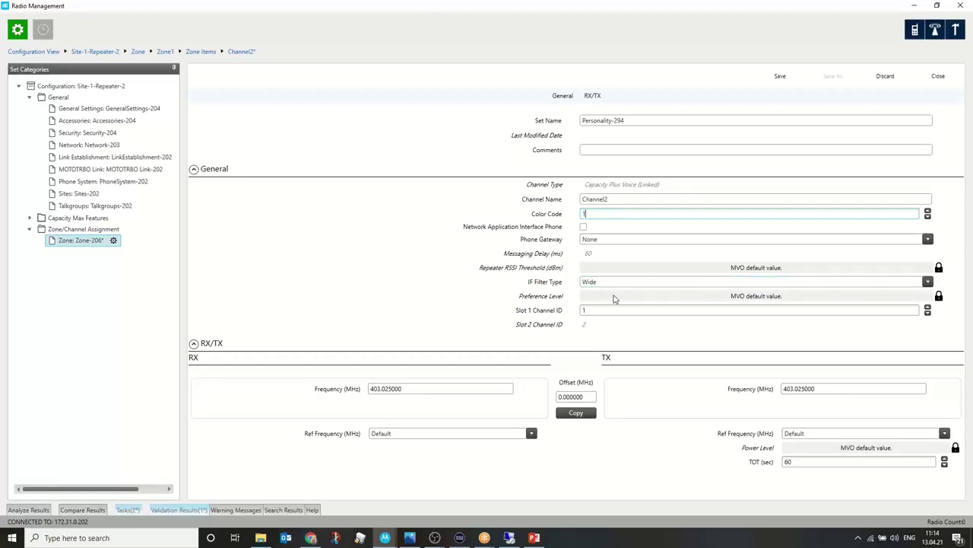
click(940, 296)
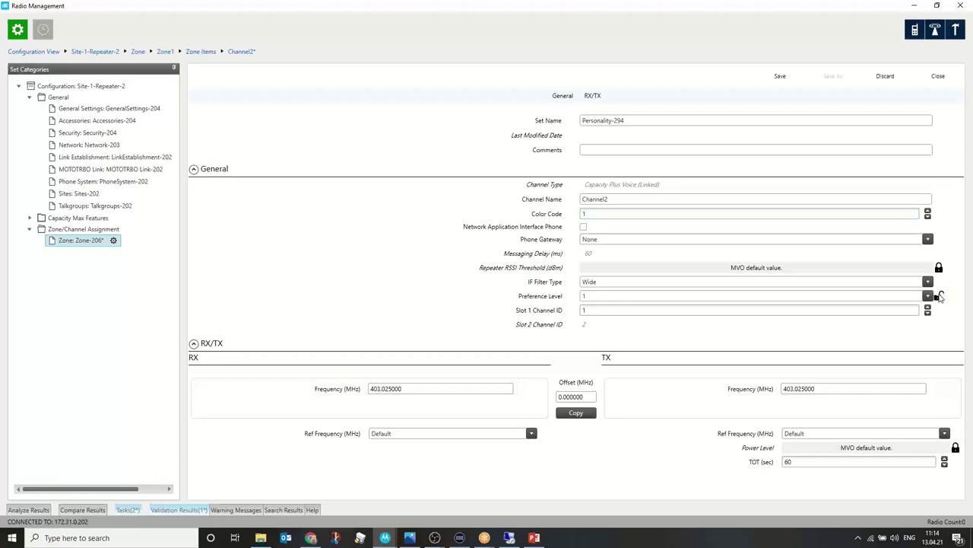
click(941, 267)
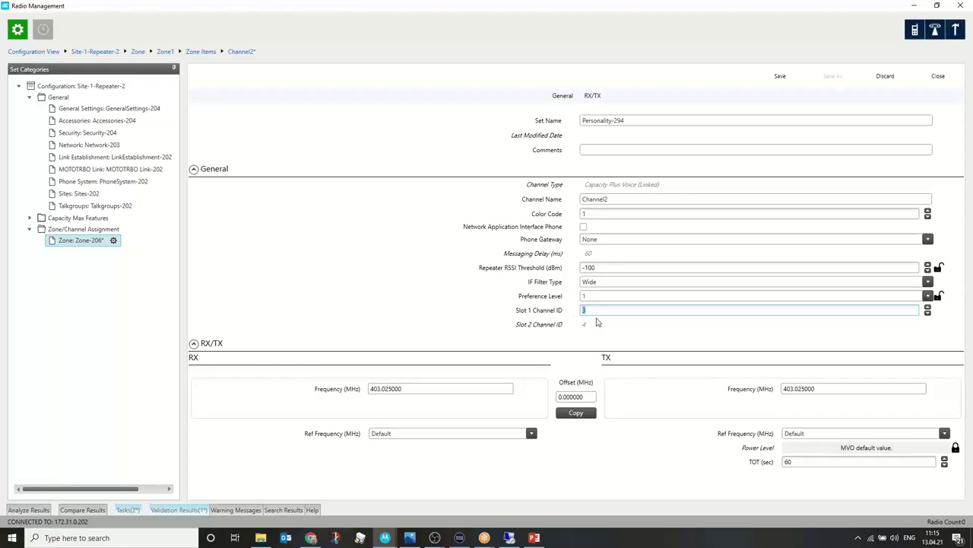
Set Channel2's RX frequency to 433.6 MHz, TX frequency to 434.6 MHz, and power level to Low
double_click(415, 389)
text(4)
double_click(822, 389)
text(434)
click(798, 450)
click(917, 449)
click(806, 470)
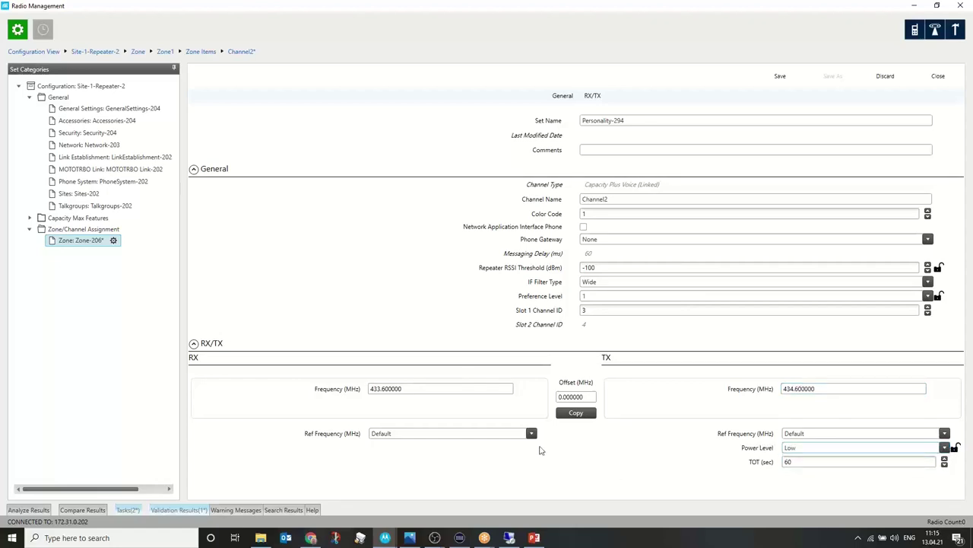
Save Channel2, close its editor and return to the Radio View
click(780, 77)
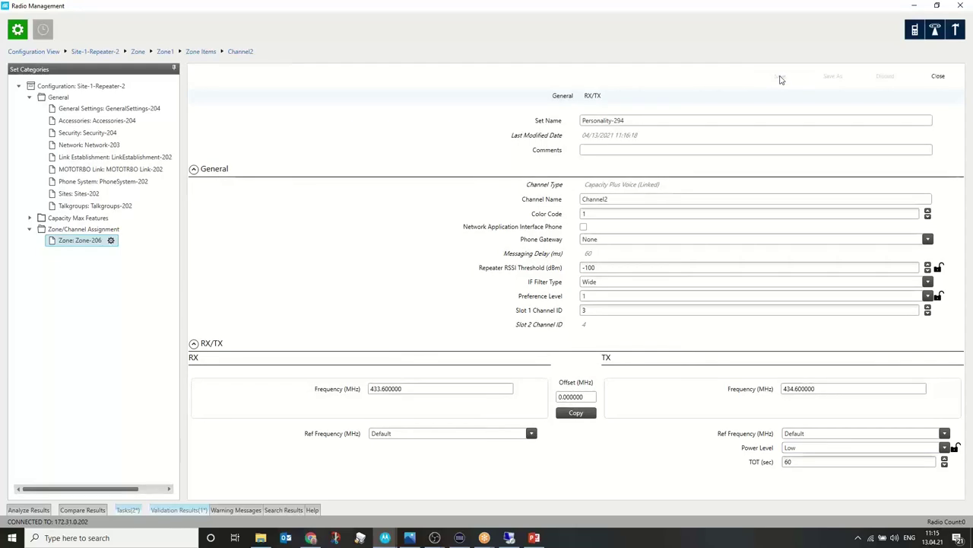
click(940, 78)
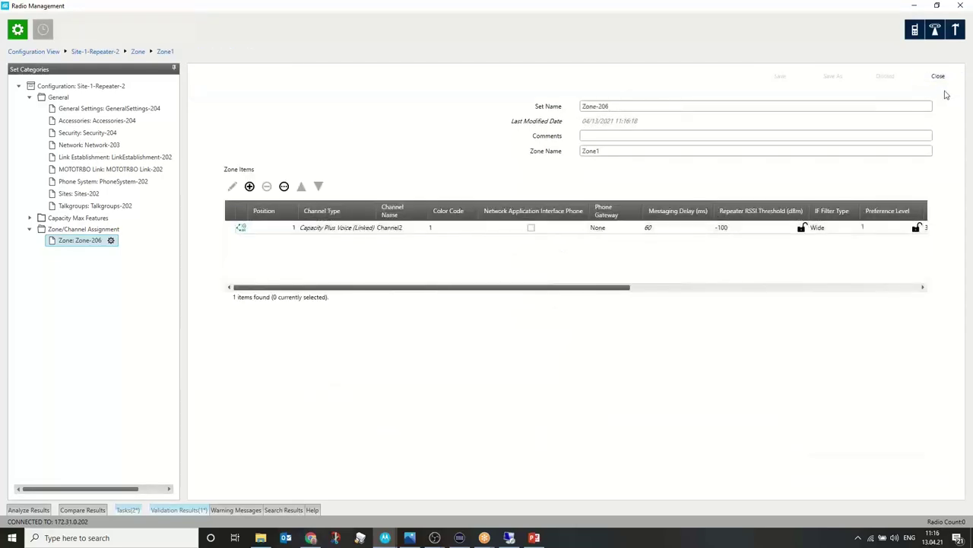
click(914, 30)
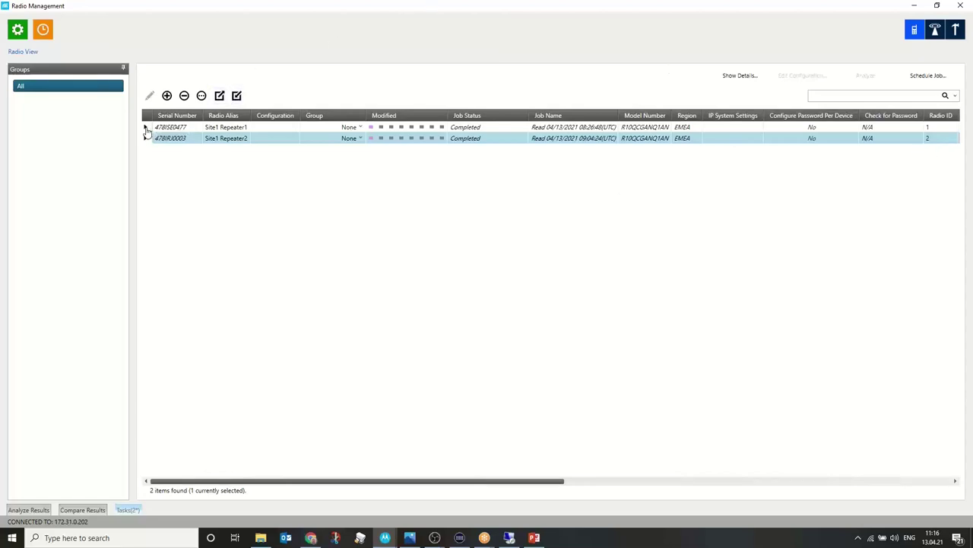
Assign the Site-1-Repeater-1 configuration to Site1 Repeater1
click(147, 128)
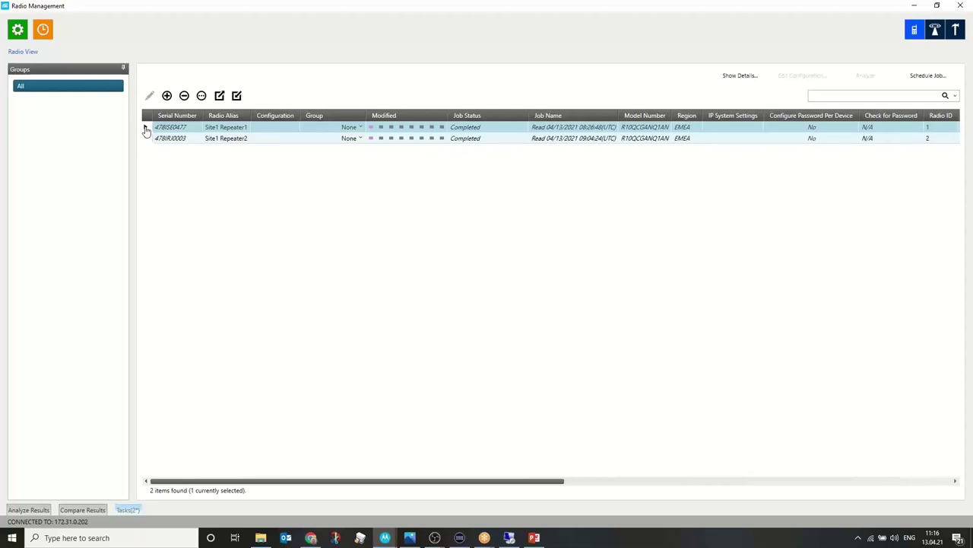
right_click(146, 130)
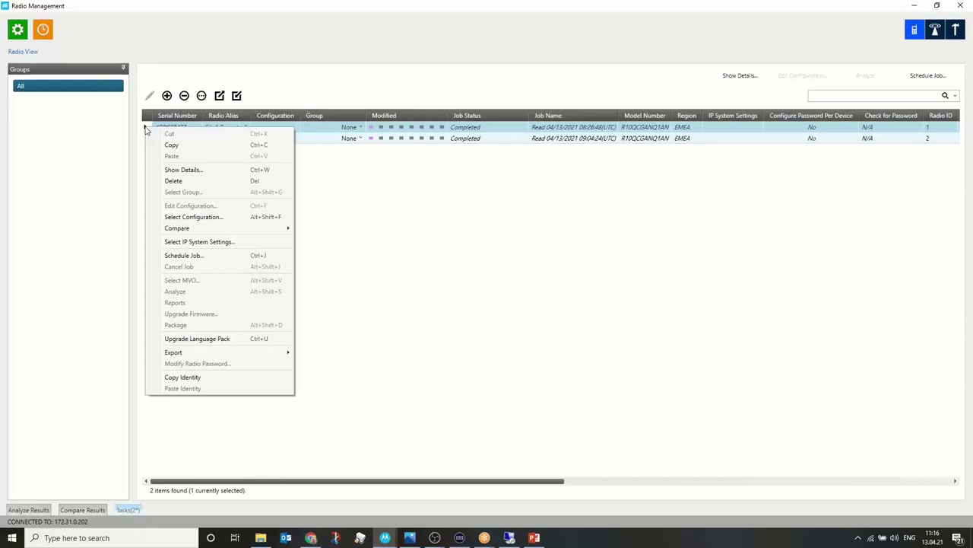
click(243, 217)
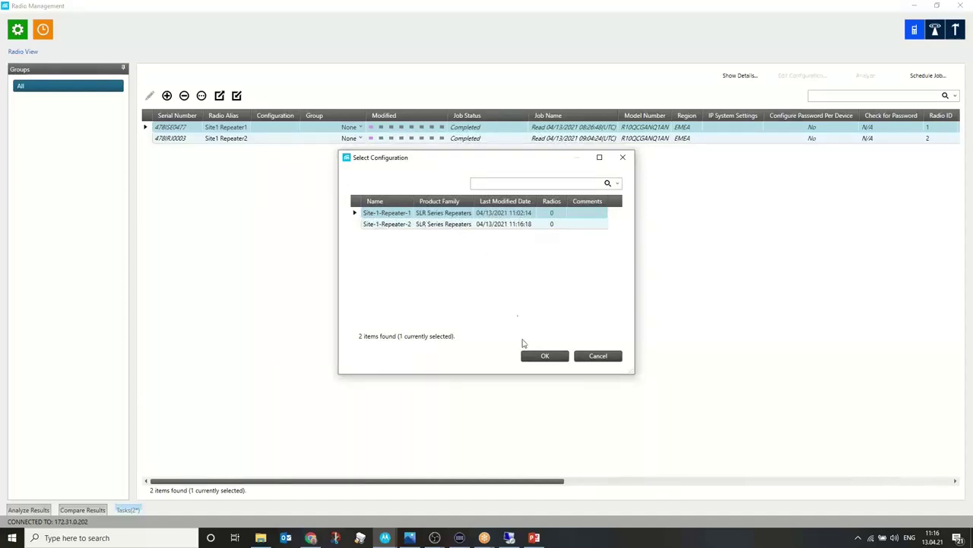
click(545, 356)
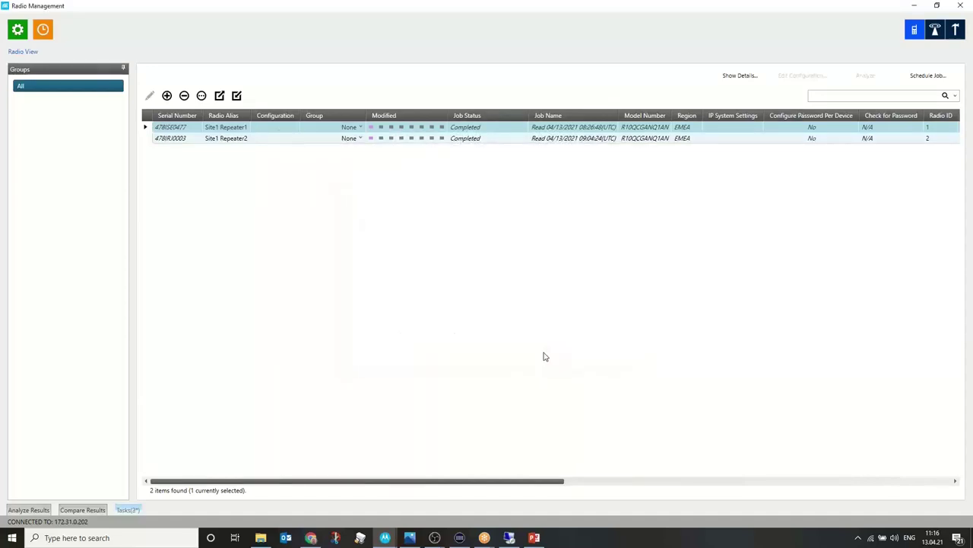
Assign the Site-1-Repeater-2 configuration to Site1 Repeater2
click(146, 142)
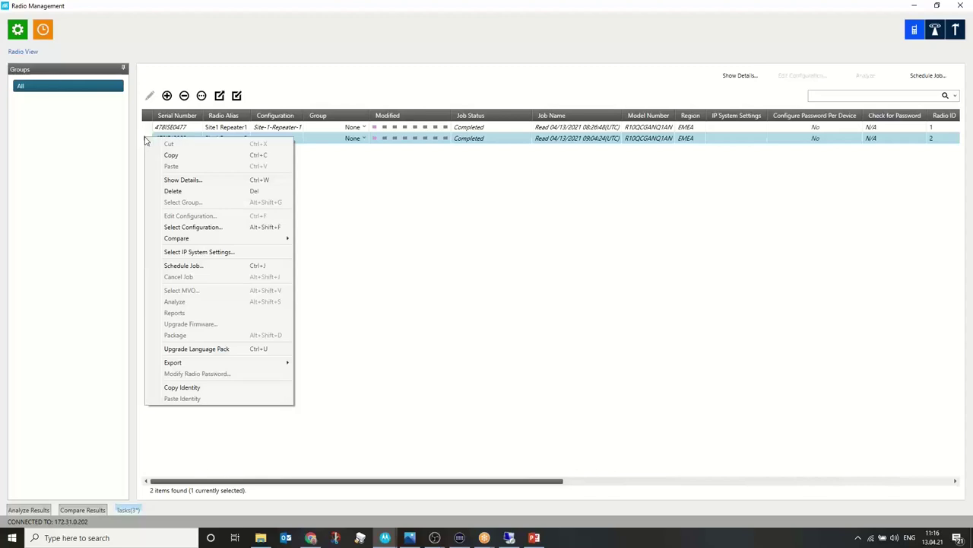
click(220, 229)
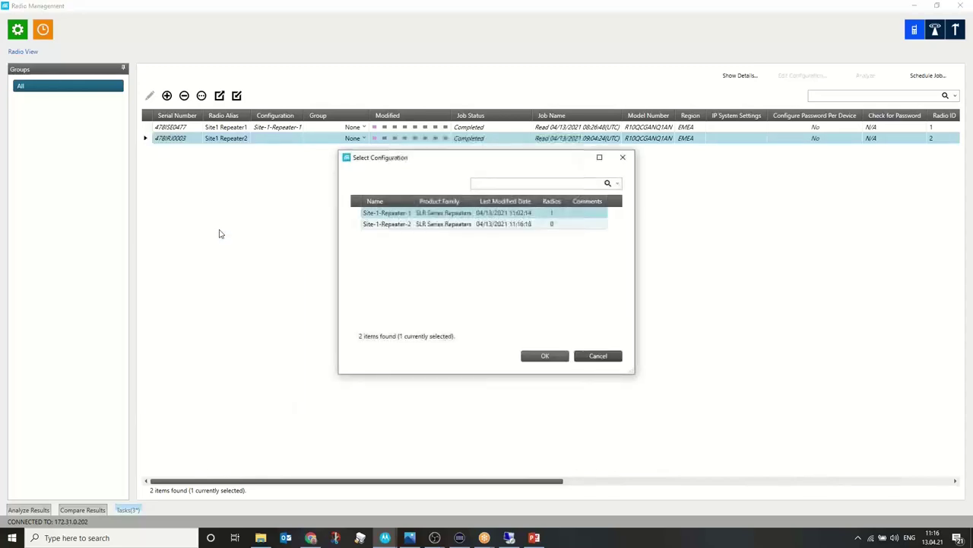
click(359, 225)
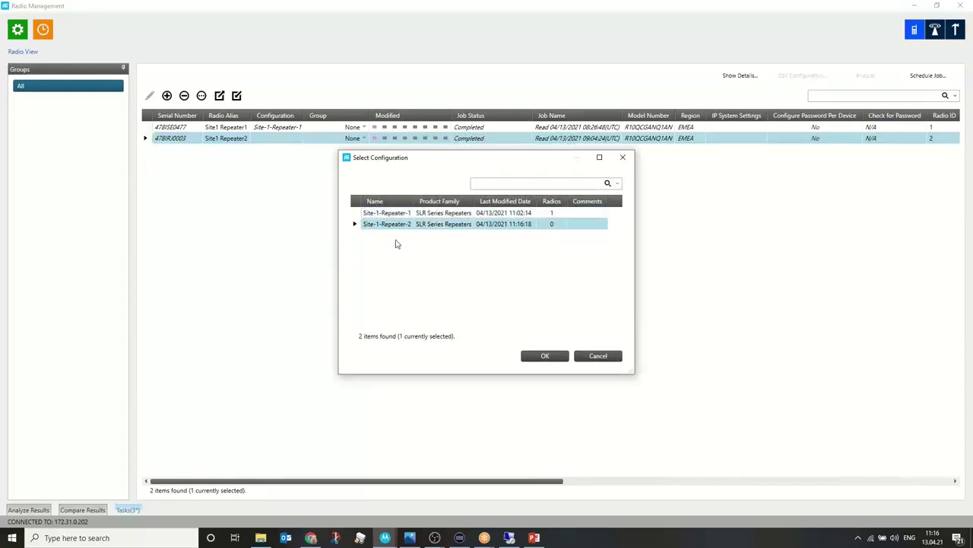
click(541, 357)
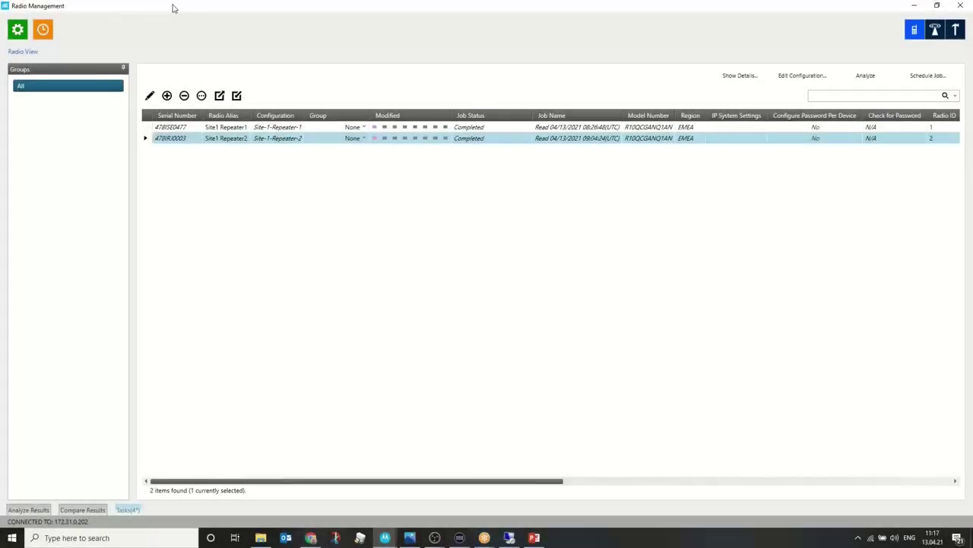
click(19, 32)
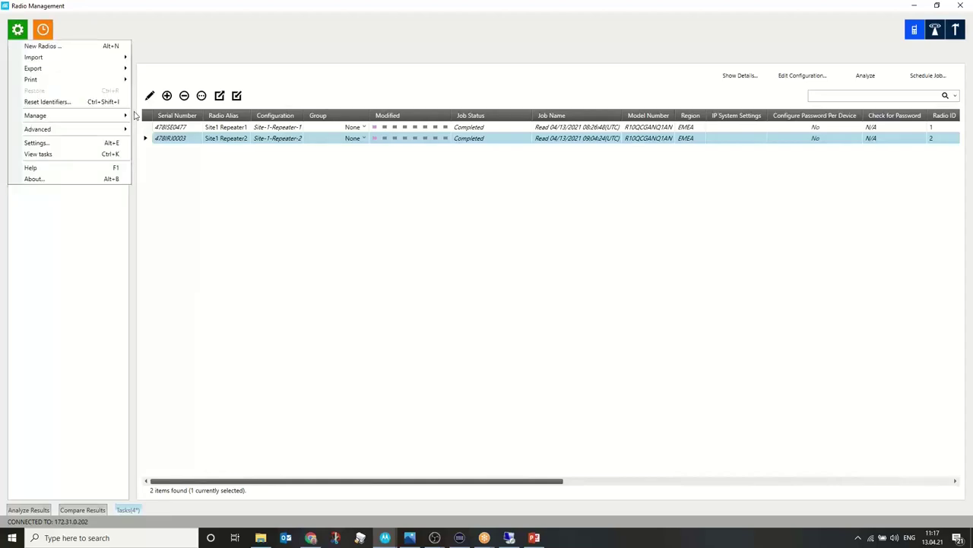
Start a new IP system setting of type Link Establishment Repeater
click(188, 296)
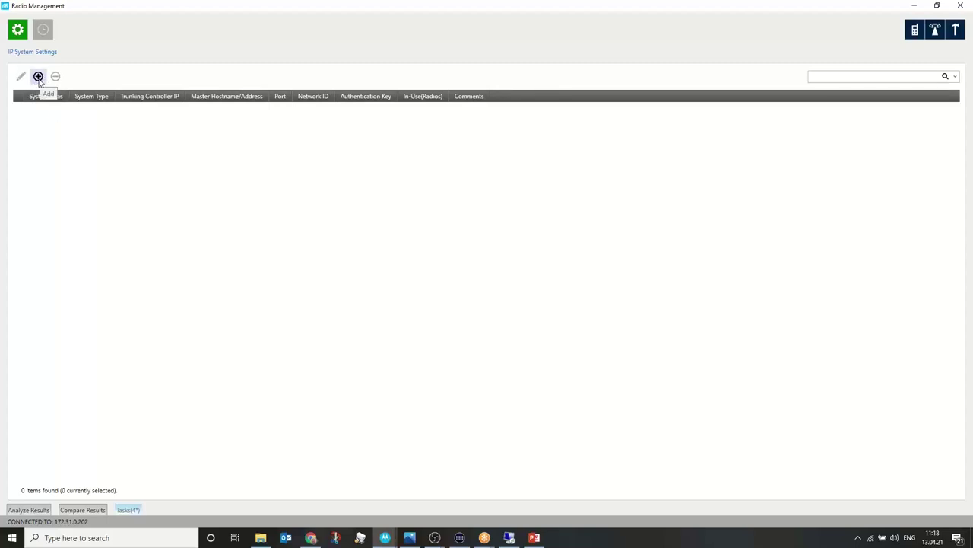
click(38, 77)
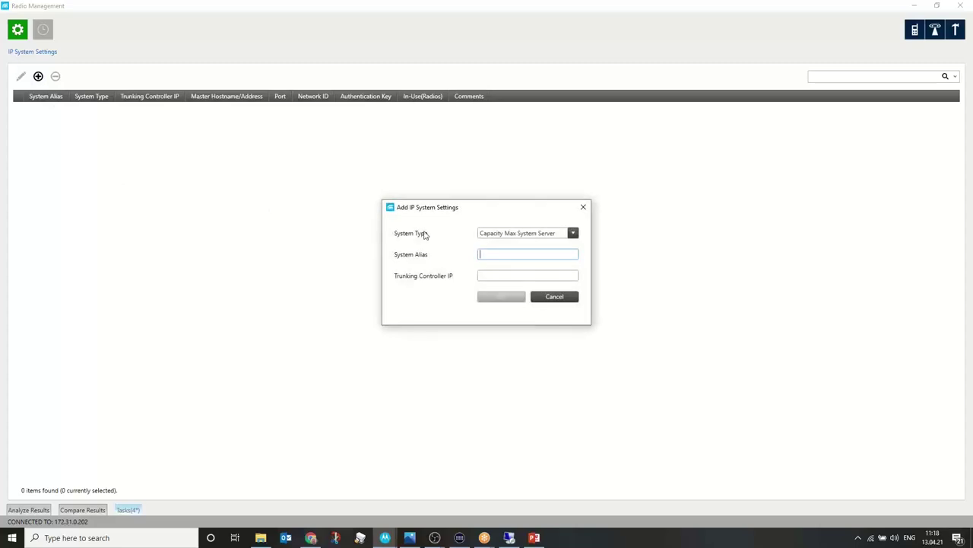
click(573, 234)
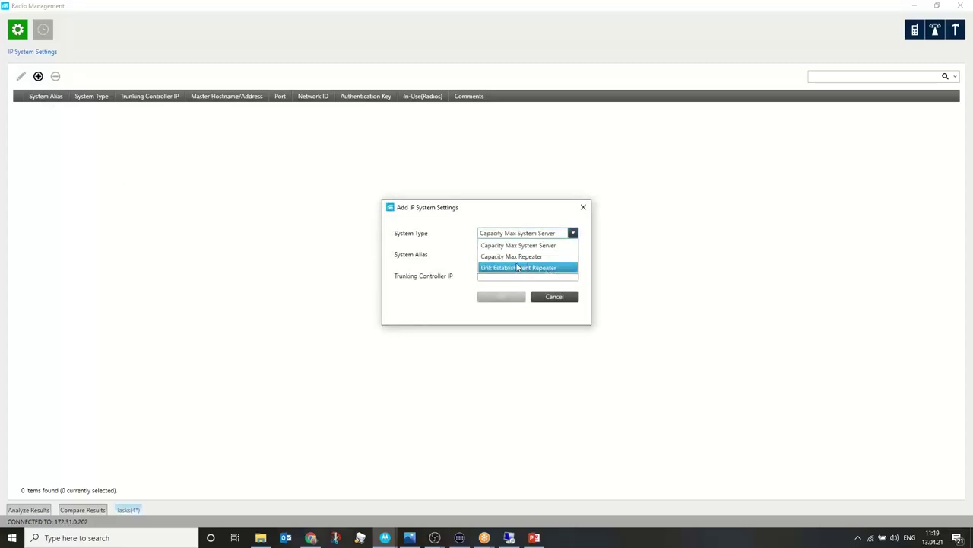
click(511, 267)
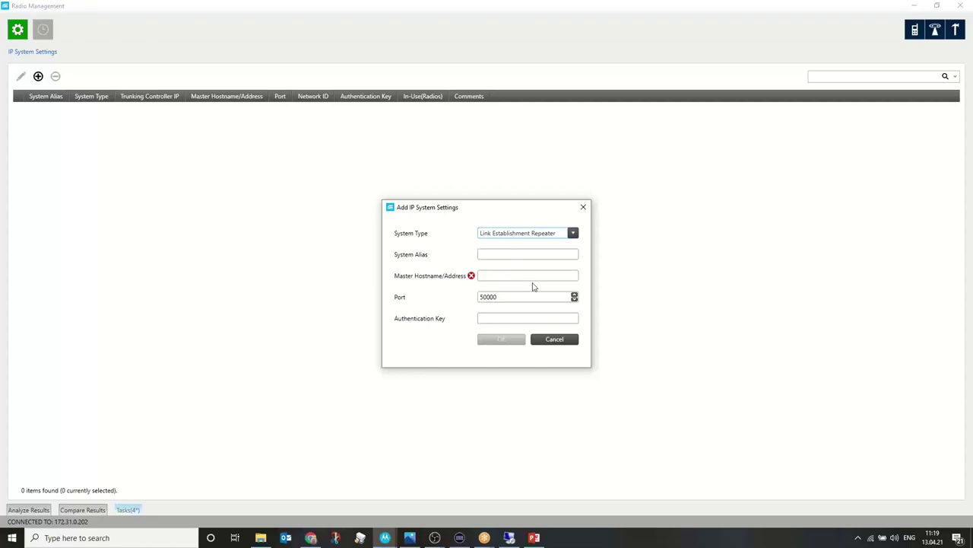
Name it MSCP Workshop with master address 172.31.0.1 and port 50000, and confirm
click(500, 255)
text(MSCP)
text( N)
text(orkshop)
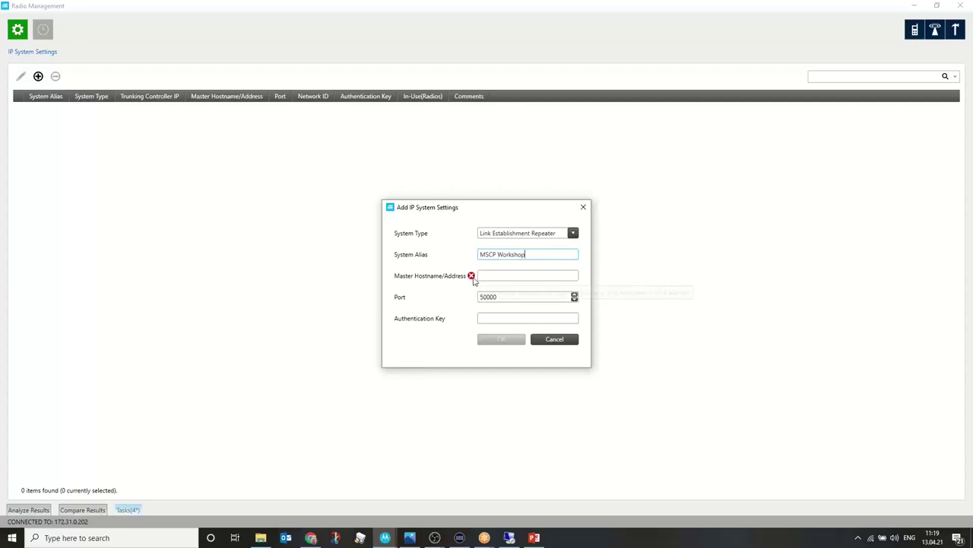
click(492, 279)
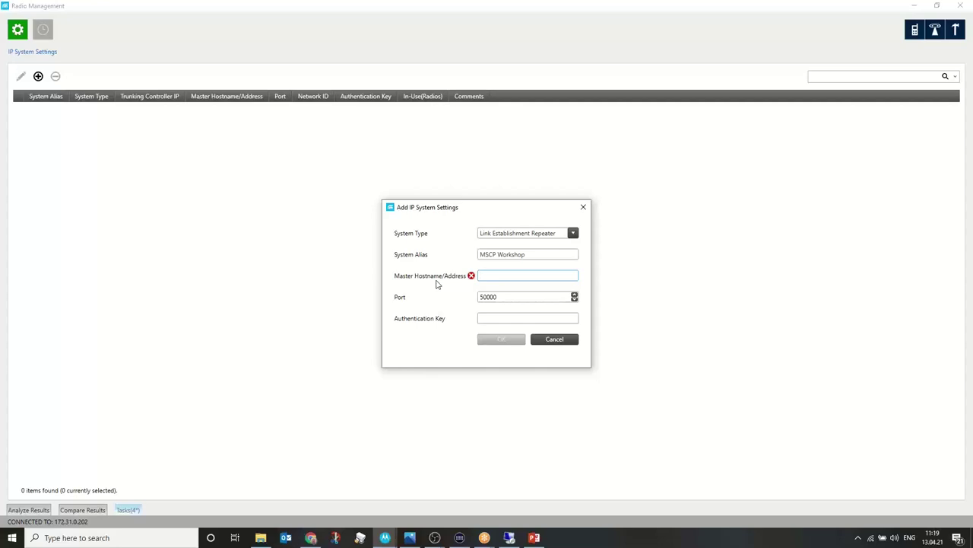
text(172.31)
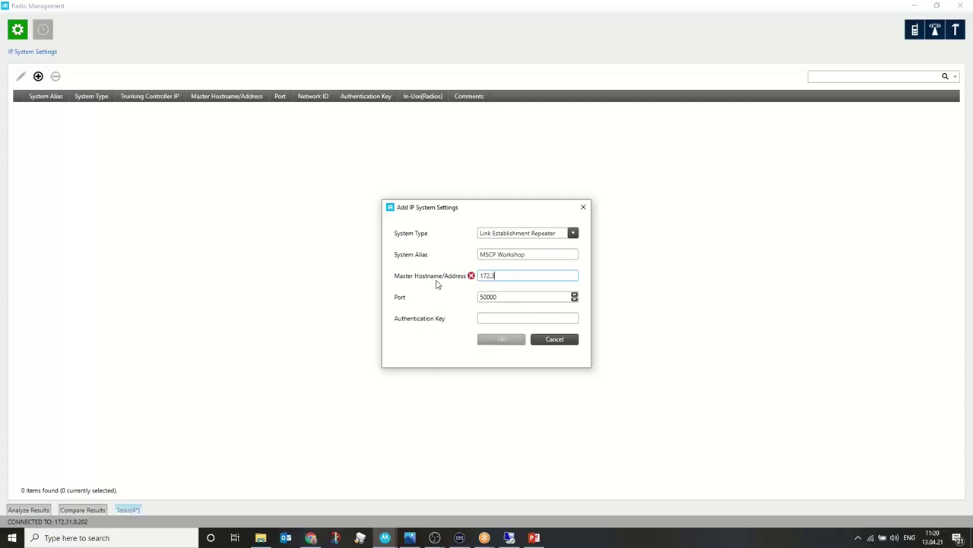
text(.0.1)
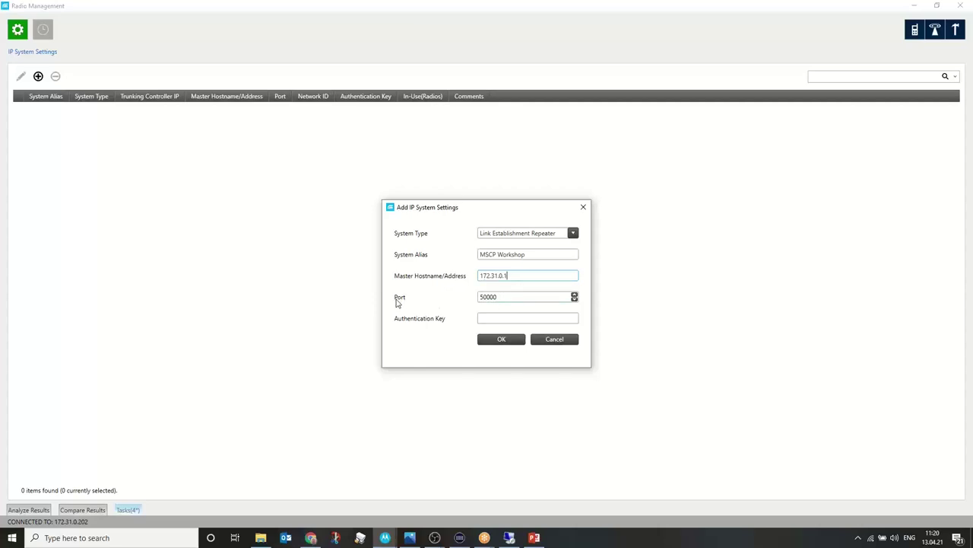
click(507, 302)
click(506, 342)
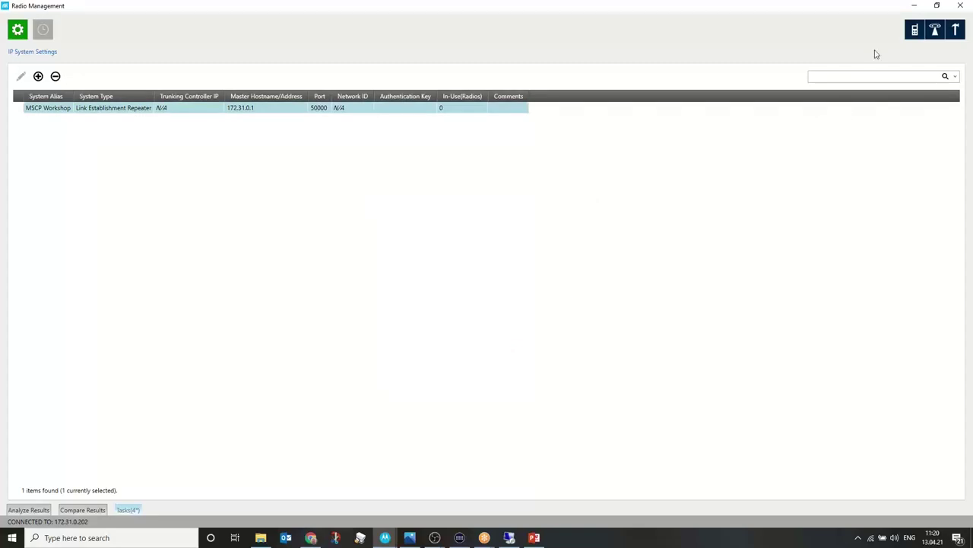
Back in the Radio View, assign the MSCP Workshop IP system settings to Site1 Repeater1
click(915, 32)
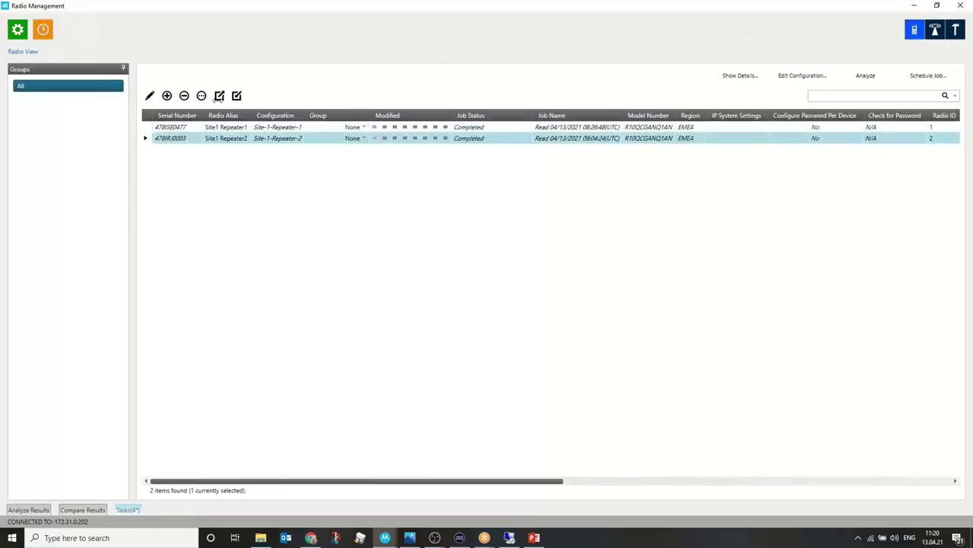
click(145, 128)
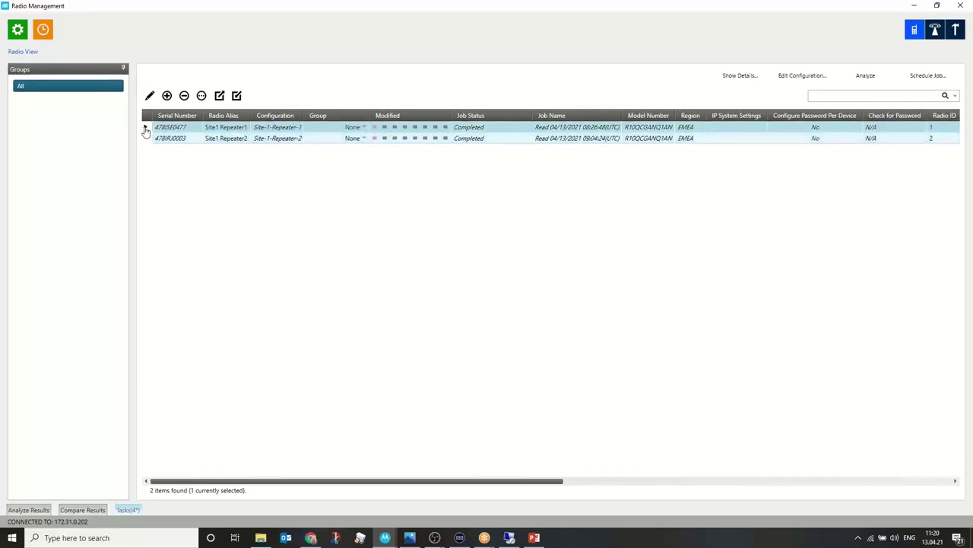
right_click(146, 131)
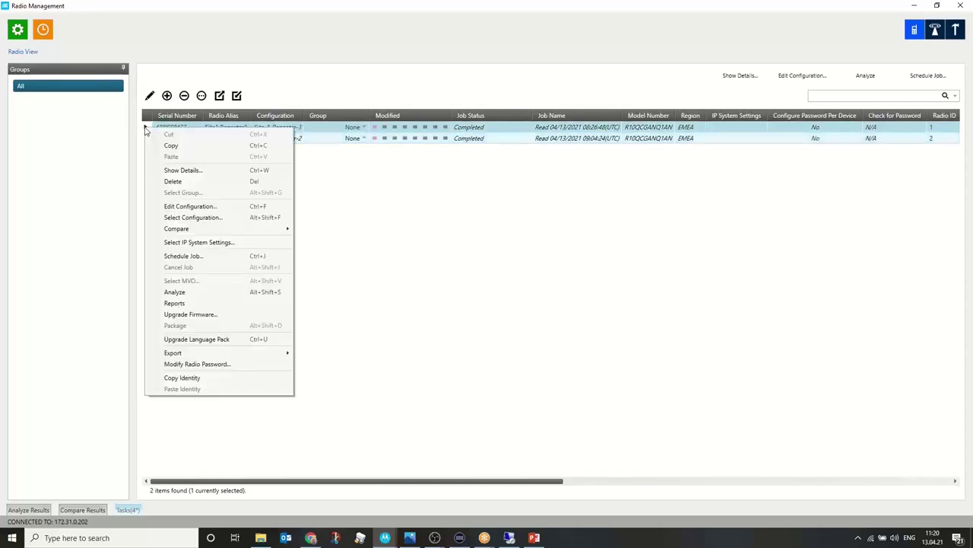
click(225, 242)
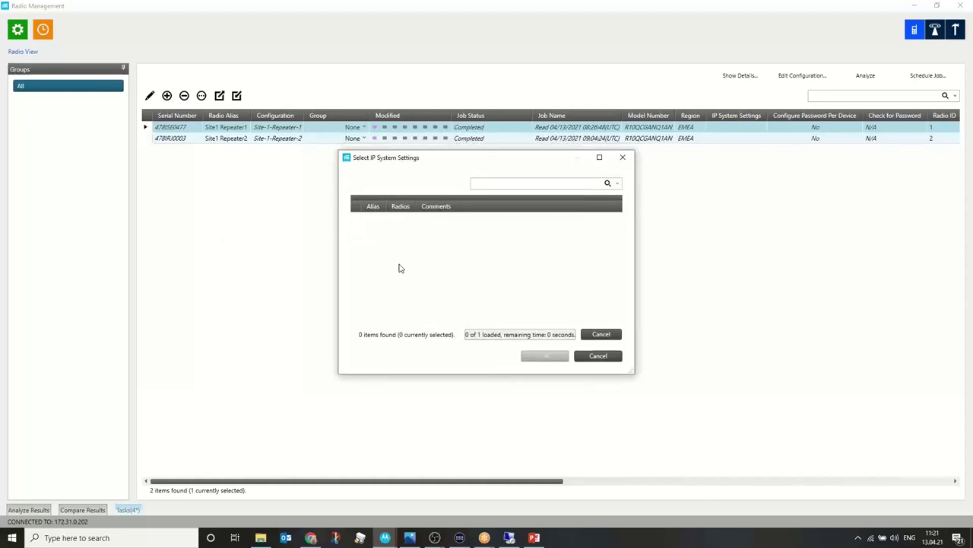
click(363, 219)
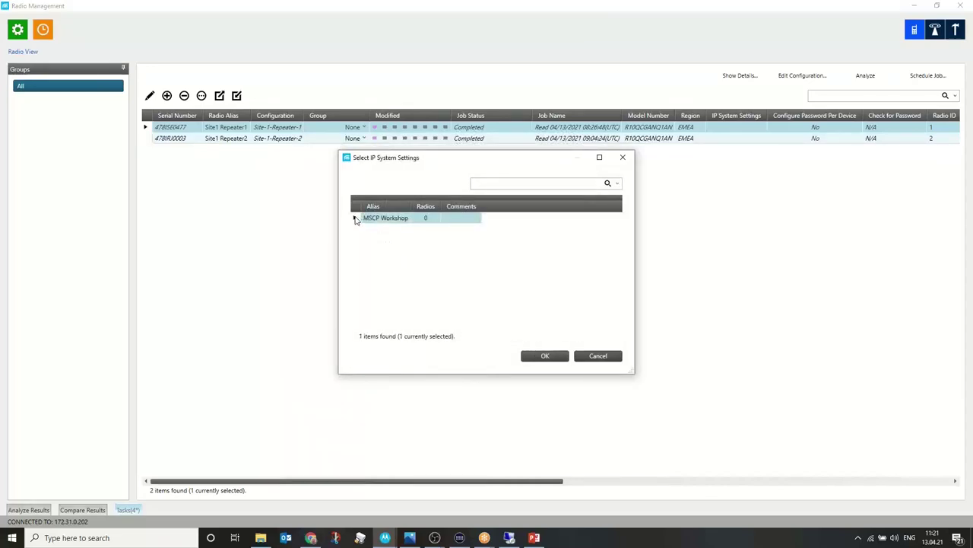
click(543, 355)
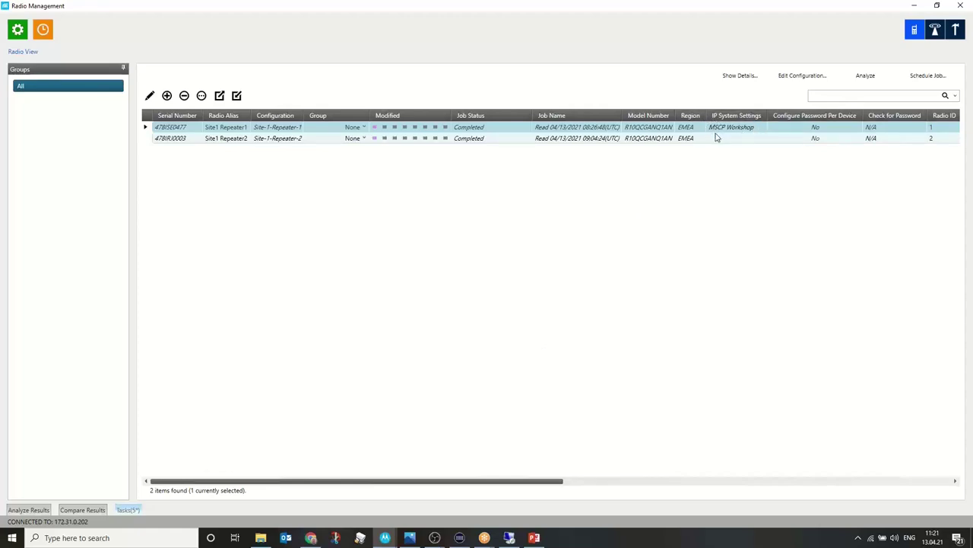
Assign the MSCP Workshop IP system settings to Site1 Repeater2
right_click(147, 143)
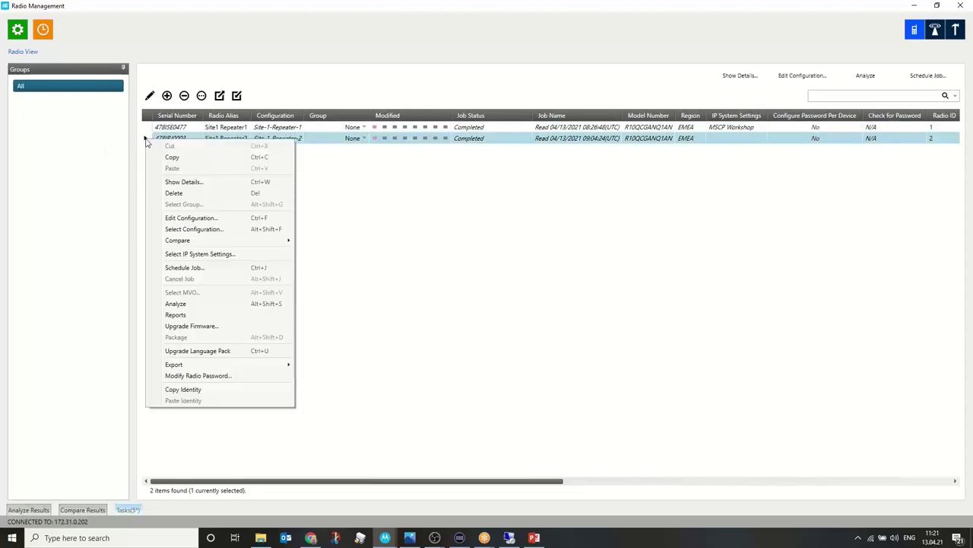
click(252, 254)
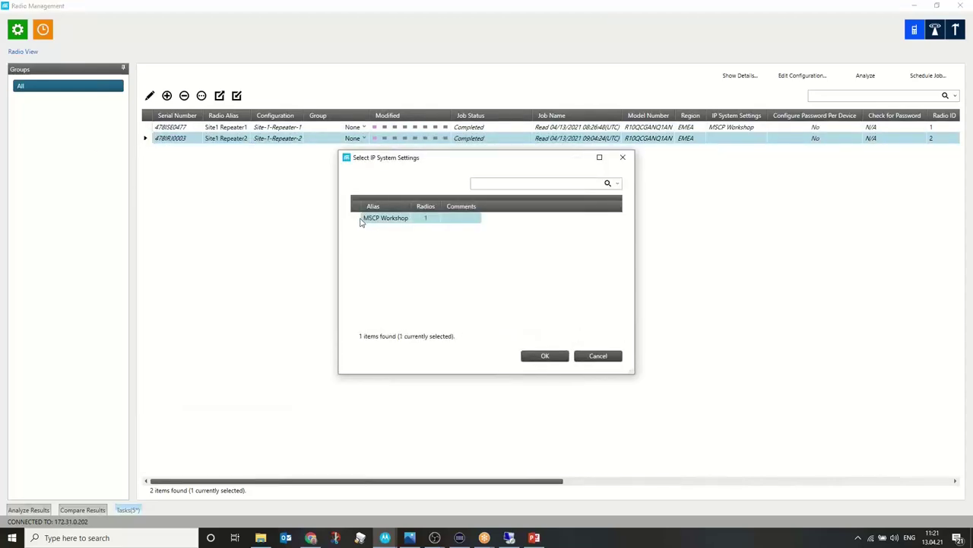
click(549, 356)
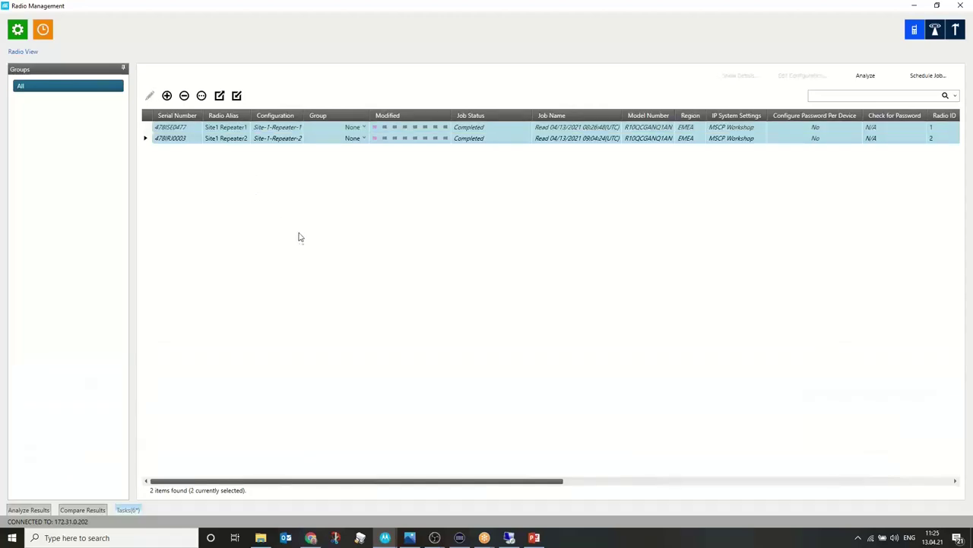
Open Site1 Repeater1's details, view its Feature Sets and select Capacity Plus - Multi-Site
right_click(149, 130)
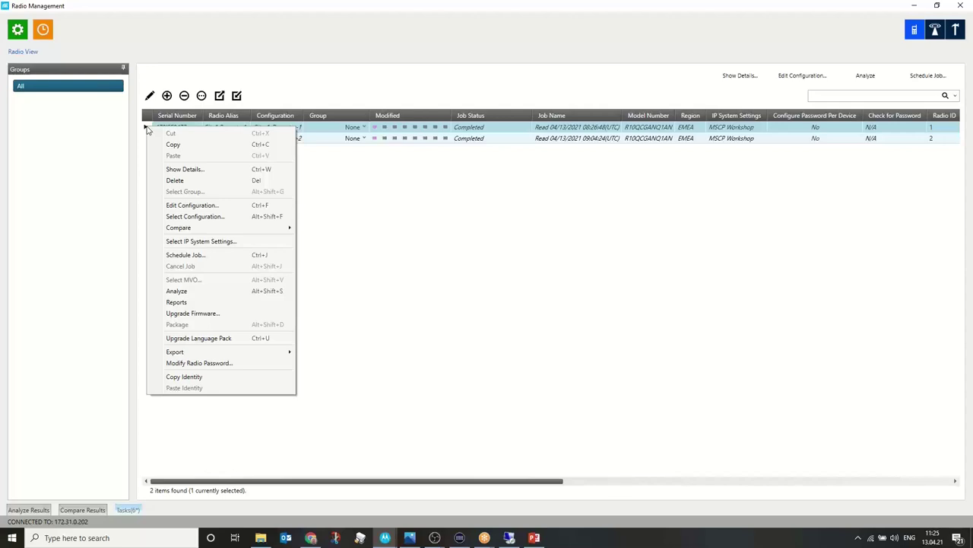
click(204, 169)
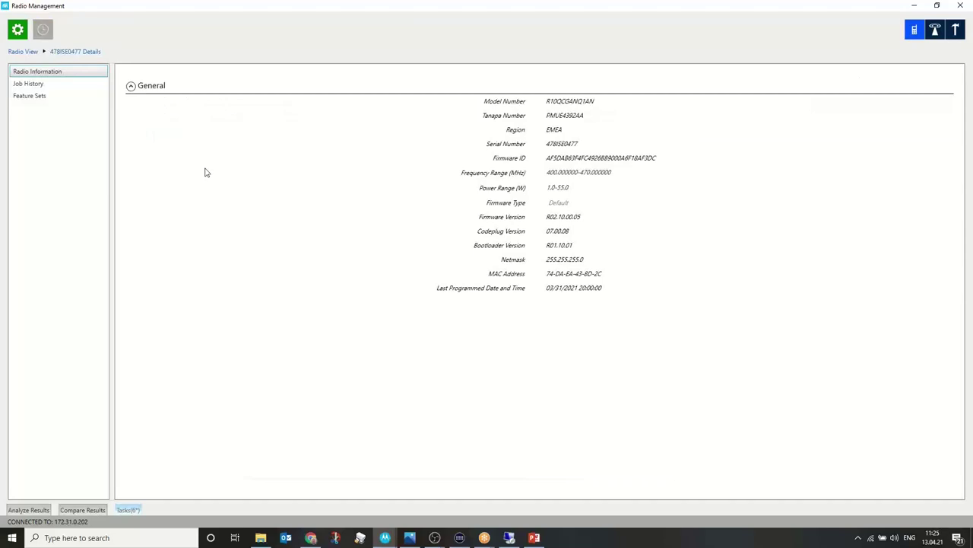
click(59, 96)
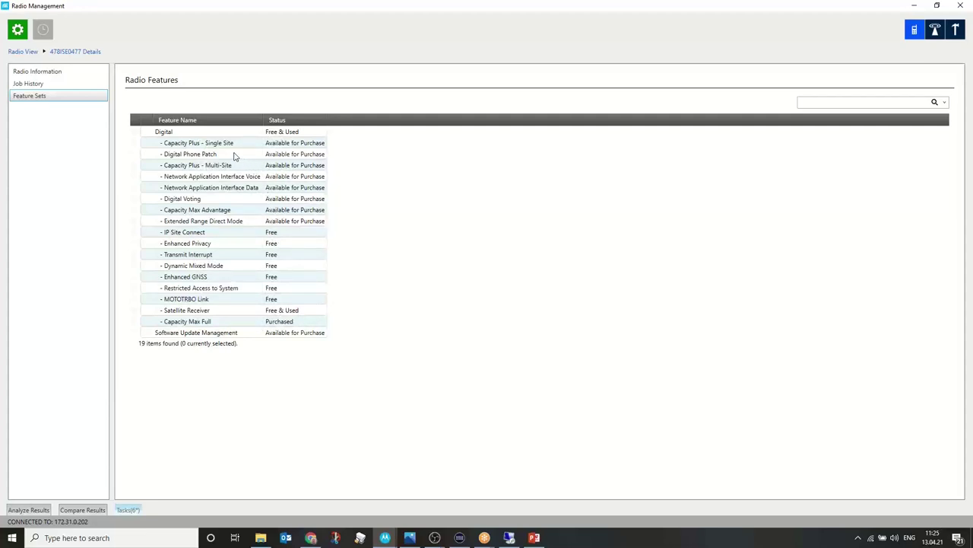
click(203, 167)
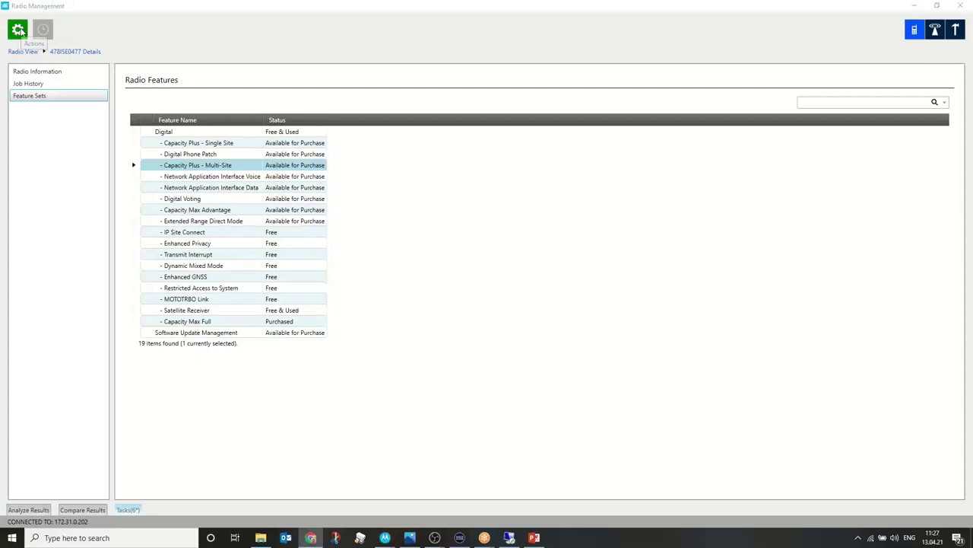
Open the Radio Licenses list via Manage > Licenses
click(19, 32)
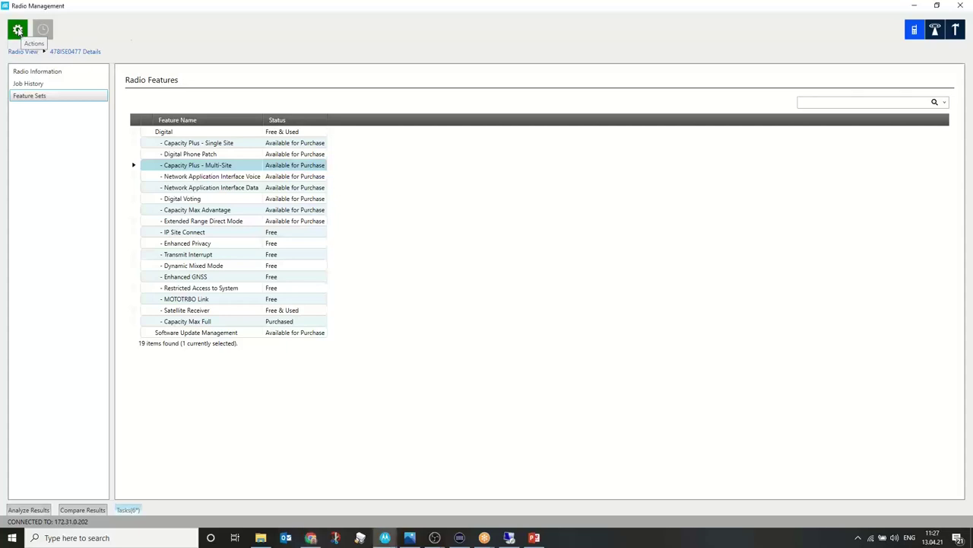
mouse_move(75, 117)
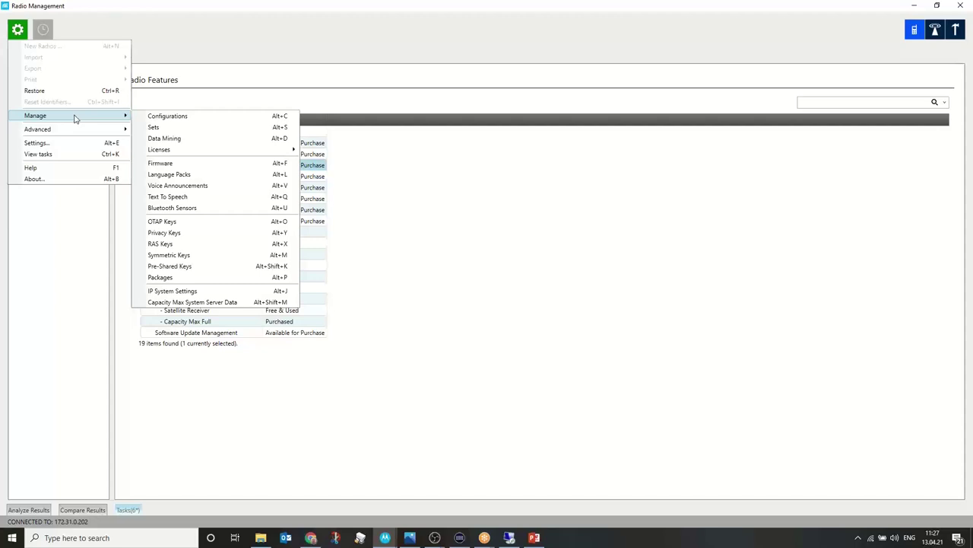
mouse_move(182, 152)
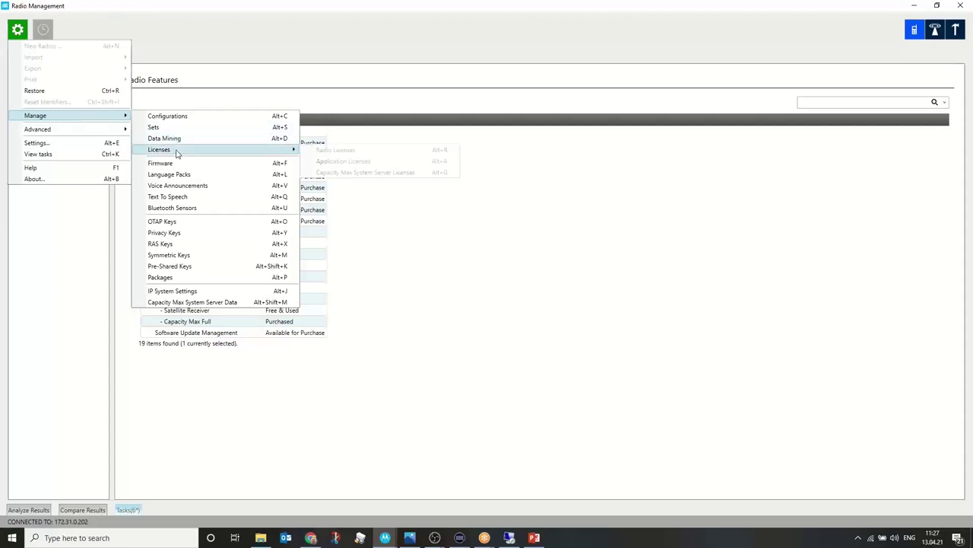
click(353, 151)
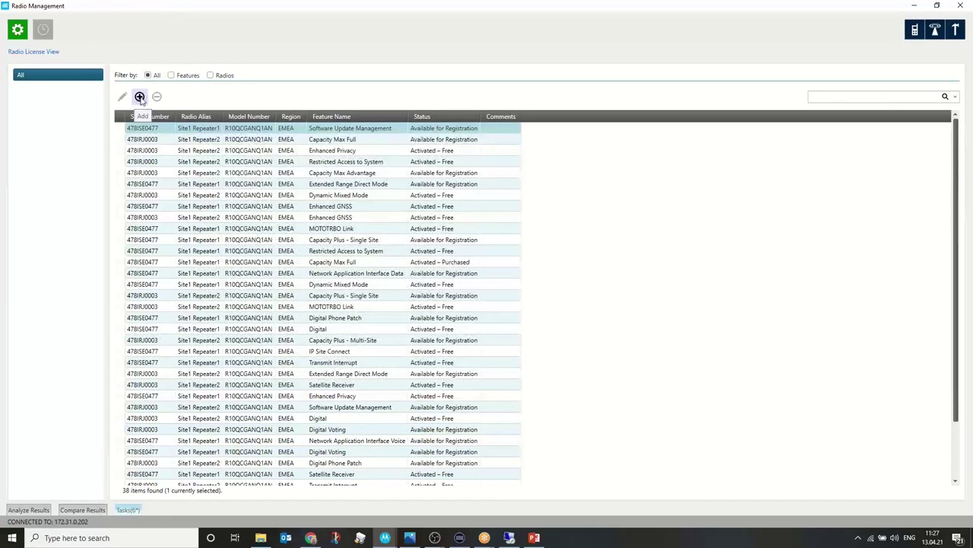
Add the pasted entitlement ID, query it, add both repeaters and register the license
click(140, 97)
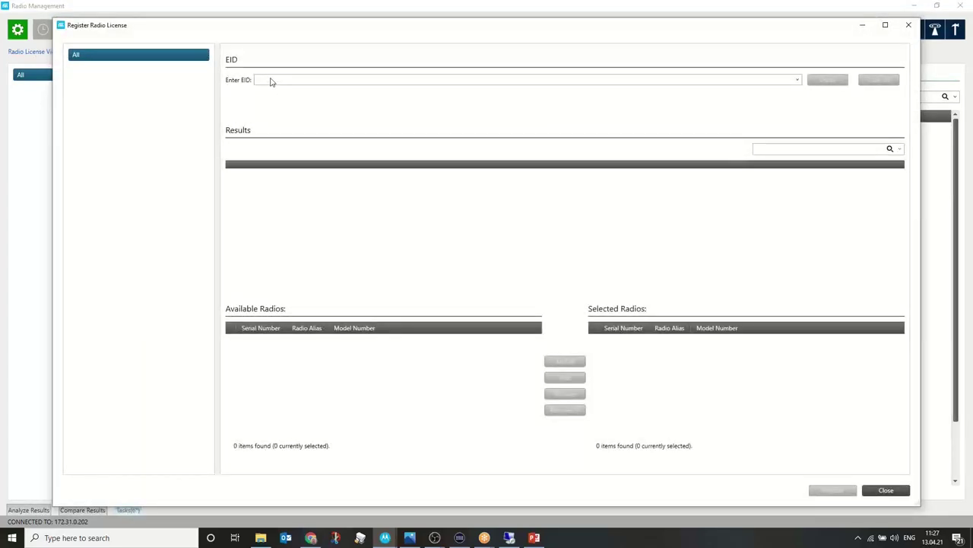
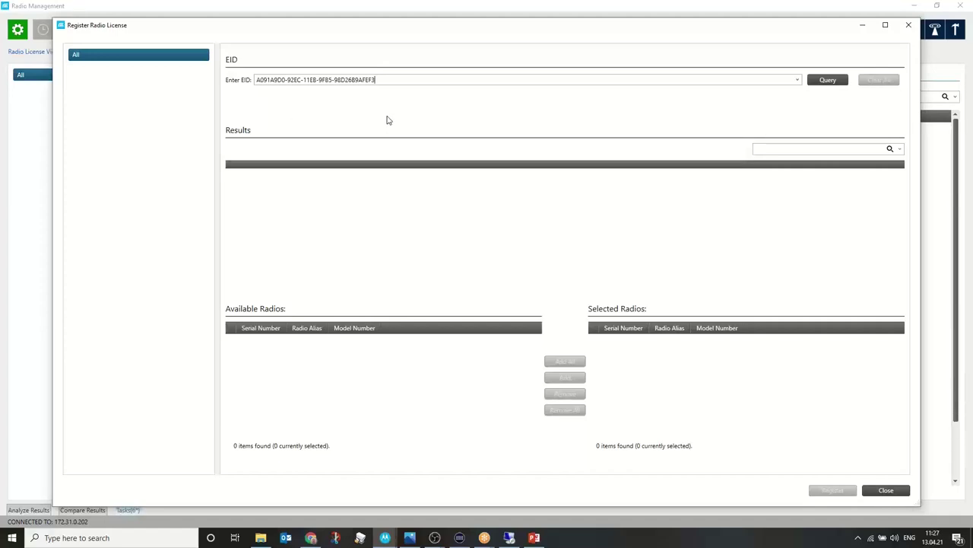
click(828, 82)
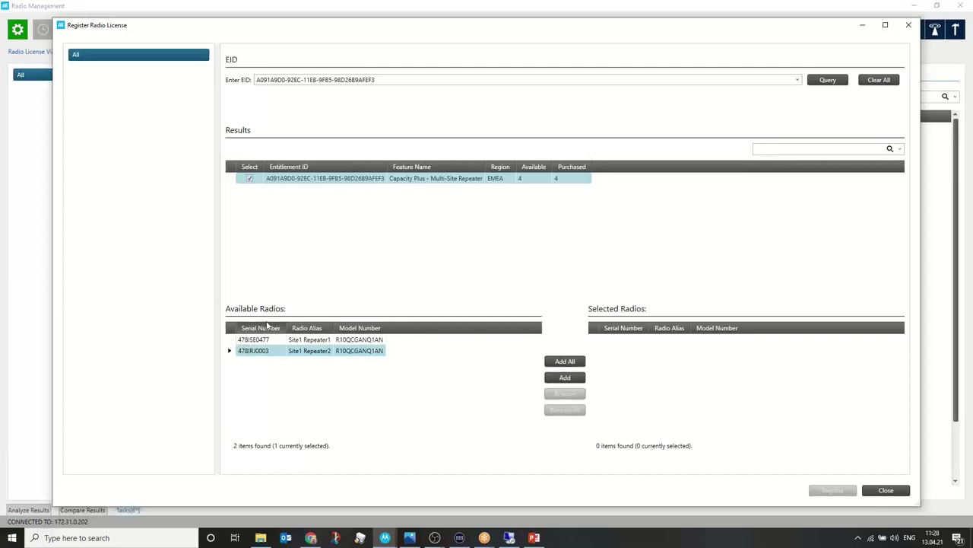
ctrl+click(230, 341)
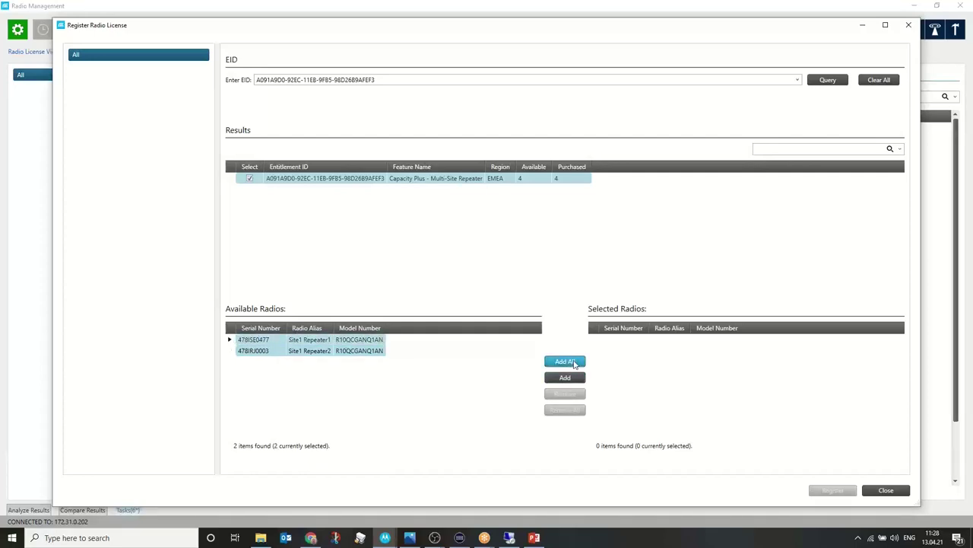
click(575, 363)
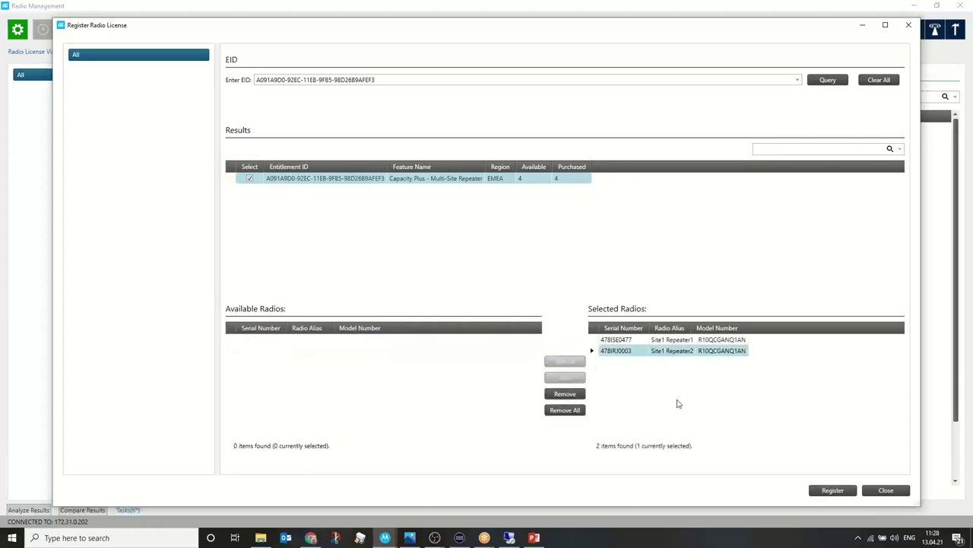
click(832, 491)
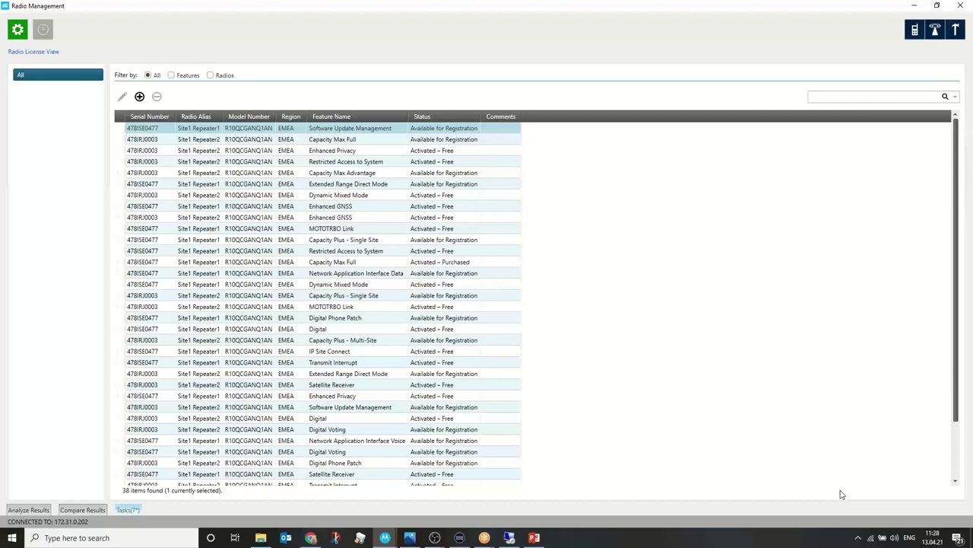
Confirm the Submit License Assignment job ran, then select both repeaters in the Radio View
click(128, 509)
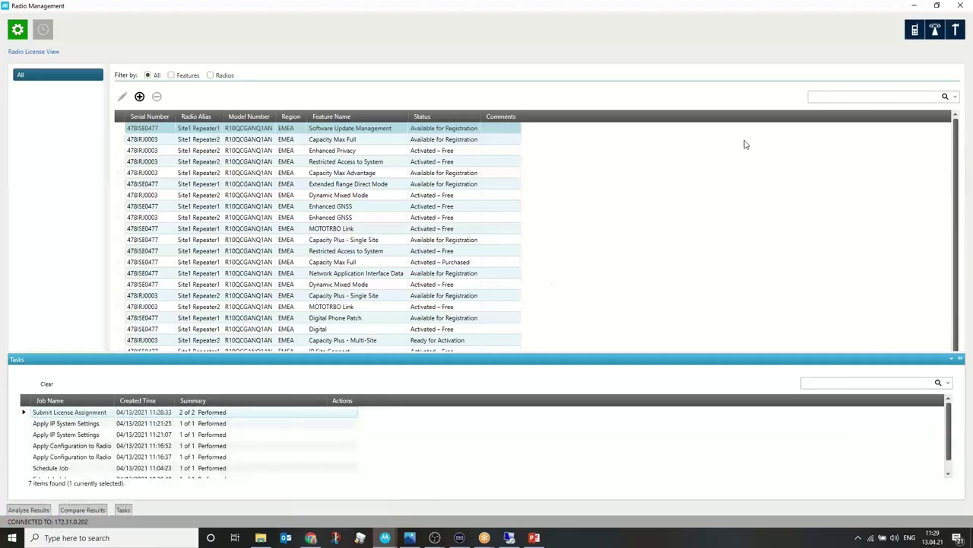
click(915, 31)
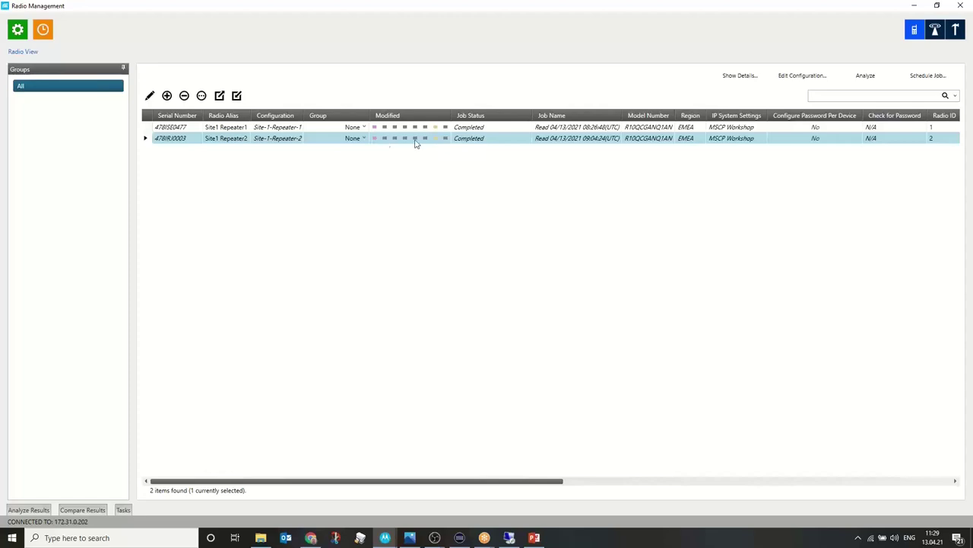
mouse_move(435, 144)
click(147, 128)
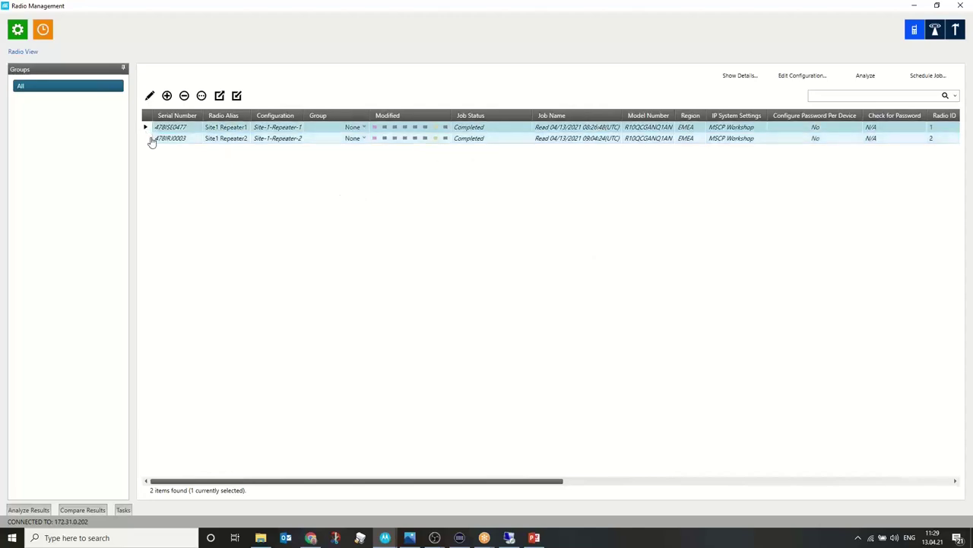
shift+click(148, 140)
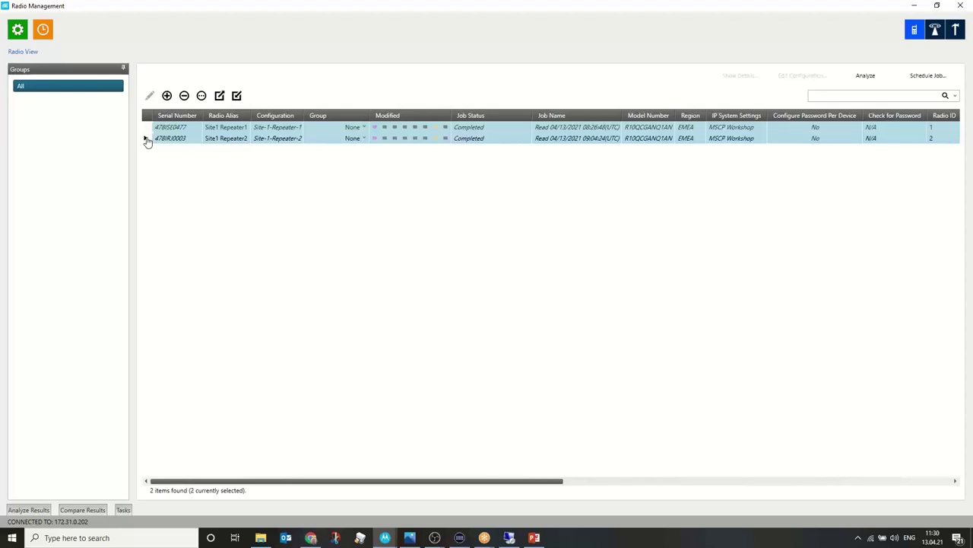
Analyze both selected repeaters and show the Analyze Results listing the RAS Key errors
right_click(147, 141)
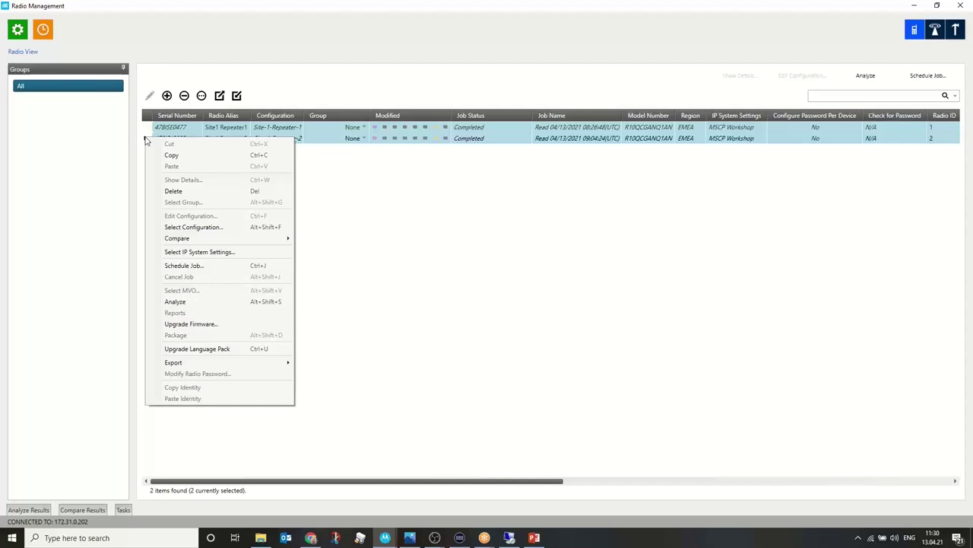
click(189, 302)
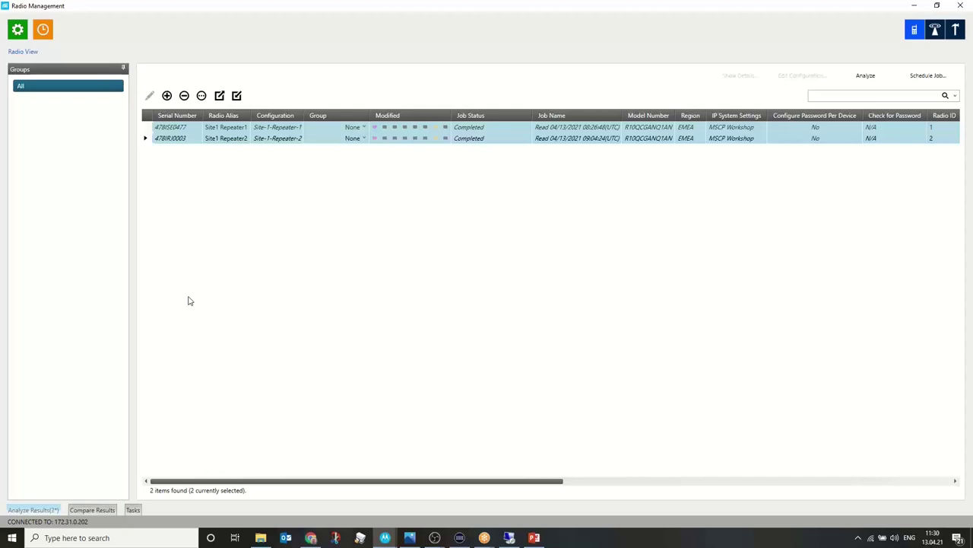
click(35, 514)
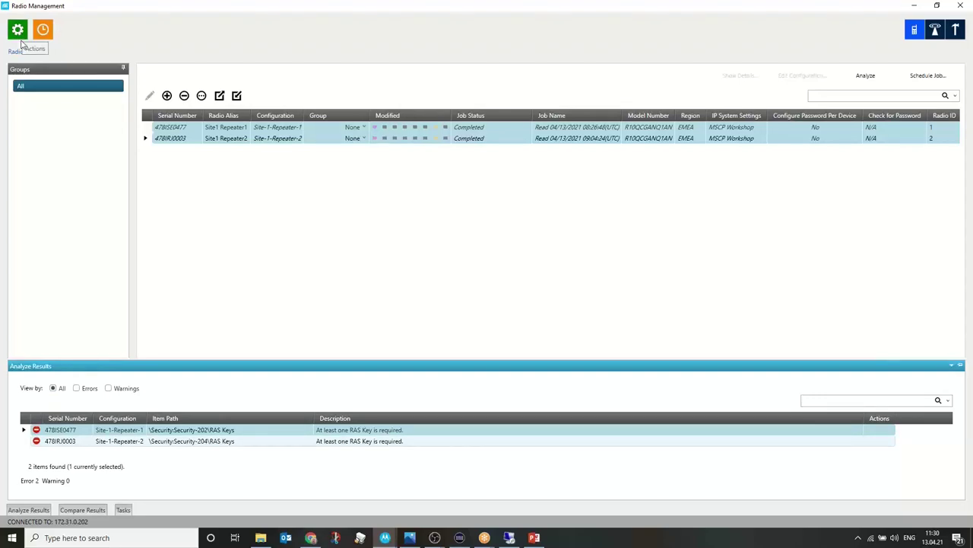
Open the RAS Keys resources from the main actions menu
click(18, 34)
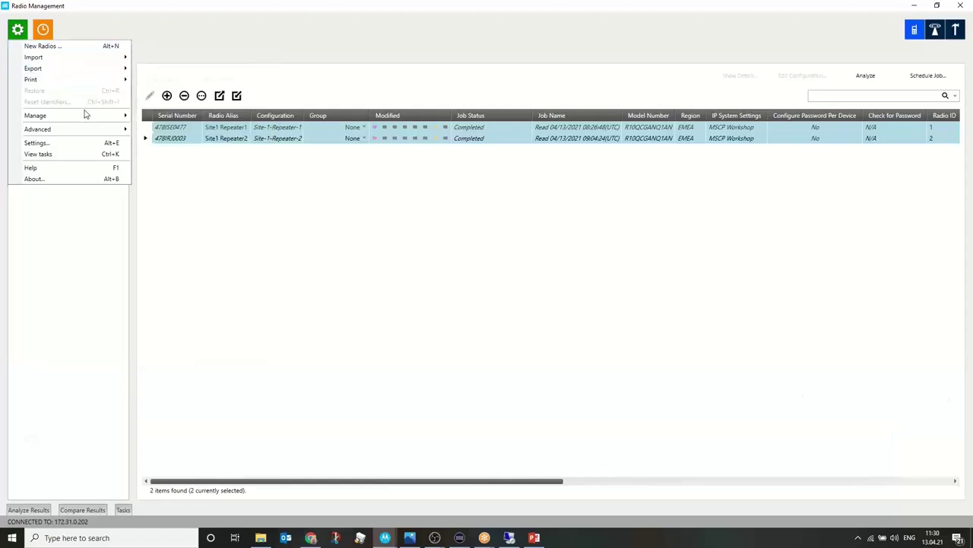
mouse_move(83, 118)
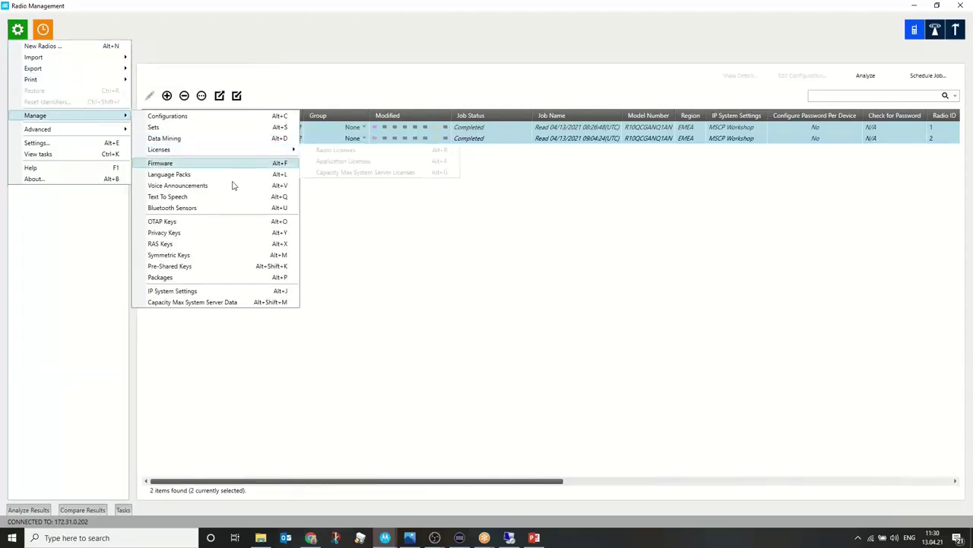
click(200, 244)
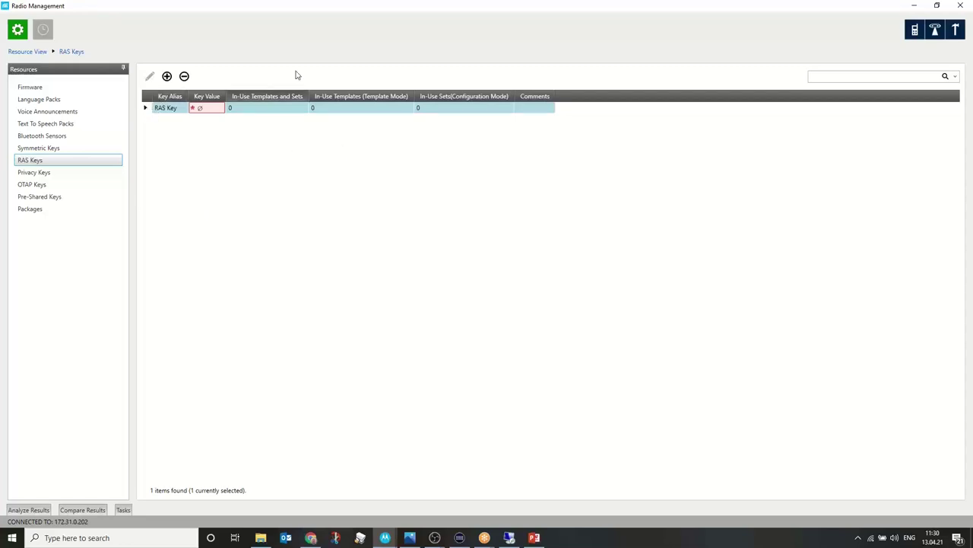
Replace the existing RAS key with a saved RAS1 key, then return to the Radio View
click(184, 76)
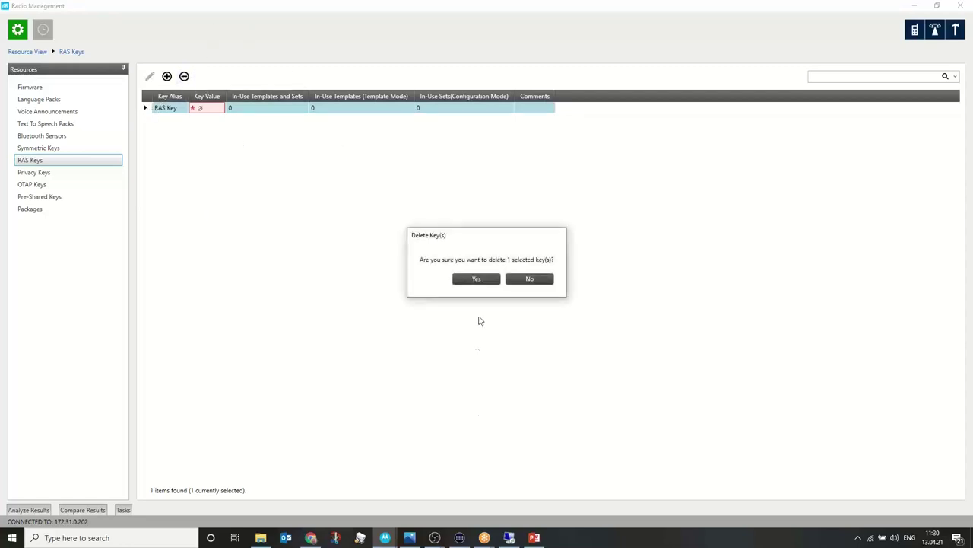
click(482, 278)
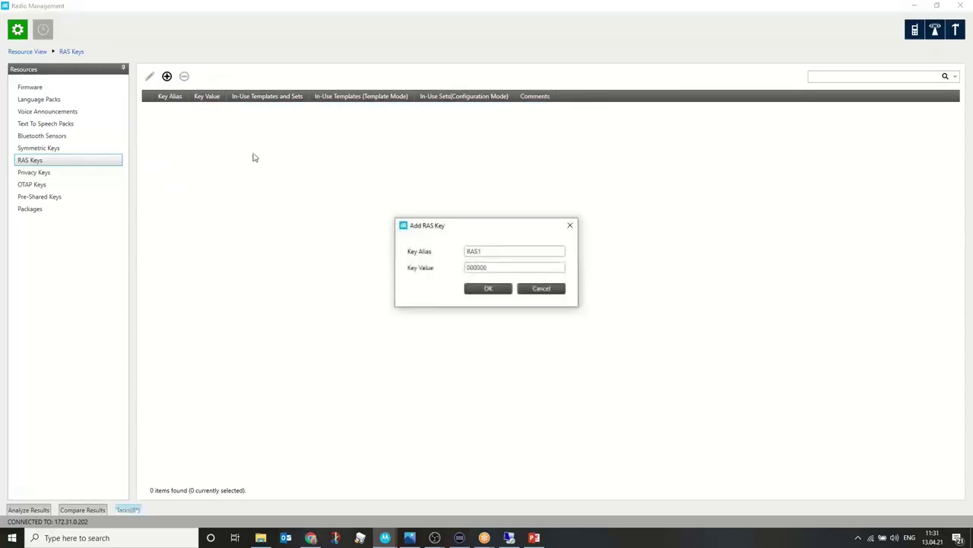
key(Tab)
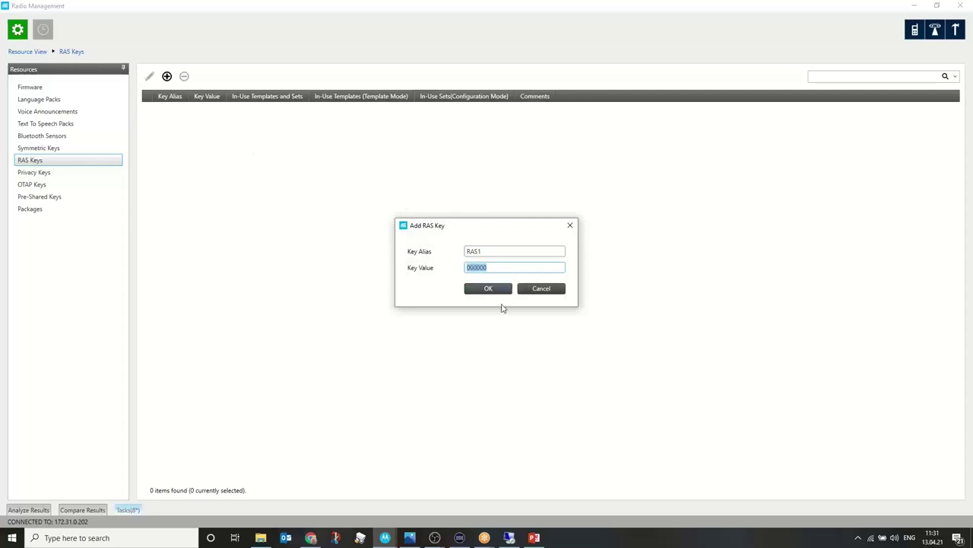
click(499, 288)
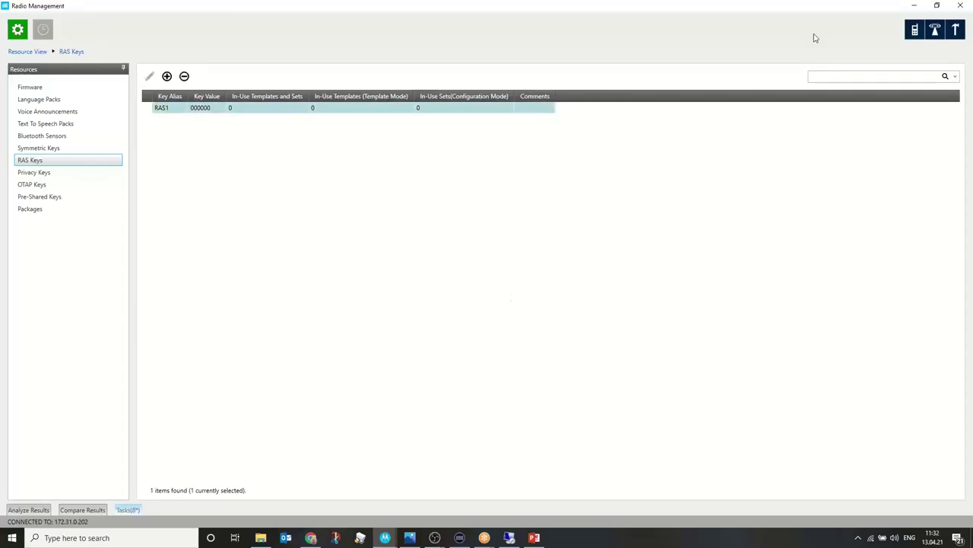
click(916, 32)
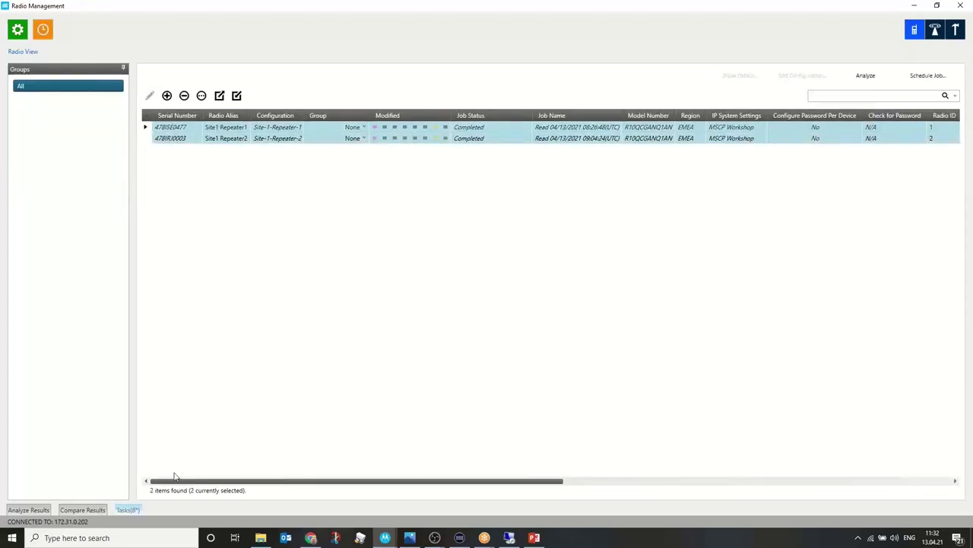
From the analysis errors, add the RAS1 key to one repeater's Restricted Access to System
click(29, 510)
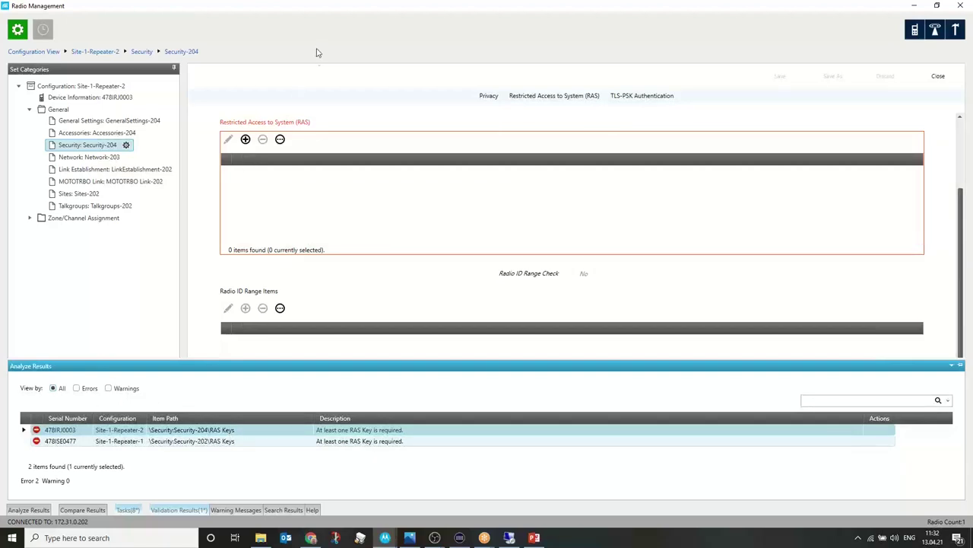
click(245, 139)
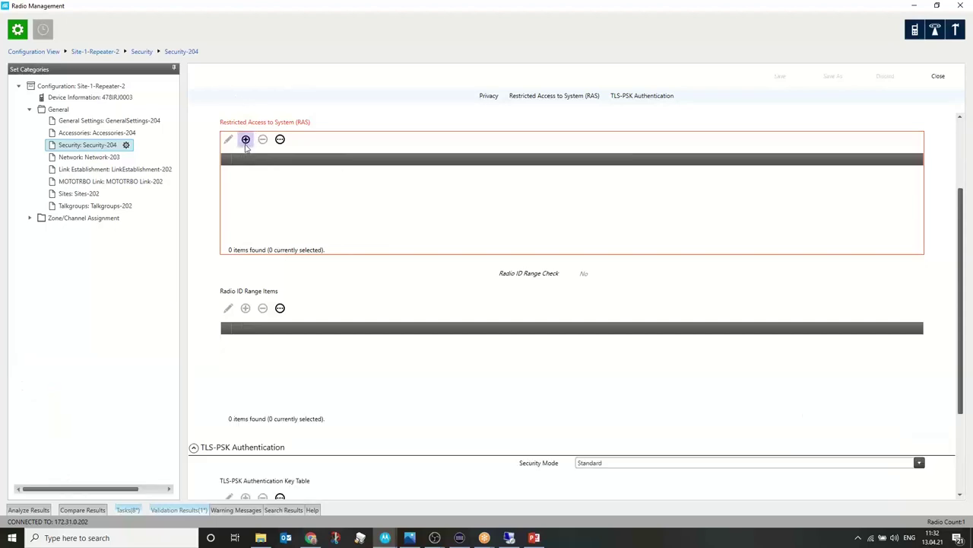
click(370, 213)
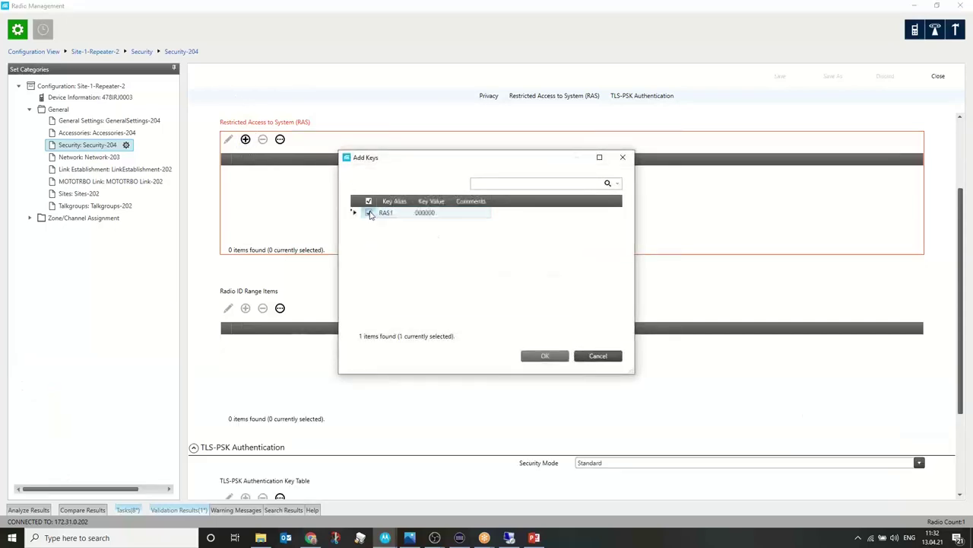
click(546, 356)
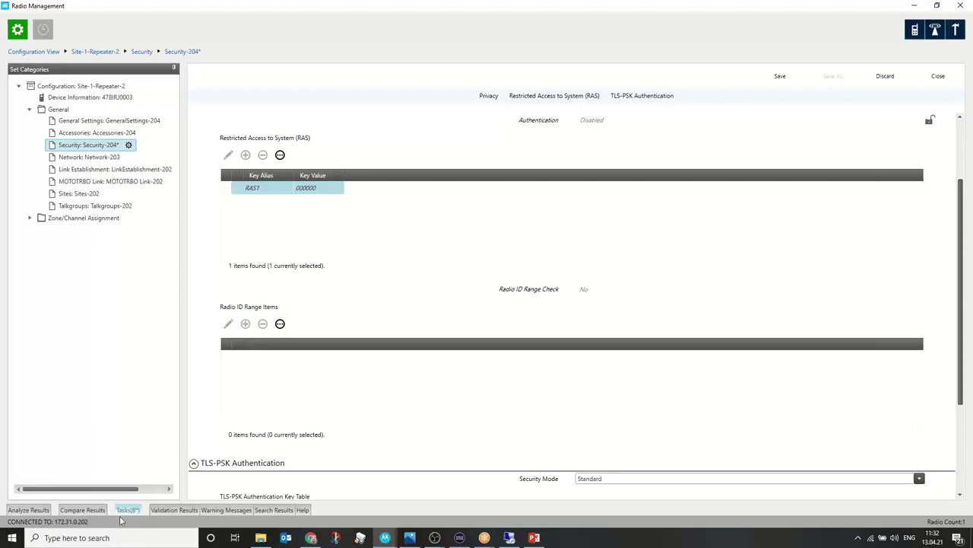
Add RAS1 to the other repeater's security set, save it, and return to the Radio View
click(35, 511)
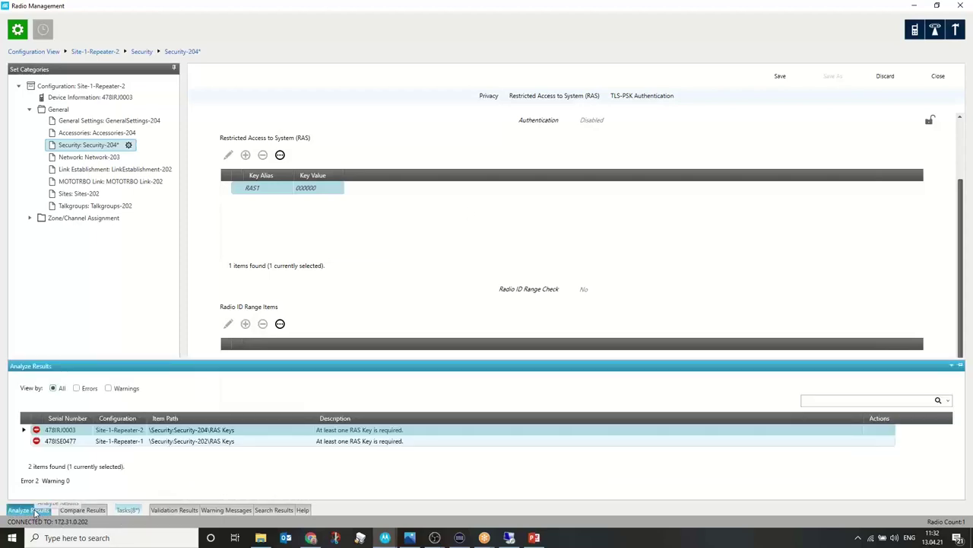
double_click(26, 442)
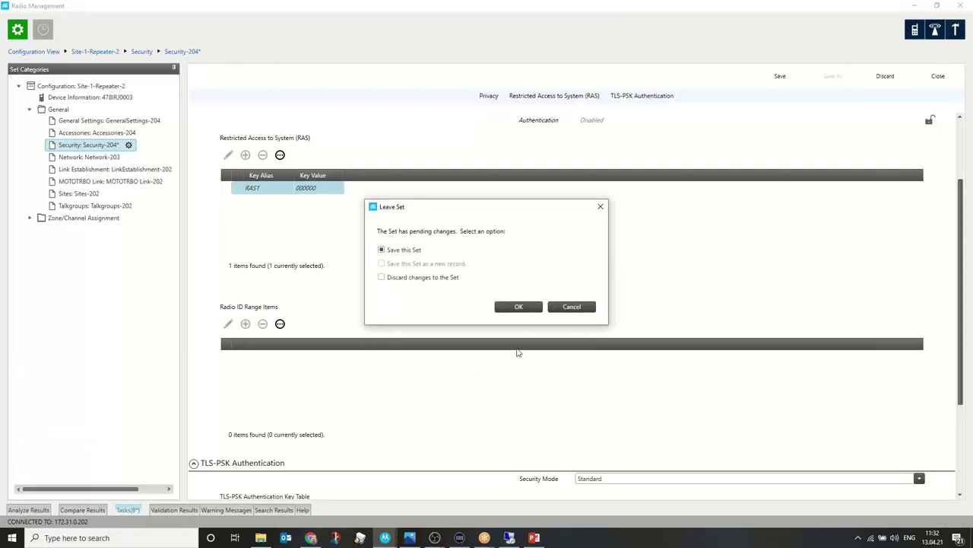
click(519, 307)
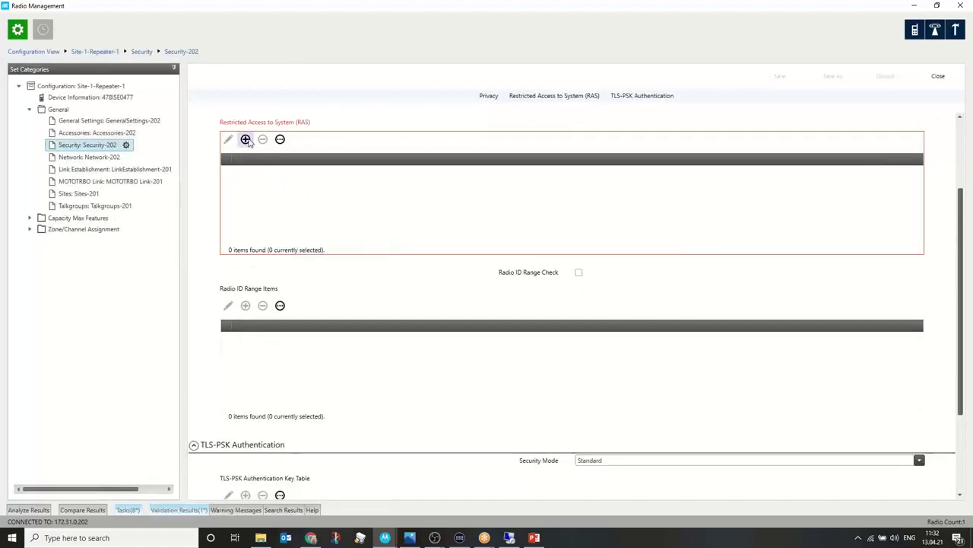
click(246, 139)
click(369, 213)
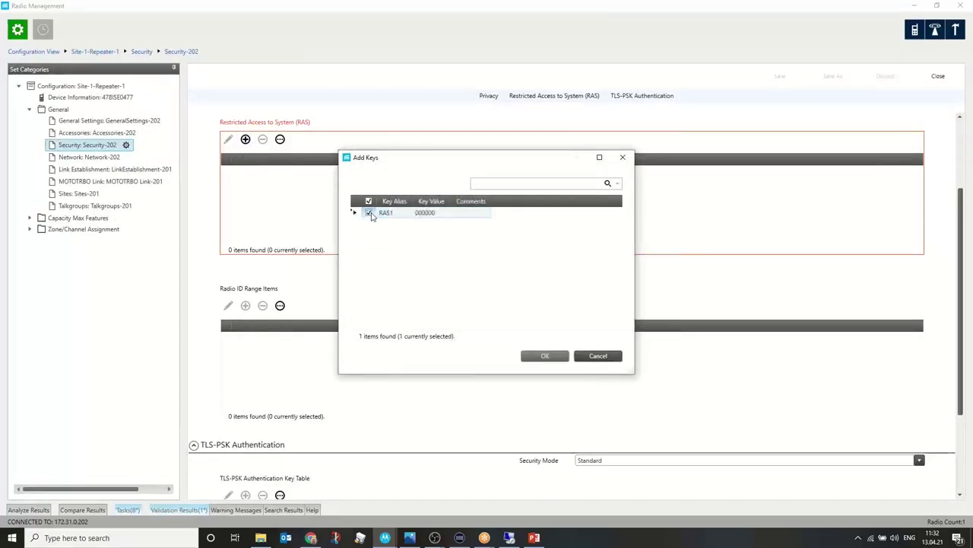
click(545, 355)
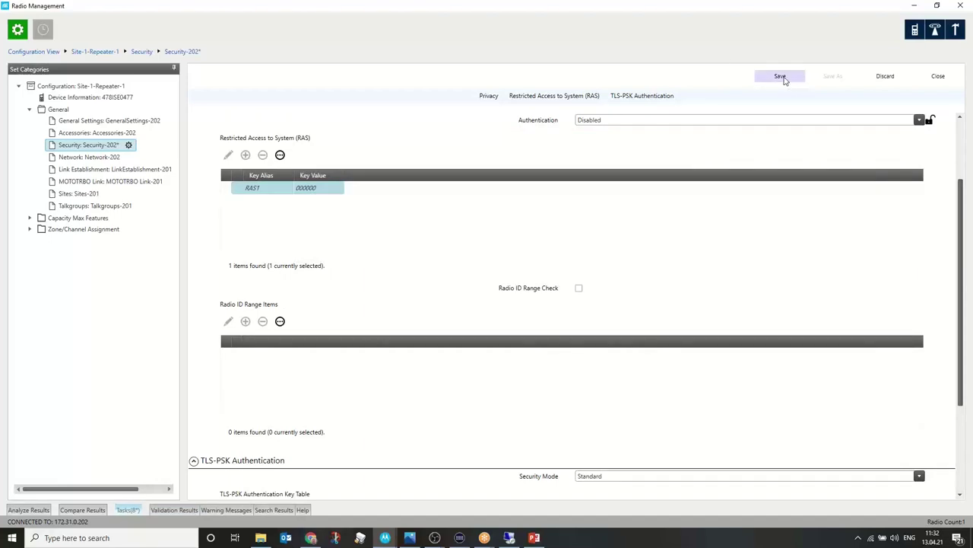
click(781, 77)
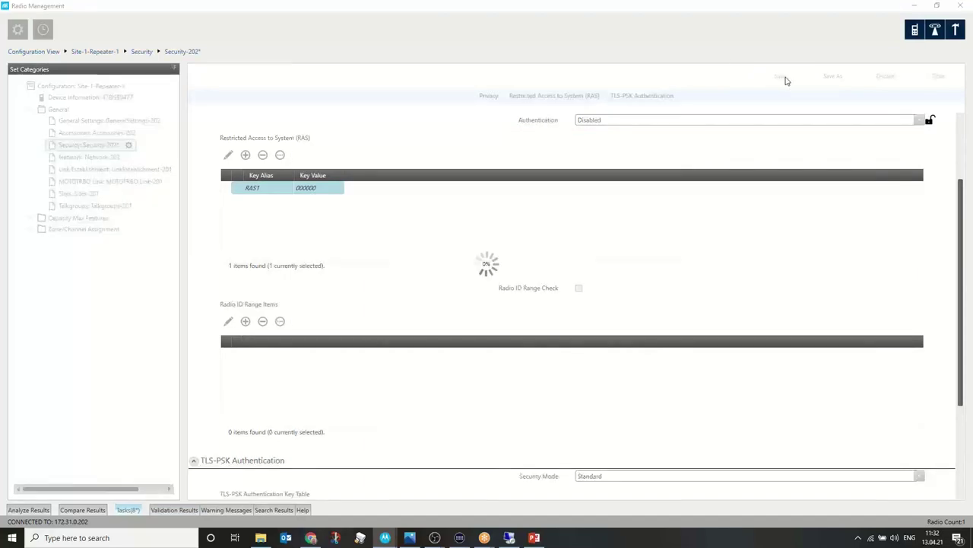
click(915, 31)
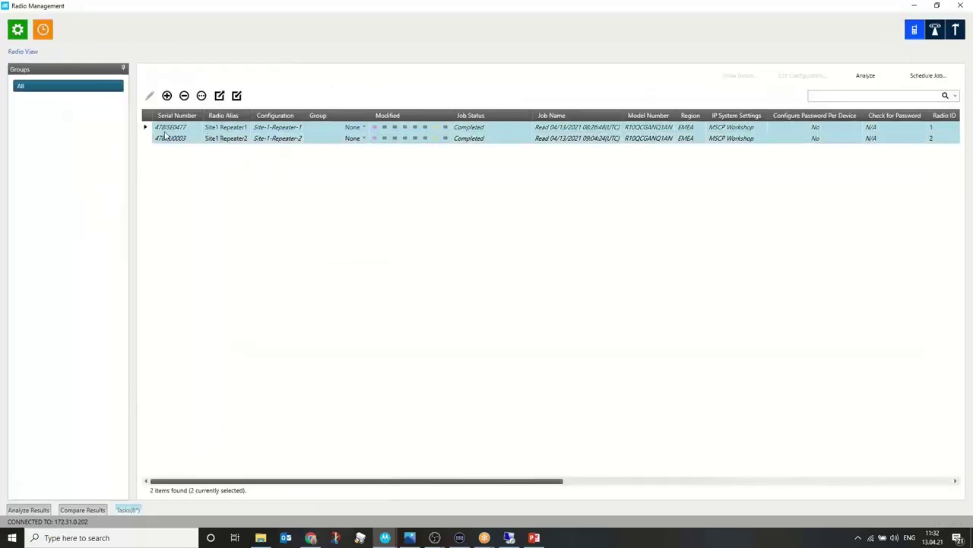
Re-analyze both Site1 repeaters and confirm the results show 0 errors and 0 warnings
click(147, 138)
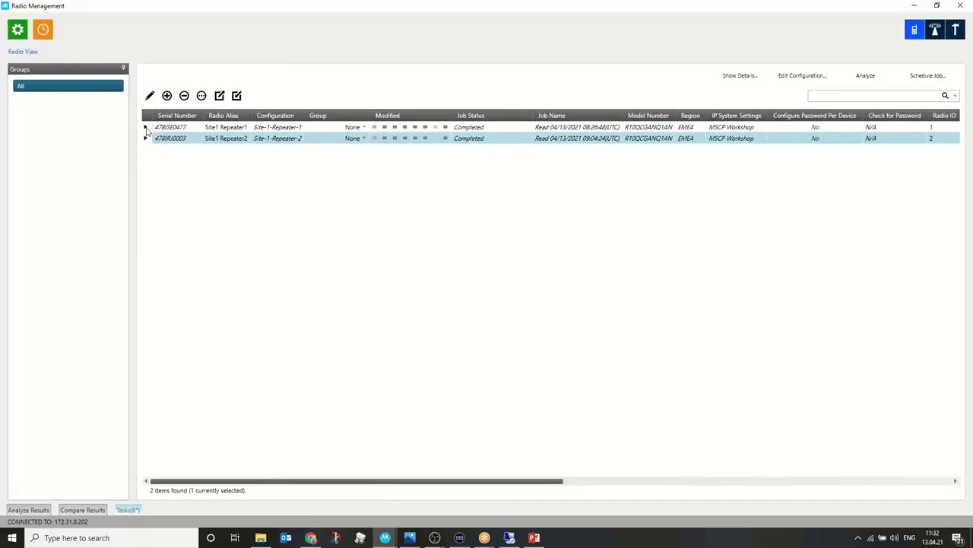
ctrl+click(147, 127)
right_click(146, 129)
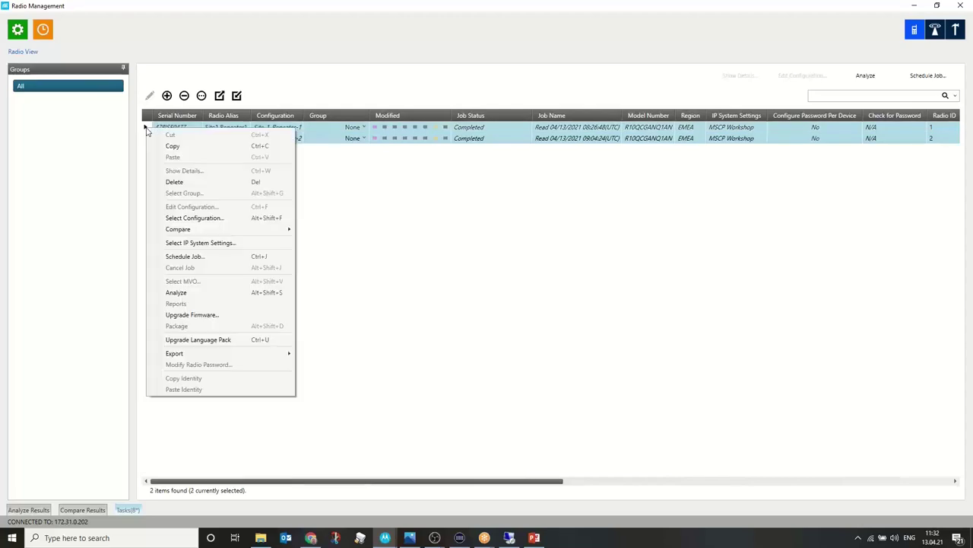
click(193, 295)
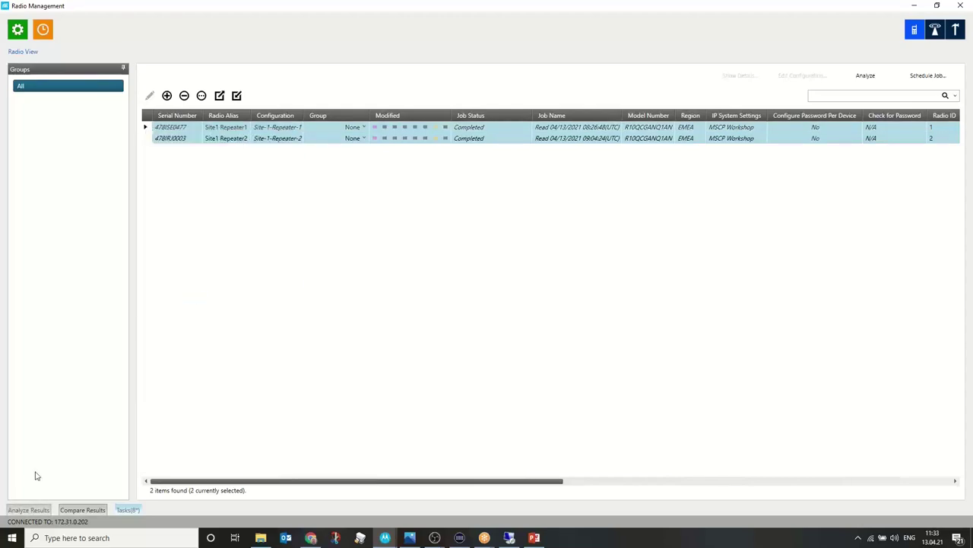
click(32, 511)
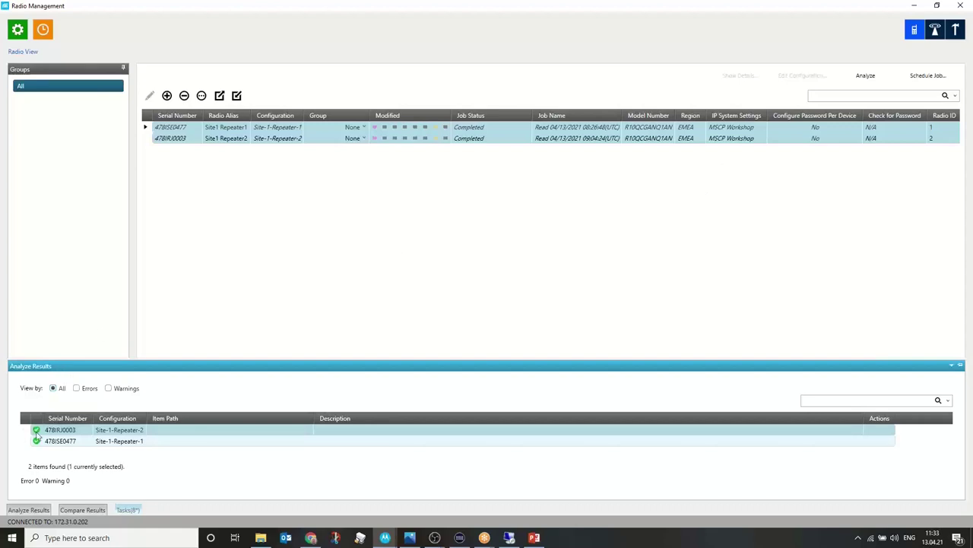
Schedule a Write job with default settings for both selected Site1 repeaters
click(915, 31)
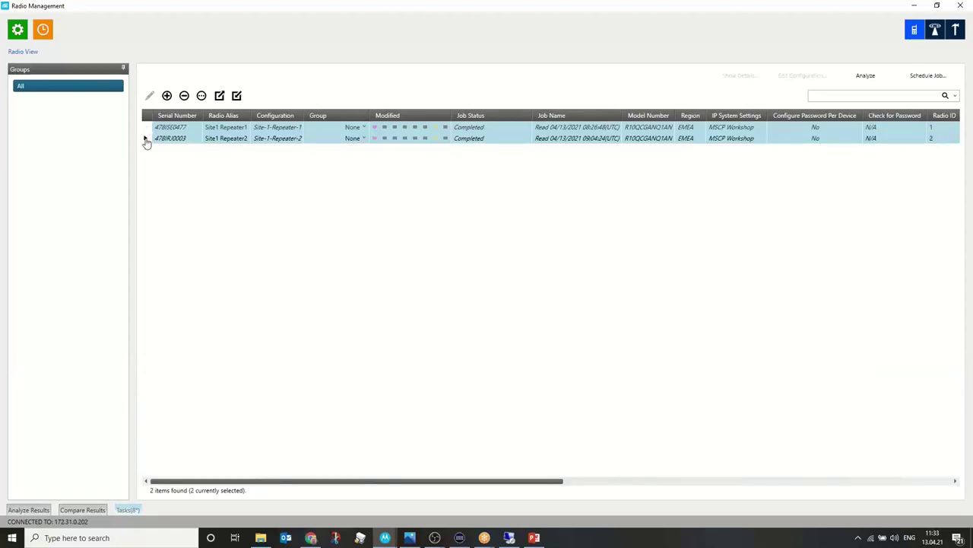
right_click(147, 143)
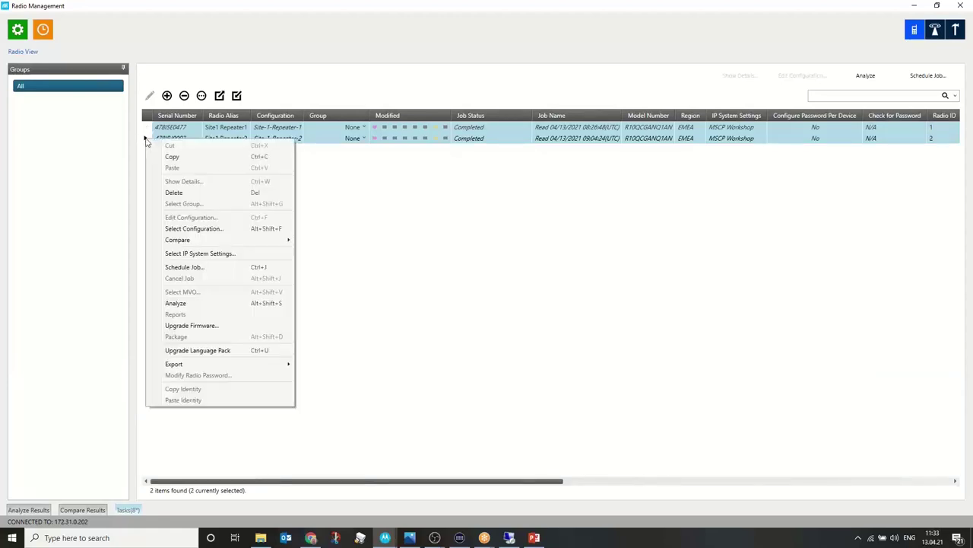
click(200, 271)
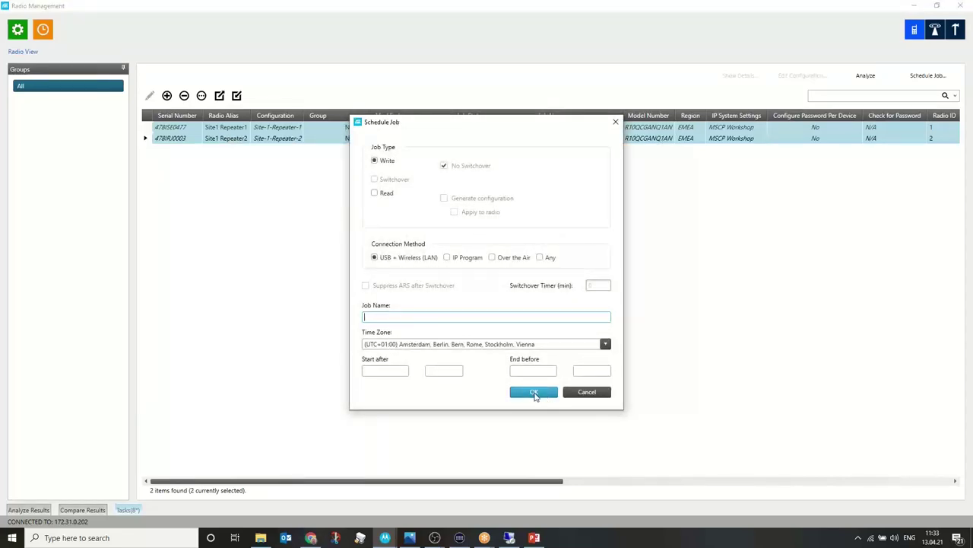
click(535, 393)
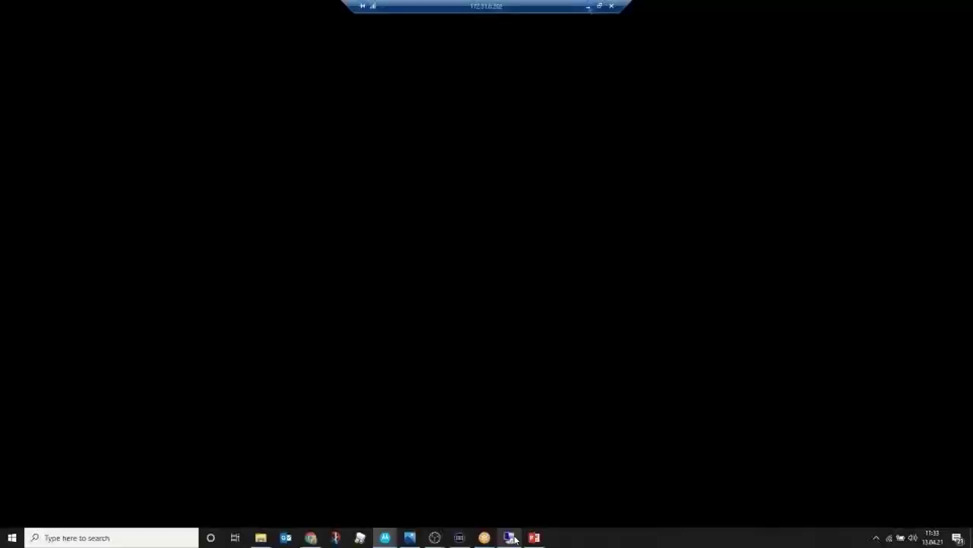
Arrange RM Device Monitor beside the rack camera view, then clear old job entries to watch both writes finish
click(508, 537)
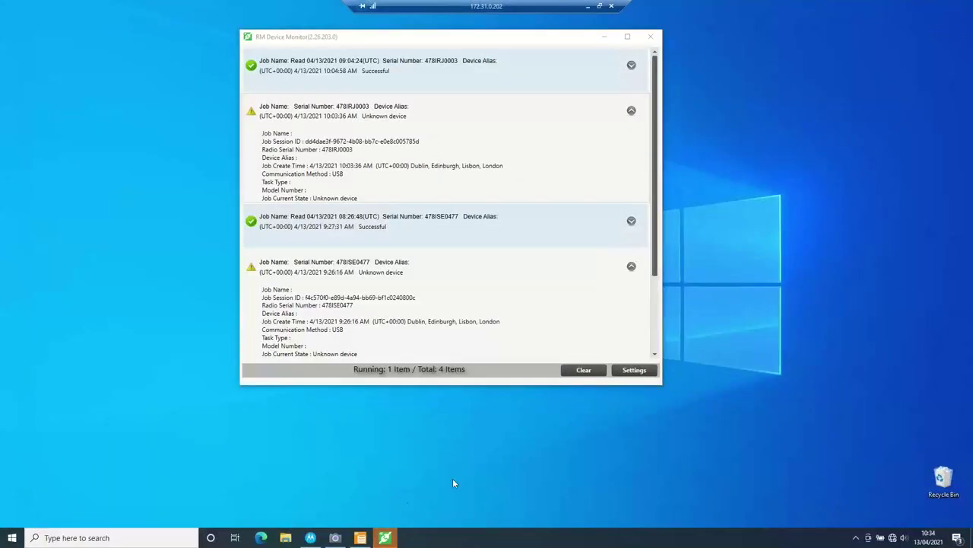
click(334, 538)
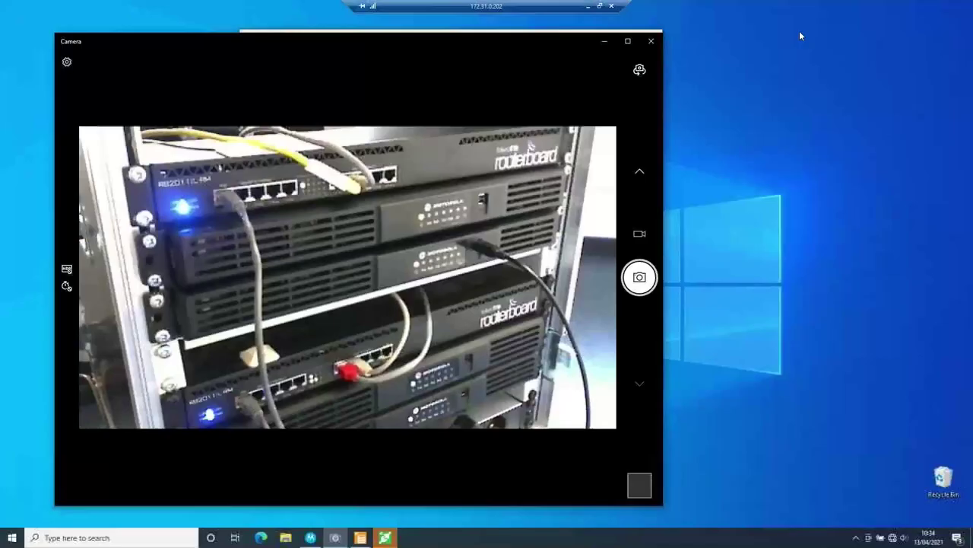
drag(102, 43, 452, 167)
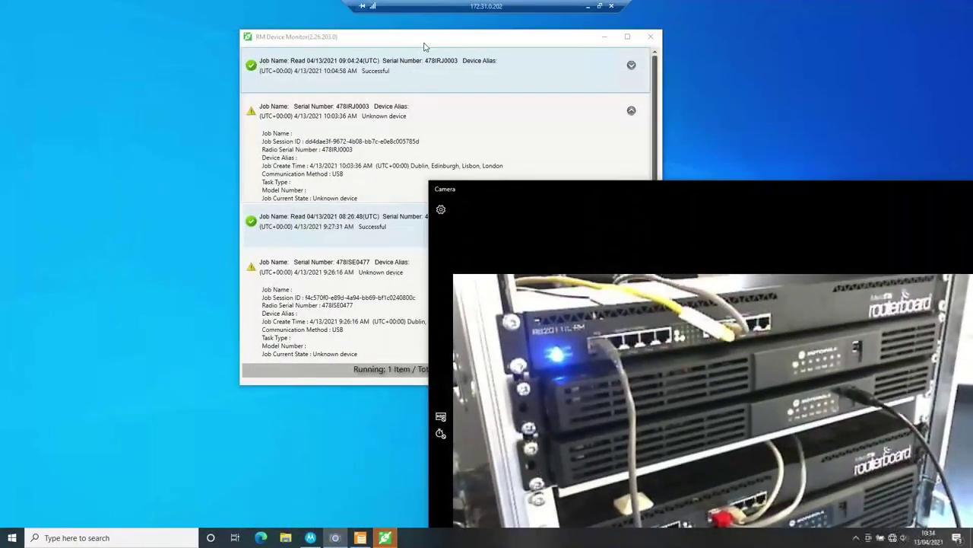
click(355, 38)
drag(355, 38, 260, 27)
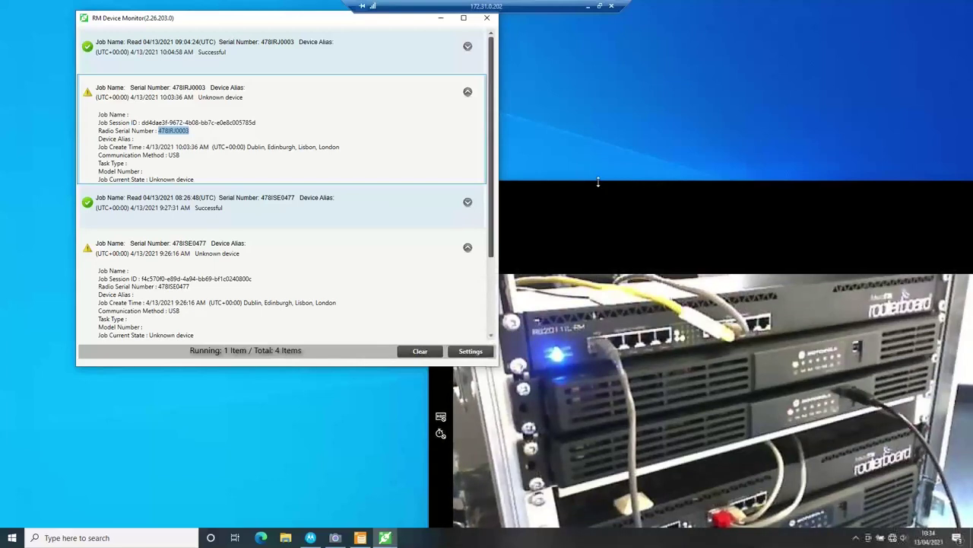
drag(605, 191, 605, 133)
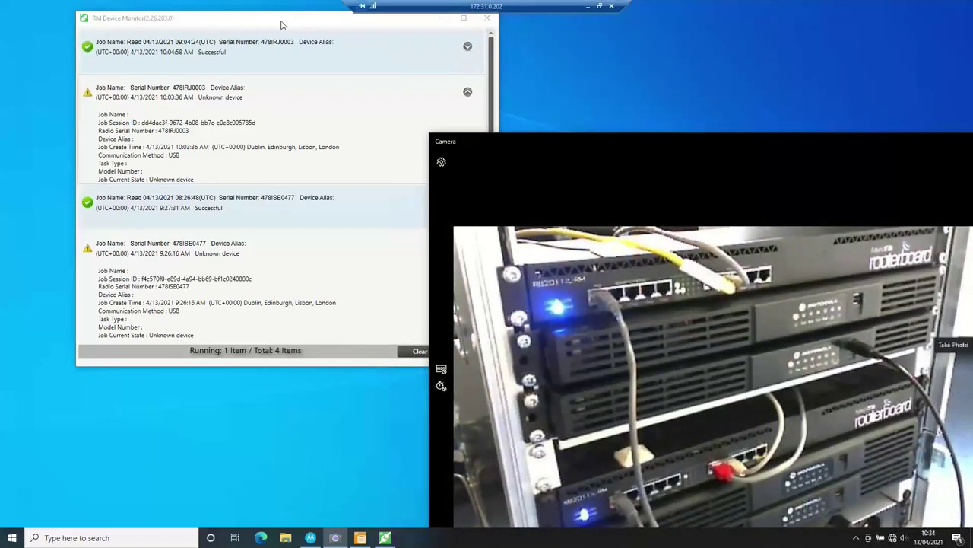
click(353, 92)
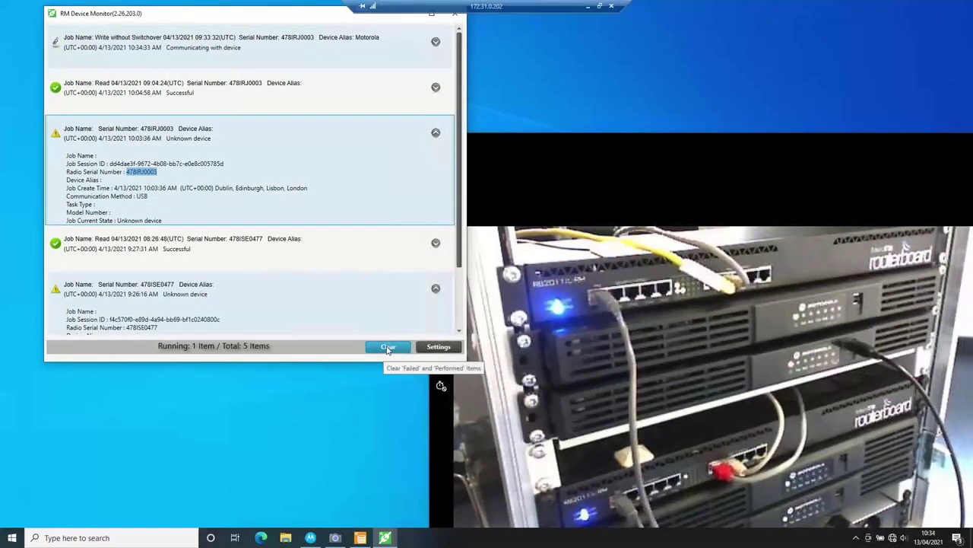
click(388, 347)
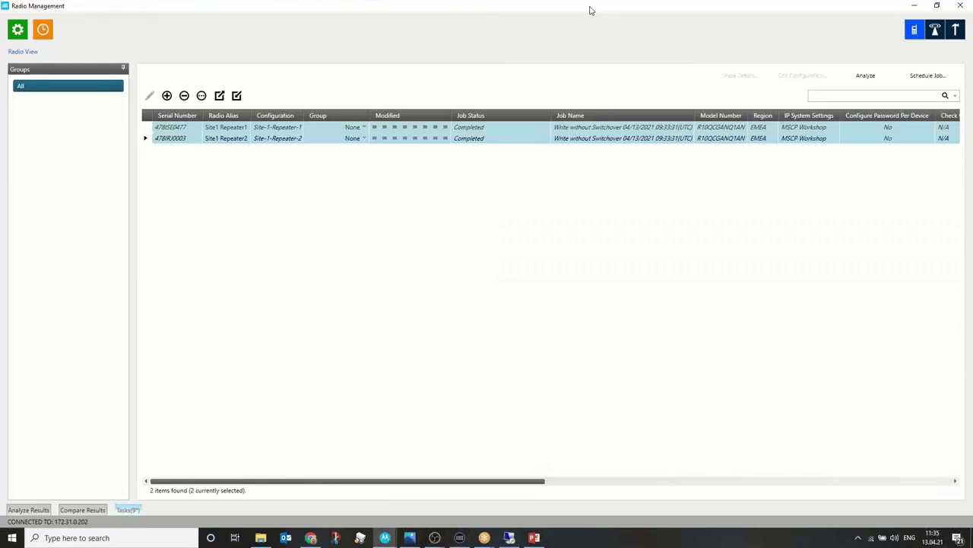
Create a new radio group named Repeaters
click(592, 6)
mouse_move(417, 135)
right_click(56, 124)
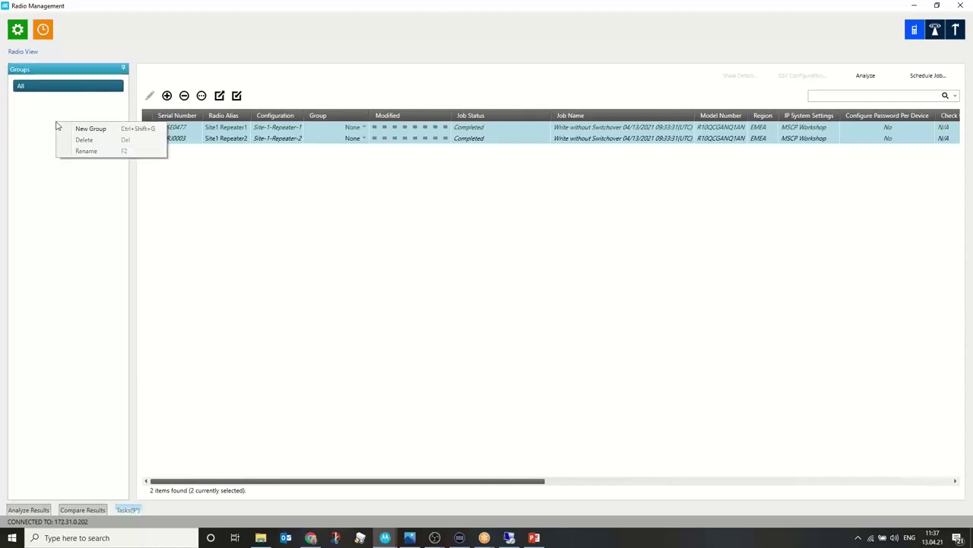
click(109, 129)
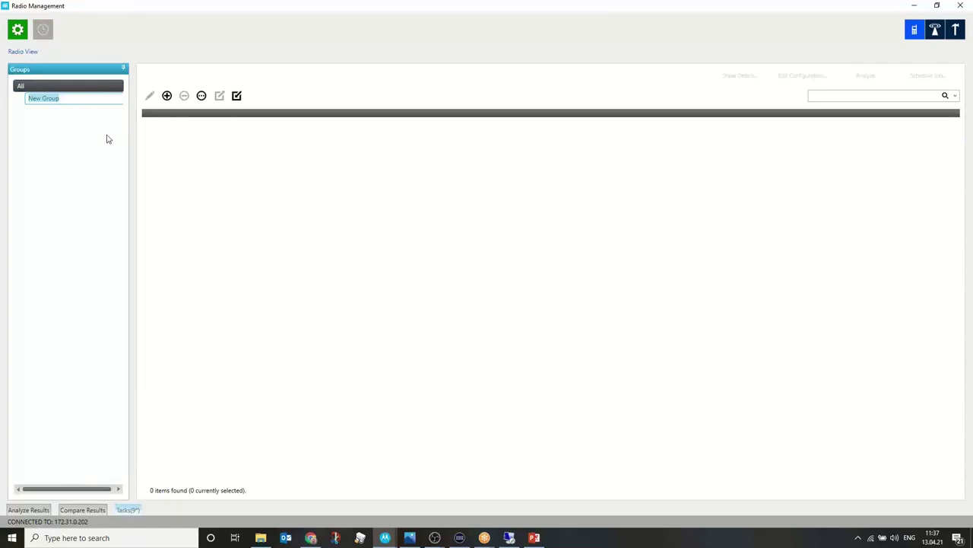
text(Repeaters)
key(Return)
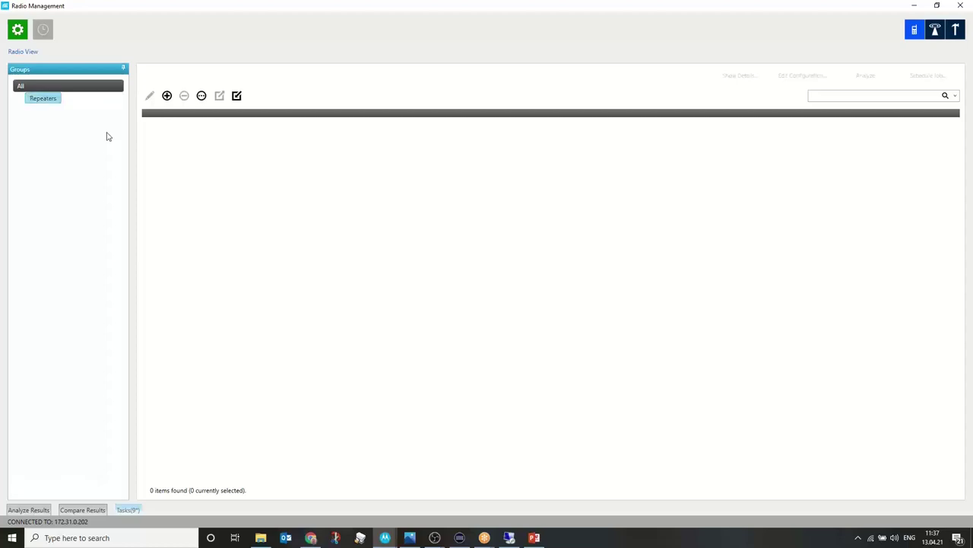
Add a Site 1 subgroup under Repeaters, then list all radios
right_click(51, 103)
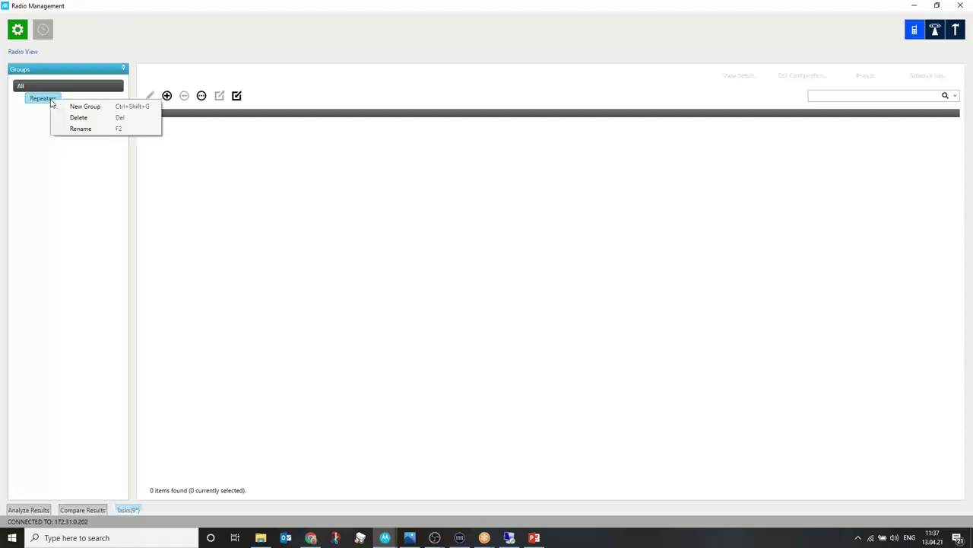
click(83, 109)
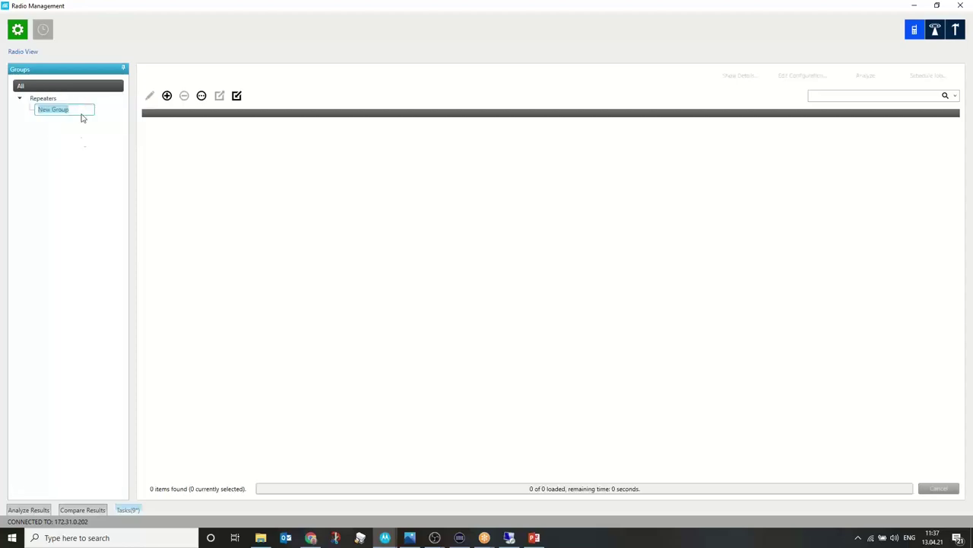
text(S)
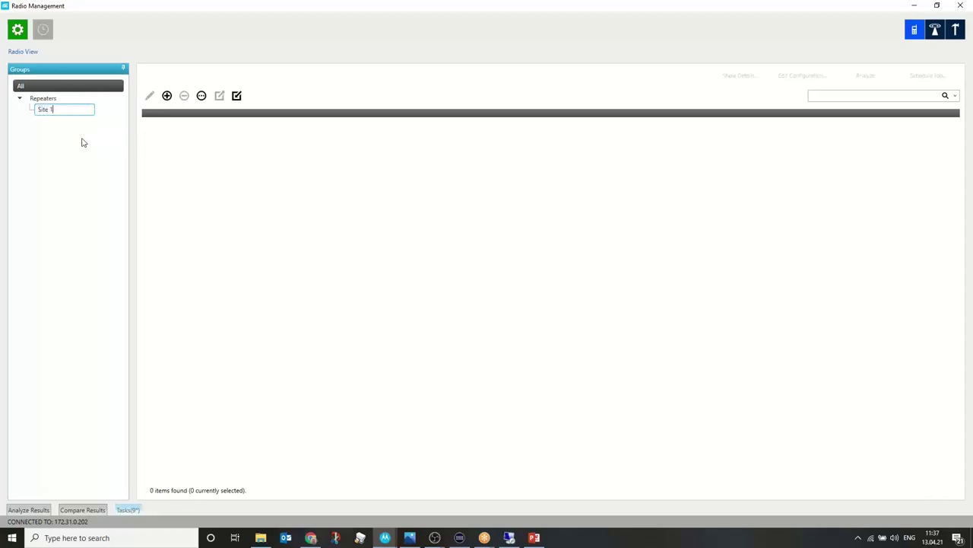
text(ite 1)
key(Return)
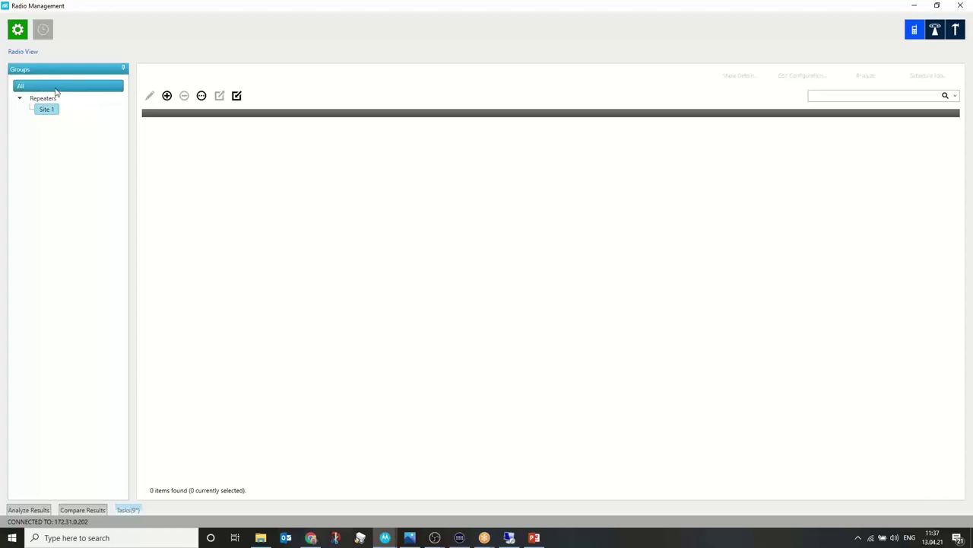
click(54, 91)
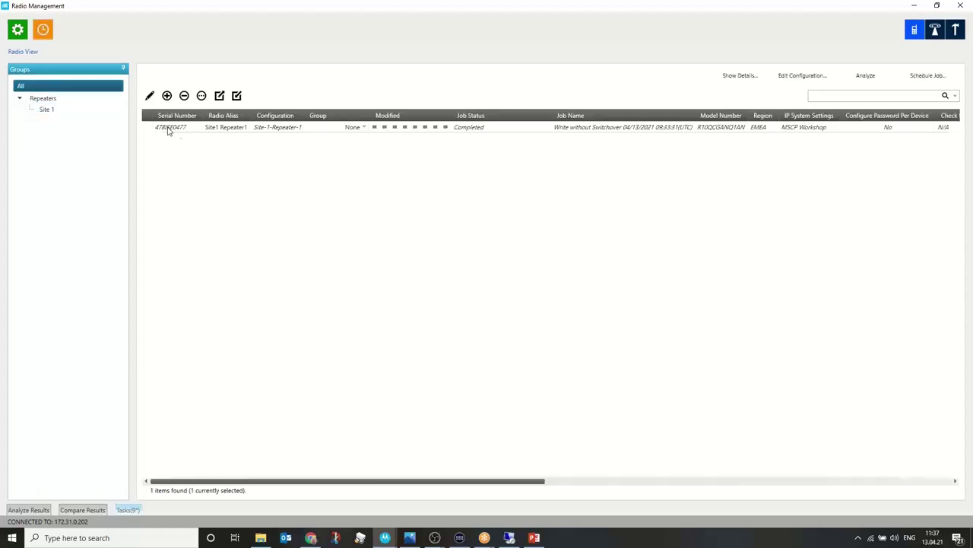
Assign Site1 Repeater1 and Site1 Repeater2 to Repeaters/Site 1, then check the Site 1 and Repeaters groups
click(365, 127)
double_click(334, 149)
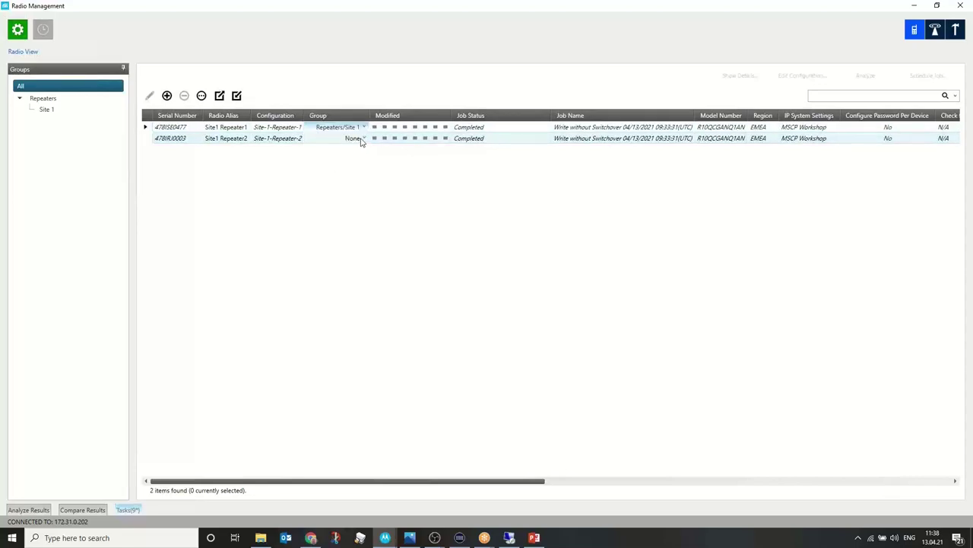
click(364, 138)
click(309, 162)
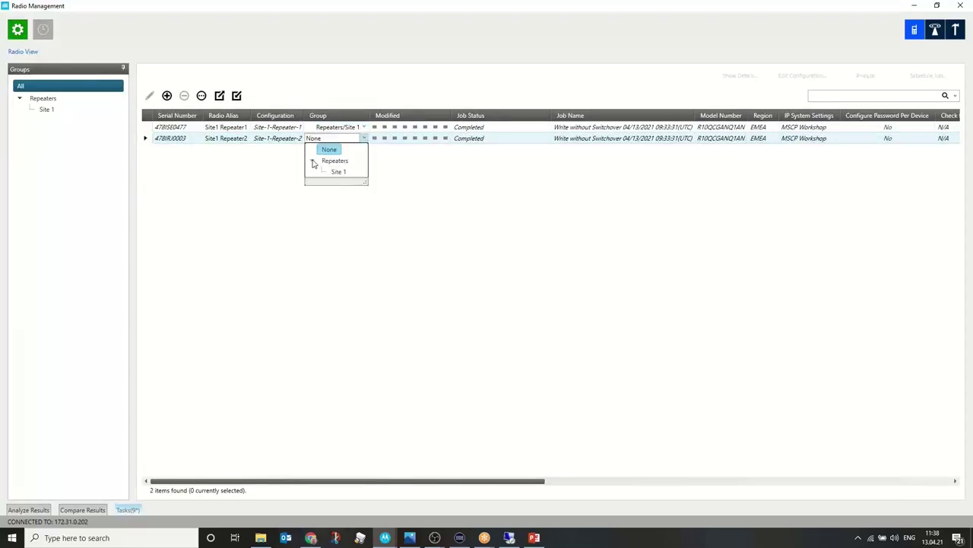
click(339, 172)
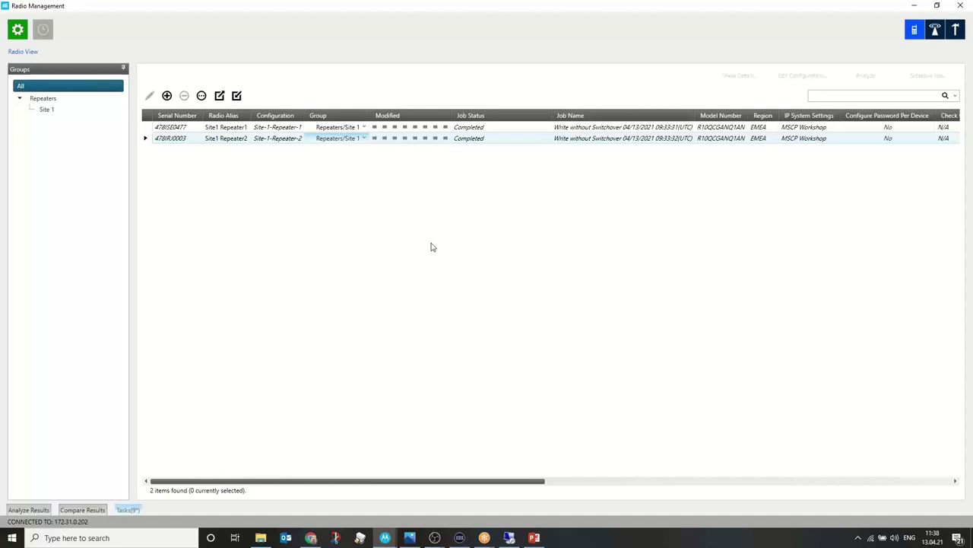
click(48, 111)
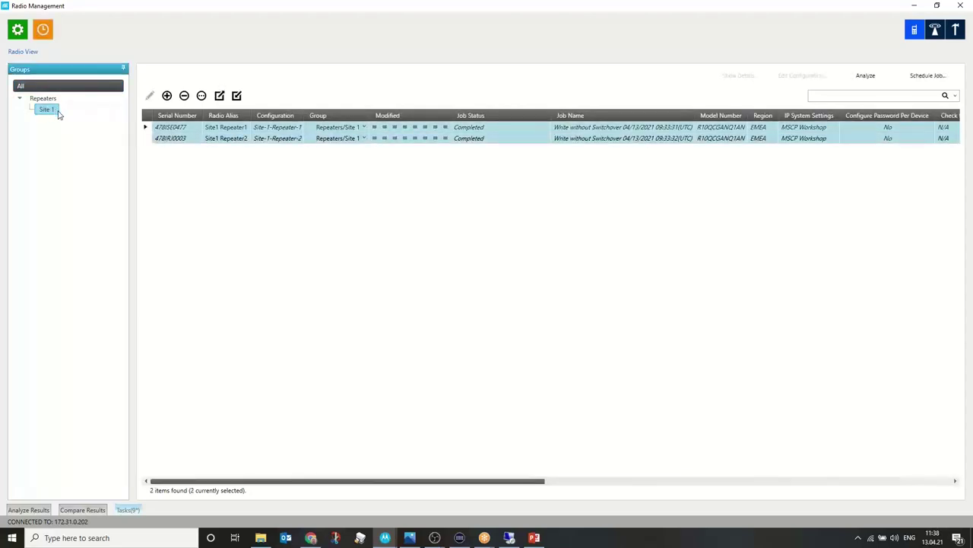
click(47, 99)
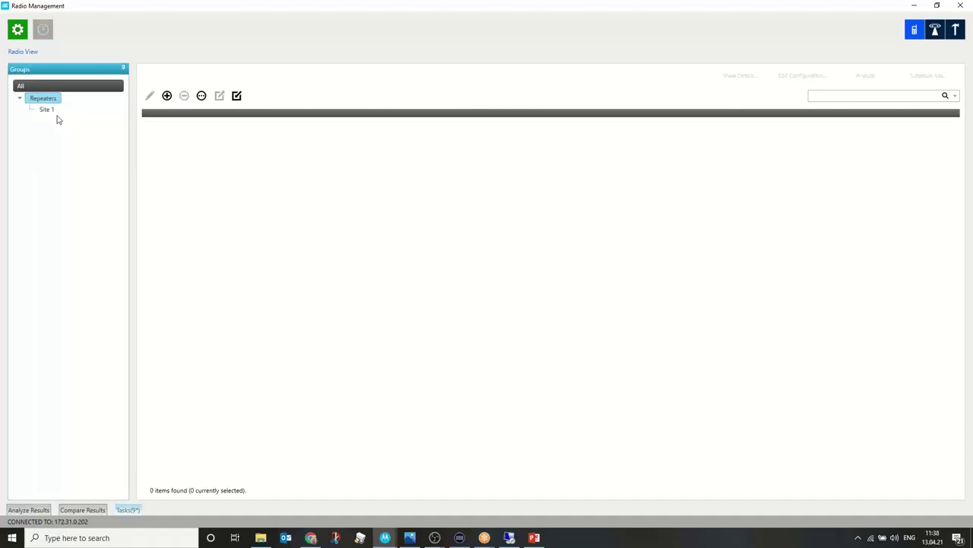
Create a Site 2 subgroup under Repeaters, dismiss the data-changed error, and show all radios
click(49, 111)
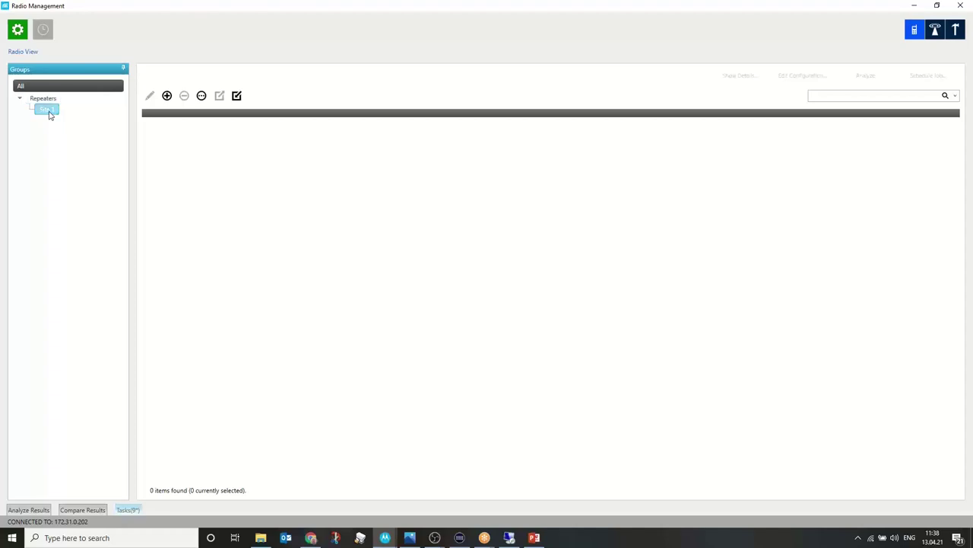
click(50, 100)
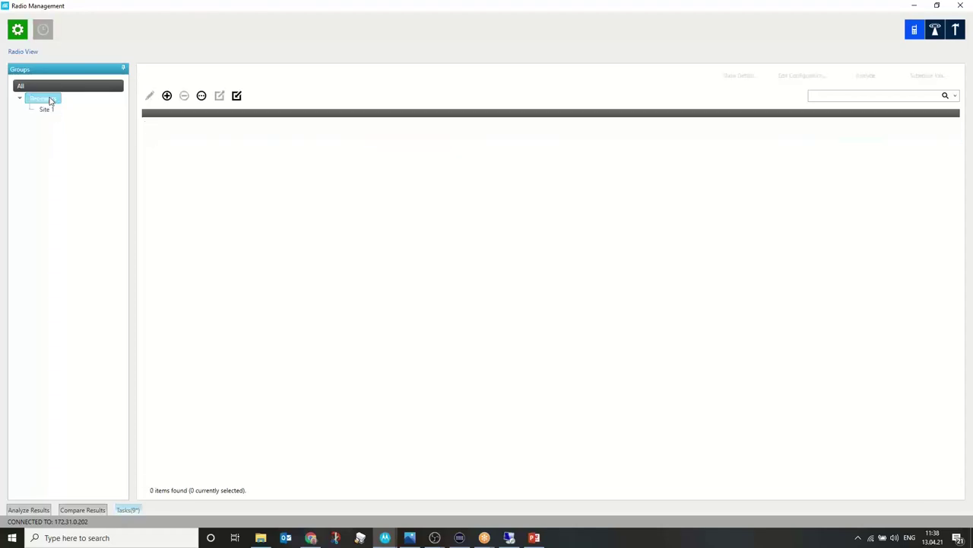
right_click(50, 100)
click(85, 104)
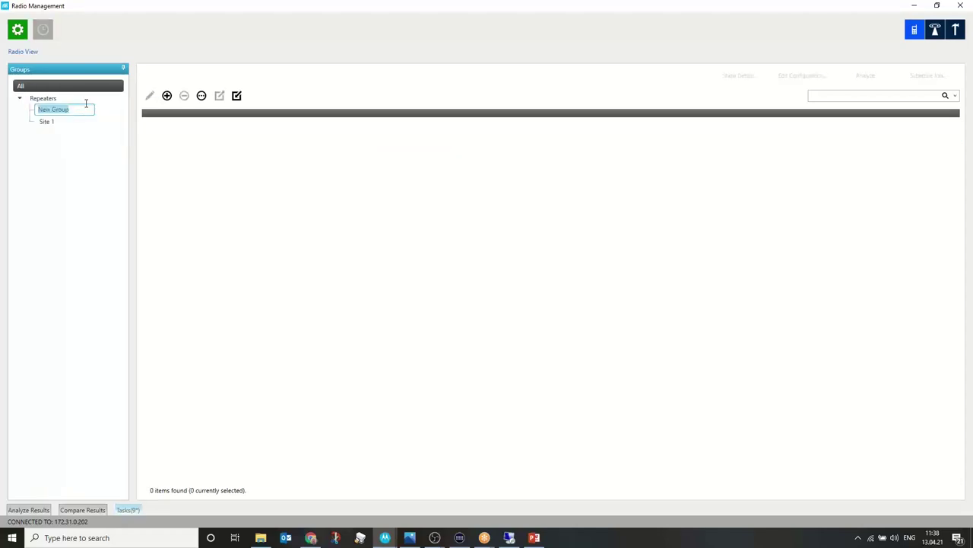
text(Site 2)
key(Return)
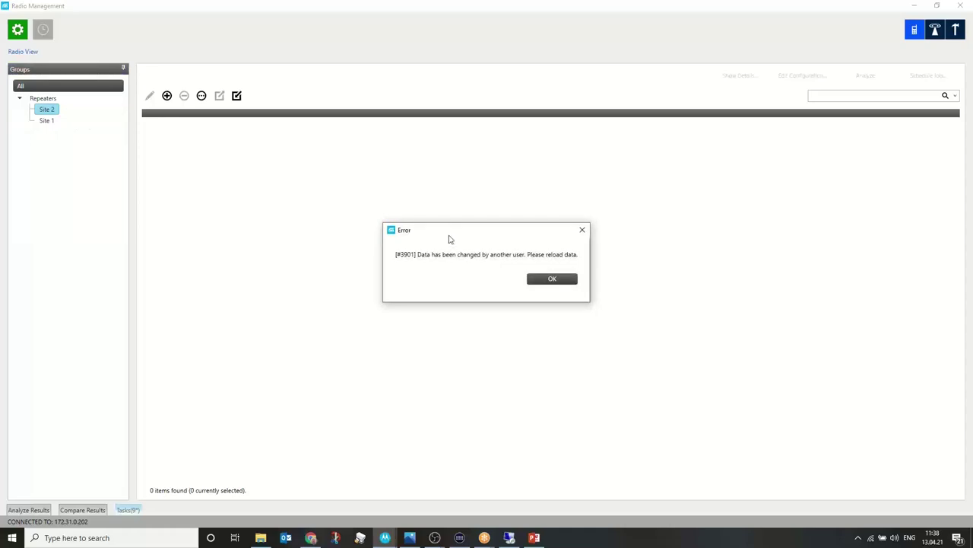
click(556, 279)
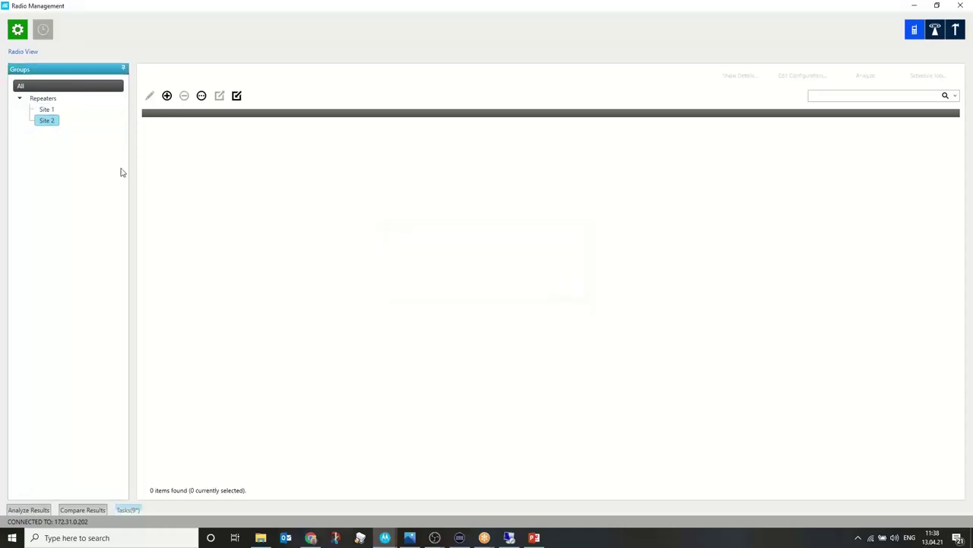
click(44, 98)
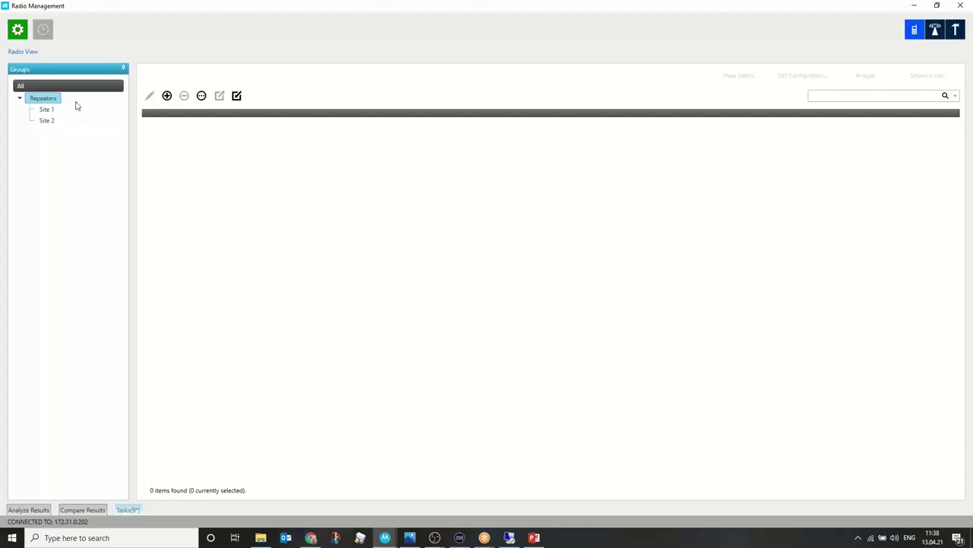
click(76, 88)
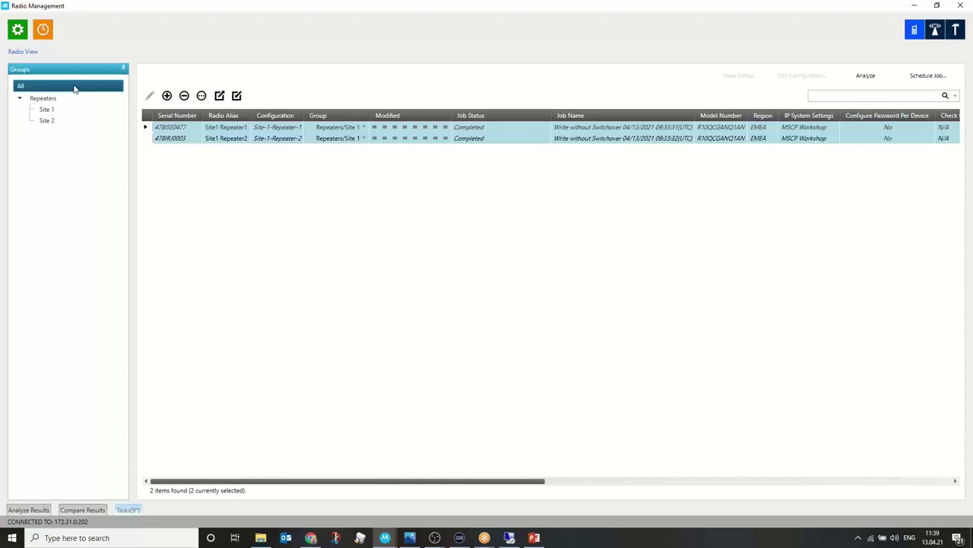
Launch RM Device Monitor and clear its old job entries
click(12, 538)
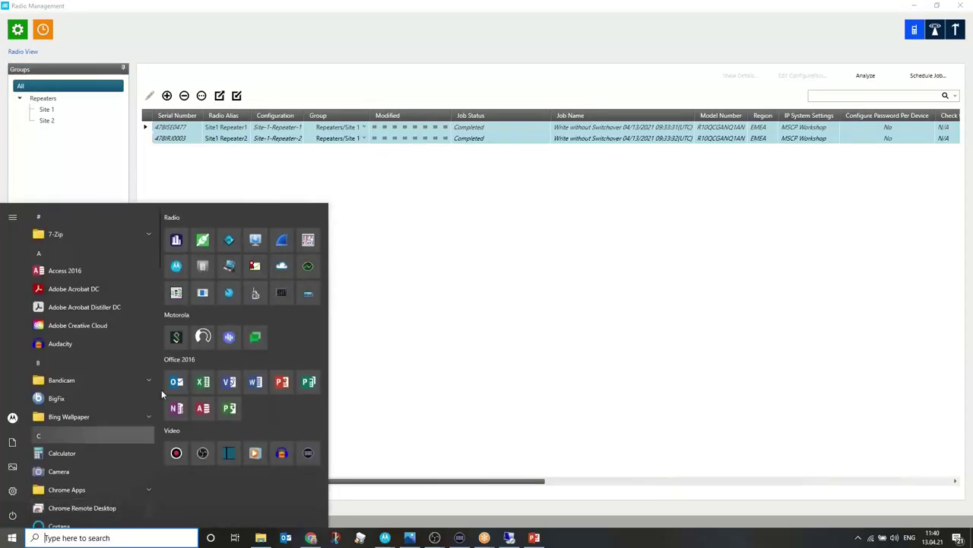
click(202, 239)
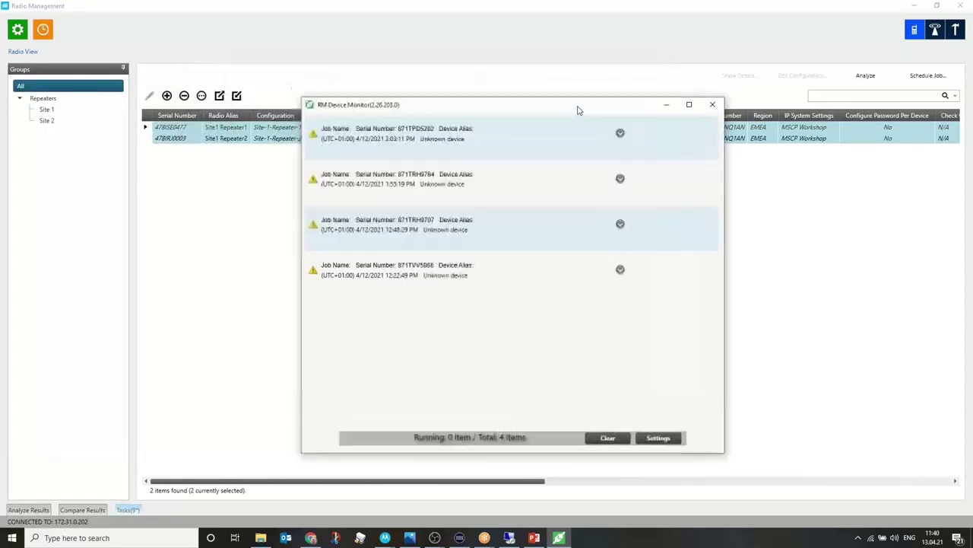
click(613, 458)
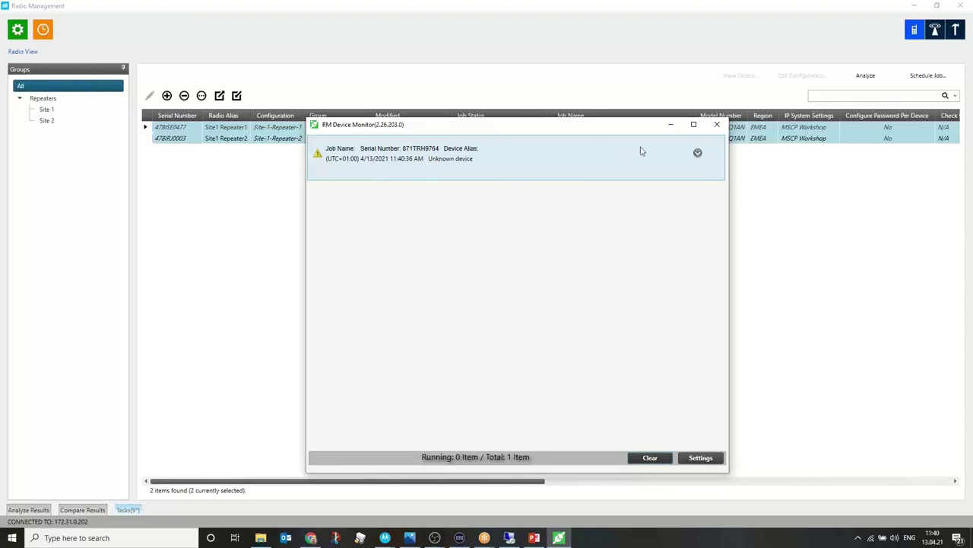
Copy the detected device's serial number 871TRH9764 and return to Radio Management
click(697, 153)
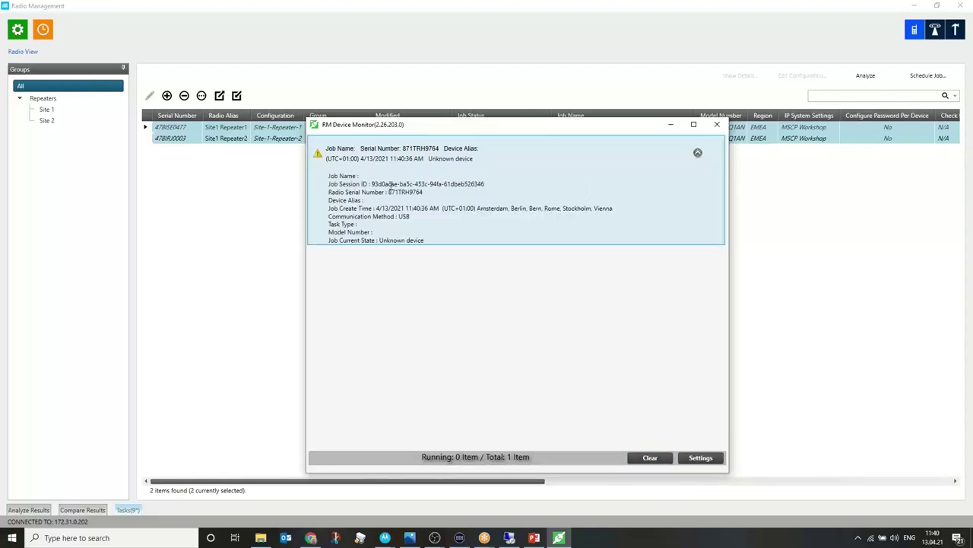
double_click(417, 193)
right_click(397, 195)
click(423, 210)
click(406, 5)
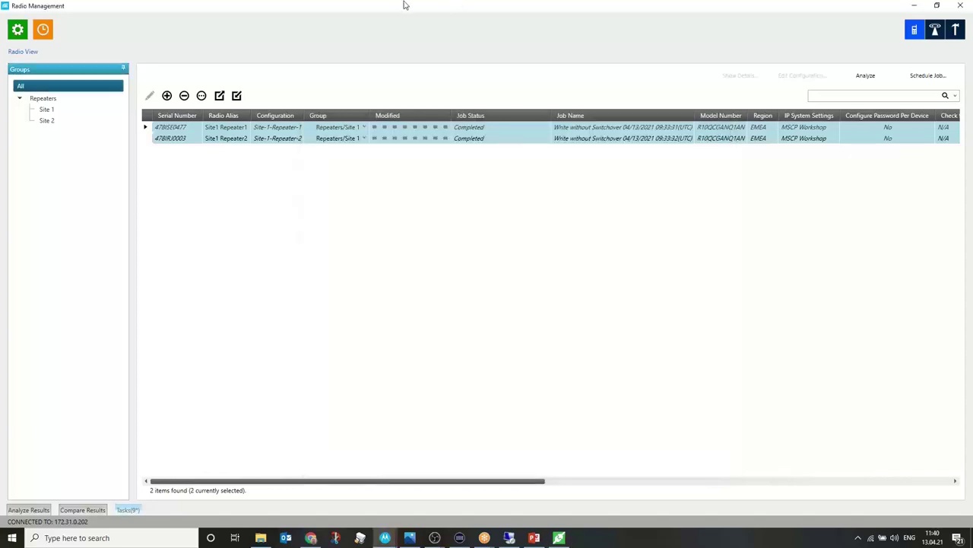
Add a new radio by pasting serial number 871TRH9764 into the New Radio dialog
click(167, 97)
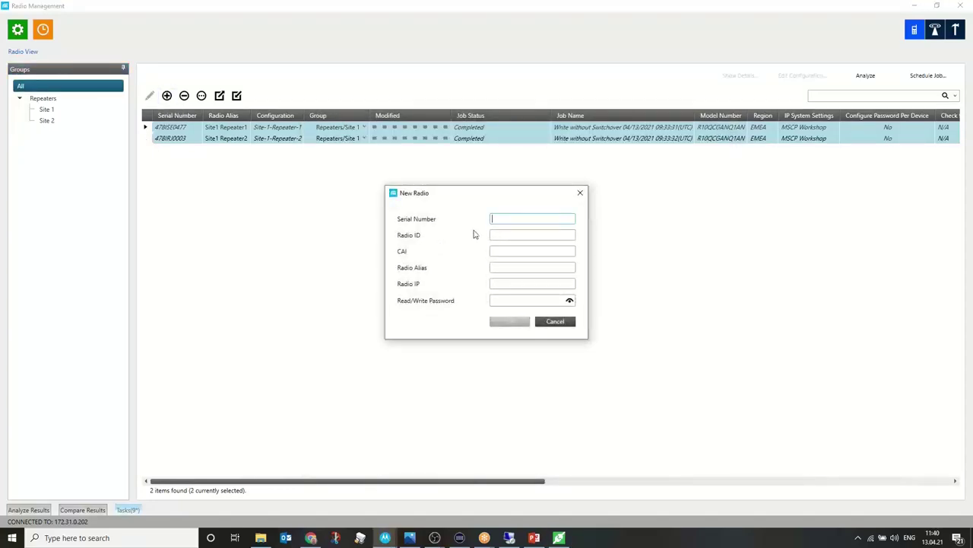
key(ctrl+v)
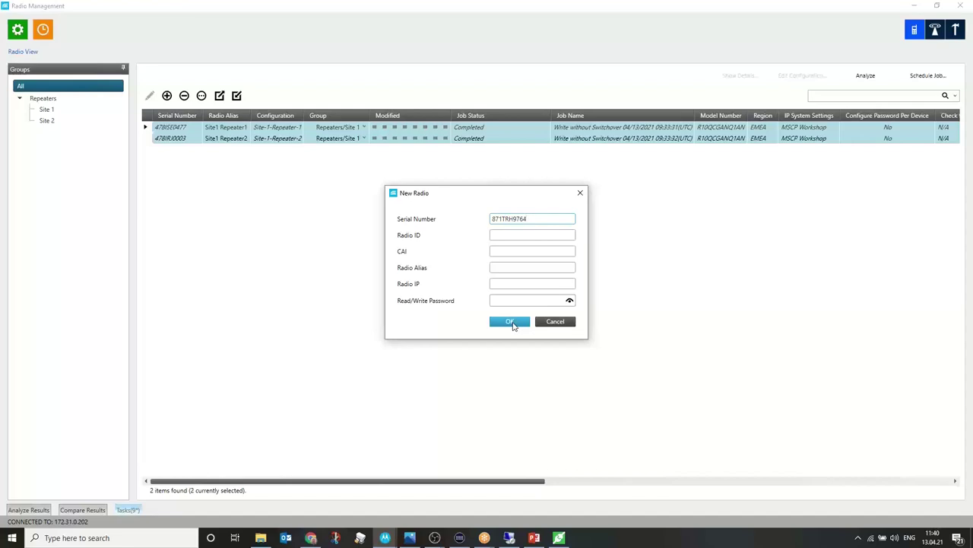
click(513, 325)
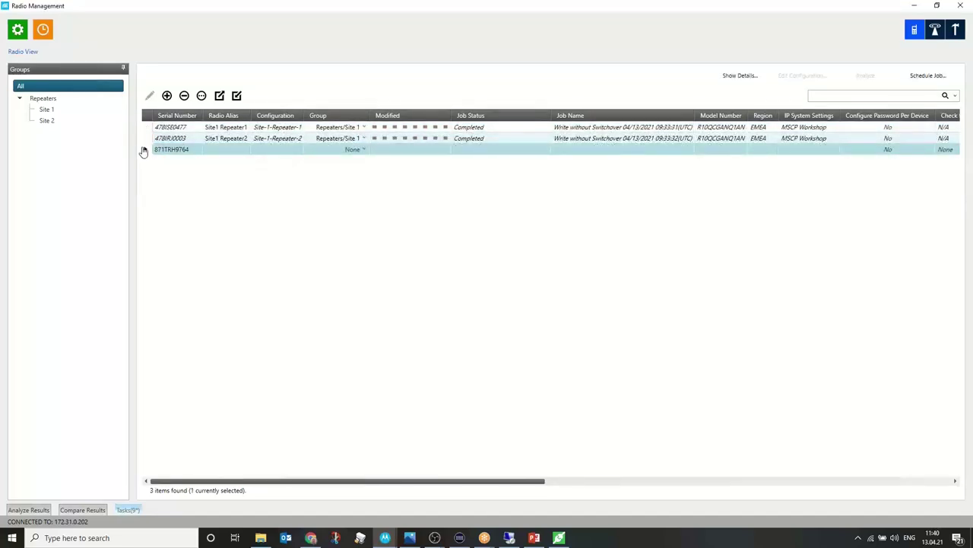
Schedule a Read job with Generate configuration enabled for radio 871TRH9764
right_click(146, 153)
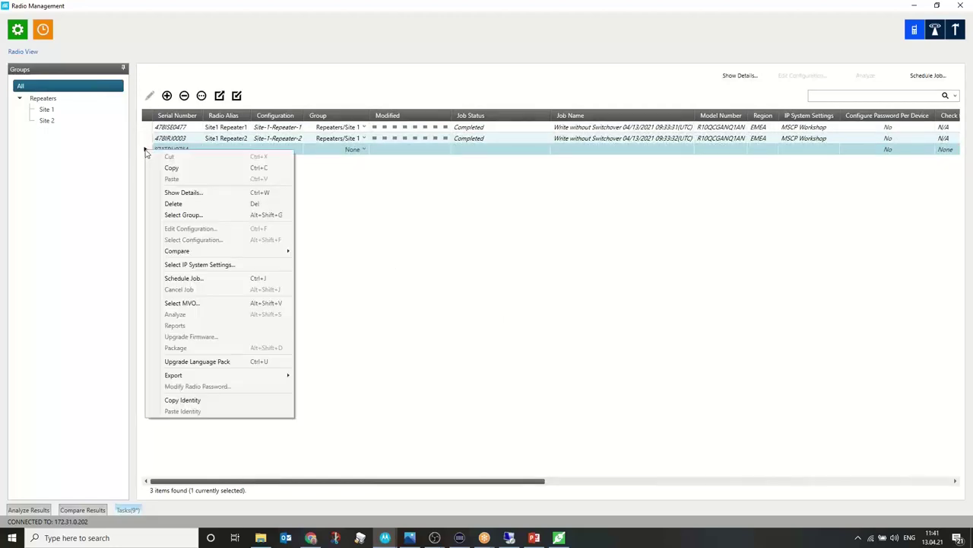
click(215, 280)
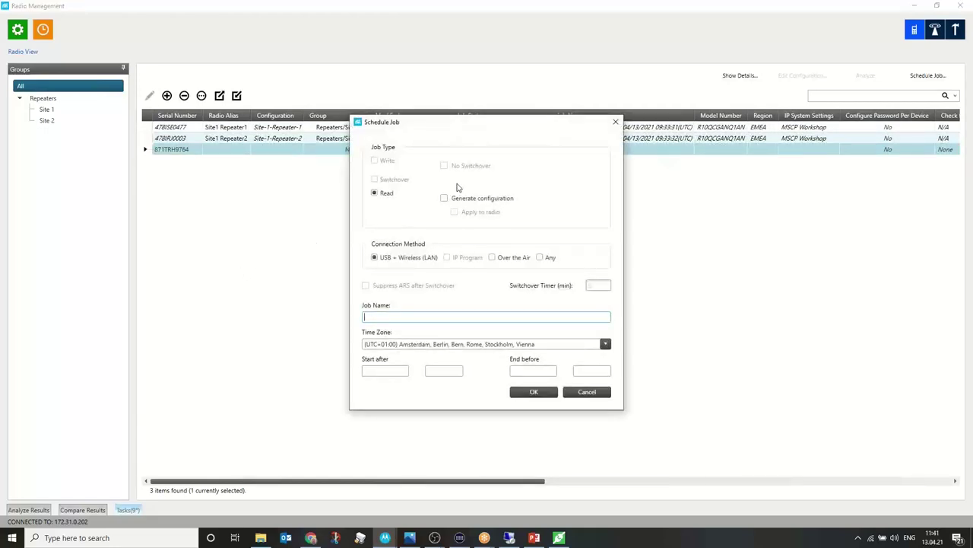
click(446, 199)
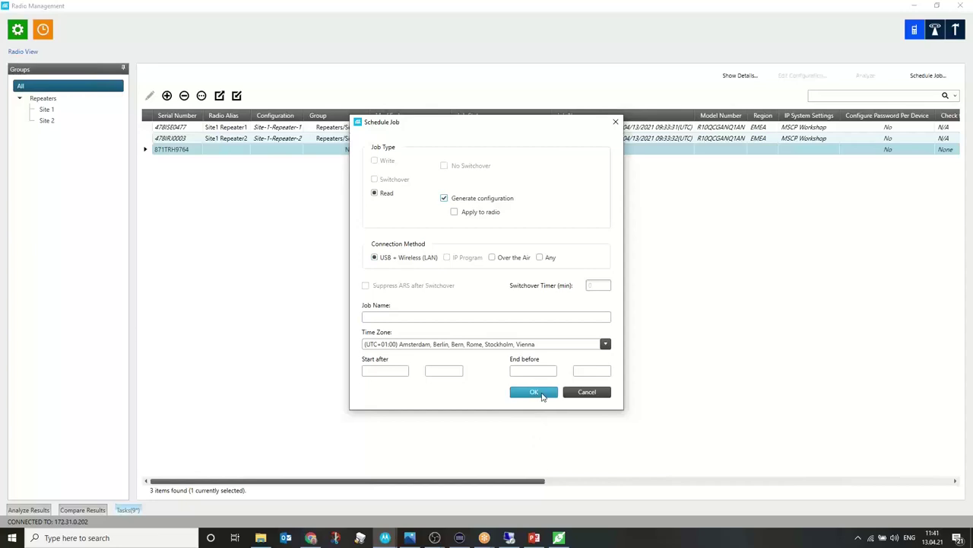
click(542, 395)
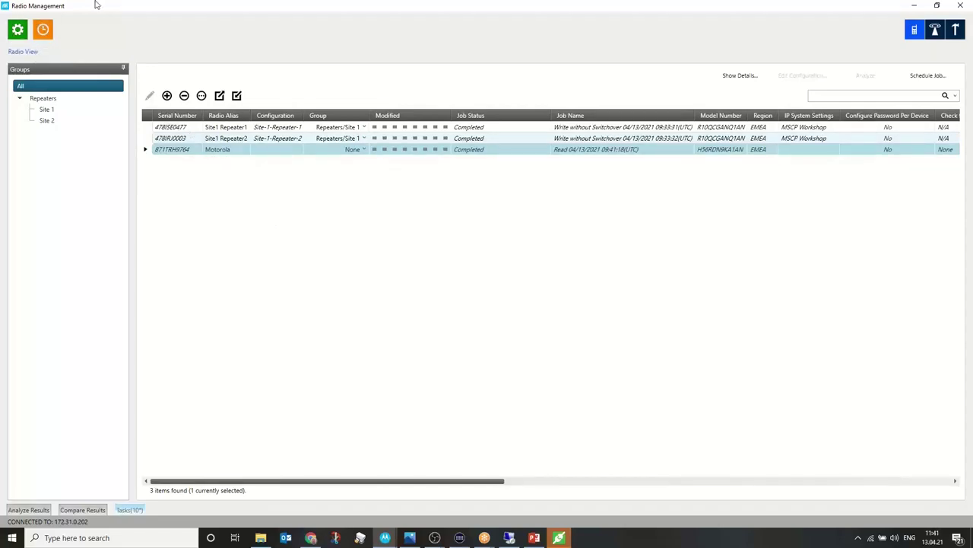
Open the saved configurations list via Actions > Manage > Configurations
click(17, 30)
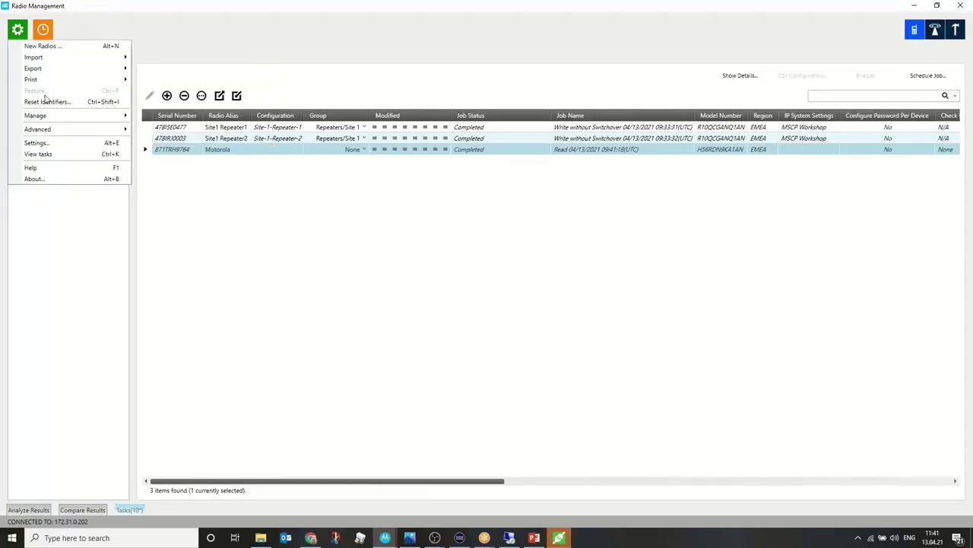
mouse_move(59, 115)
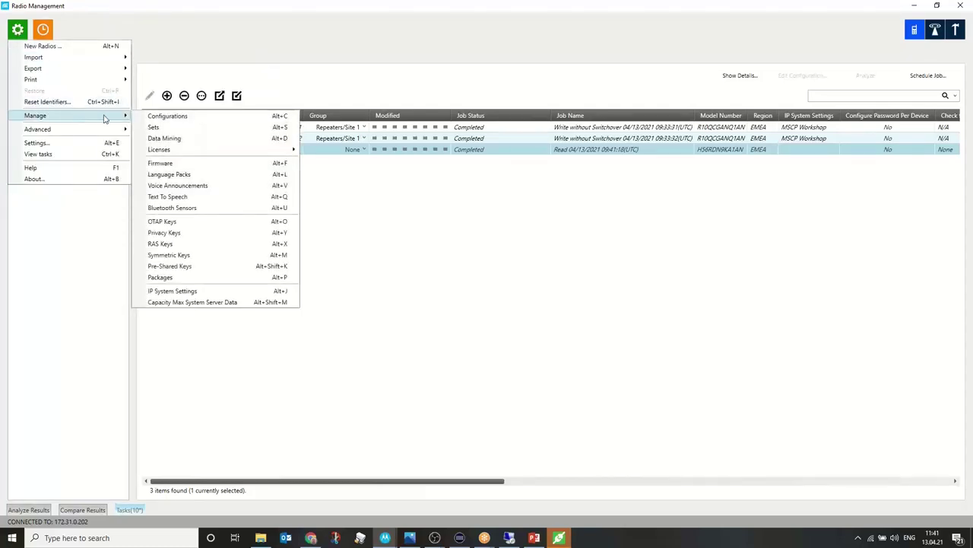
click(161, 120)
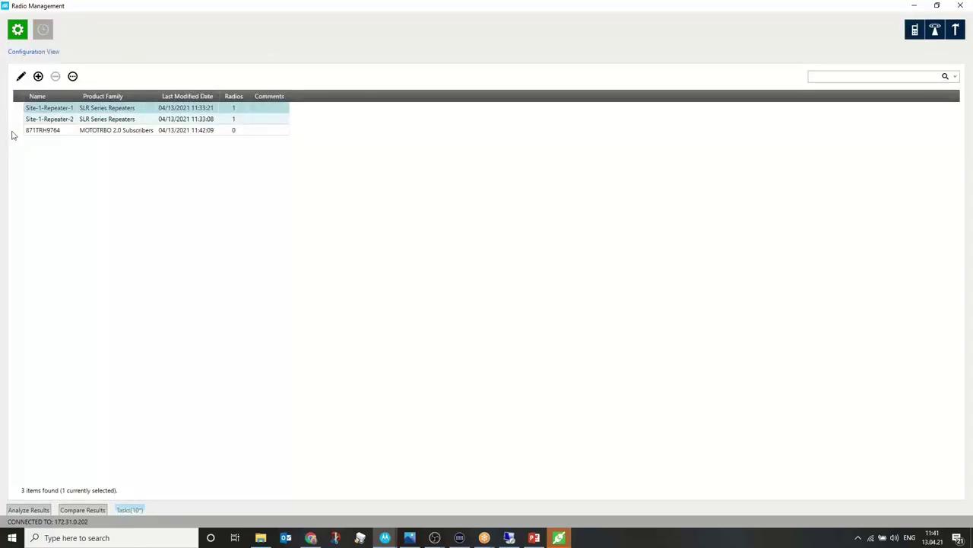
Rename the portable radio's configuration to DP4801-Config-1 and open it in the editor
double_click(65, 132)
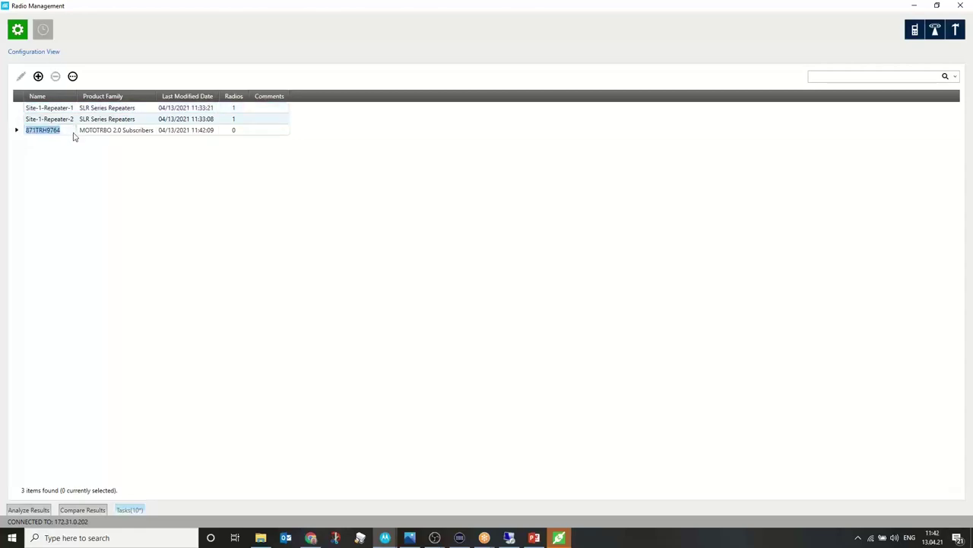
text(DP4801-Config-1)
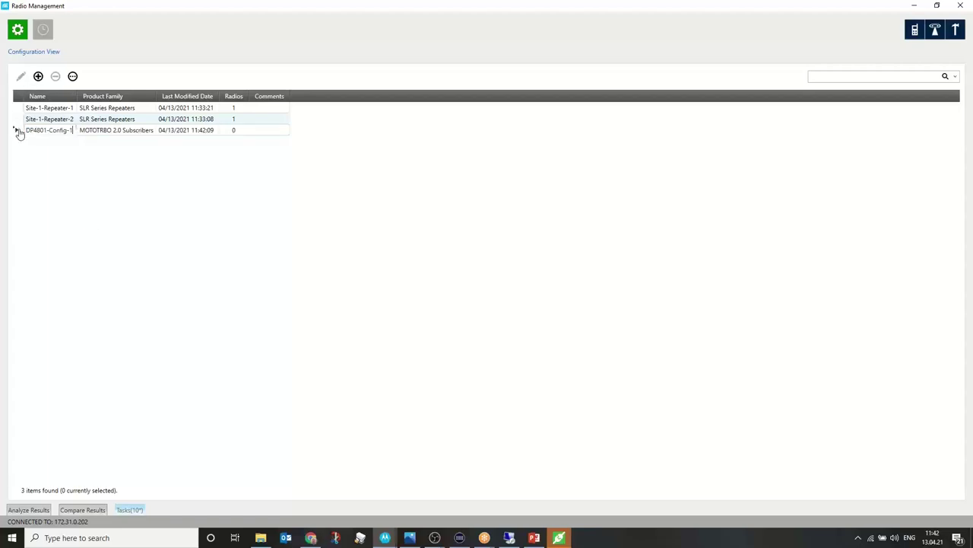
click(18, 131)
click(20, 76)
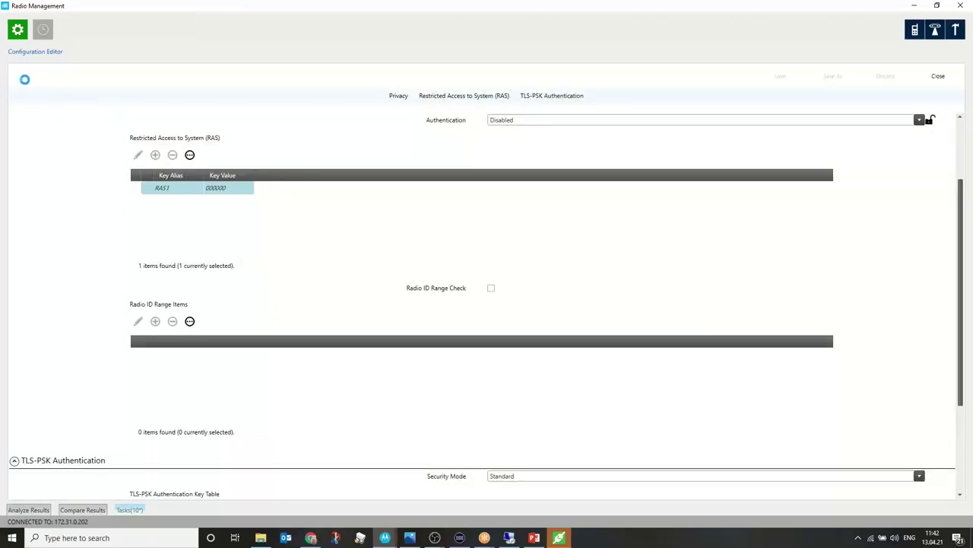
Expand General settings and Contacts > Contacts in DP4801-Config-1's category tree to show Call1
click(29, 96)
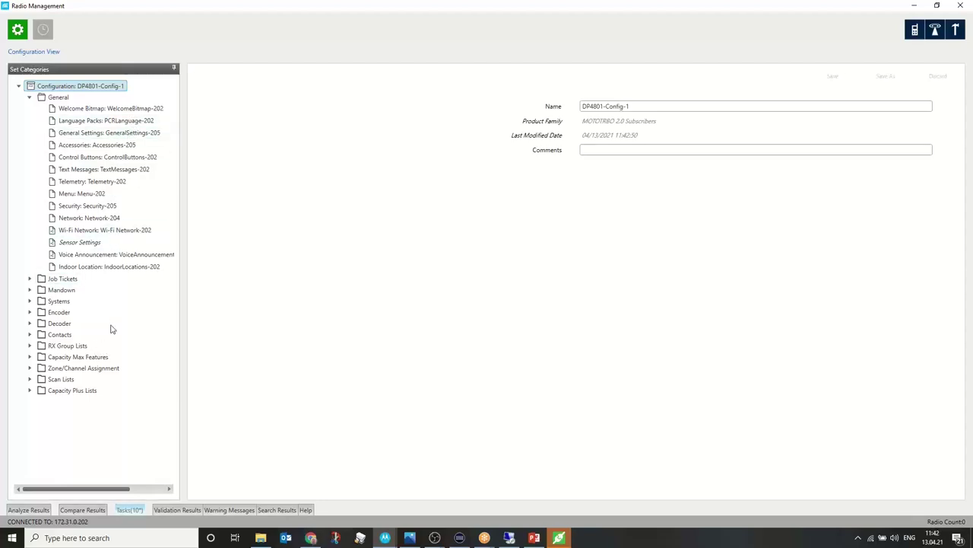
click(30, 336)
click(41, 346)
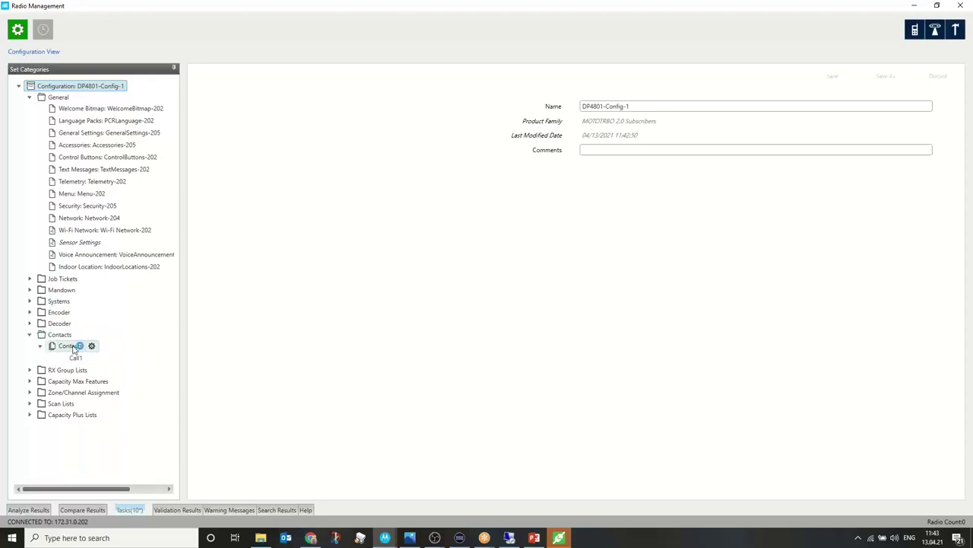
Open the Call1 contact and delete its existing Capacity Plus call entry
click(74, 346)
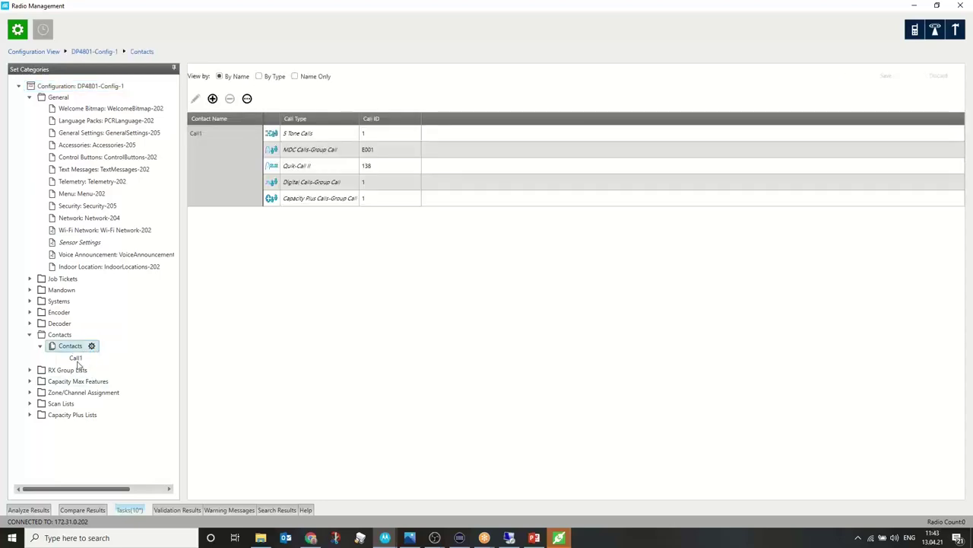
click(76, 358)
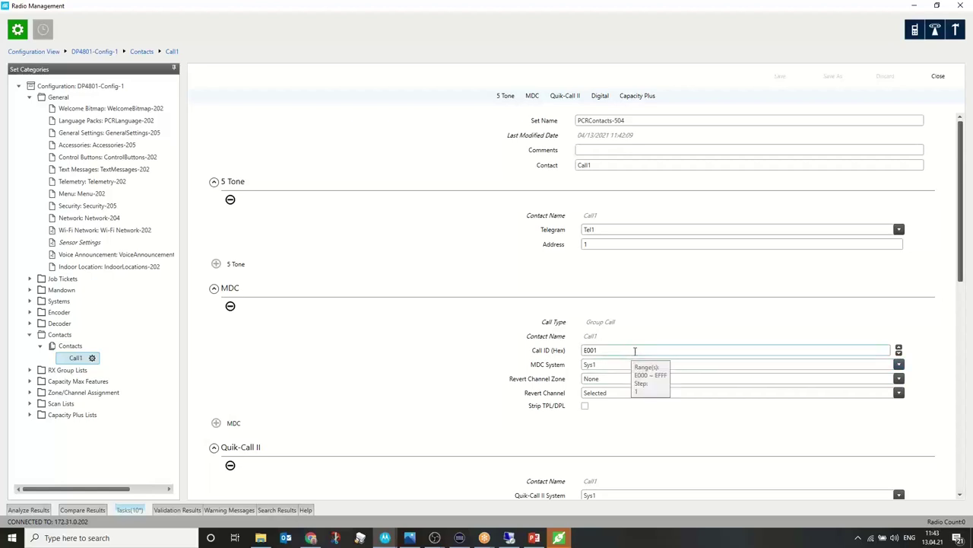
scroll(638, 355, down, 1)
scroll(639, 356, down, 10)
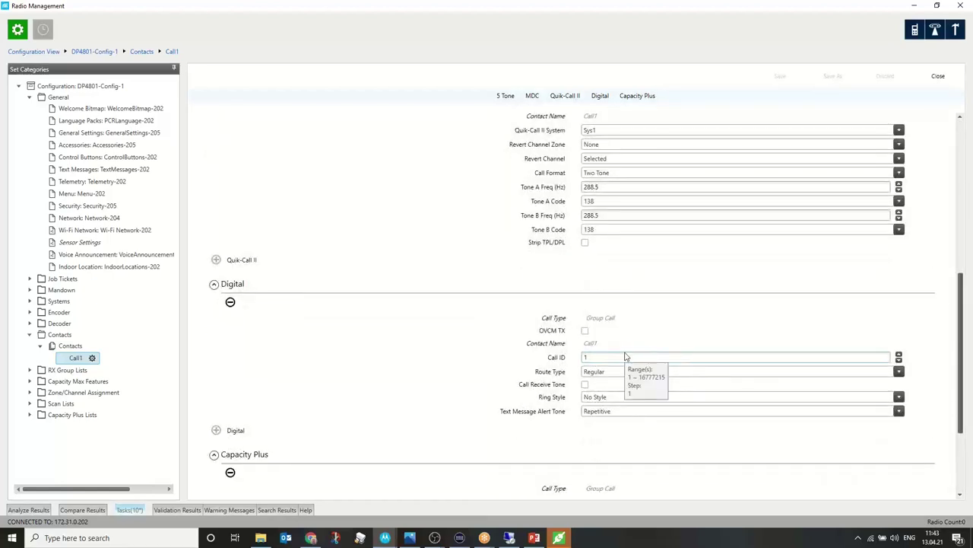
scroll(626, 355, down, 3)
scroll(626, 355, down, 1)
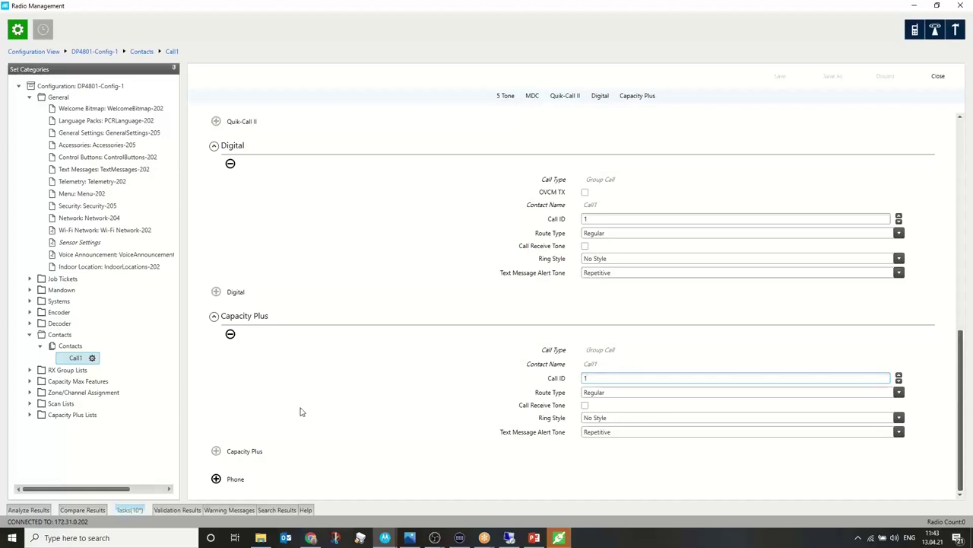
click(232, 336)
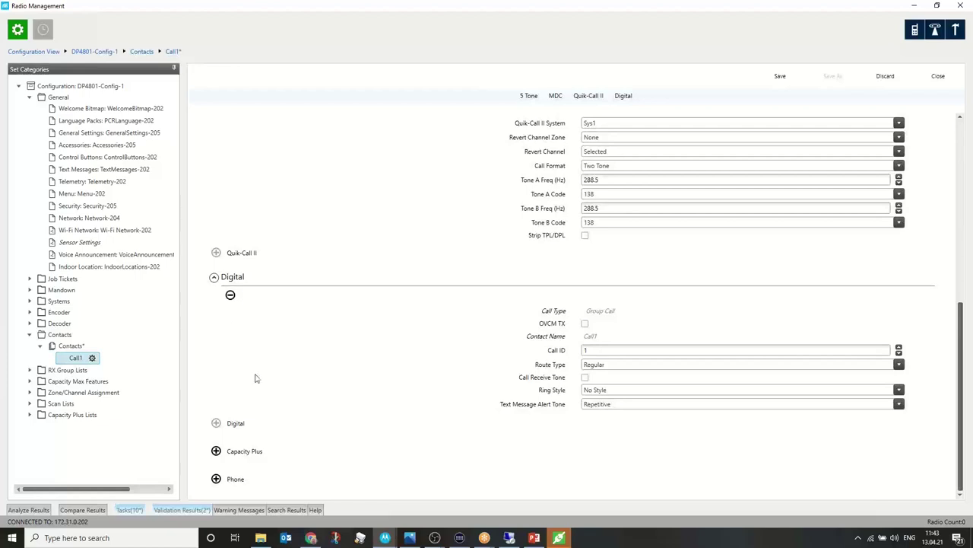
Add a Capacity Plus group call with Call ID 1 to Call1, rename it Talkgroup 1, and save
click(216, 451)
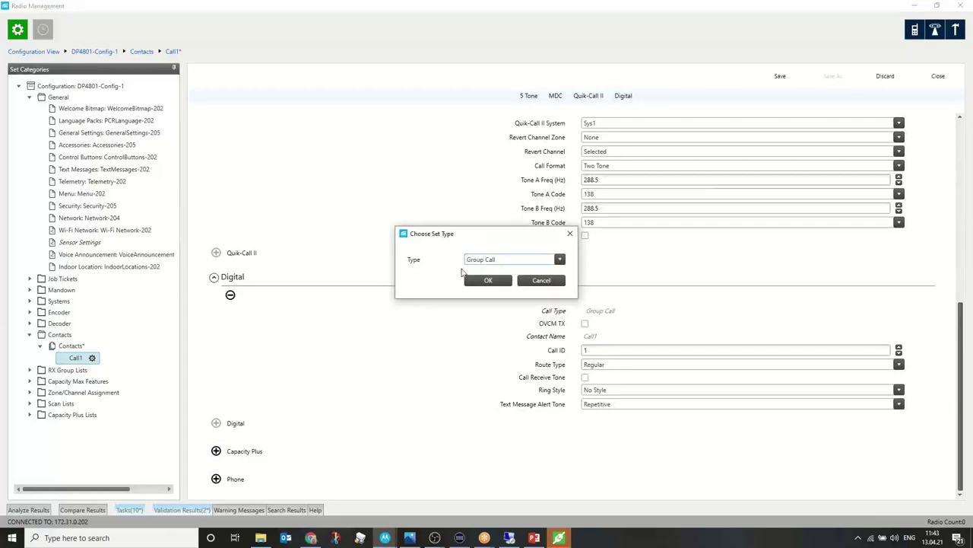
click(488, 280)
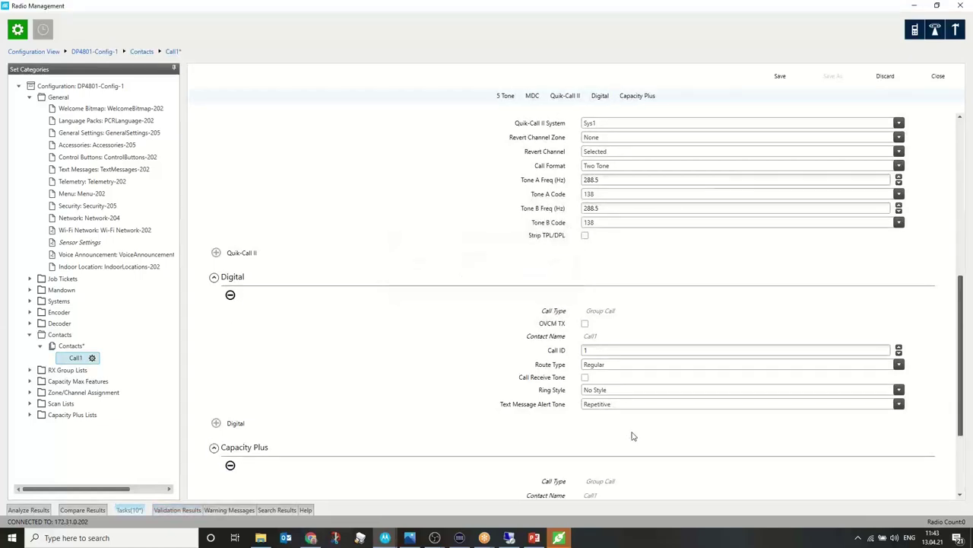
scroll(632, 438, down, 3)
click(605, 378)
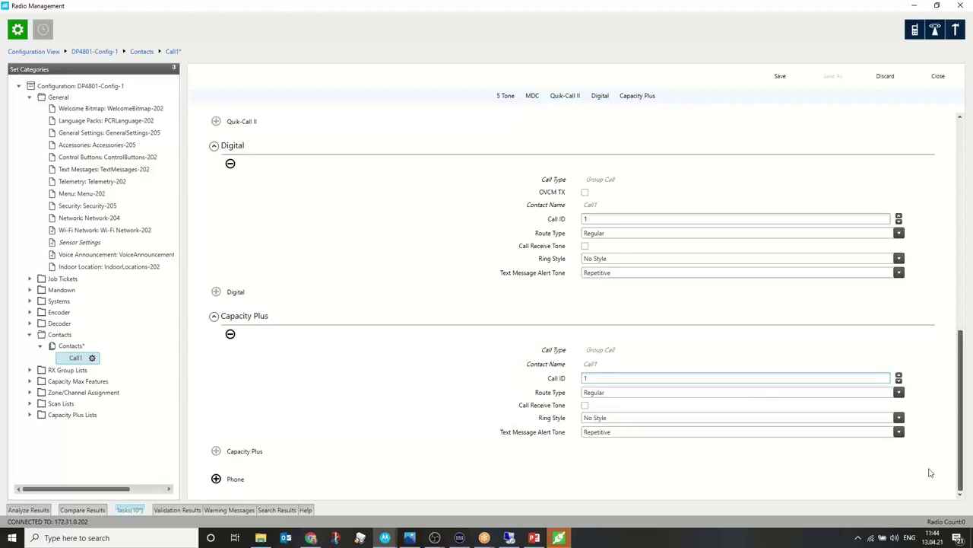
drag(962, 449, 962, 236)
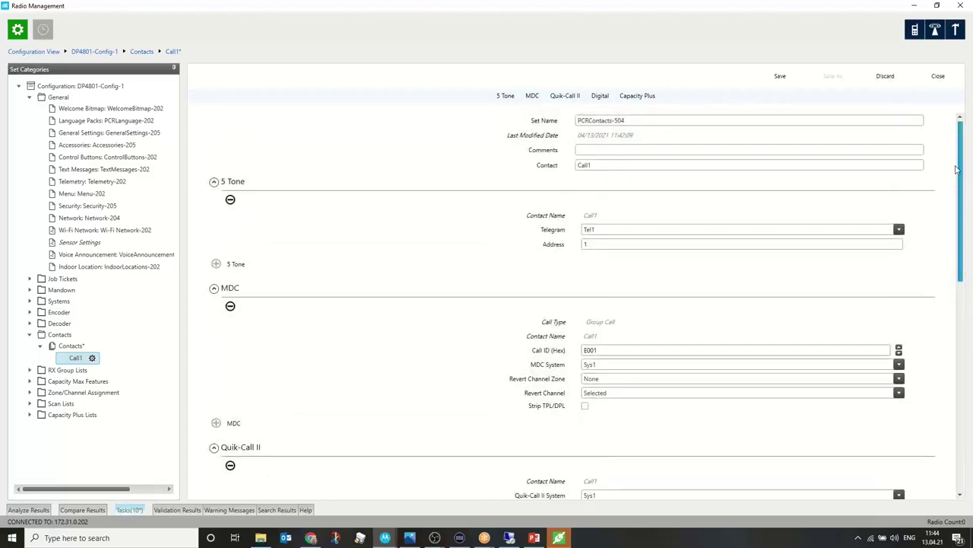
click(606, 166)
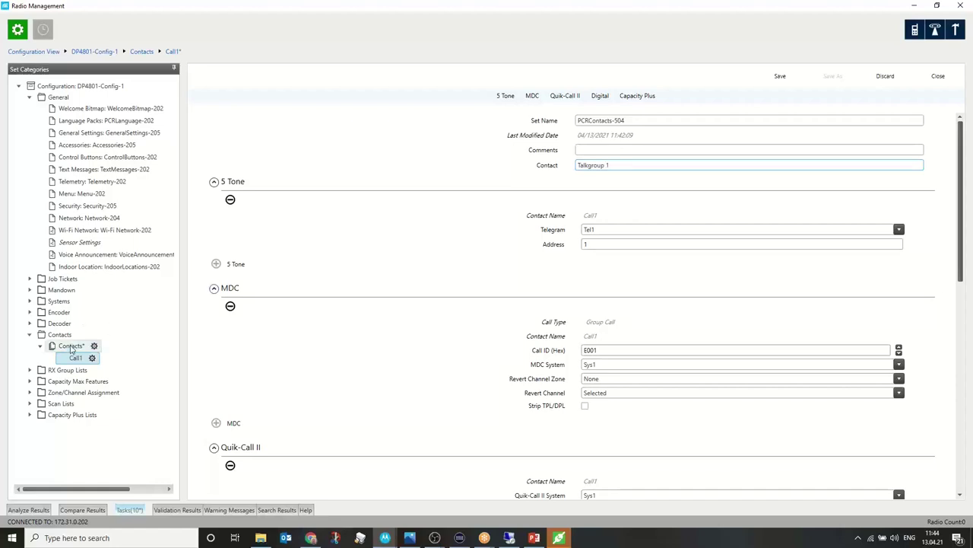
click(781, 77)
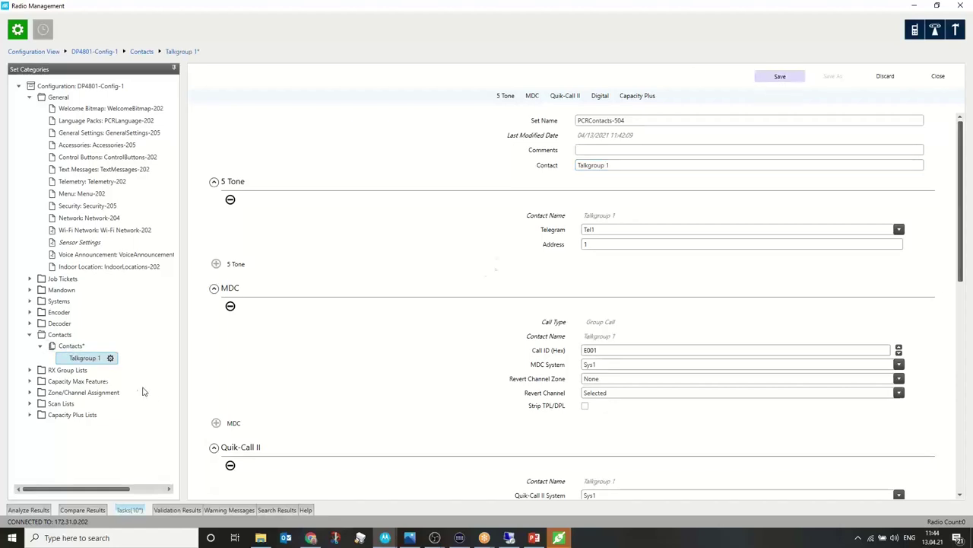
click(76, 345)
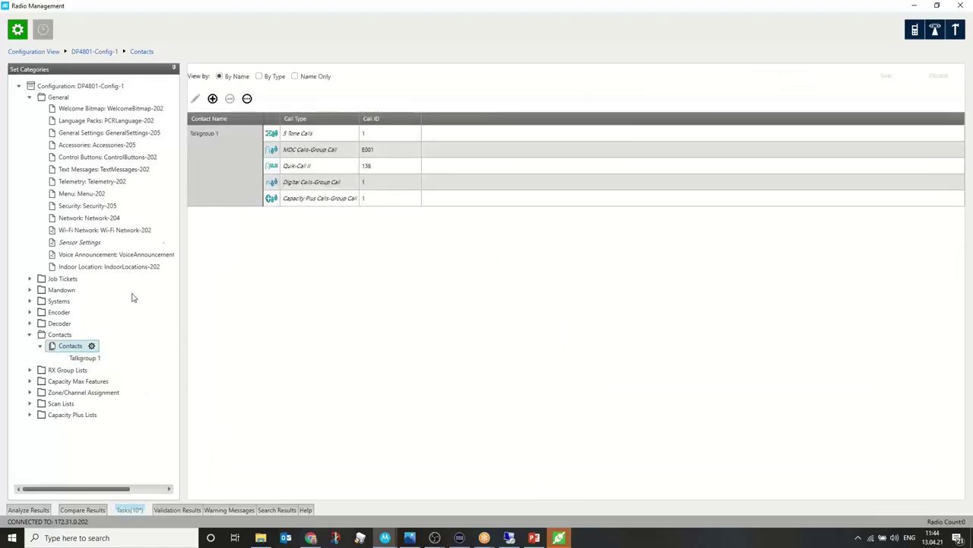
Create a new contact Talkgroup 2 with a Capacity Plus group call, Call ID 2, and save it
click(247, 98)
click(268, 114)
click(216, 282)
click(489, 278)
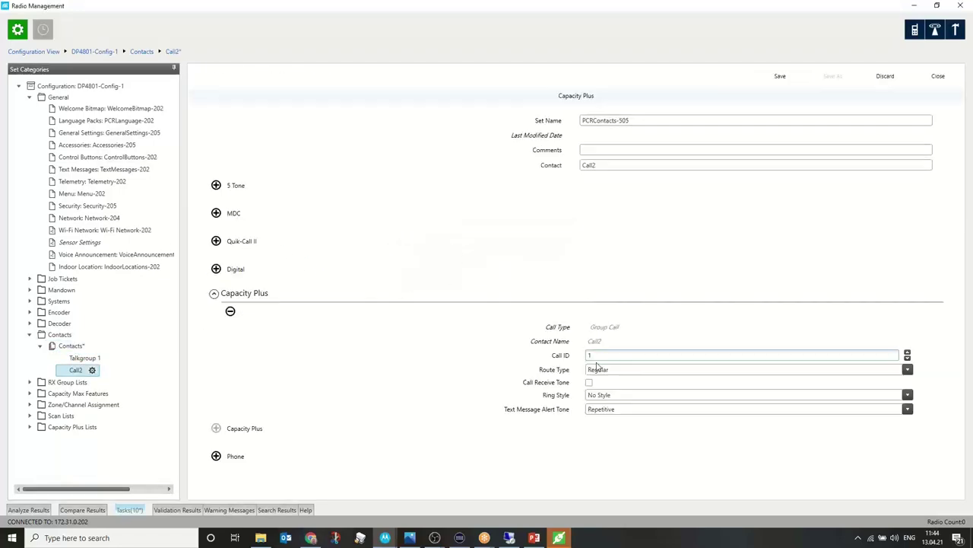
click(612, 355)
text(2)
double_click(589, 165)
text(Talkgroup 2)
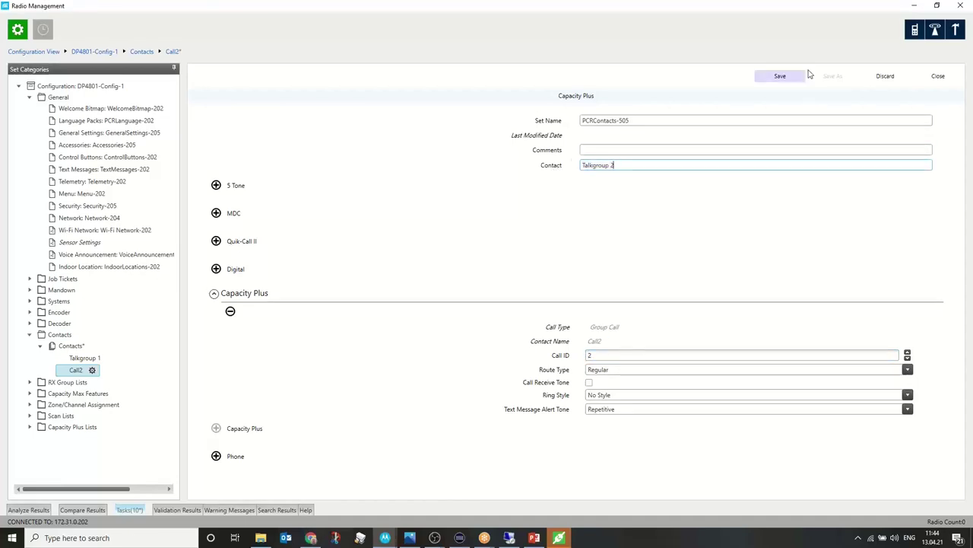
click(780, 76)
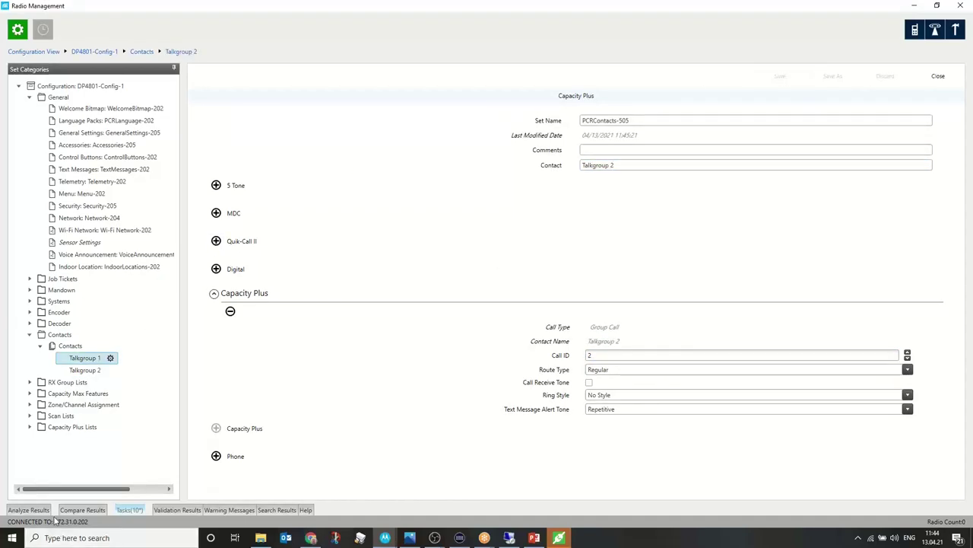
click(76, 347)
Create a Capacity Plus private-call contact named Radio 101 and save it
click(213, 98)
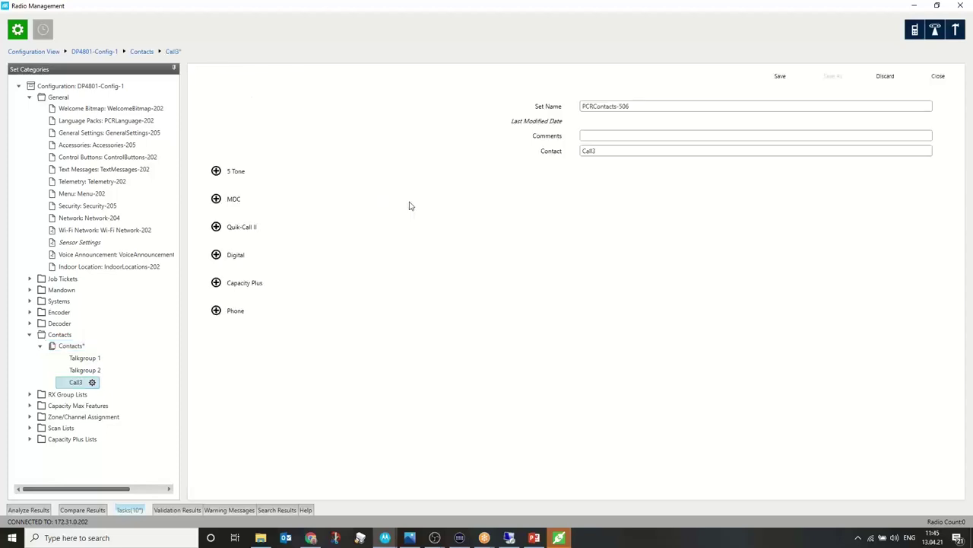
click(215, 283)
click(517, 258)
click(479, 278)
click(491, 279)
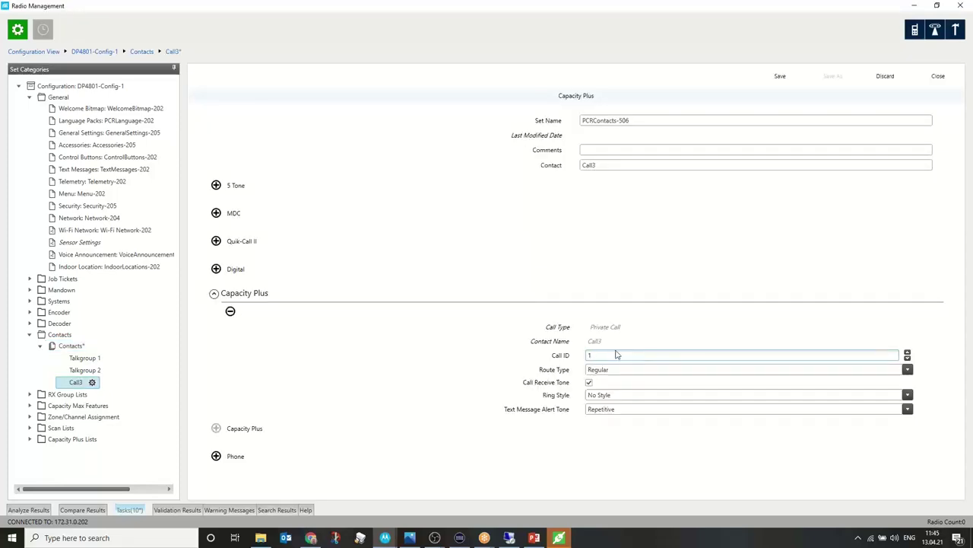
click(612, 164)
text(Radio 101)
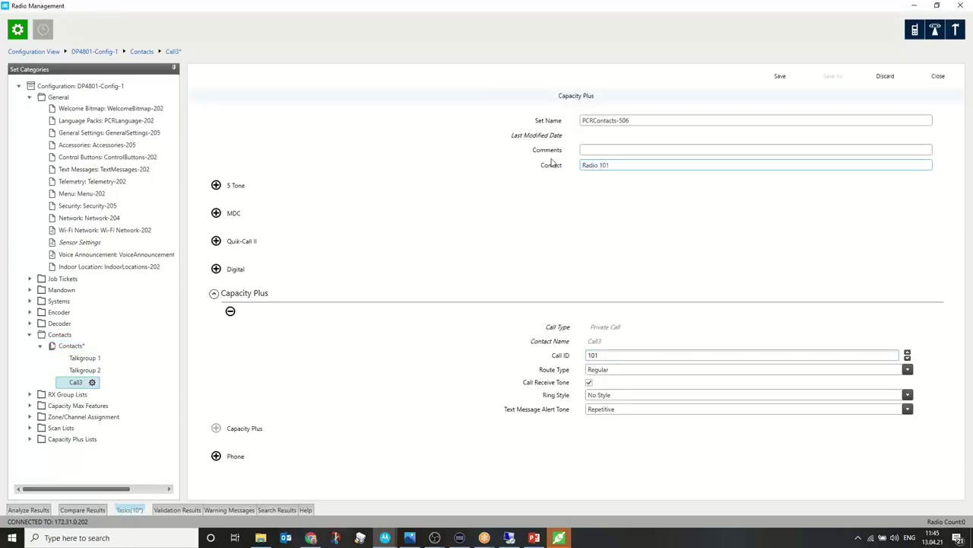
click(779, 76)
click(938, 76)
Create and save a Capacity Plus private-call contact Radio 102, then expand RX Group Lists
click(213, 99)
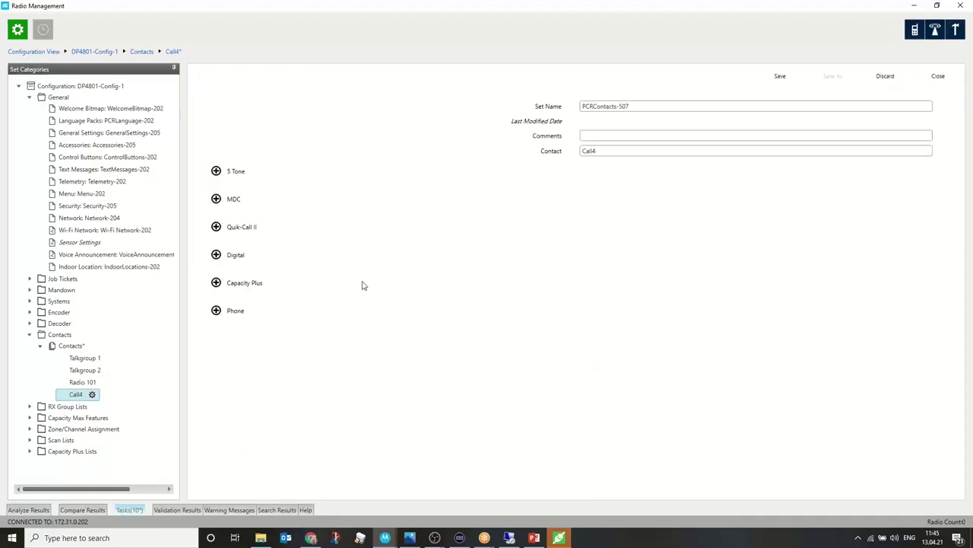
click(215, 283)
click(504, 258)
click(486, 282)
click(489, 281)
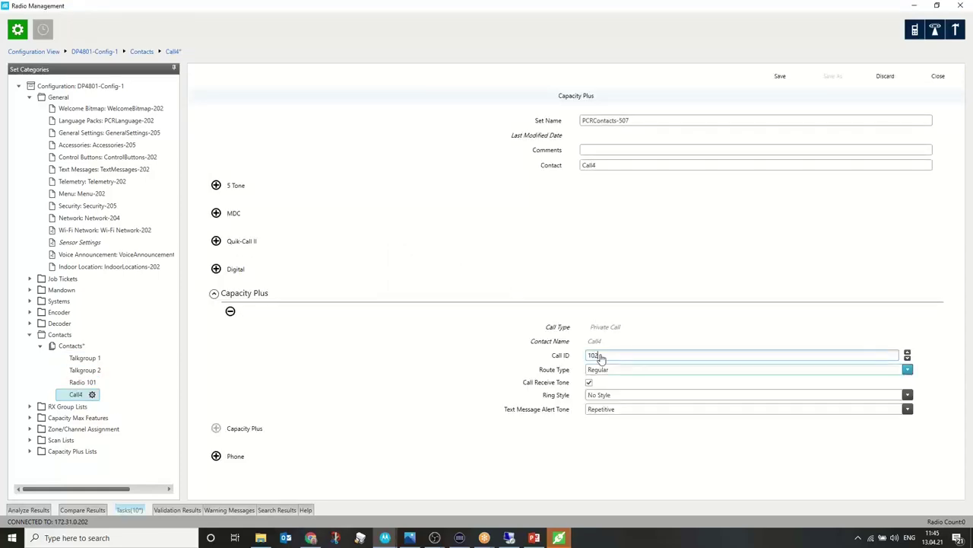
double_click(589, 165)
text(Radio 102)
click(780, 76)
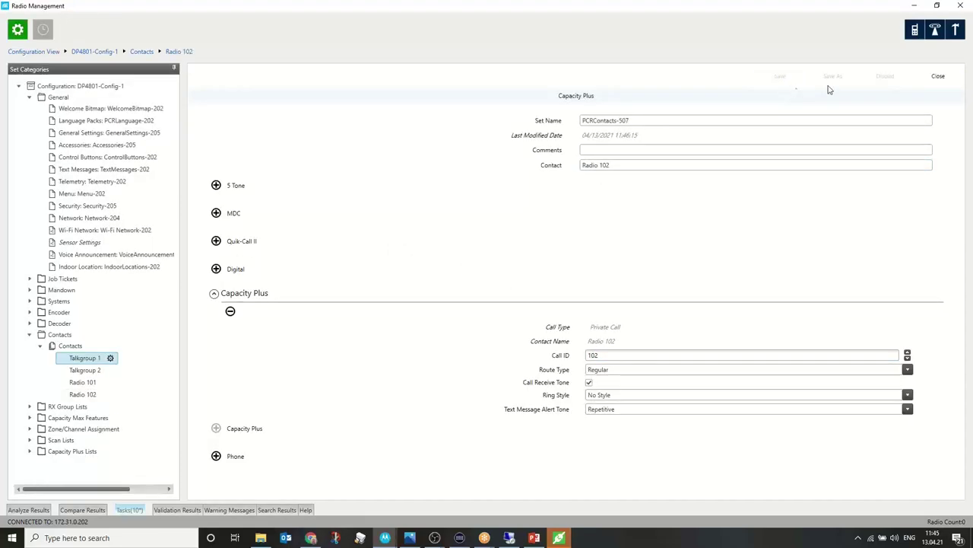
click(938, 76)
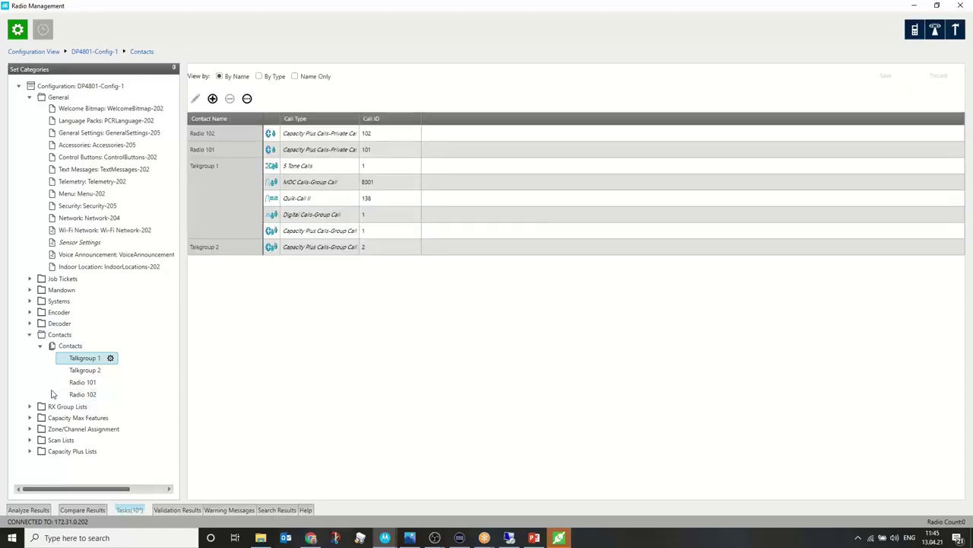
click(31, 407)
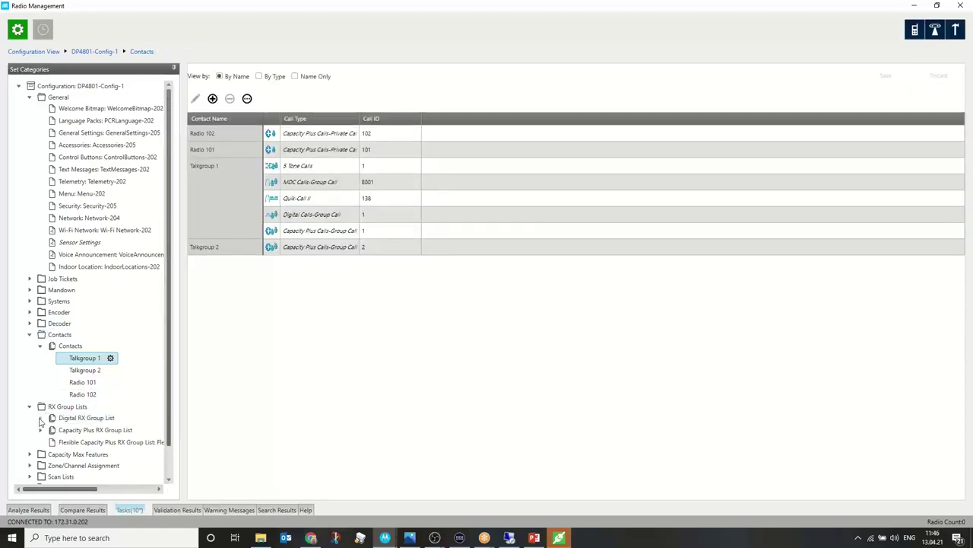
Rename Capacity Plus RX group list List1, whose member is Talkgroup 1, to Talkgroup 1 and save the set
click(40, 430)
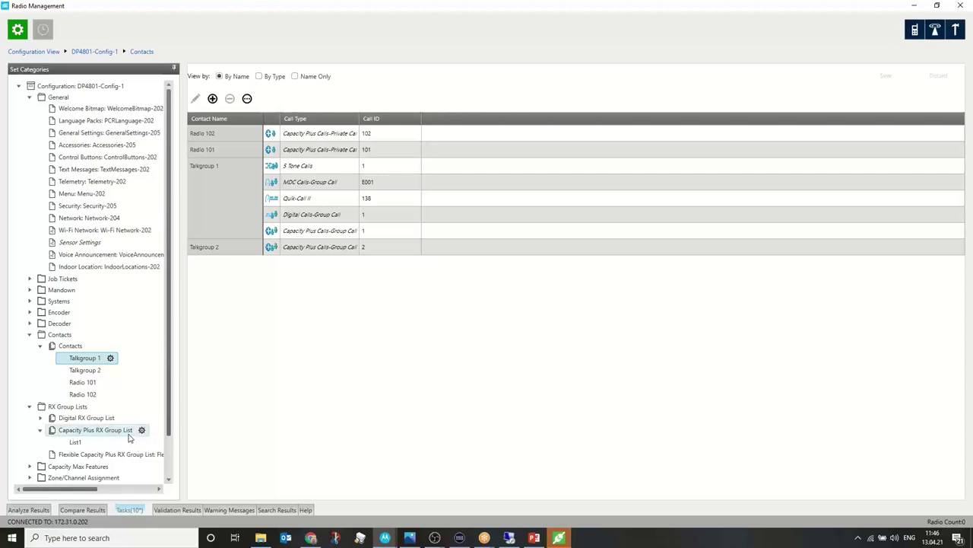
click(77, 443)
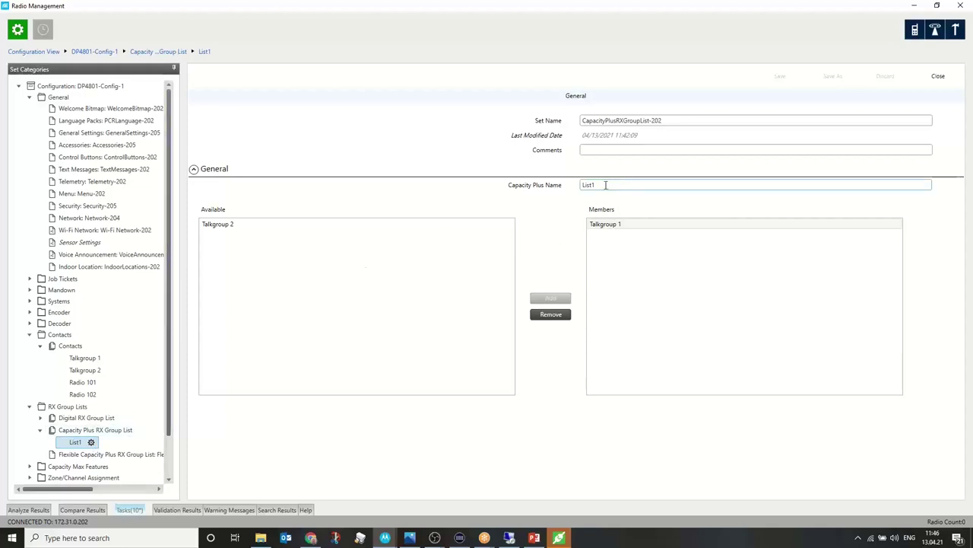
click(613, 226)
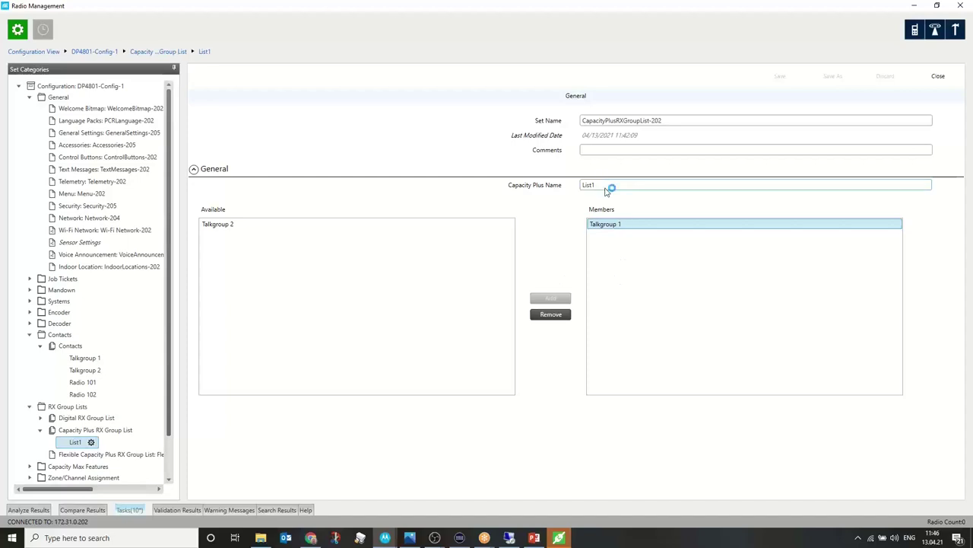
double_click(608, 186)
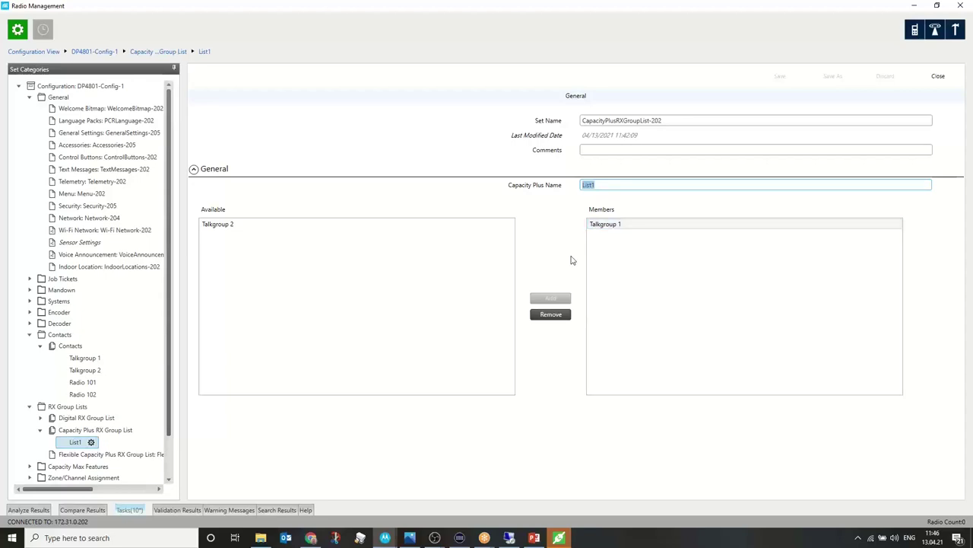
text(Talkgroup 1)
click(122, 431)
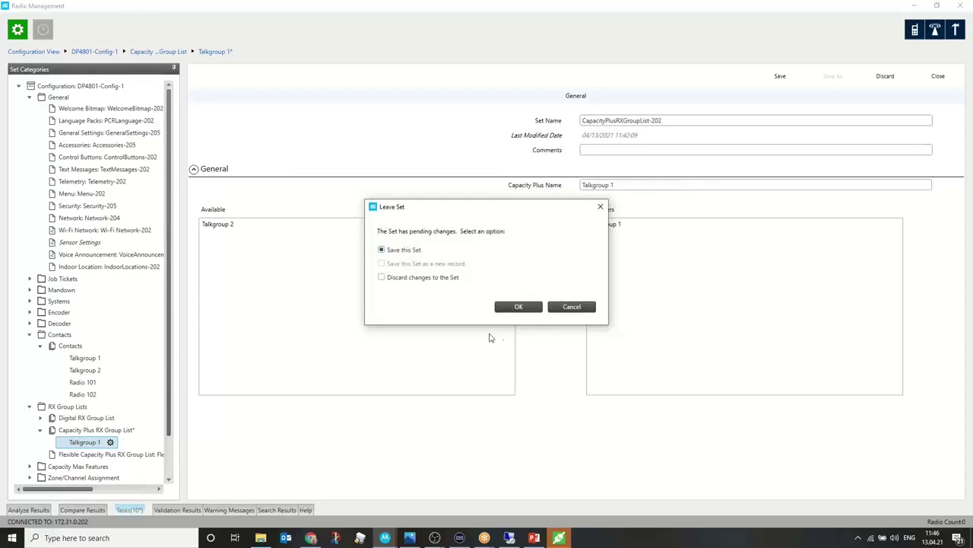
click(519, 307)
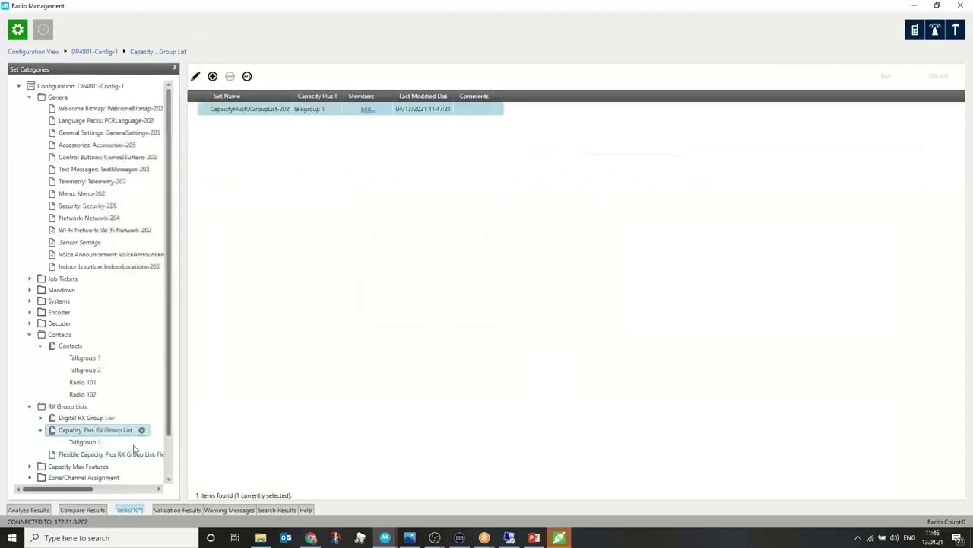
Add a new Capacity Plus RX group list with Talkgroup 2 as its member
click(213, 77)
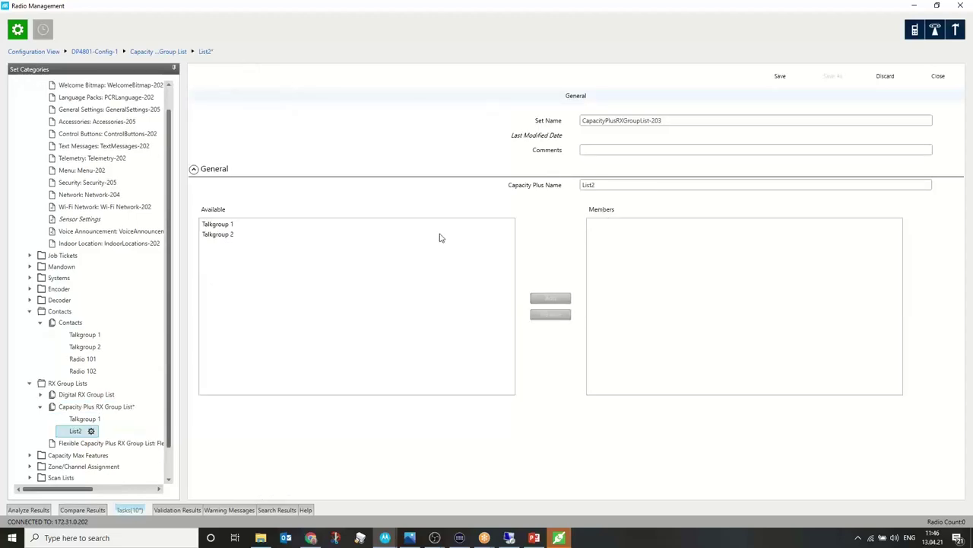
click(250, 234)
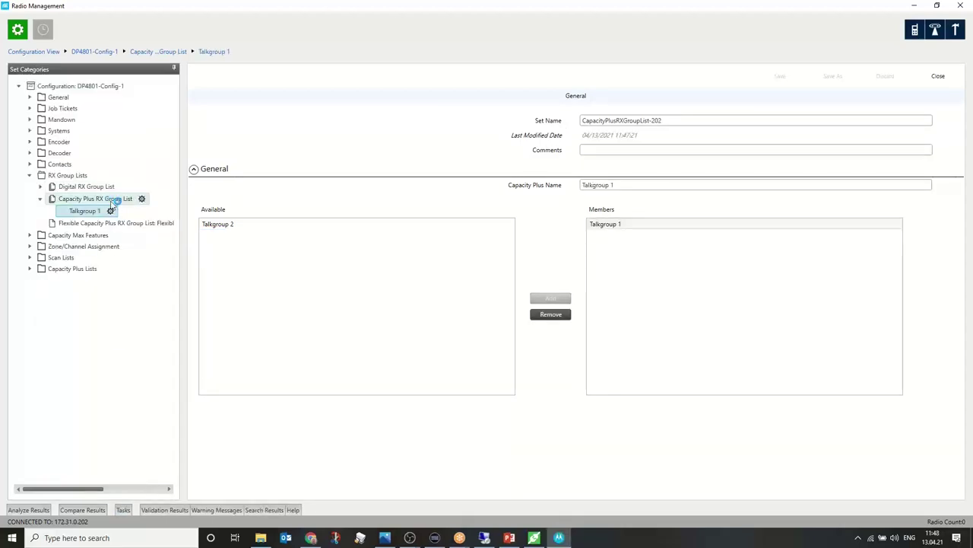
click(114, 200)
click(213, 76)
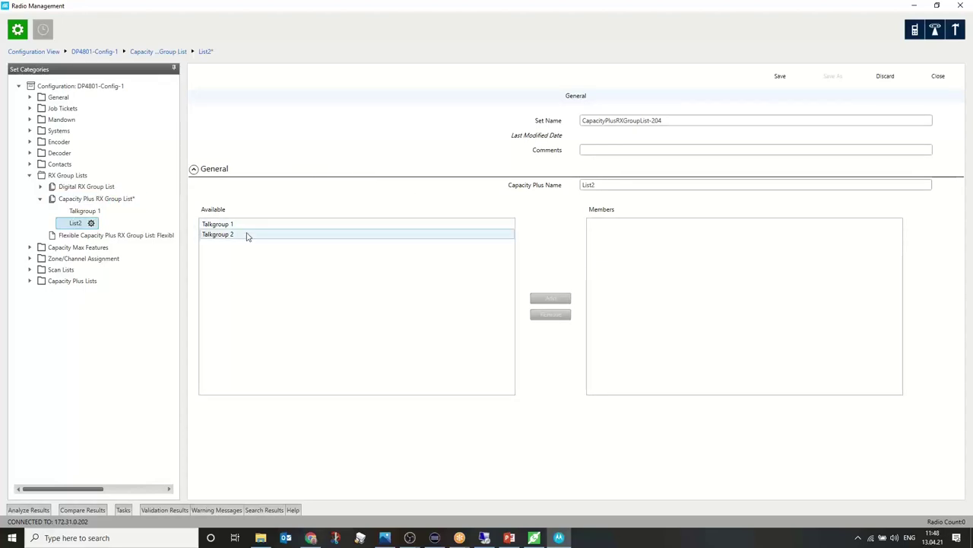
click(245, 233)
click(552, 298)
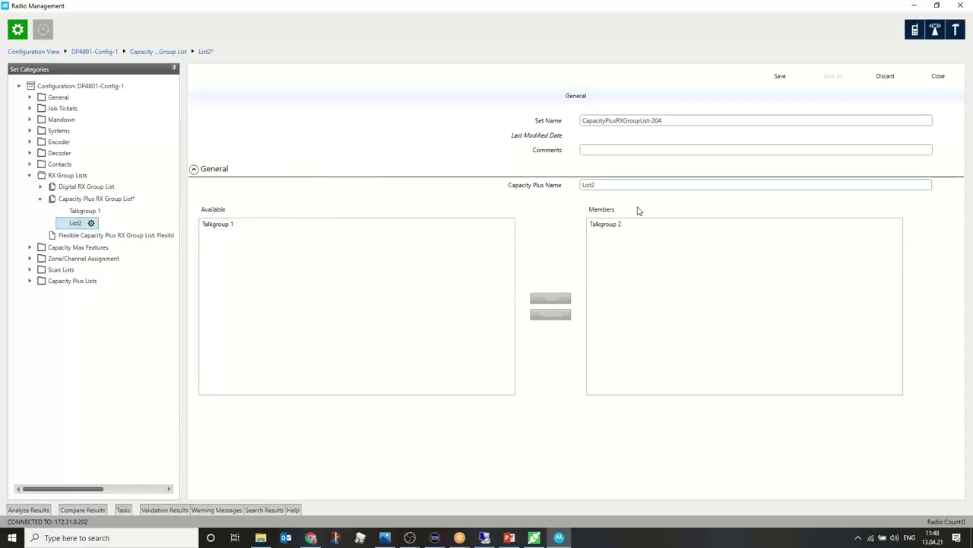
Rename the new list from List2 to Talkgroup 2, save it, and expand Zone/Channel Assignment > Zone
drag(606, 187, 560, 186)
text(Talkgroup 2)
click(596, 153)
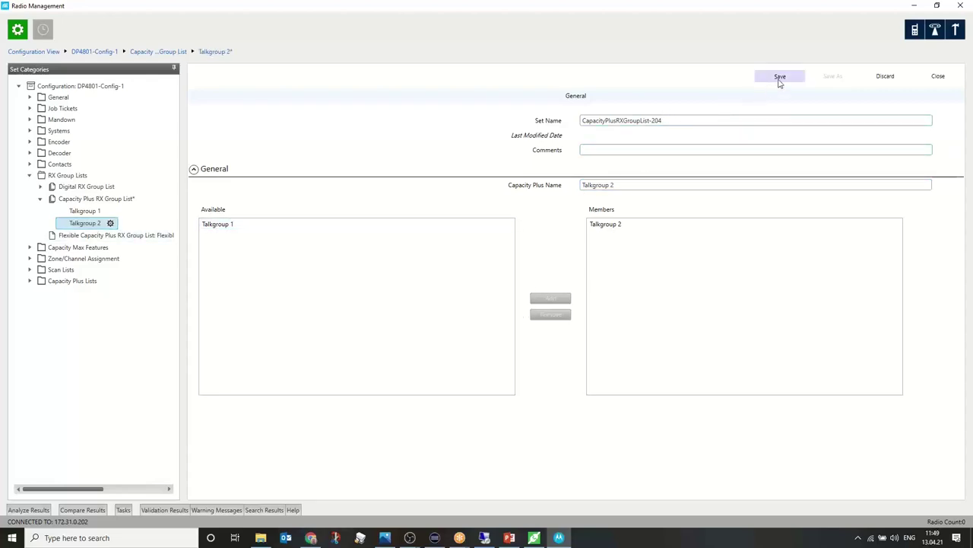
click(780, 78)
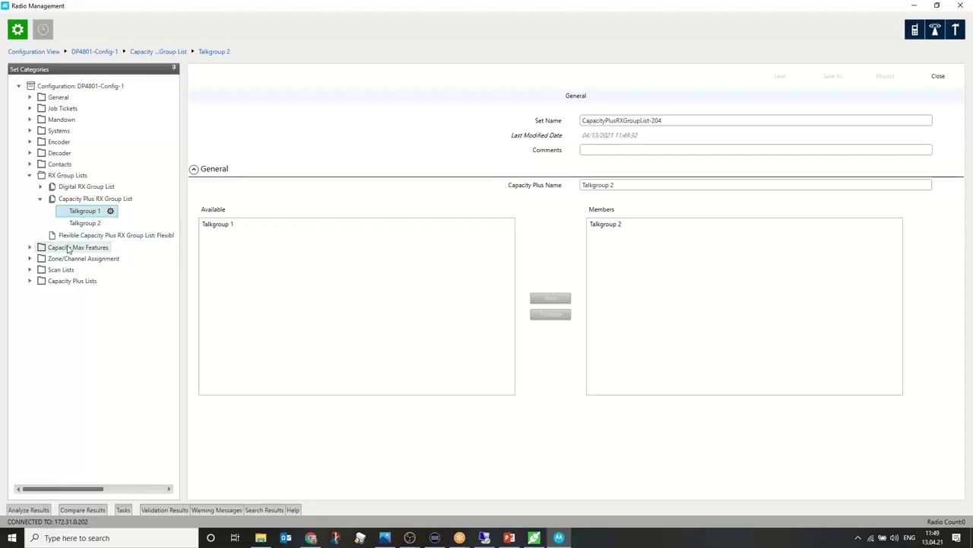
click(29, 259)
click(41, 271)
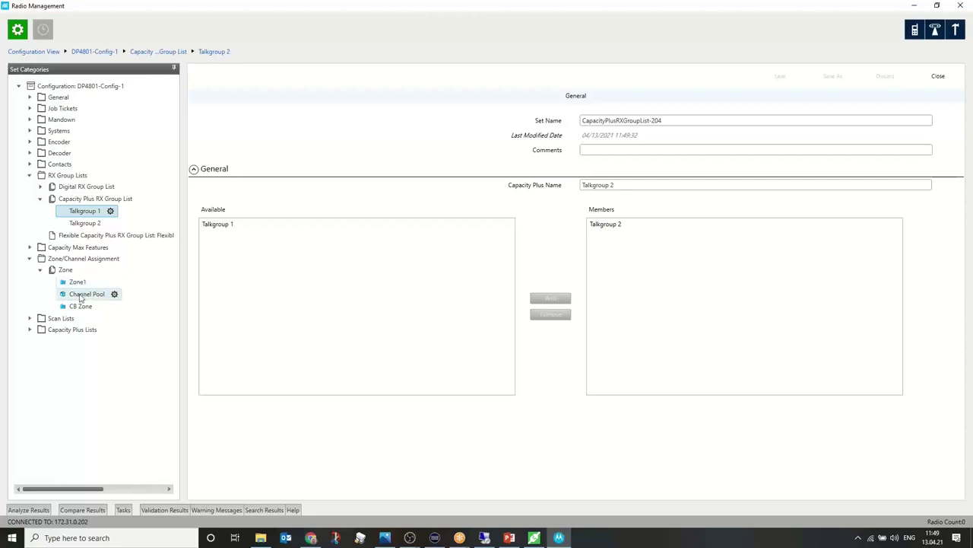
Select Zone1 under Zone/Channel Assignment > Zone to show its channel list
click(77, 283)
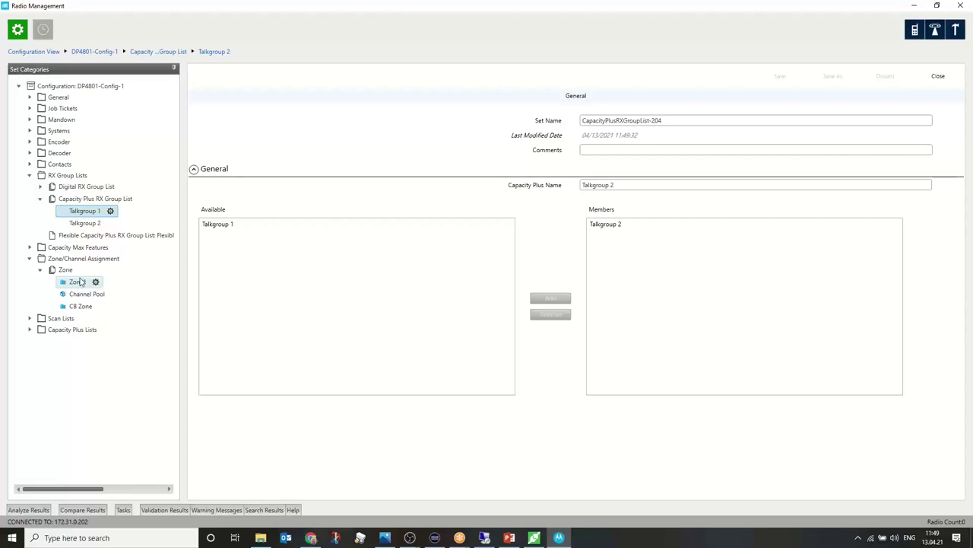
click(77, 282)
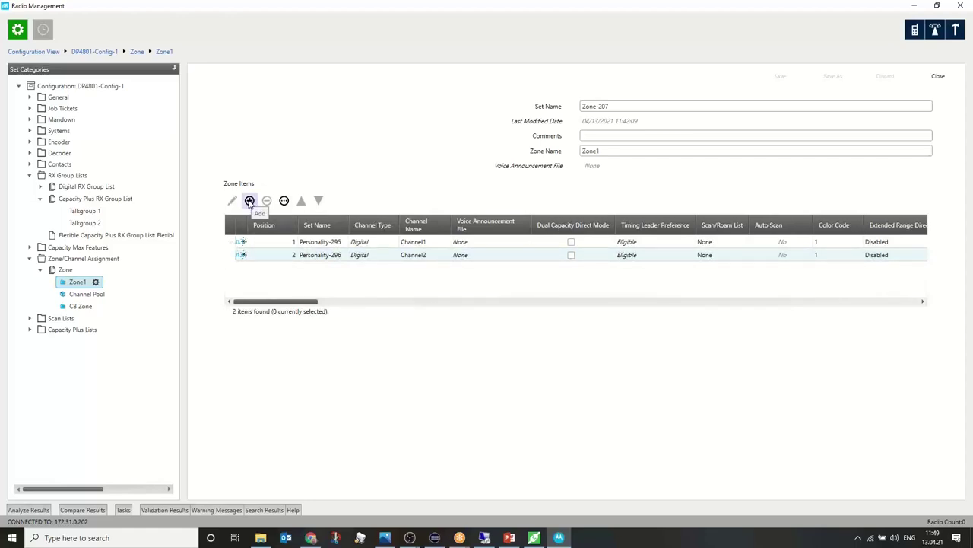
Add a Capacity Plus Personality (Linked) channel to Zone1 and remove the two digital channels
click(249, 201)
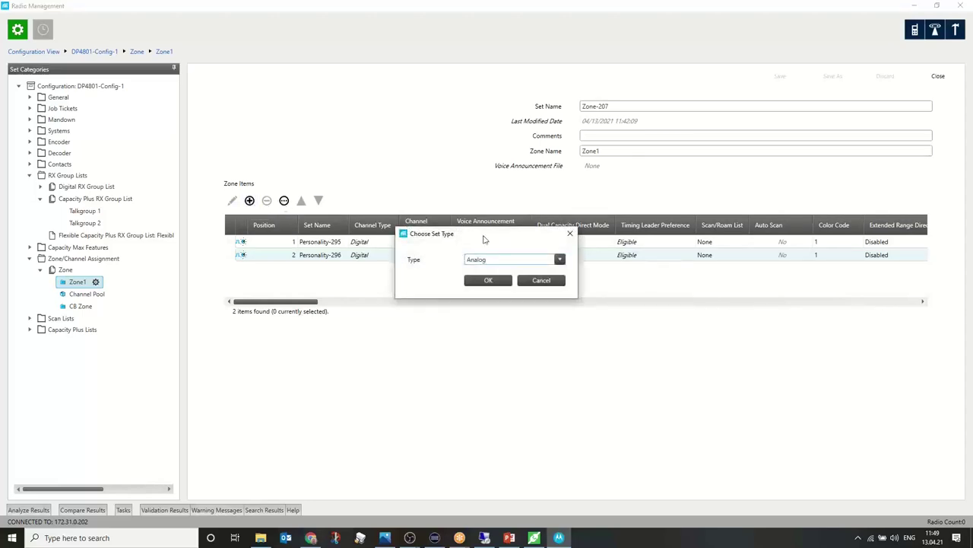
click(559, 260)
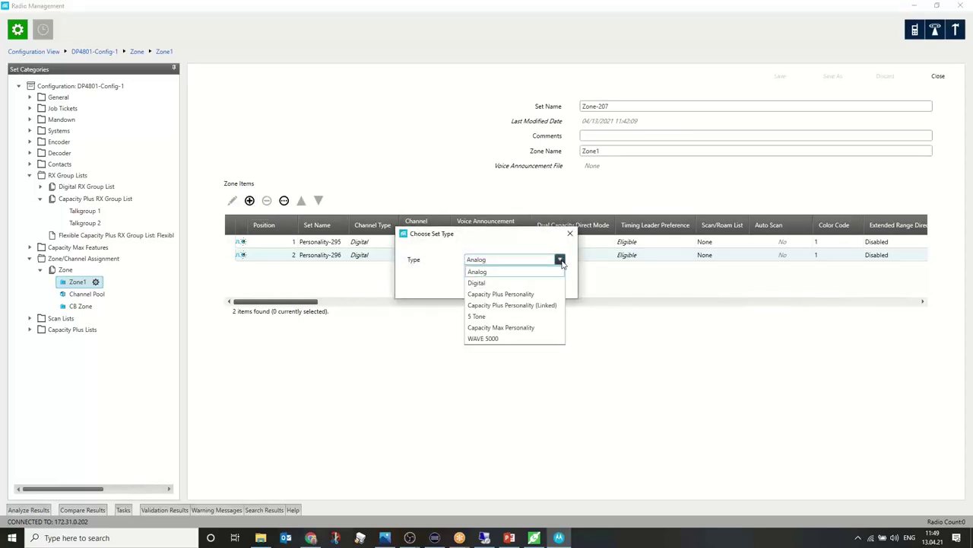
click(537, 306)
click(488, 281)
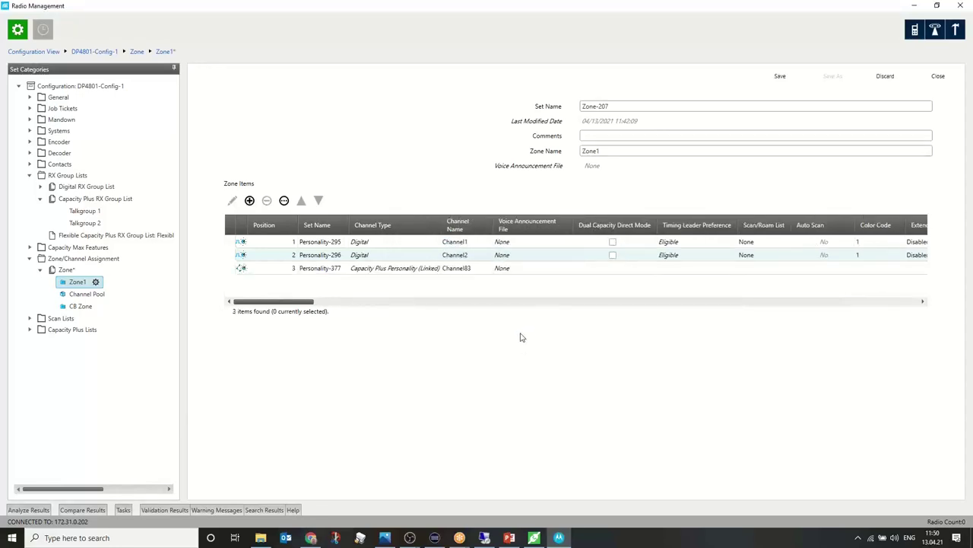
drag(229, 259, 230, 243)
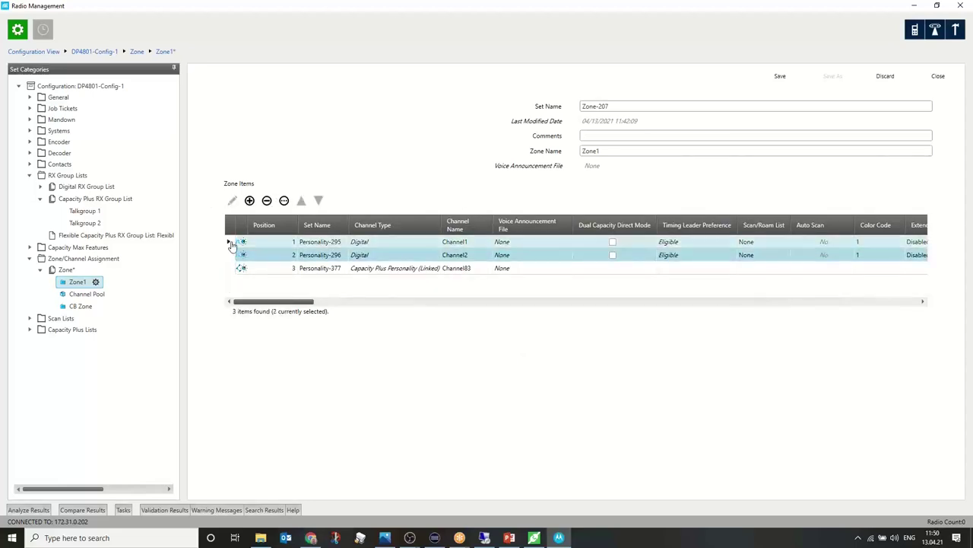
click(266, 200)
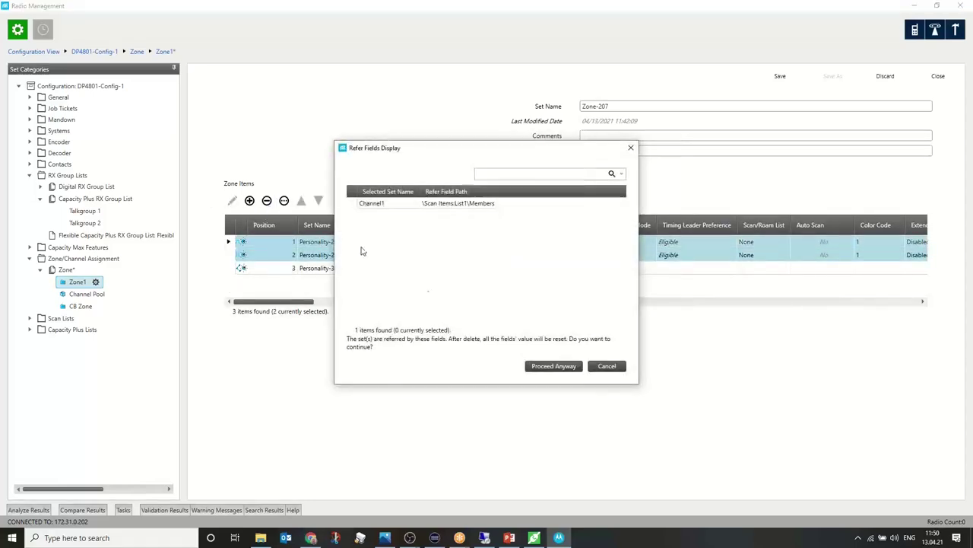
click(559, 366)
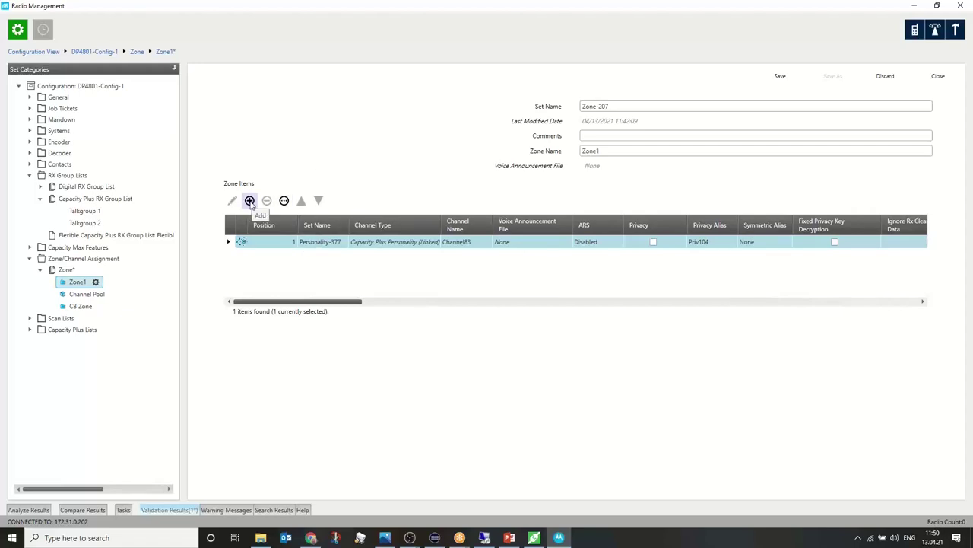
Add a second Capacity Plus Personality (Linked) channel, Channel82, then open Channel83's settings
click(251, 201)
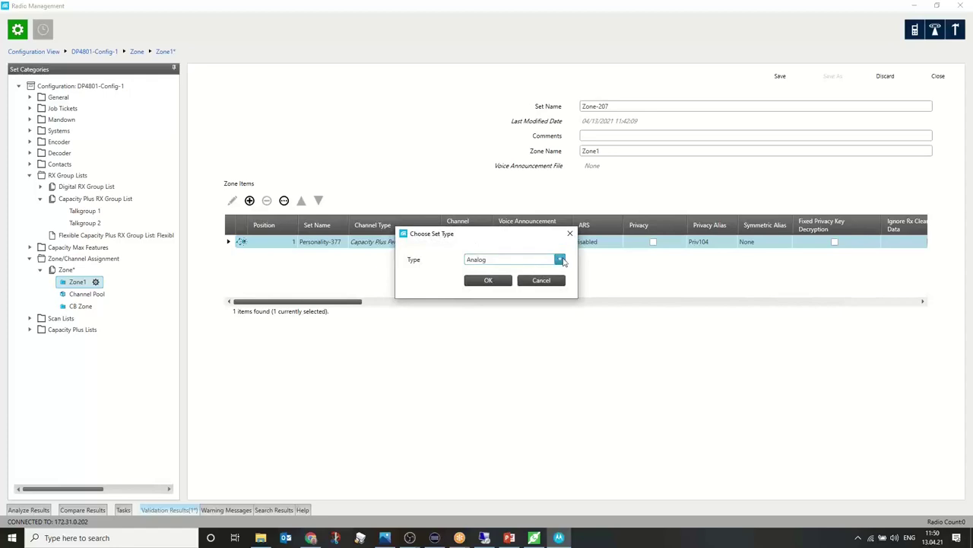
click(560, 260)
click(541, 305)
click(491, 280)
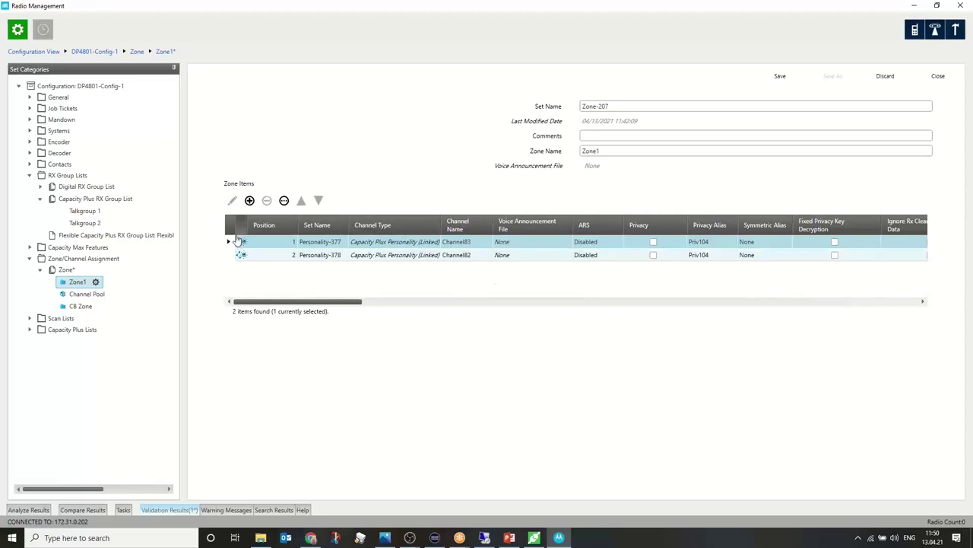
click(230, 256)
click(228, 242)
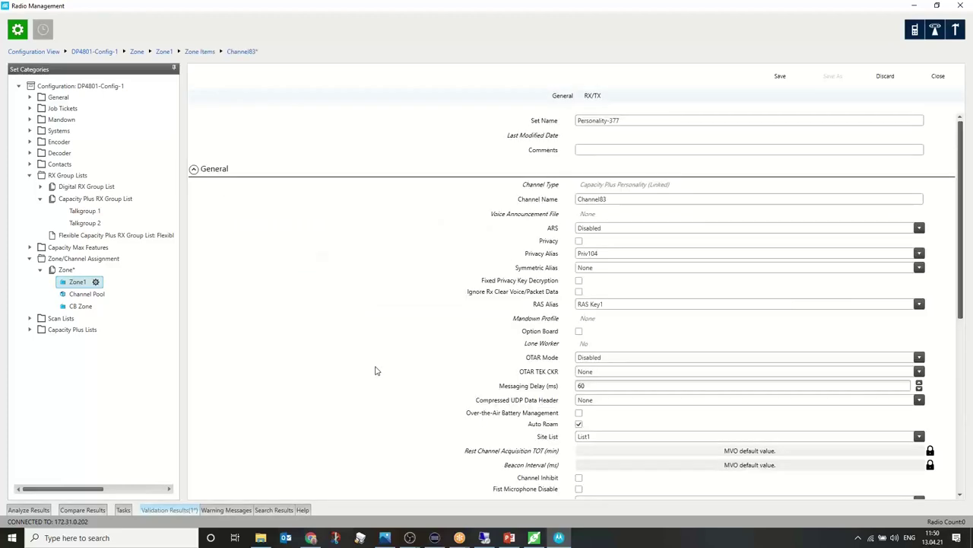
Rename Channel83 to Talkgroup 1 and set its privacy and RAS aliases to None
double_click(586, 200)
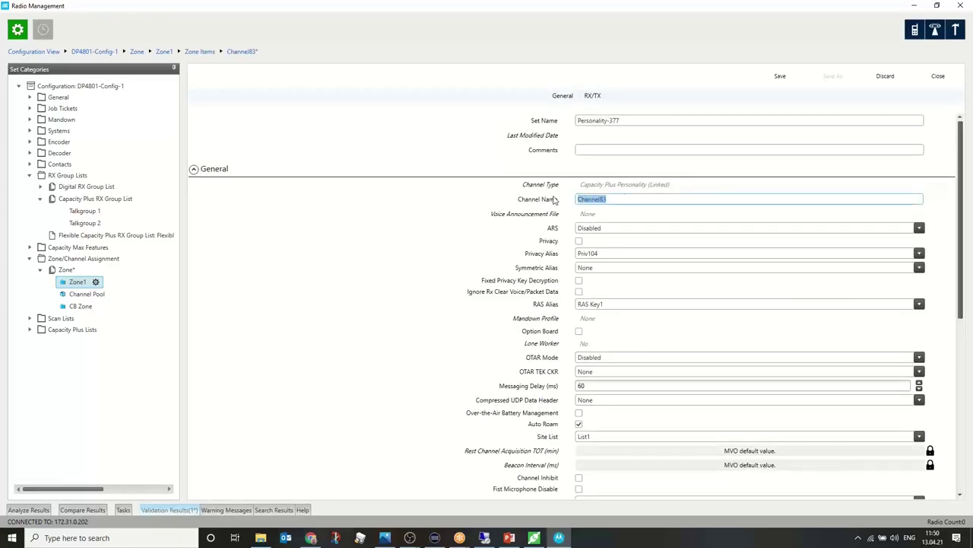
text(Talkgroup 1)
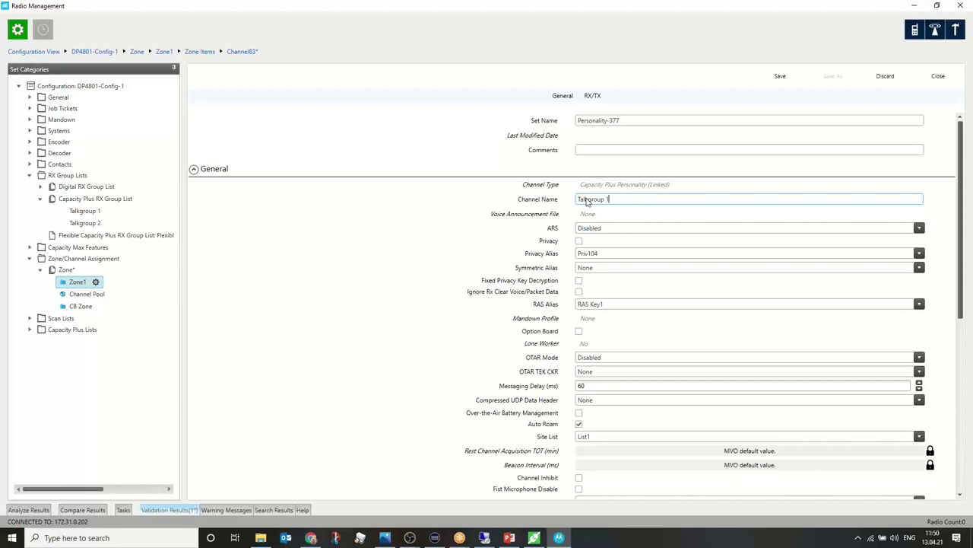
click(616, 259)
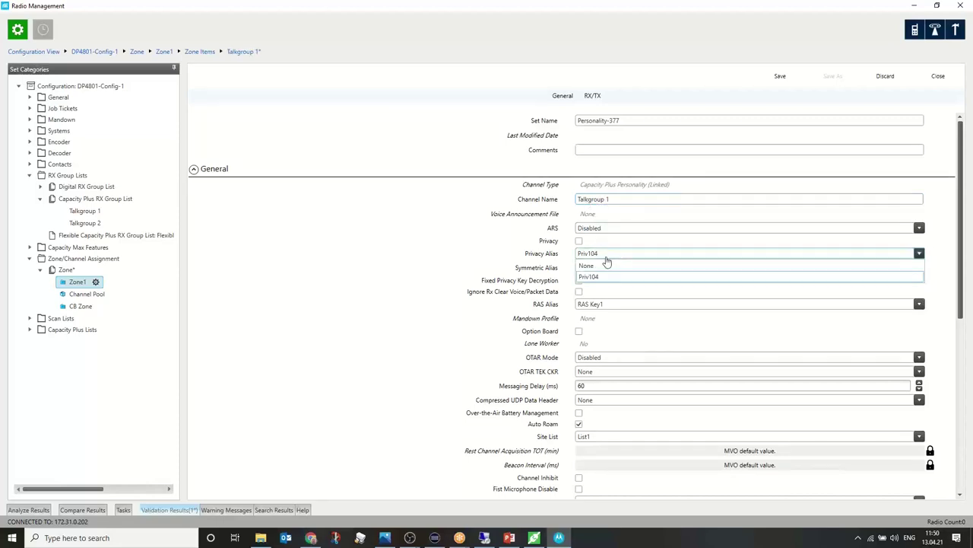
click(603, 266)
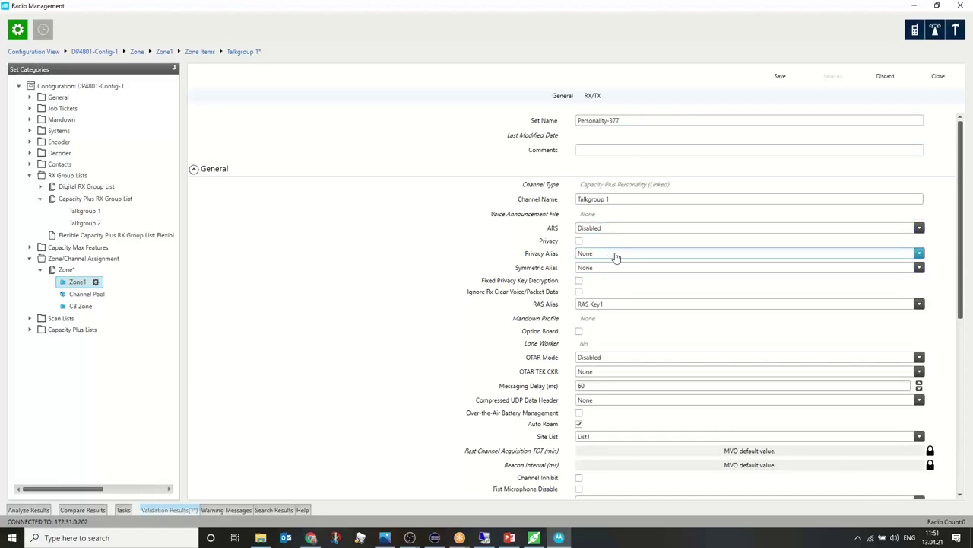
click(624, 304)
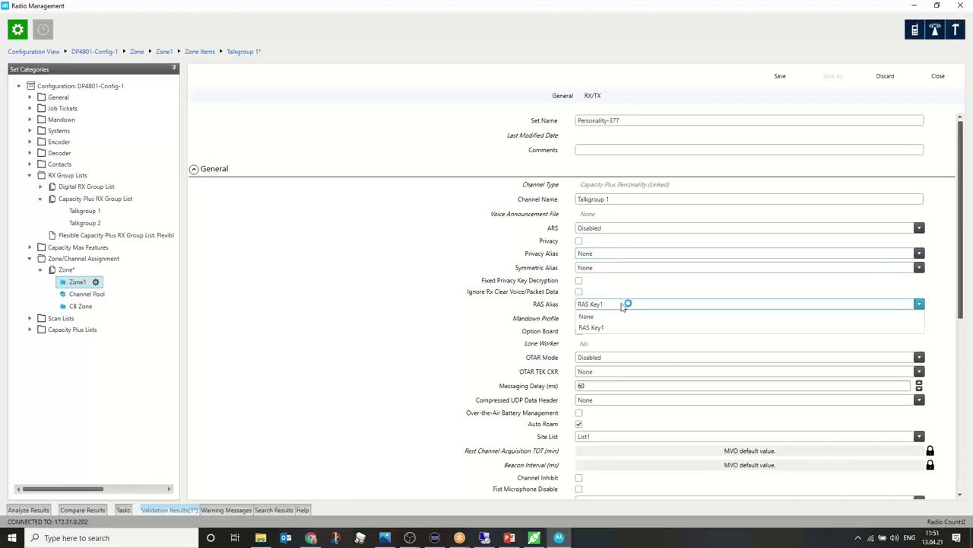
click(613, 318)
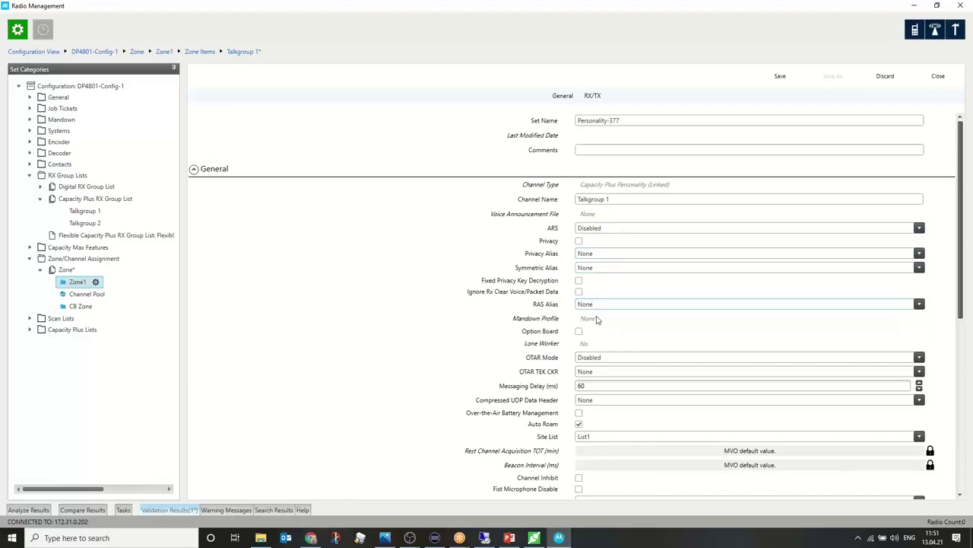
scroll(628, 326, down, 5)
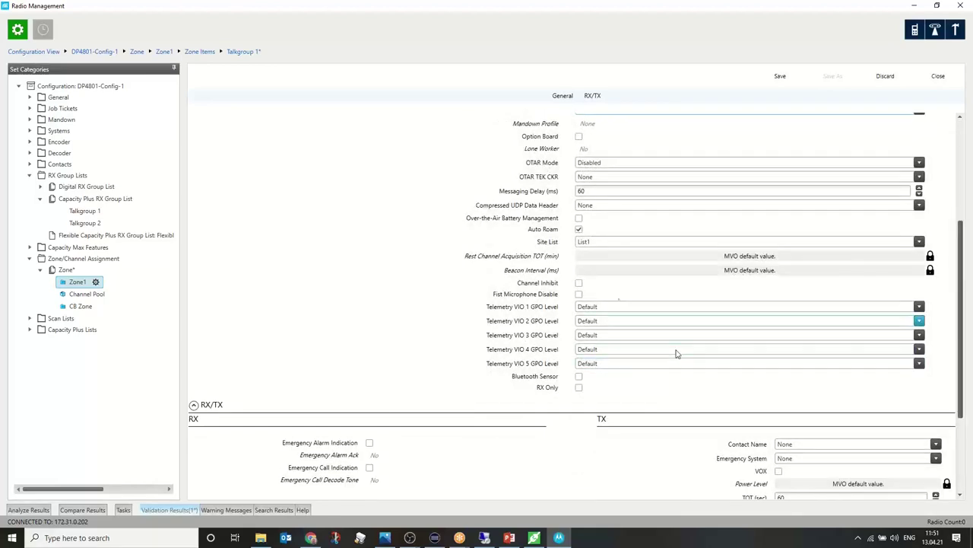
Set the Talkgroup 1 channel's transmit contact to Talkgroup 1
scroll(631, 310, down, 3)
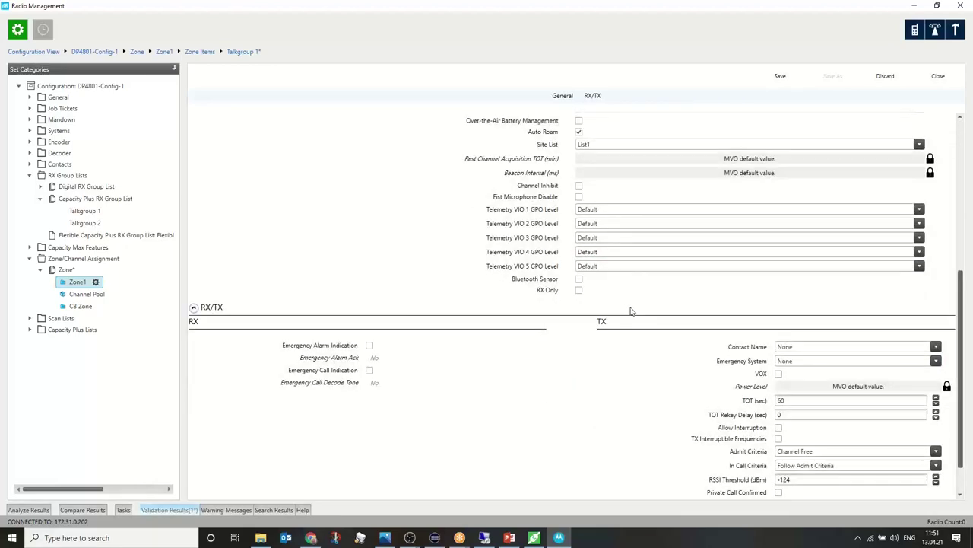
scroll(630, 310, down, 1)
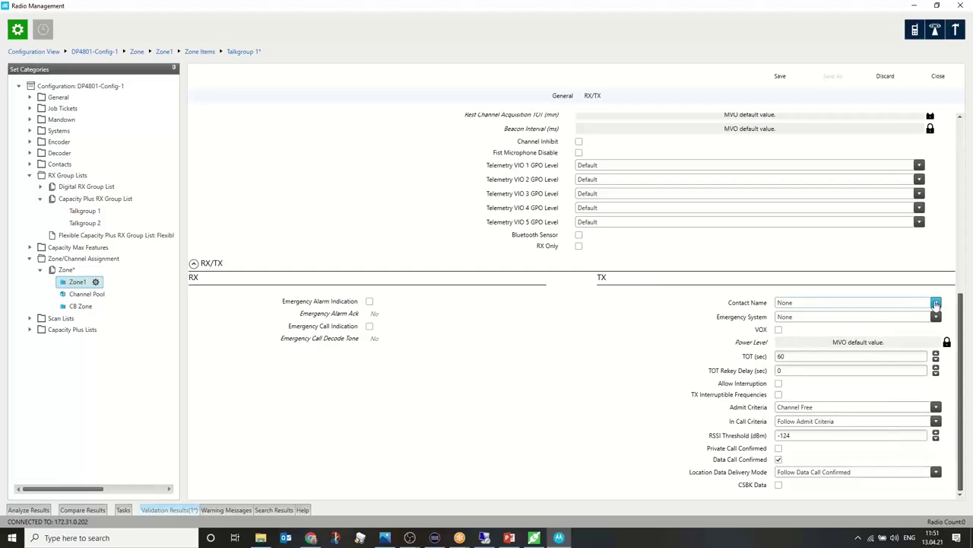
click(935, 303)
click(834, 327)
Unlock the Power Level and override it to Low
click(947, 343)
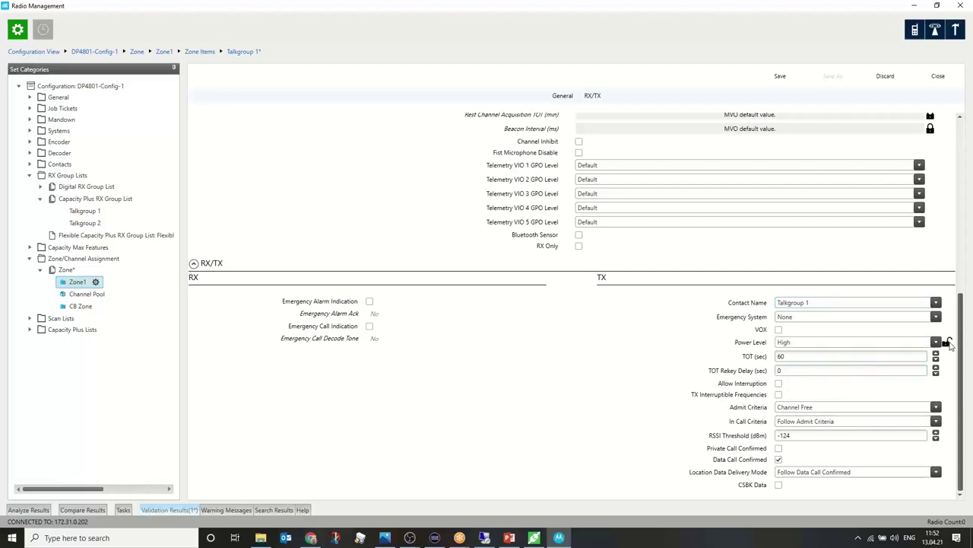
click(930, 346)
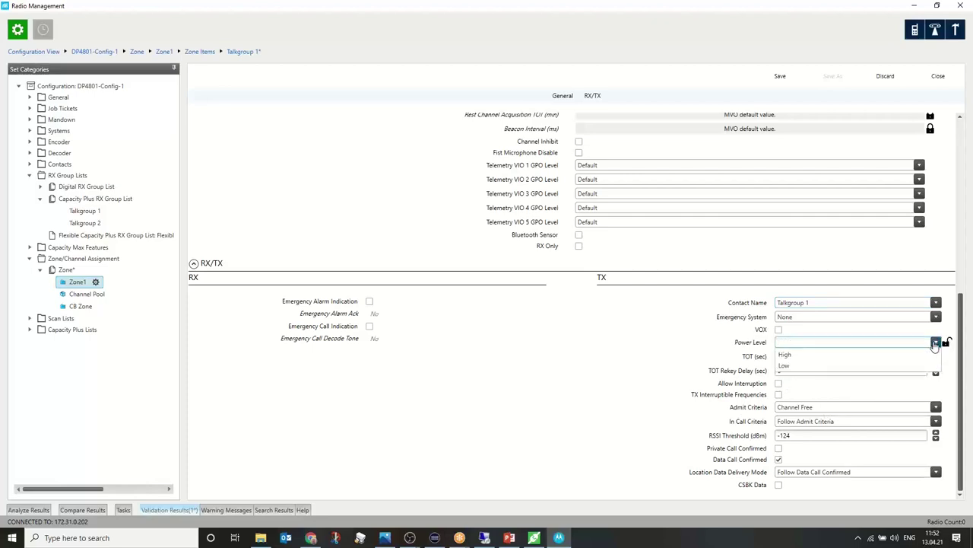
click(804, 366)
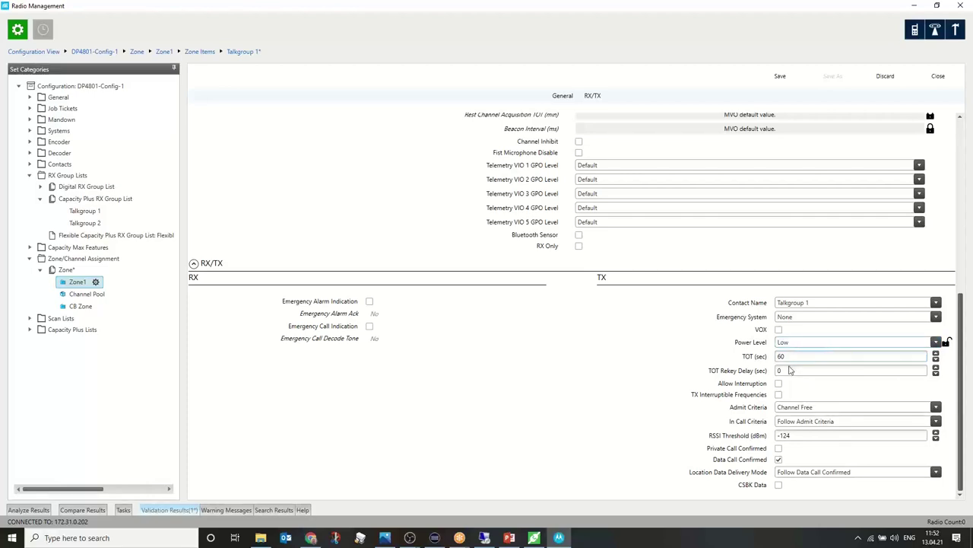
click(826, 409)
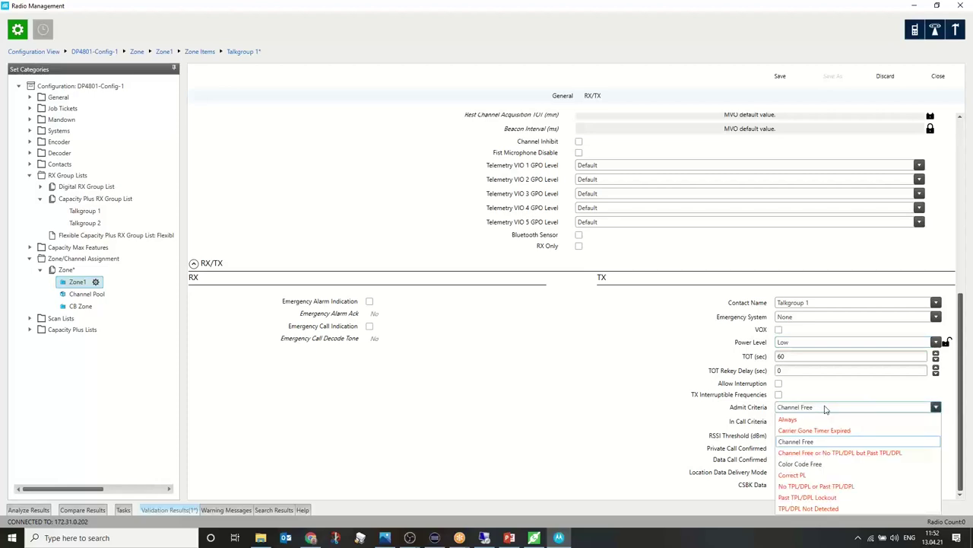
Change Talkgroup 1's admit criteria from Channel Free to Color Code Free
click(806, 409)
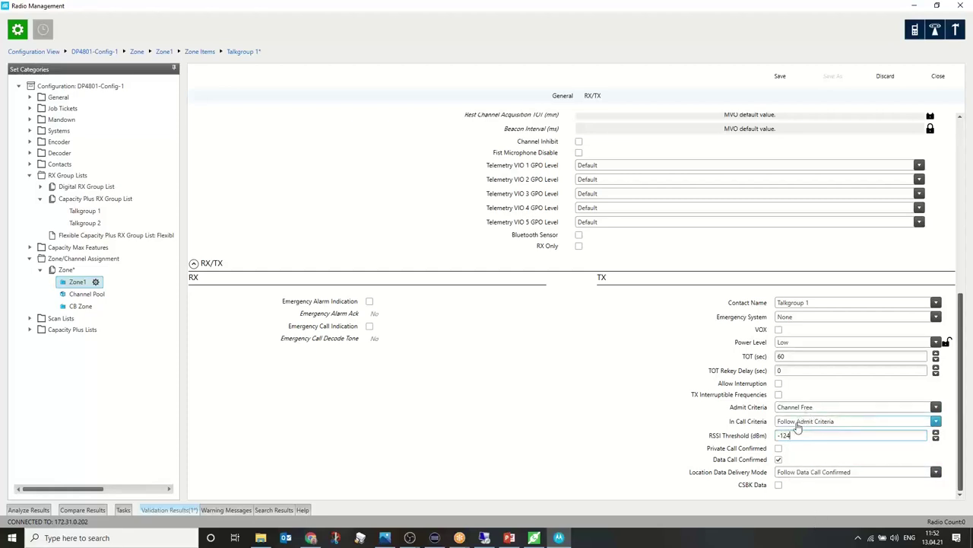
drag(794, 435, 755, 437)
click(814, 407)
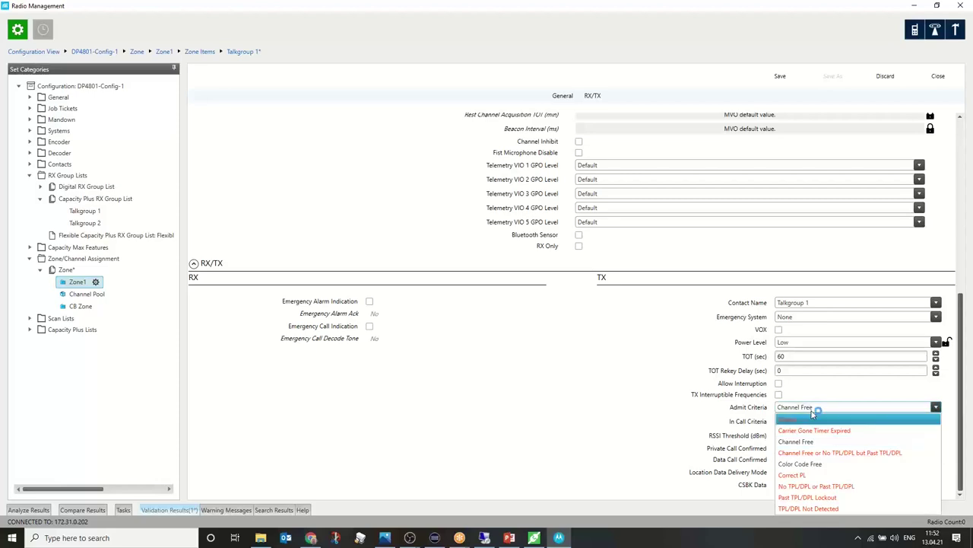
click(816, 464)
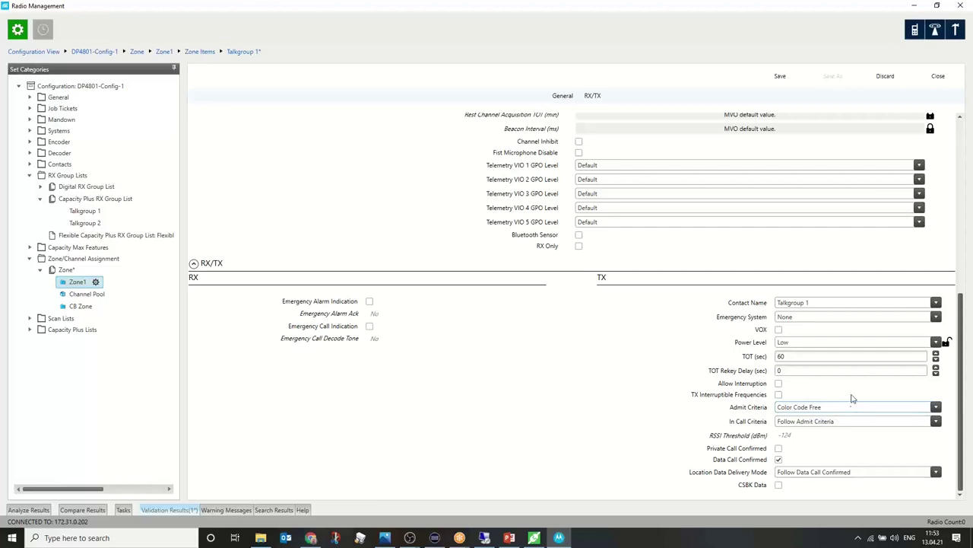
Reconfirm Color Code Free admit criteria and save the Talkgroup 1 channel
scroll(829, 410, down, 2)
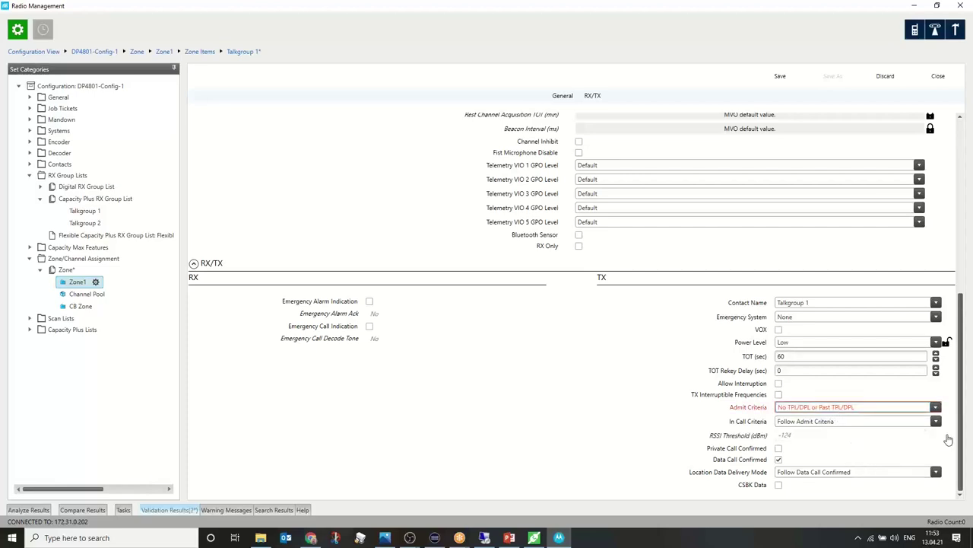
click(831, 408)
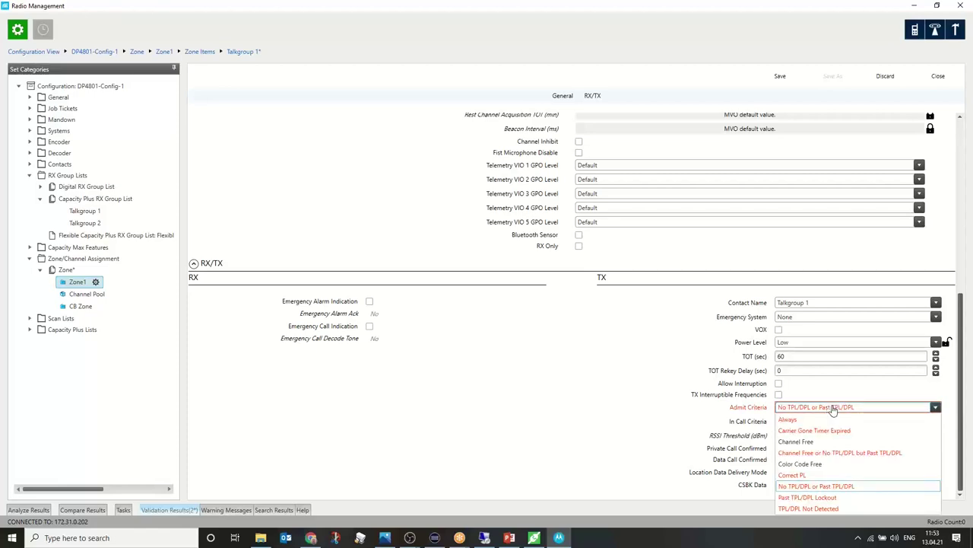
click(817, 463)
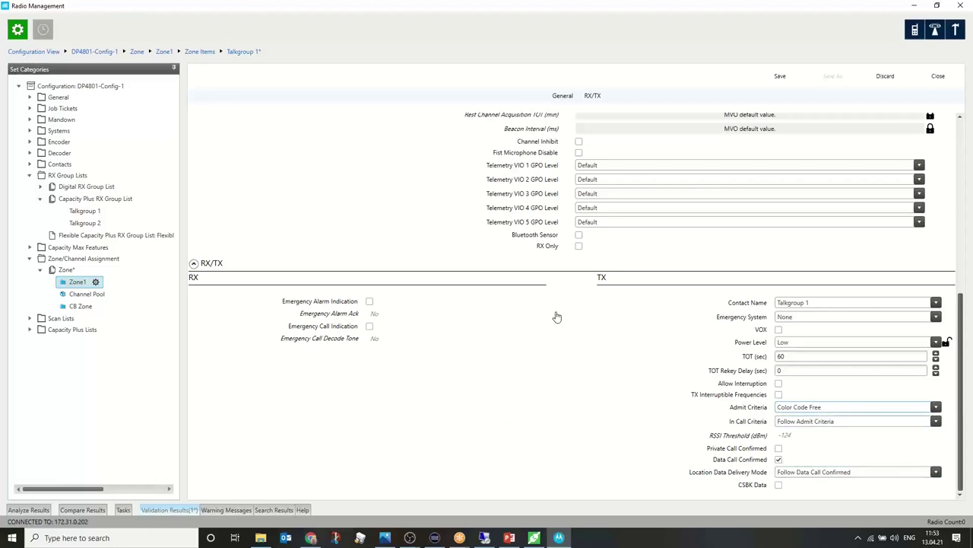
click(776, 81)
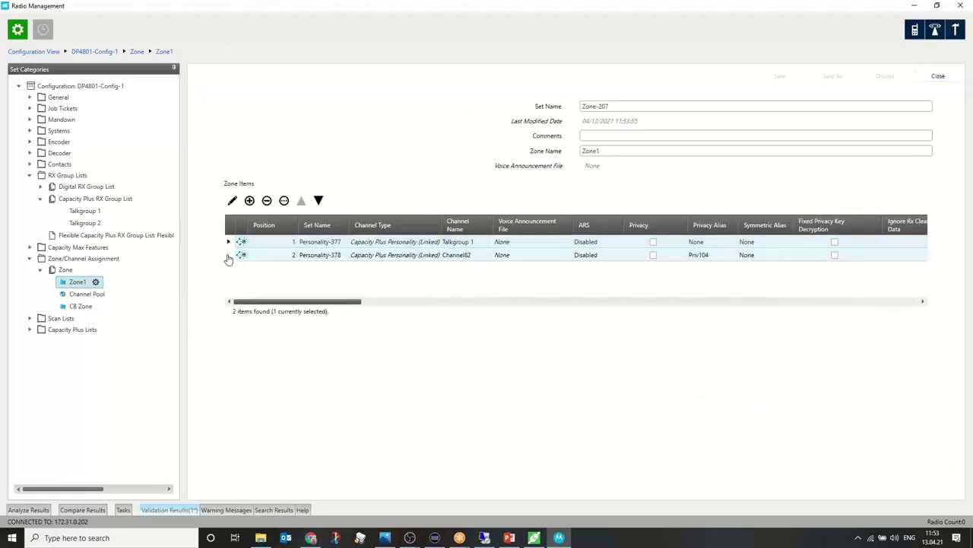
Open the second Zone1 item, Personality-378, and rename Channel82 to Talkgroup 2
click(231, 254)
click(234, 201)
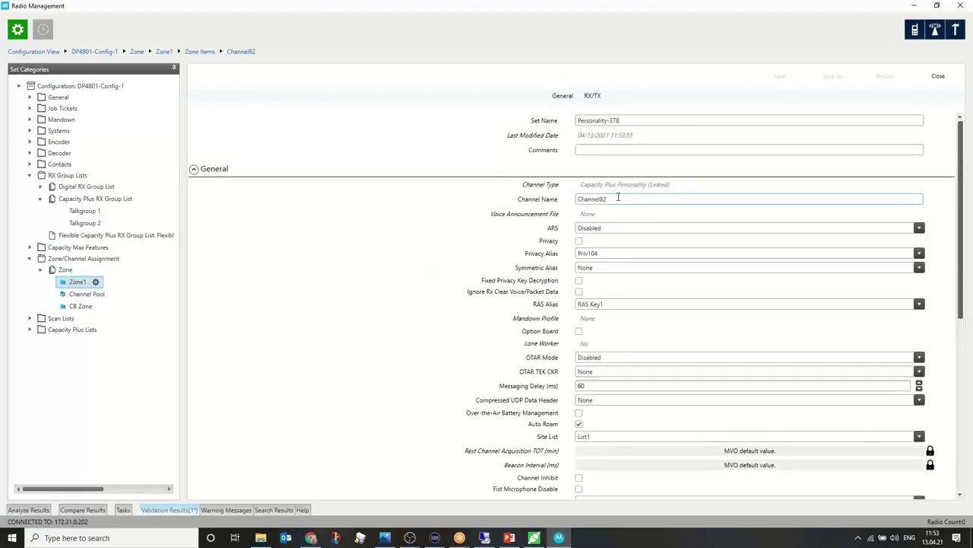
drag(622, 200, 580, 202)
text(Talkgroup 2)
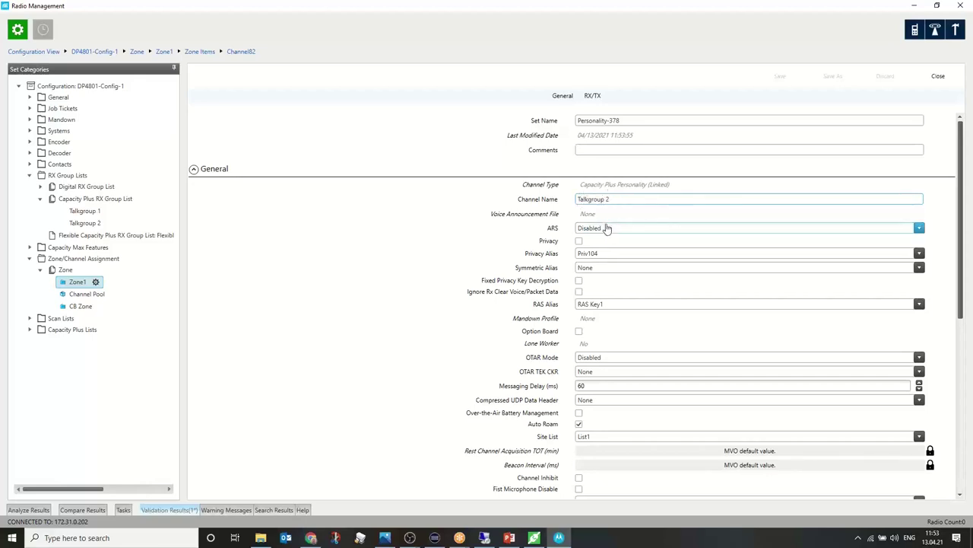
Set both the Privacy Alias and RAS Alias to None
click(606, 267)
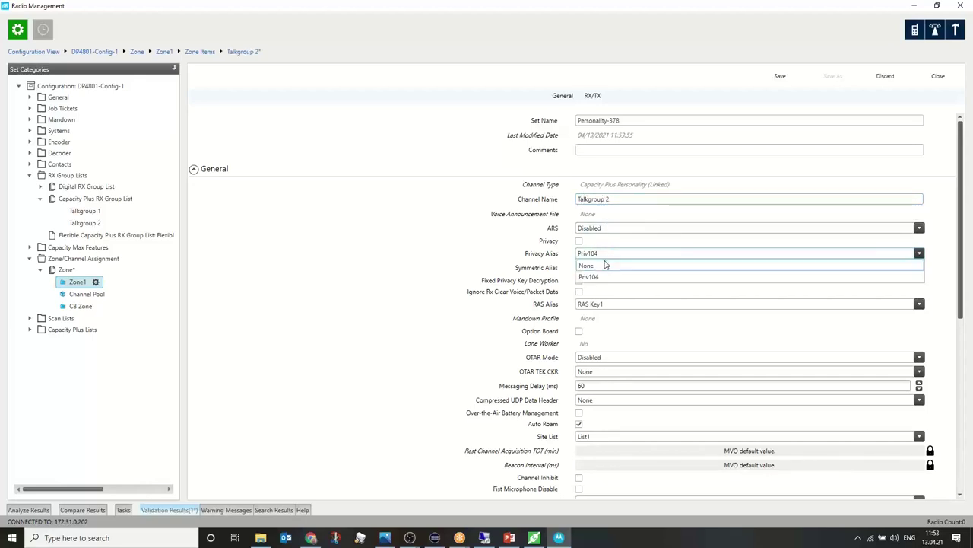
click(600, 268)
click(613, 304)
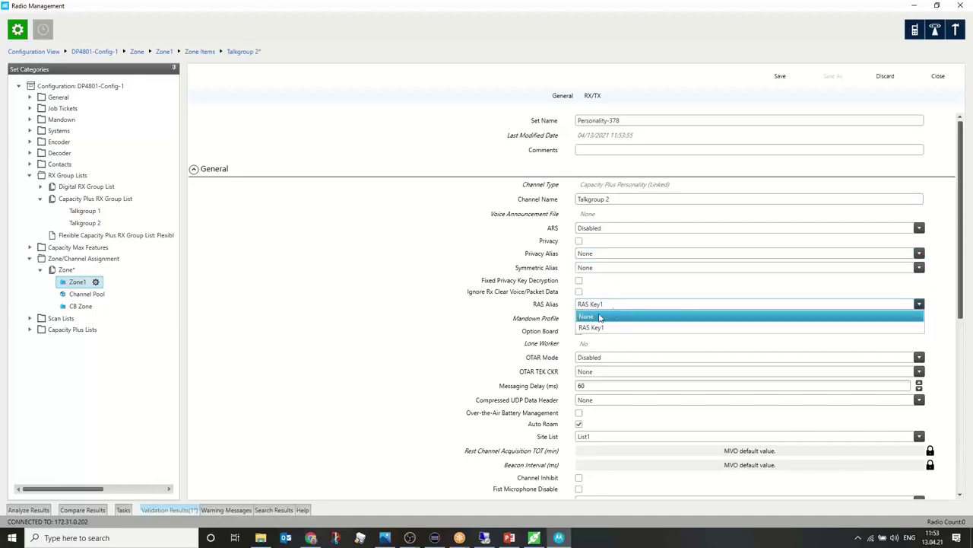
click(604, 317)
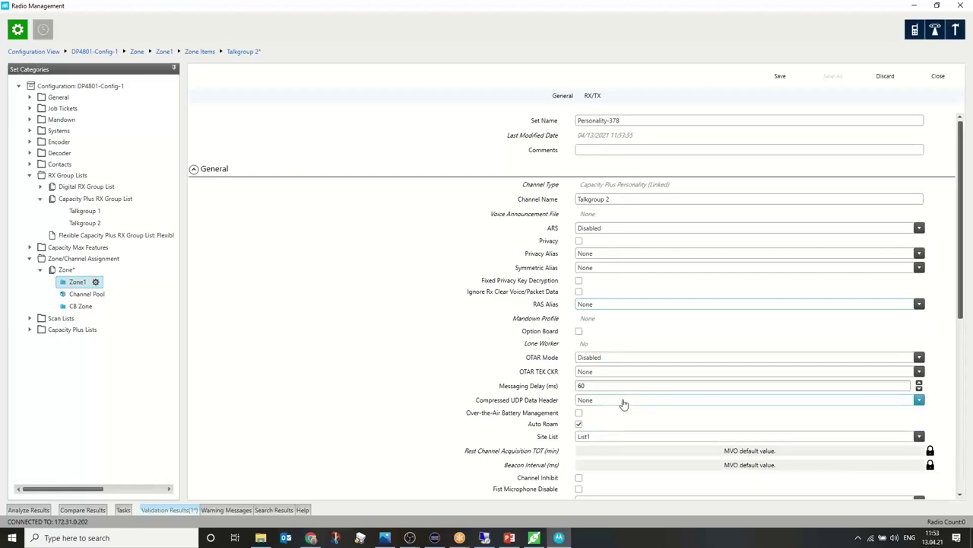
scroll(624, 400, down, 8)
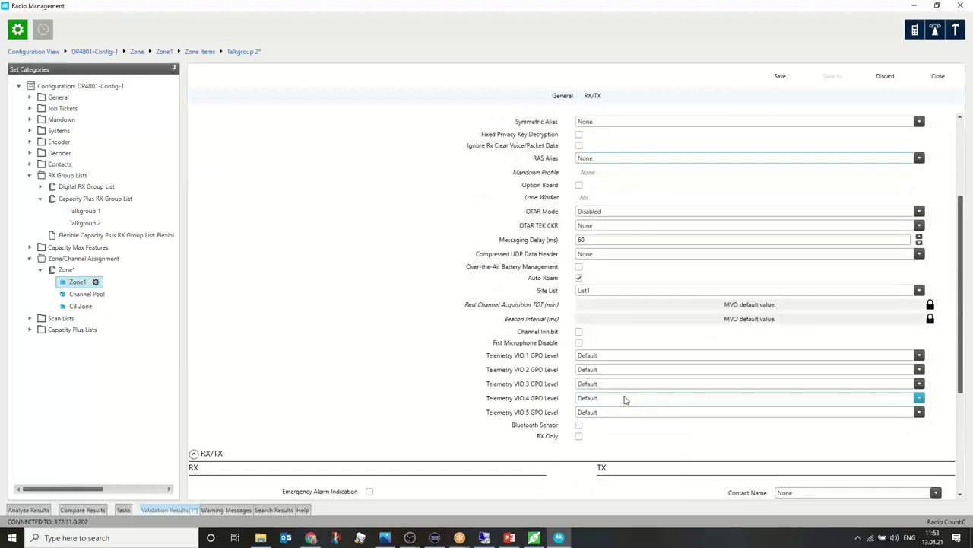
Choose Talkgroup 2 as the transmit contact and select Color Code Free admit criteria
scroll(638, 400, down, 1)
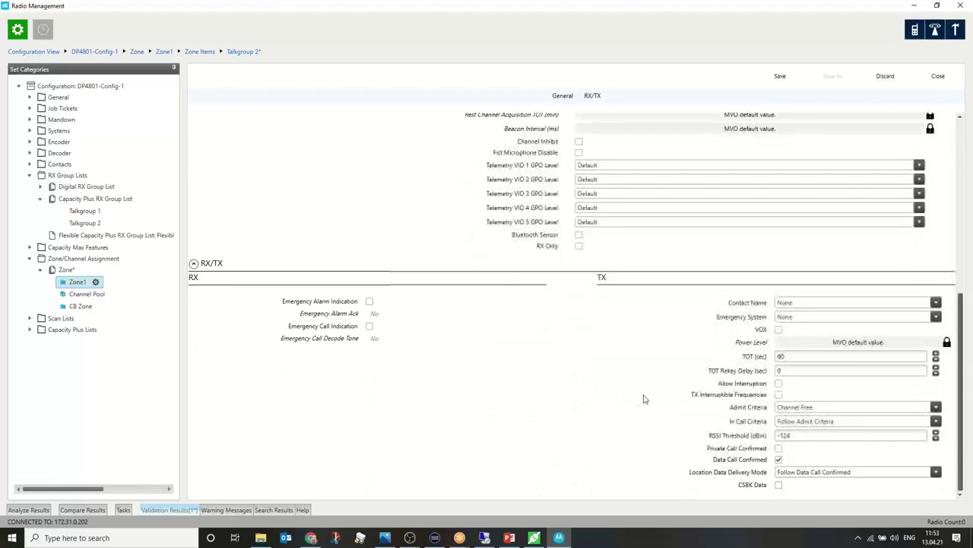
click(807, 304)
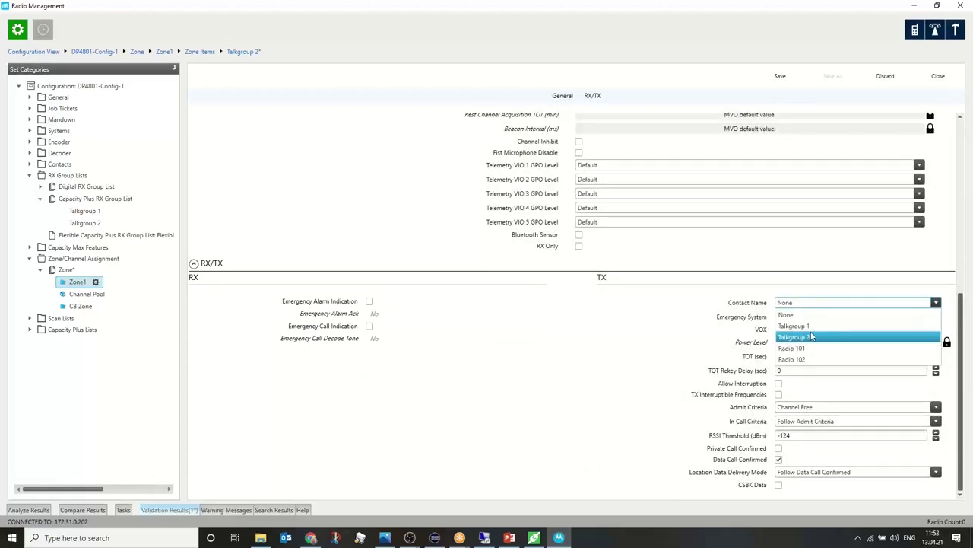
click(812, 336)
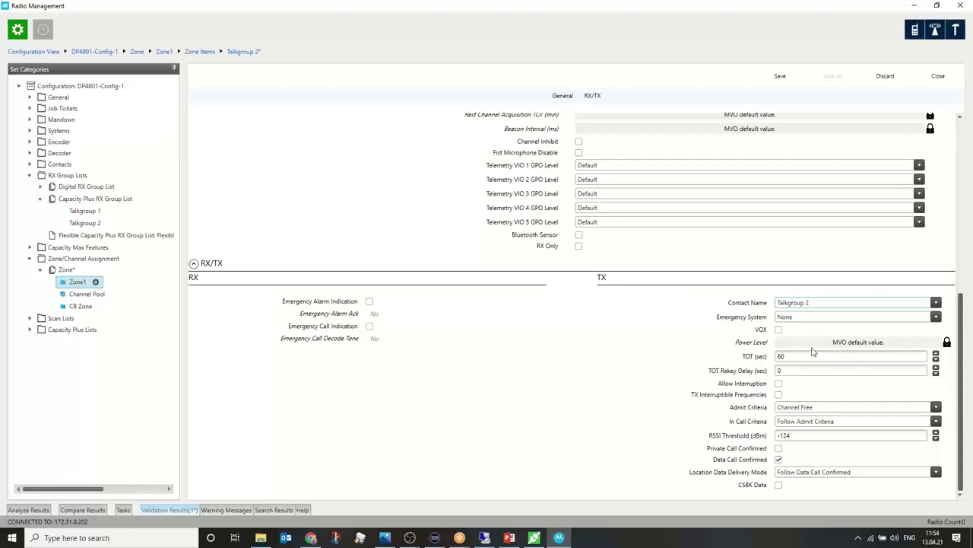
click(836, 408)
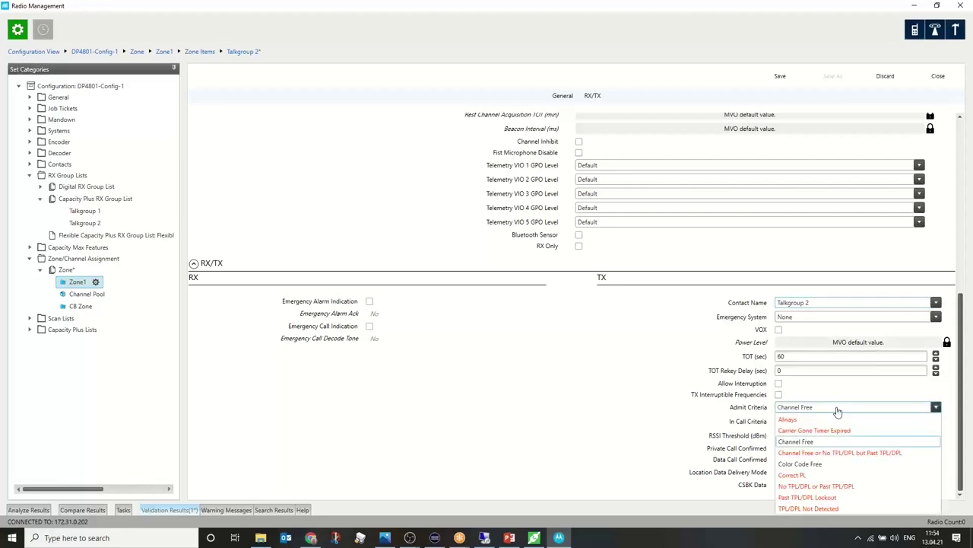
click(826, 466)
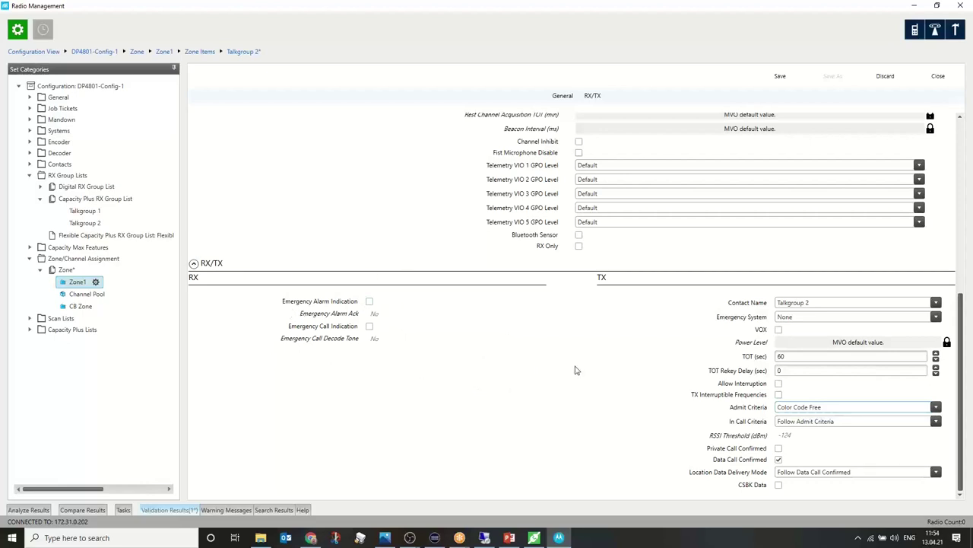
Expand Capacity Plus Lists and both its Voice List and Site List to show their List1 entries
scroll(576, 370, up, 4)
scroll(654, 358, up, 3)
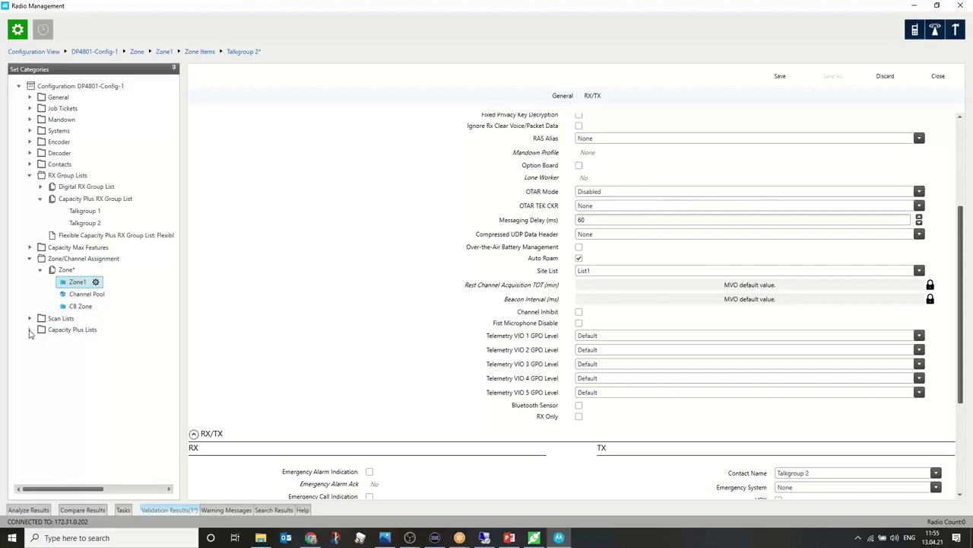
click(30, 330)
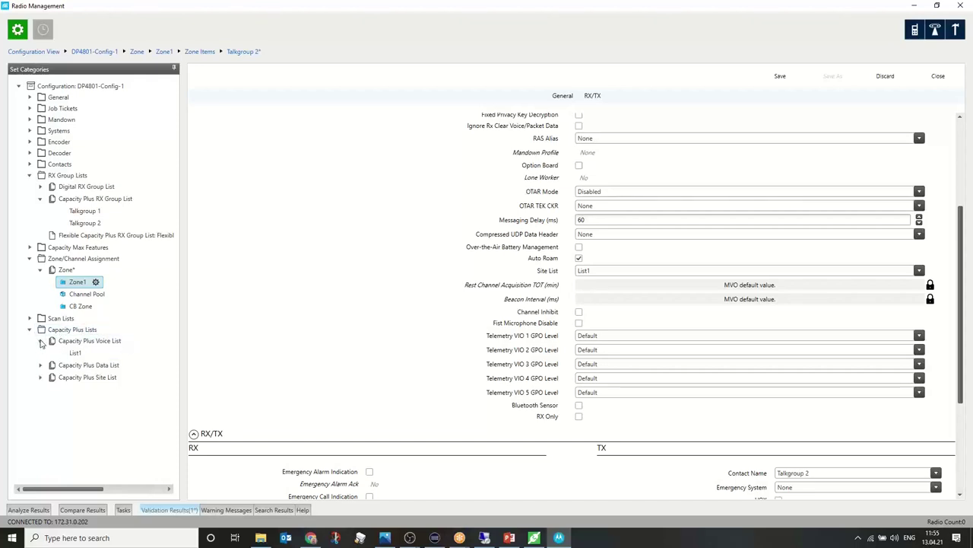
click(40, 341)
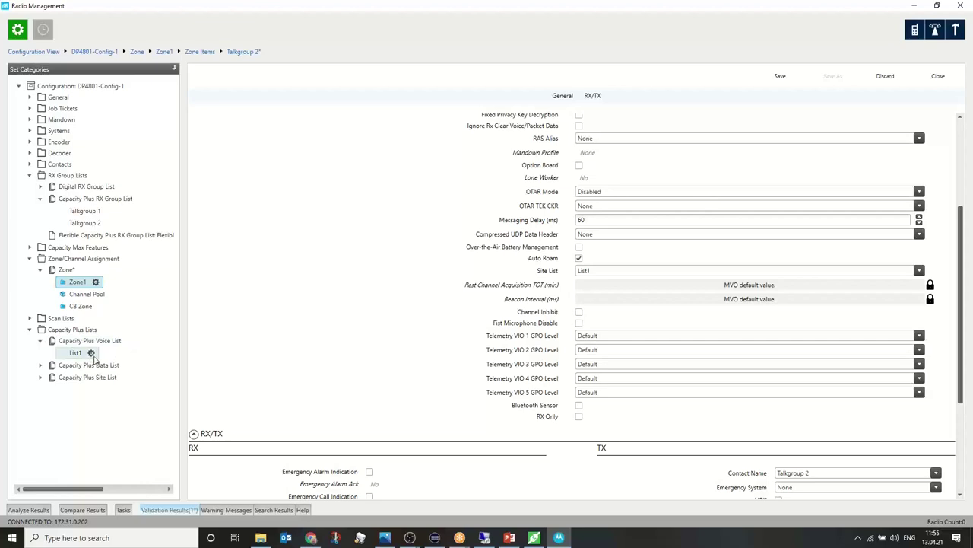
click(40, 377)
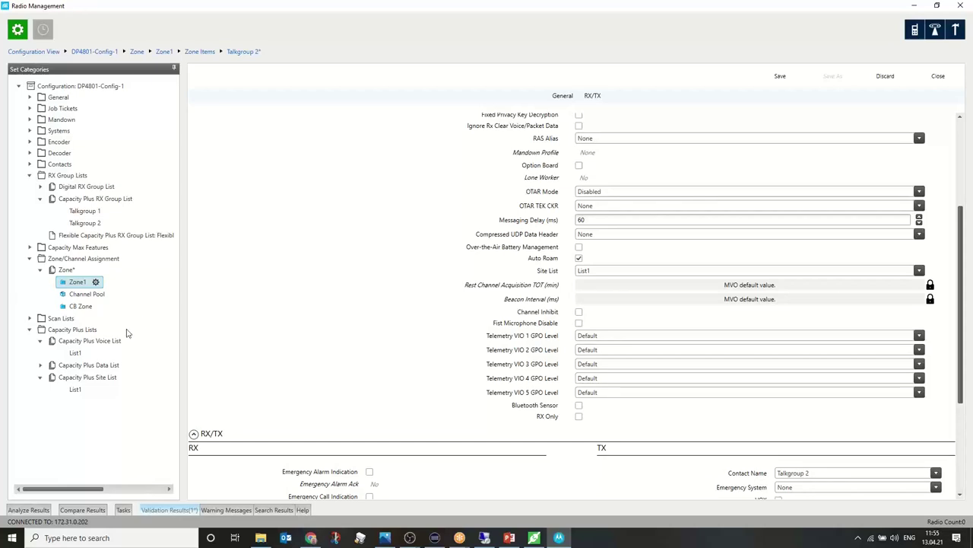
Open the Capacity Plus voice list List1, saving Talkgroup 2's pending changes when prompted
click(75, 353)
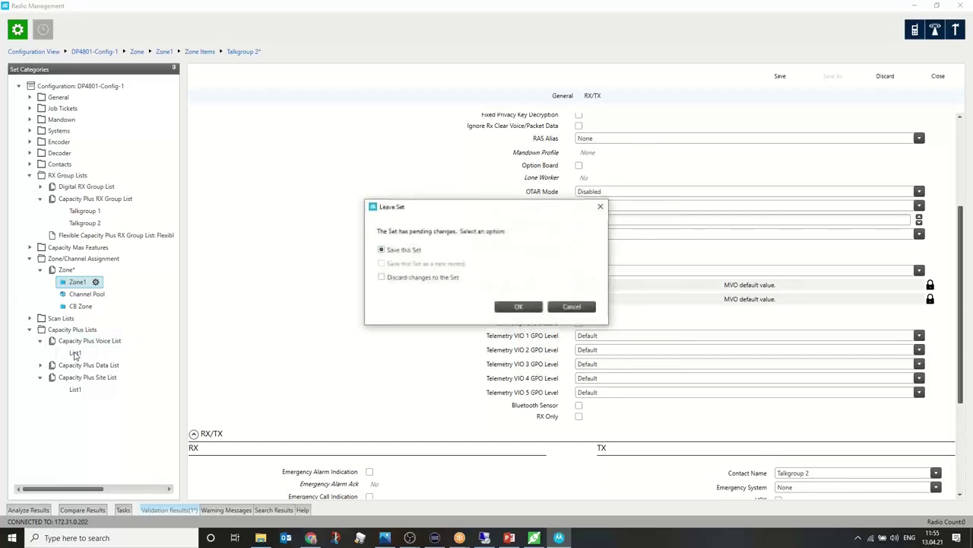
click(520, 308)
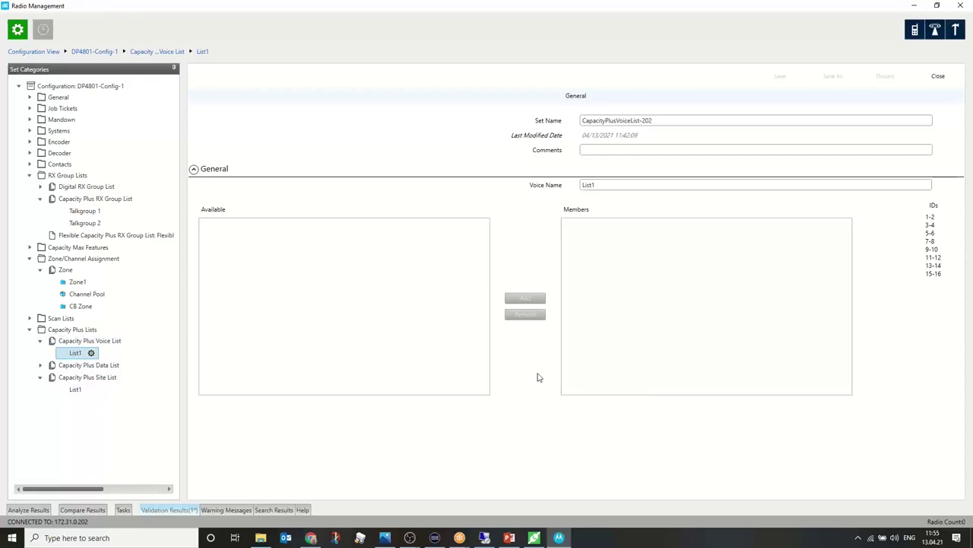
Check the site list List1 and Zone1's two Talkgroup channels, then return to the Channel Pool zone
click(75, 389)
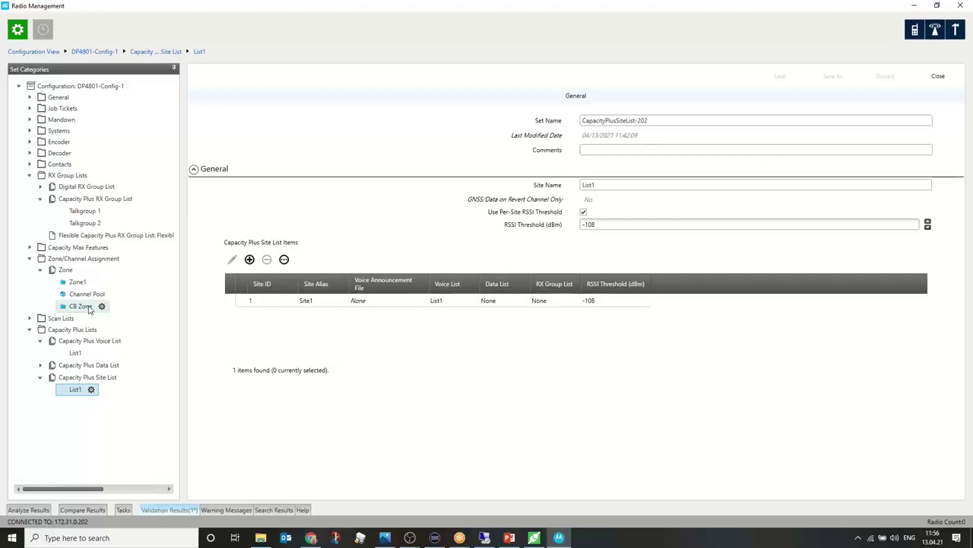
click(87, 294)
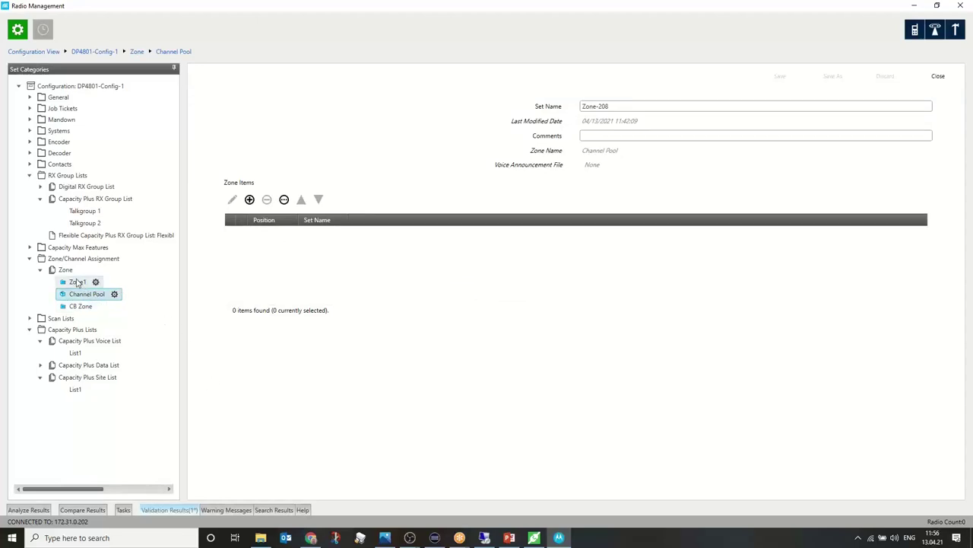
click(78, 282)
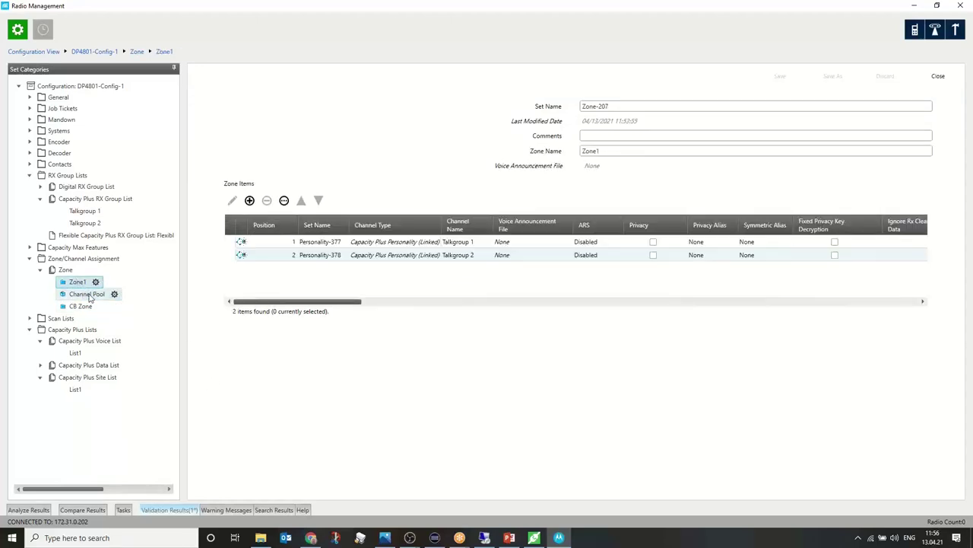
click(88, 295)
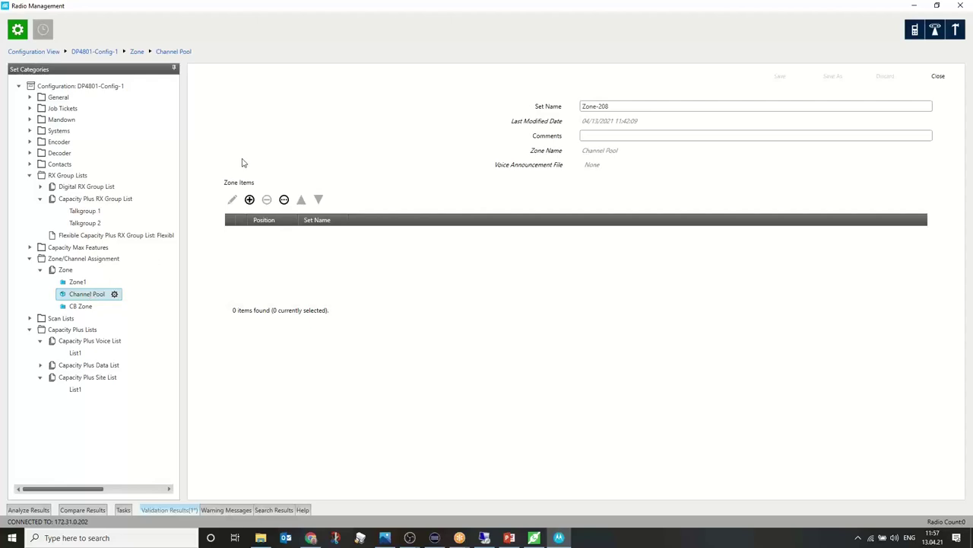
Add two Capacity Plus Voice channels, Channel83 and Channel84, to Channel Pool and select Channel83
click(250, 200)
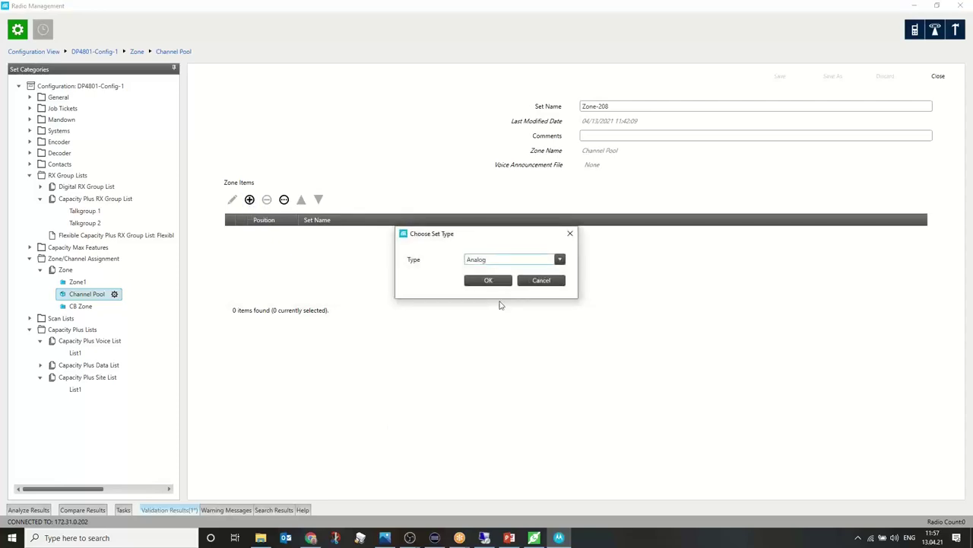
click(561, 260)
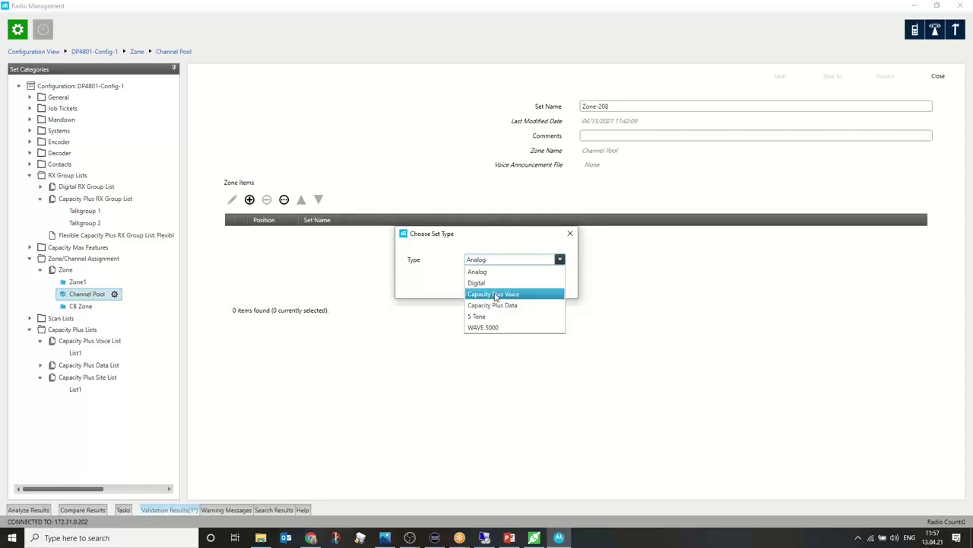
click(498, 295)
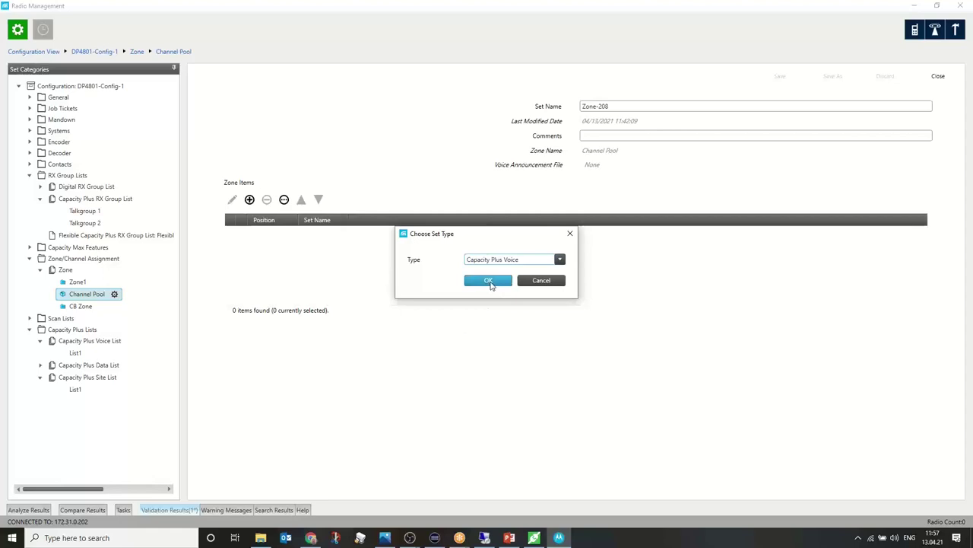
click(490, 282)
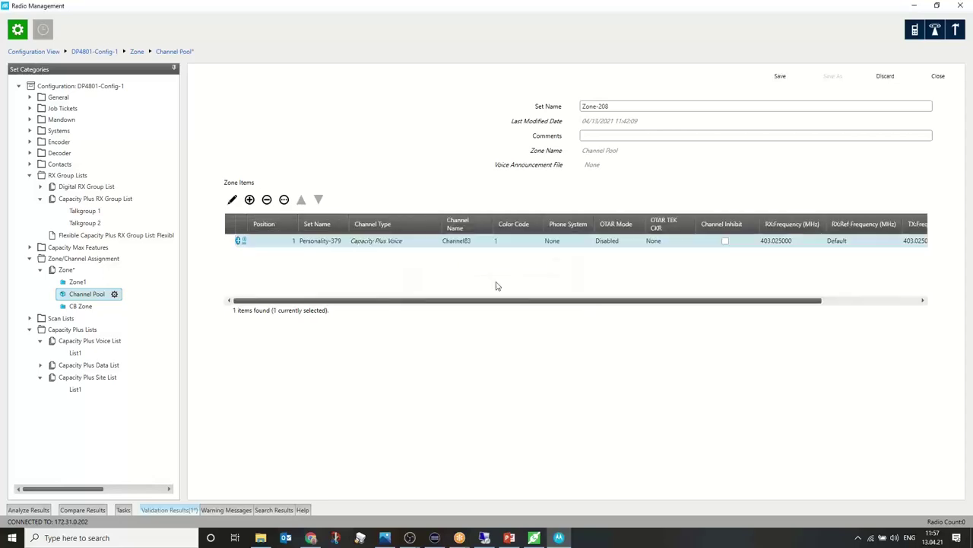
click(250, 200)
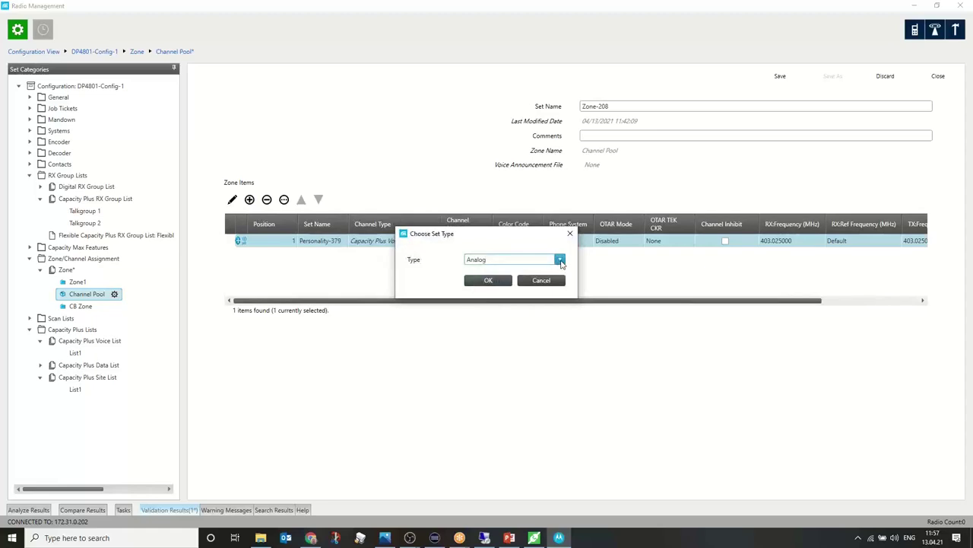
click(560, 259)
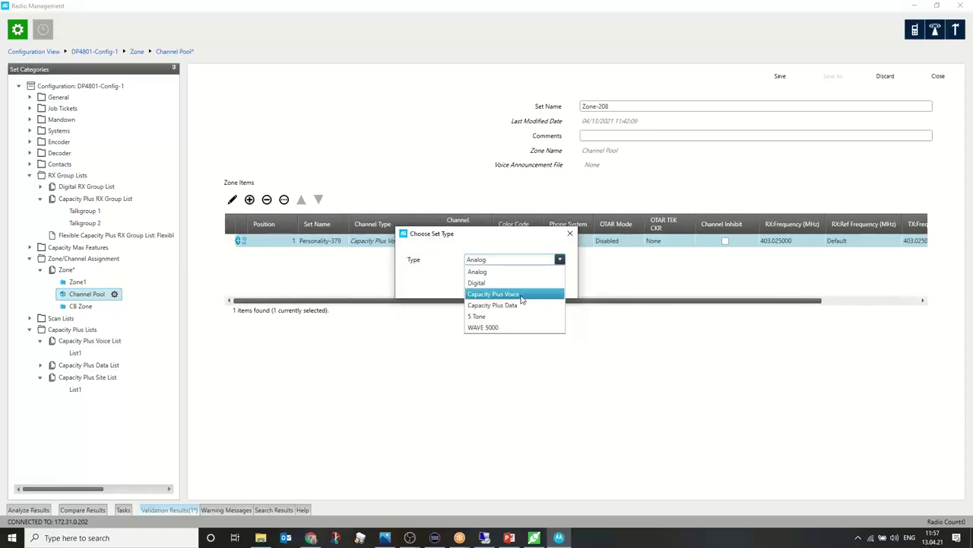
click(520, 296)
click(495, 280)
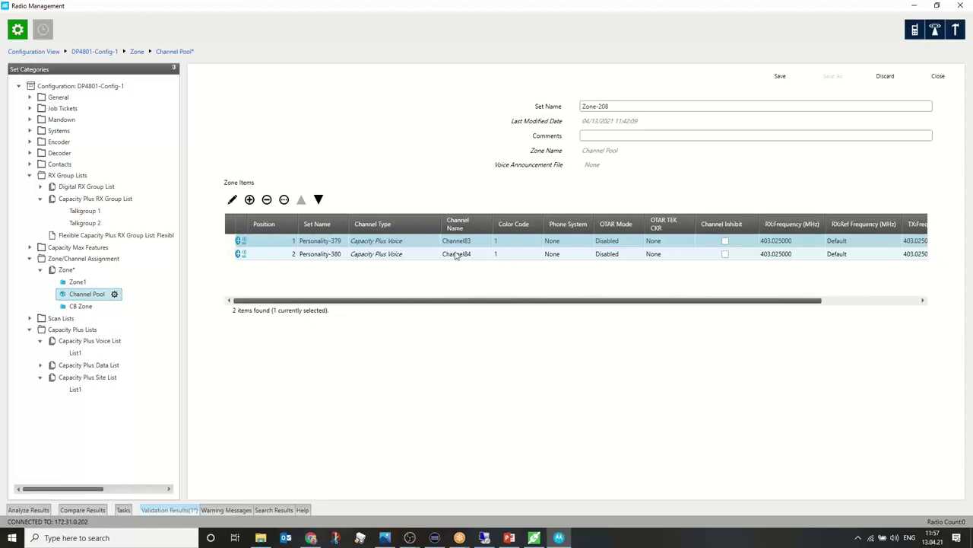
click(240, 245)
Set Channel83's RX frequency to 434.5 MHz and TX frequency to 433.5 MHz
click(232, 200)
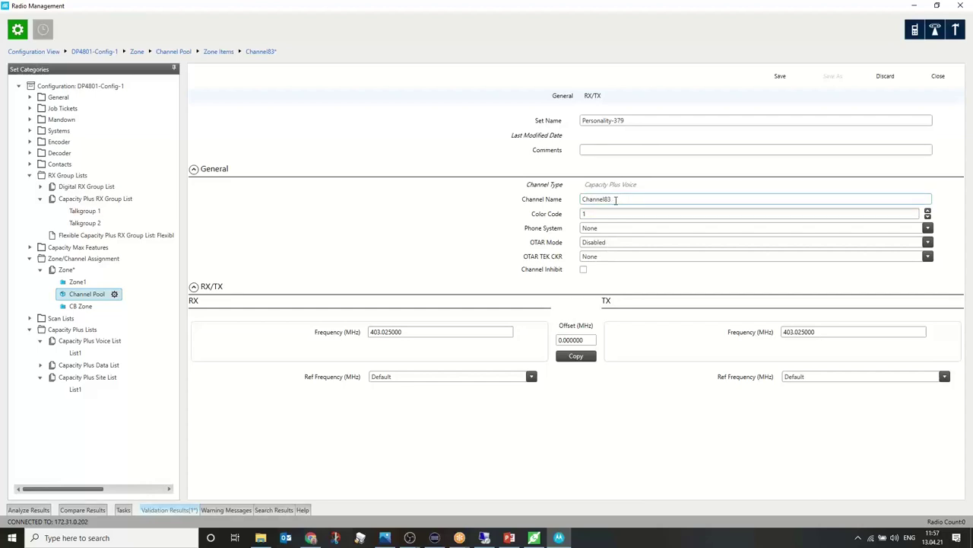
double_click(610, 200)
drag(410, 331, 372, 331)
key(BackSpace)
text(434.5)
click(785, 335)
drag(822, 335, 764, 332)
text(433)
click(459, 347)
Rename the channel to Channel1, save and close its settings
click(623, 200)
key(BackSpace)
click(781, 77)
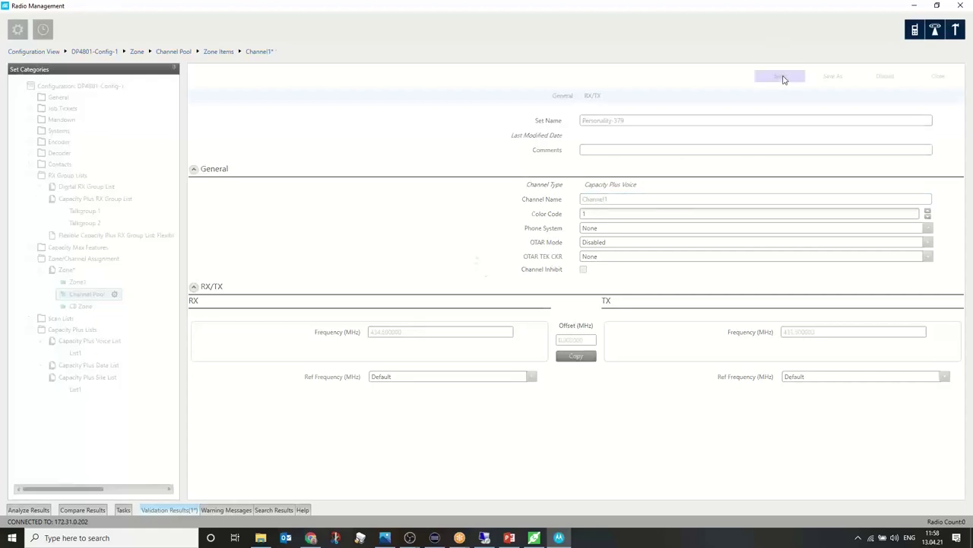
click(940, 77)
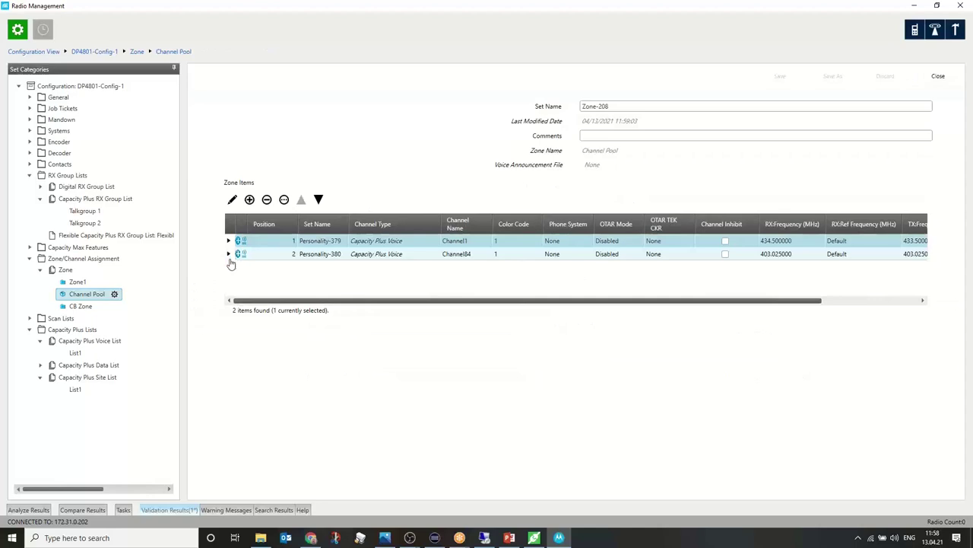
click(230, 258)
Rename Channel84 to Channel2 with RX 434.6 MHz and TX 433.6 MHz, then save and close
click(232, 200)
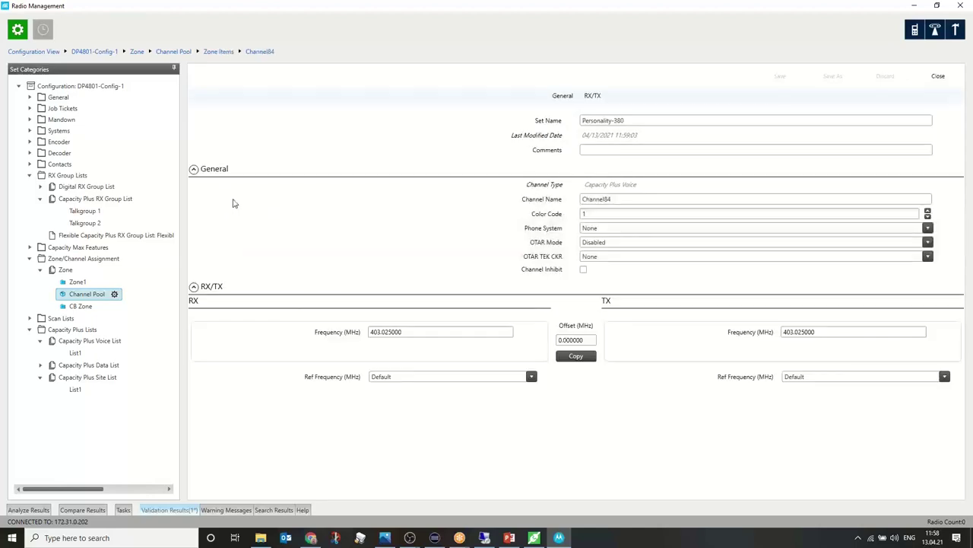
click(615, 199)
key(BackSpace)
click(373, 332)
text(4)
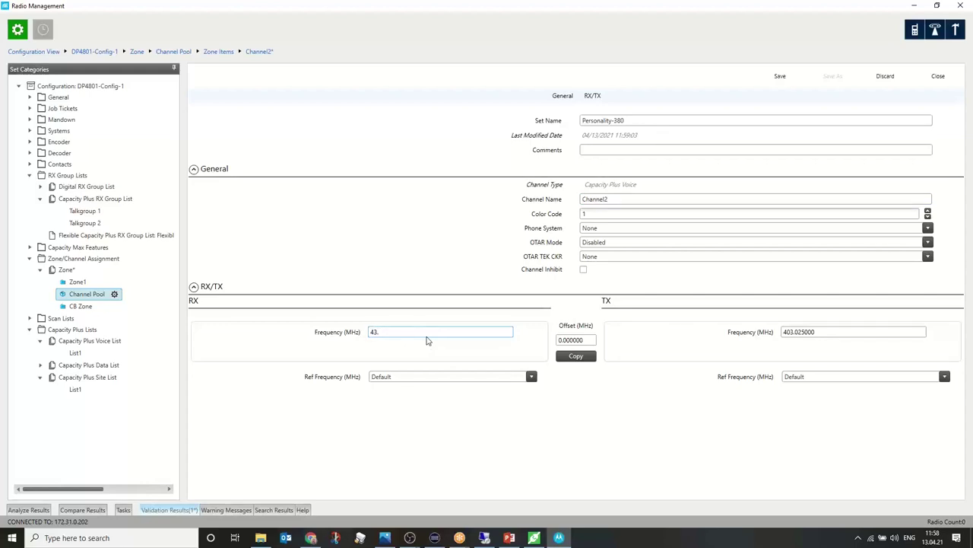
text(34.6)
click(825, 333)
text(433.6)
click(780, 76)
click(939, 76)
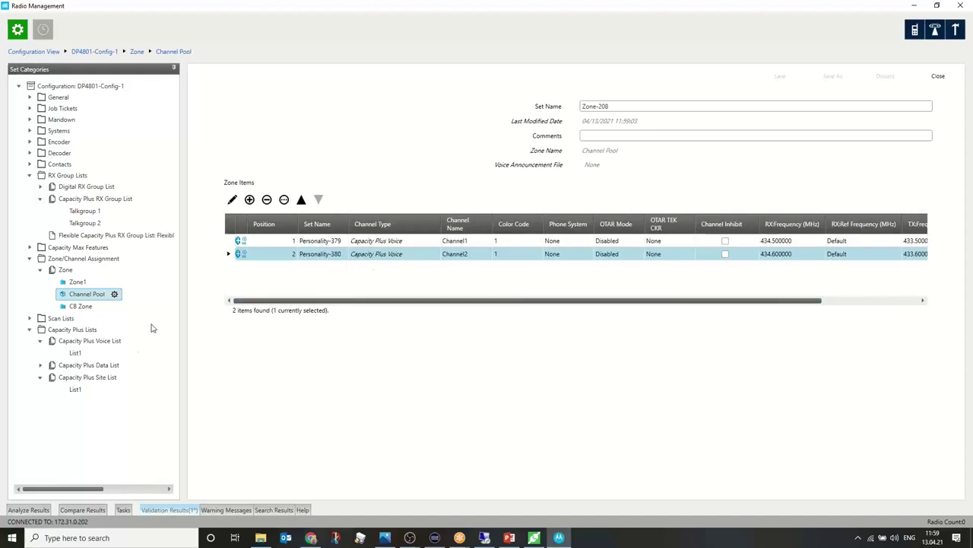
Add Channel1 and Channel2 as members of the Capacity Plus voice list List1
click(75, 354)
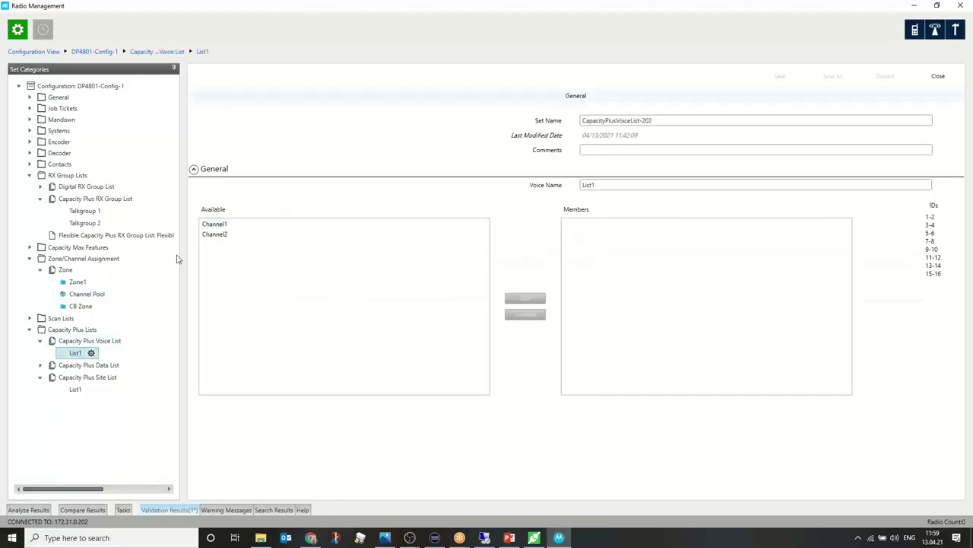
click(218, 225)
click(219, 226)
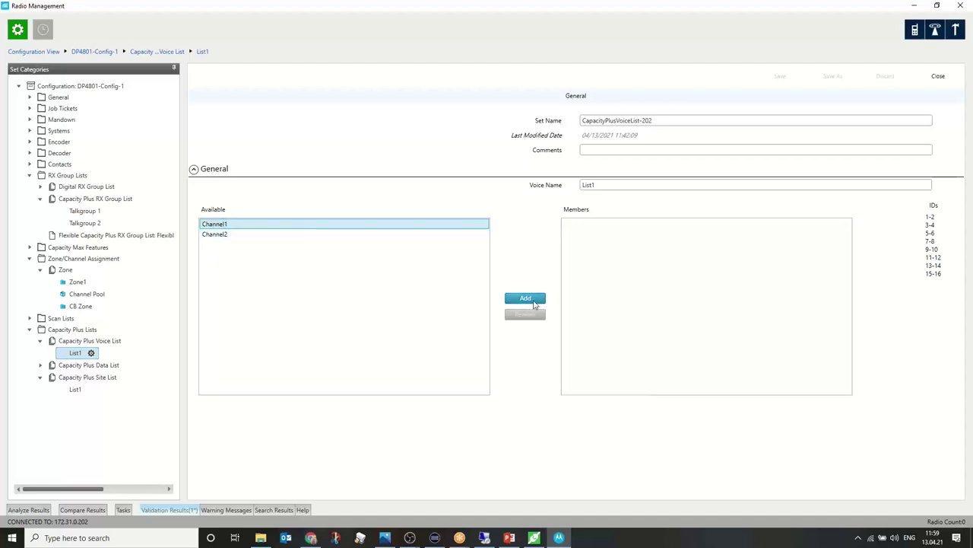
click(532, 302)
click(263, 225)
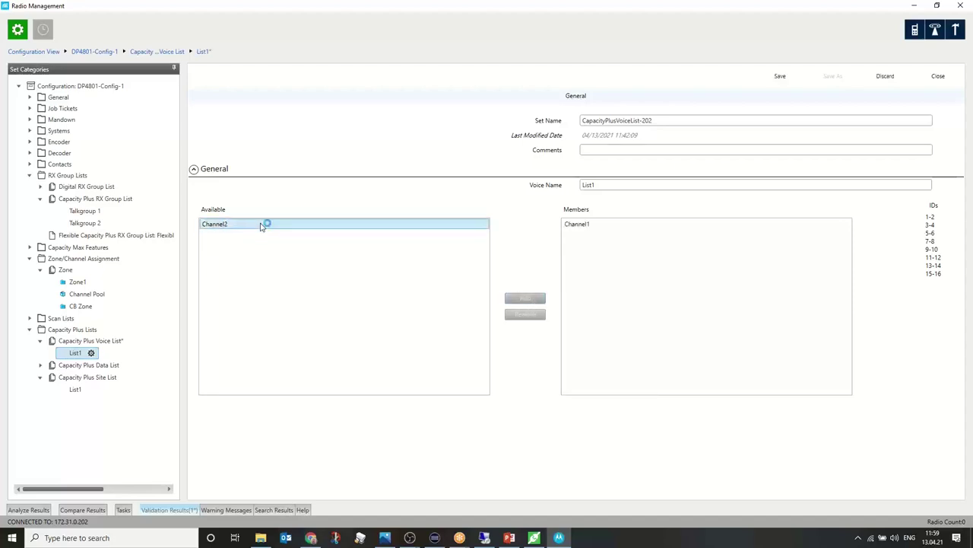
click(528, 302)
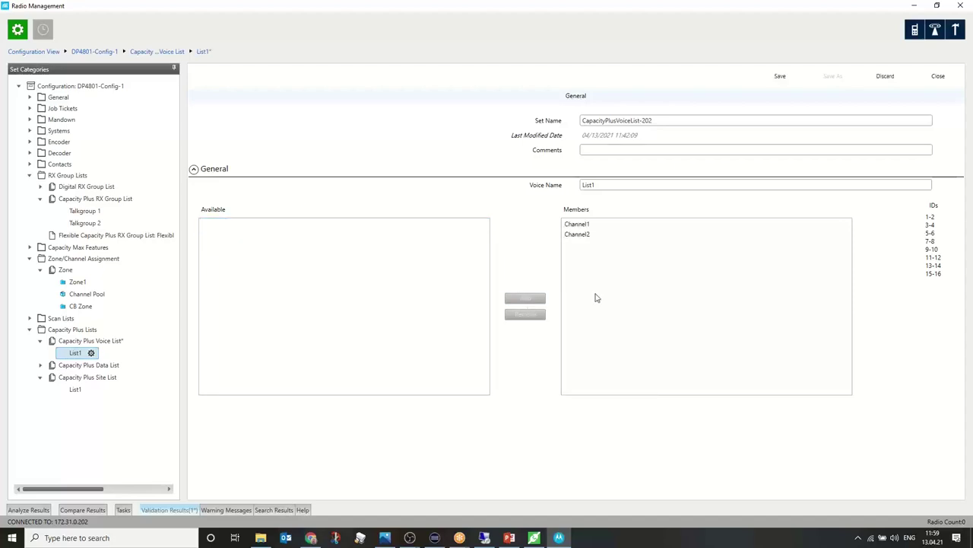
click(591, 225)
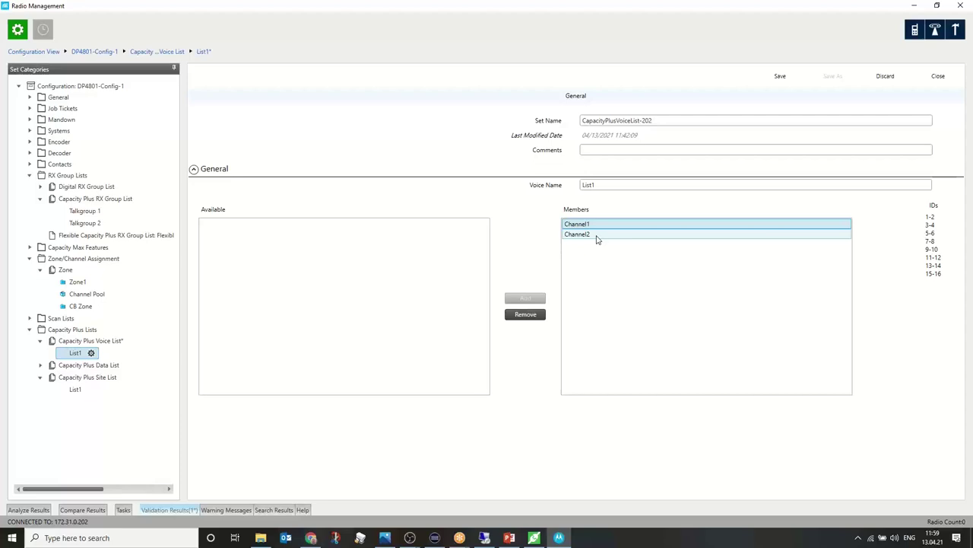
click(597, 238)
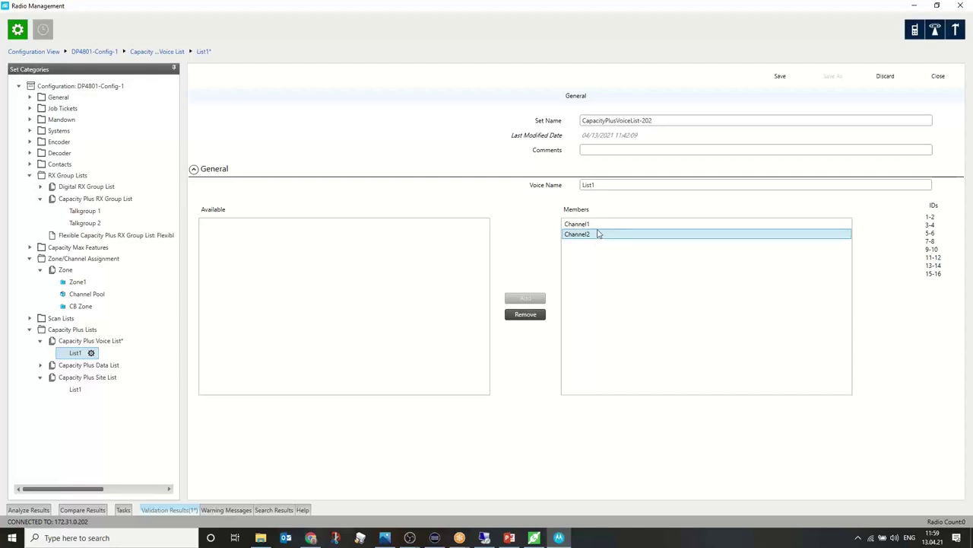
click(590, 226)
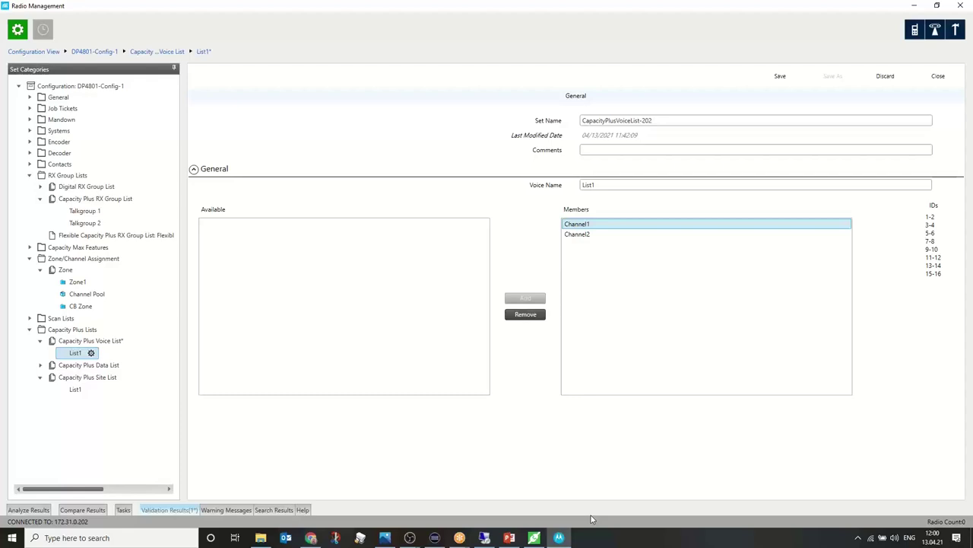
drag(586, 245, 581, 224)
click(572, 225)
click(588, 235)
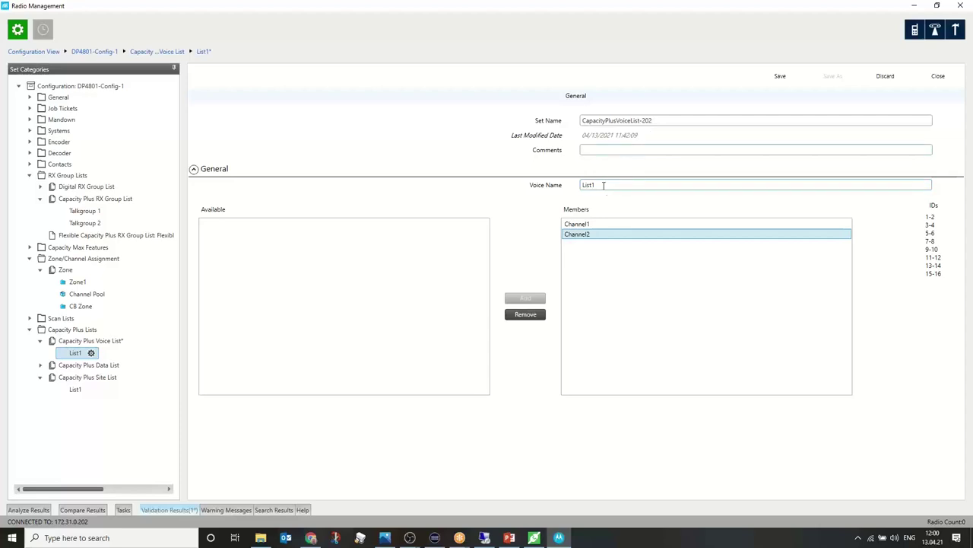
Rename the voice list from List1 to 'Site 1' and switch to the List1 site list
click(604, 185)
drag(604, 185, 567, 187)
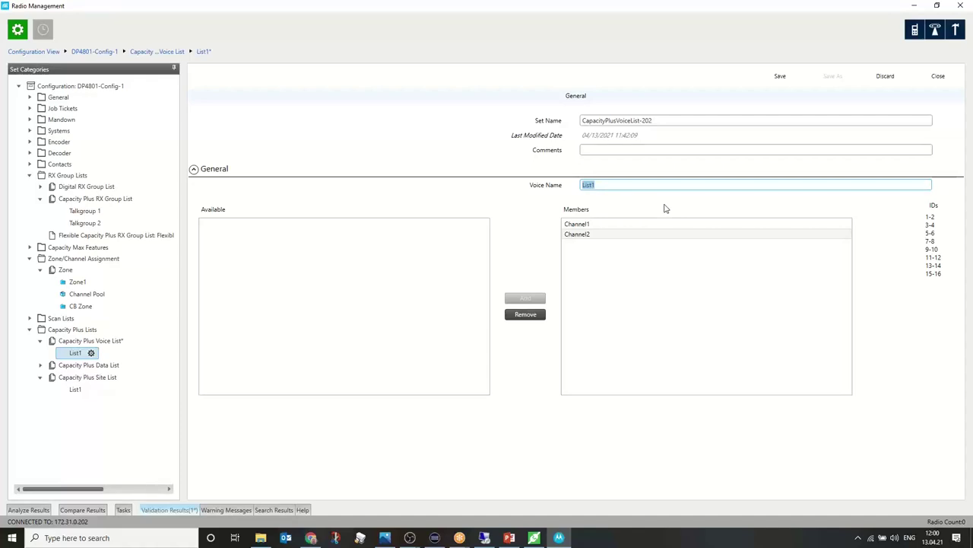
text(Site)
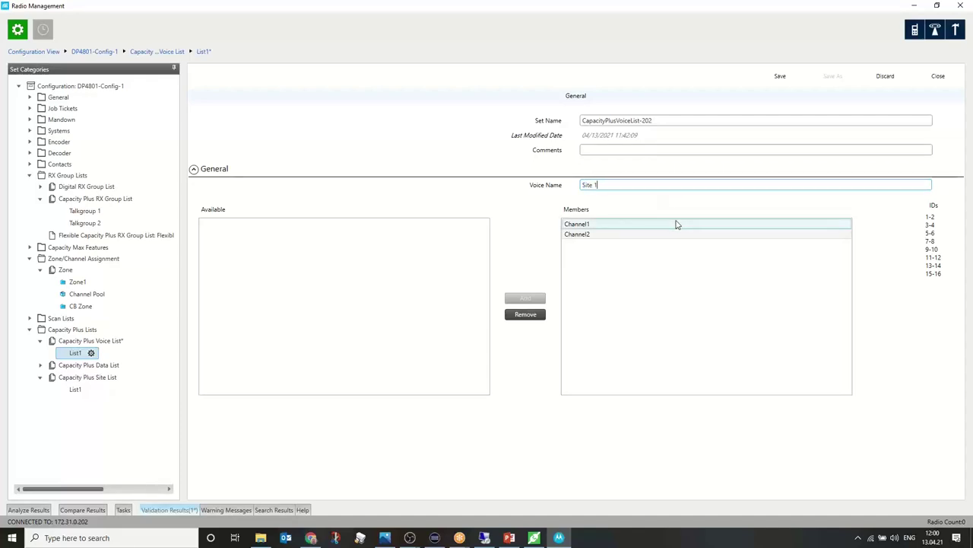
click(560, 460)
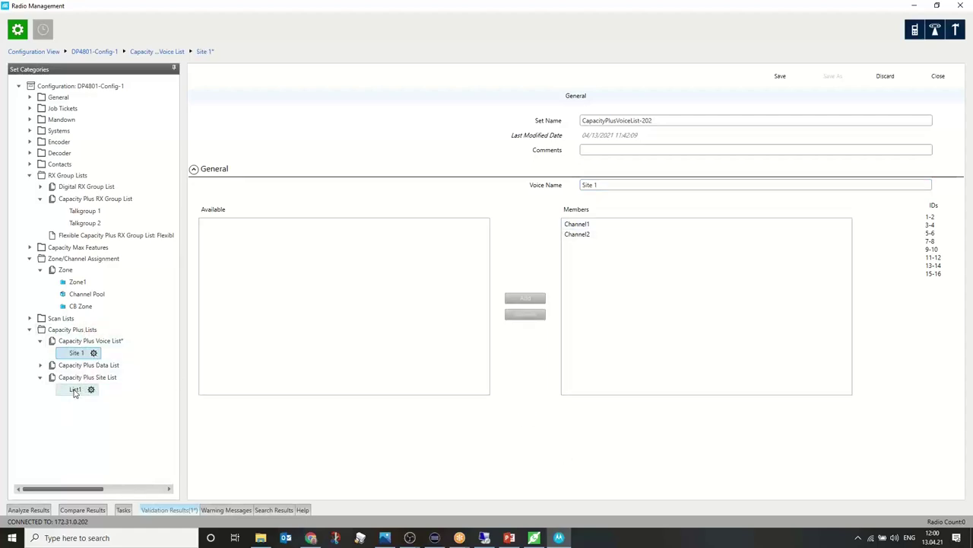
click(76, 389)
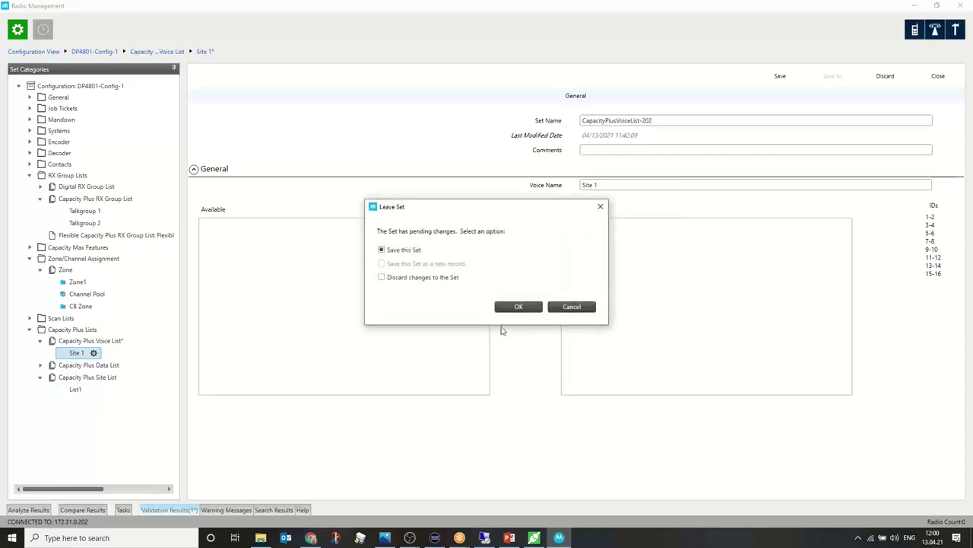
Save the voice list and assign voice list Site 1 to site 1 in the List1 site list
click(519, 307)
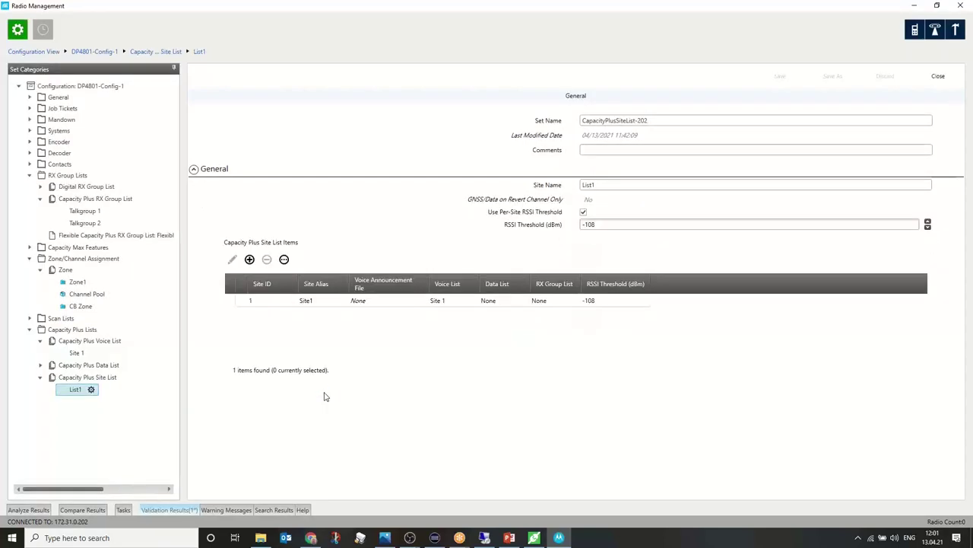
click(233, 305)
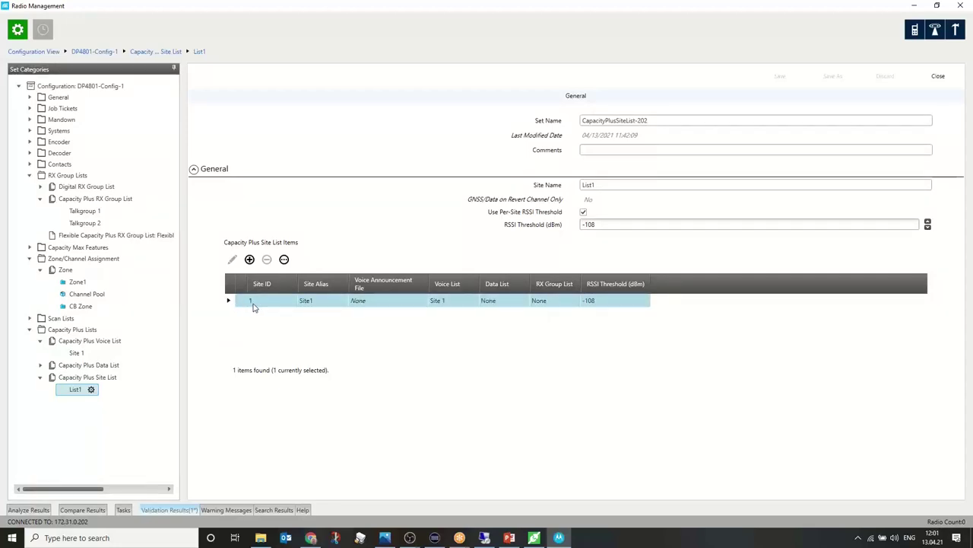
click(318, 301)
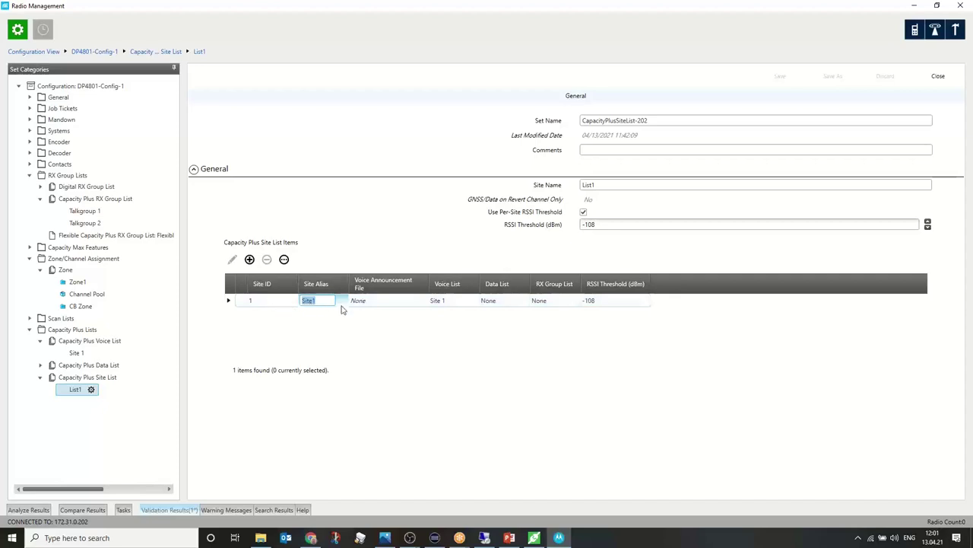
click(456, 303)
click(472, 300)
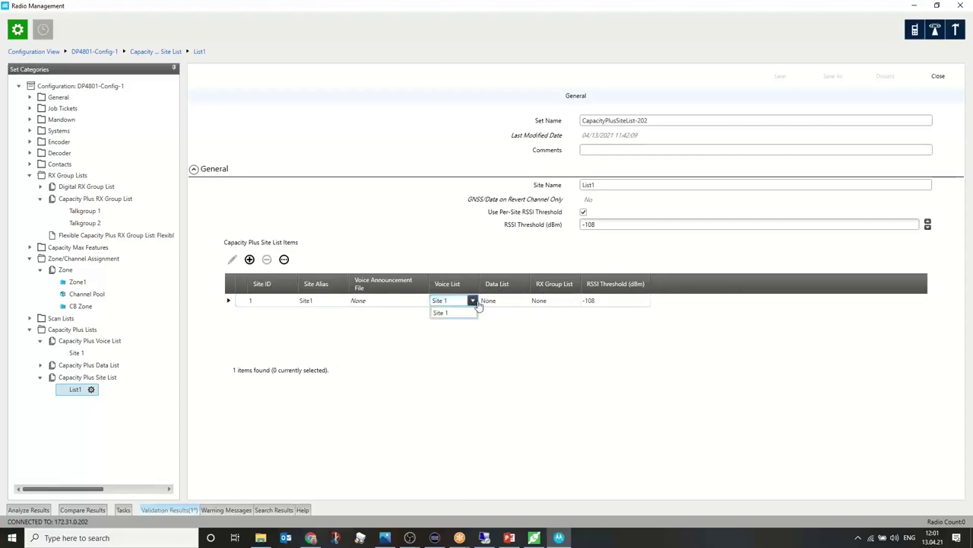
click(456, 314)
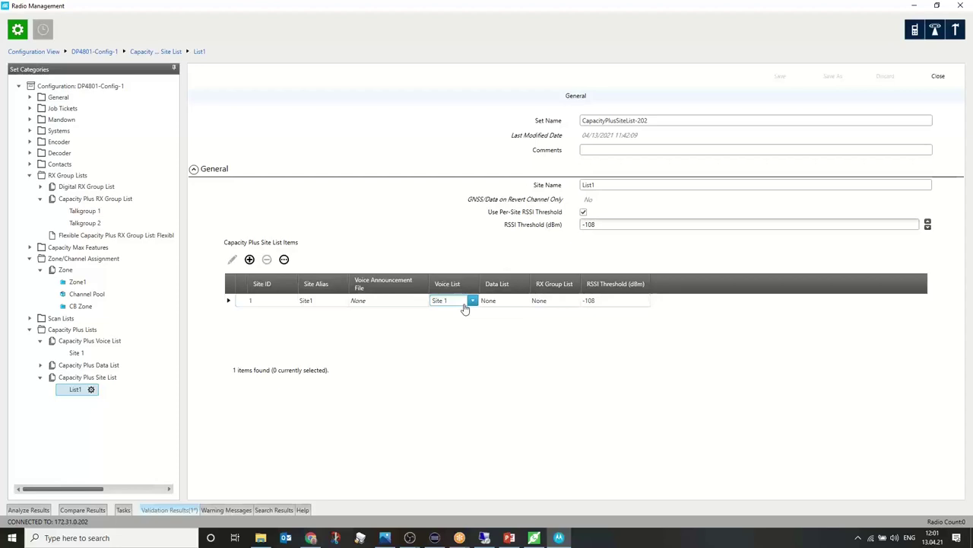
click(61, 282)
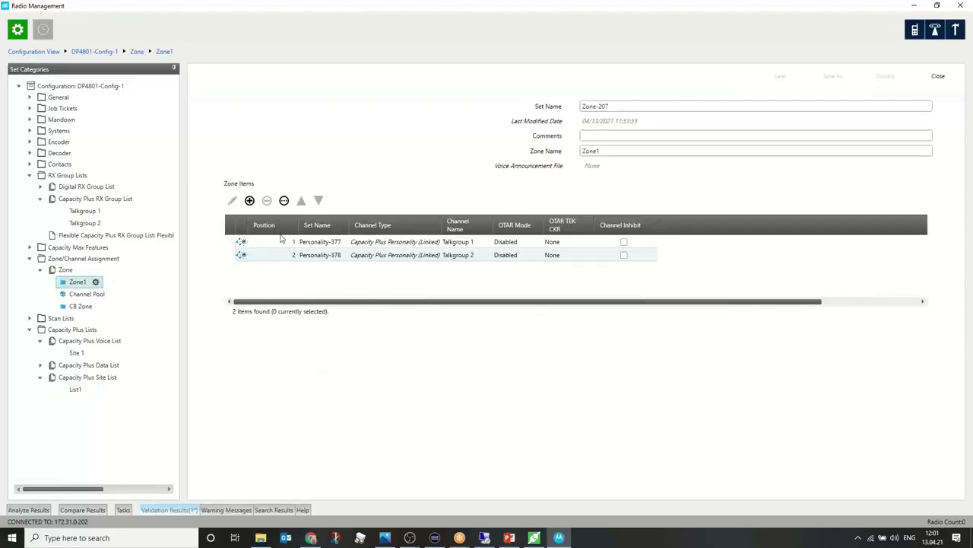
Set Talkgroup 1's Site List to List1 in its channel settings
click(229, 244)
double_click(230, 243)
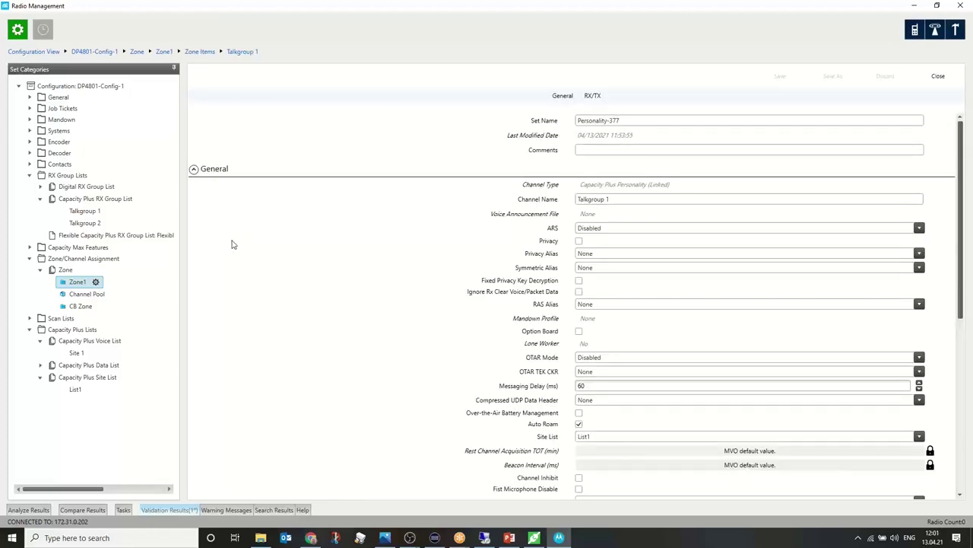
scroll(609, 352, down, 1)
scroll(609, 352, down, 2)
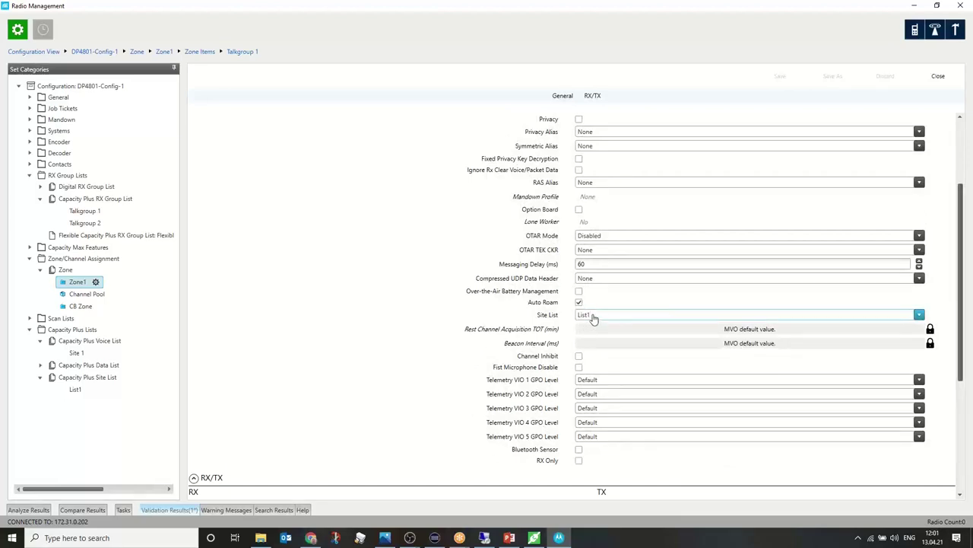
click(600, 318)
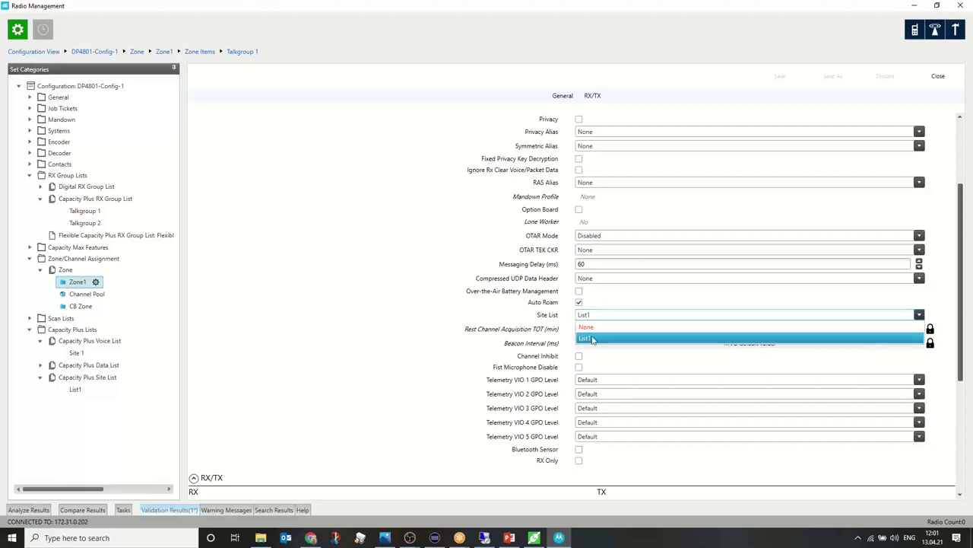
click(592, 340)
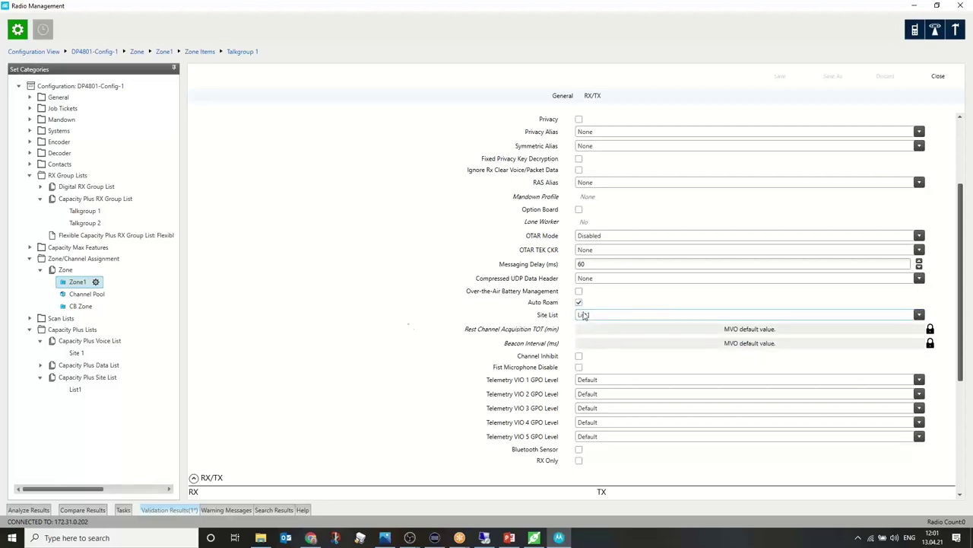
click(76, 390)
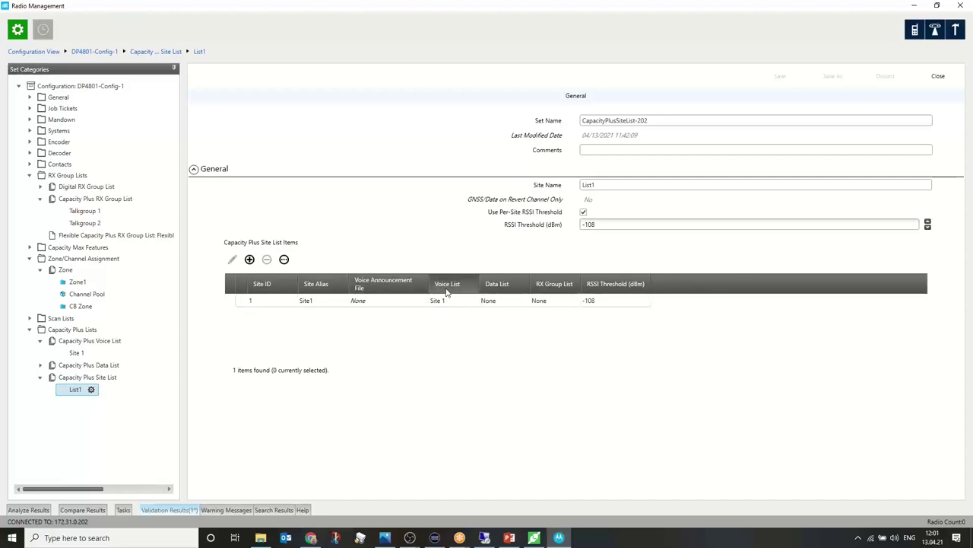
Review the Site 1 voice list and Channel Pool zone, then move on to CB Zone
click(76, 355)
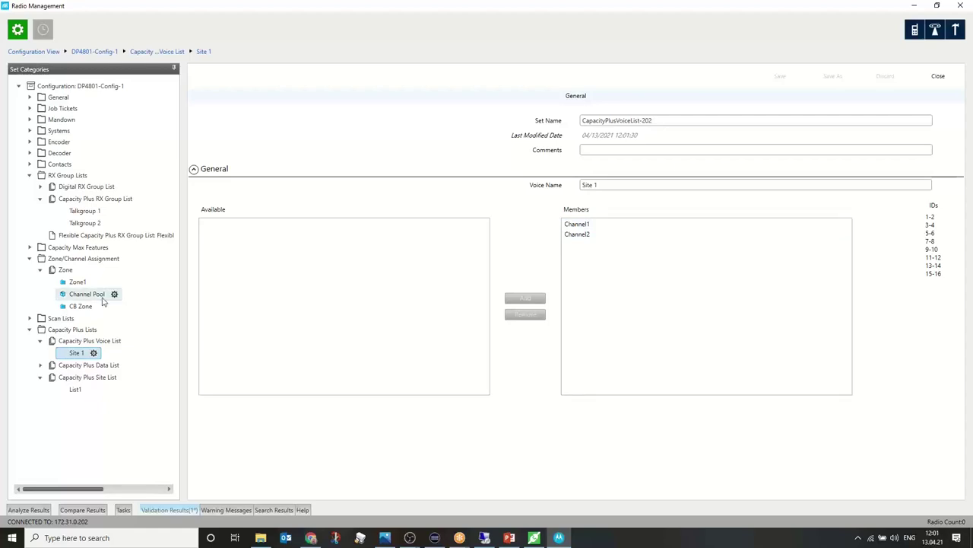
click(93, 295)
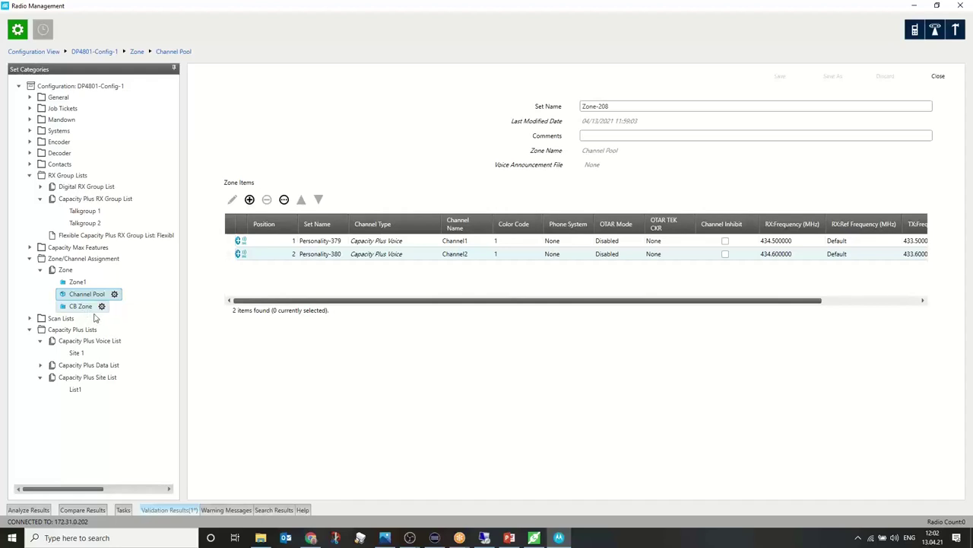
key(Down)
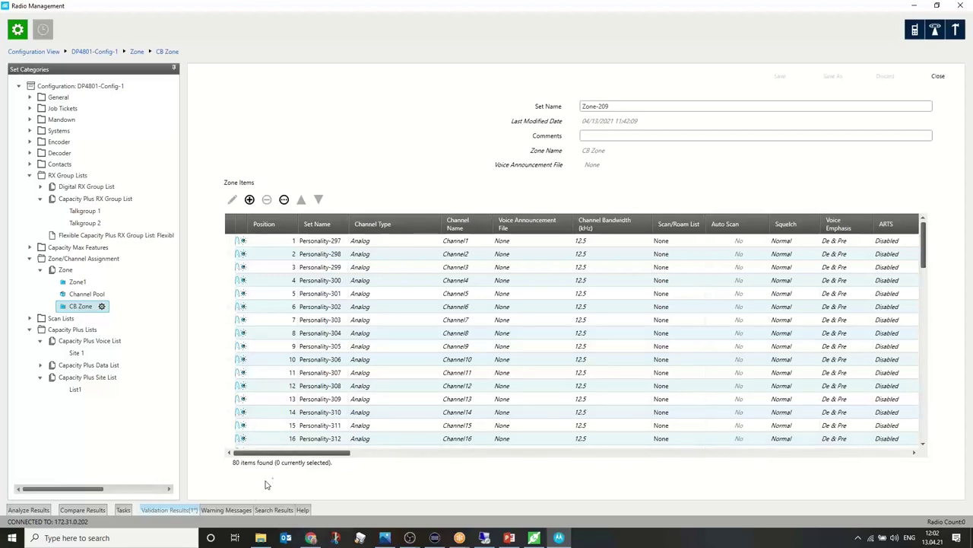
drag(286, 456, 298, 459)
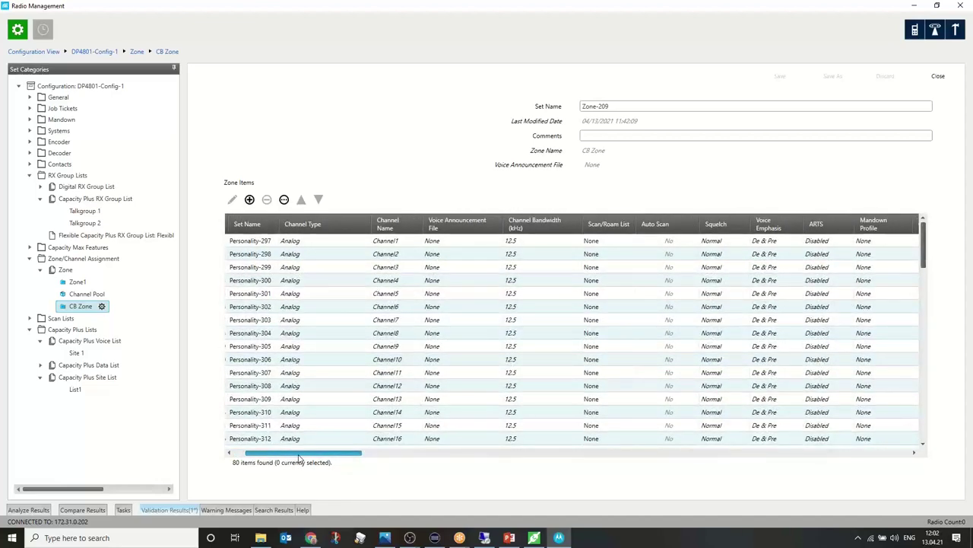
drag(300, 458, 544, 468)
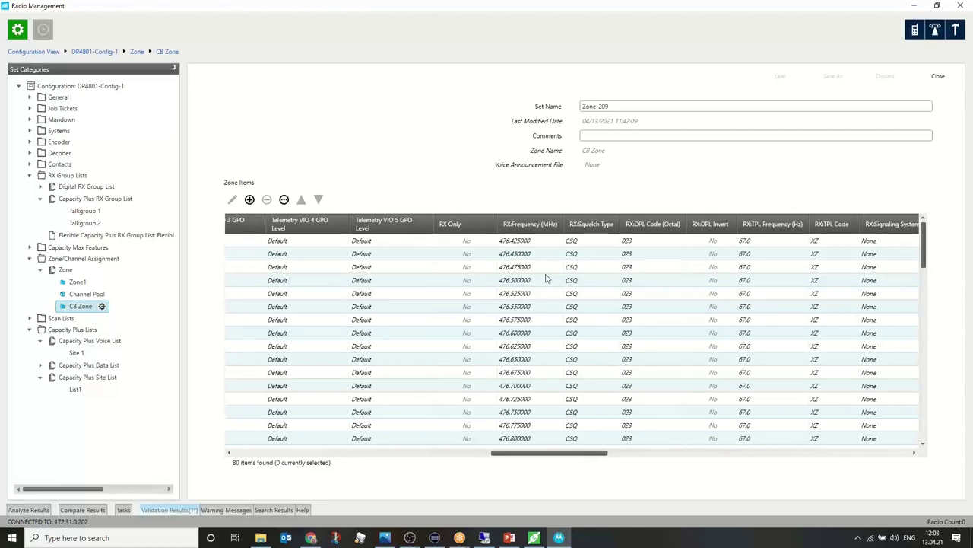
Delete the CB Zone set and confirm its permanent removal from the RM Server
right_click(84, 310)
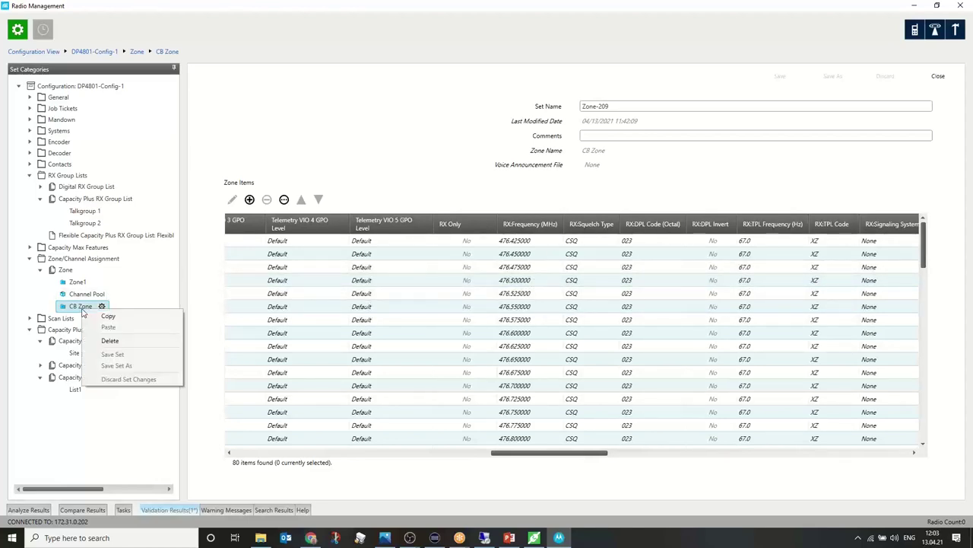
click(121, 340)
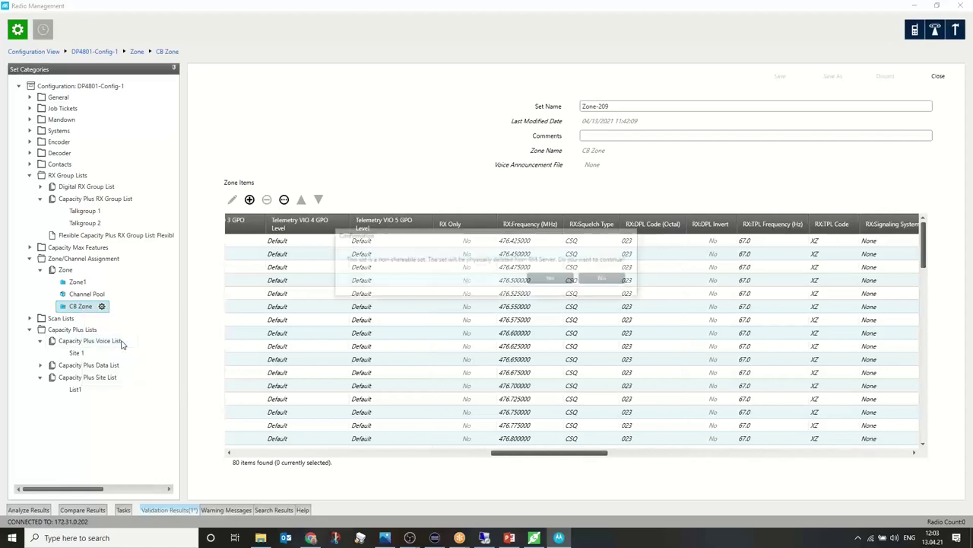
click(552, 278)
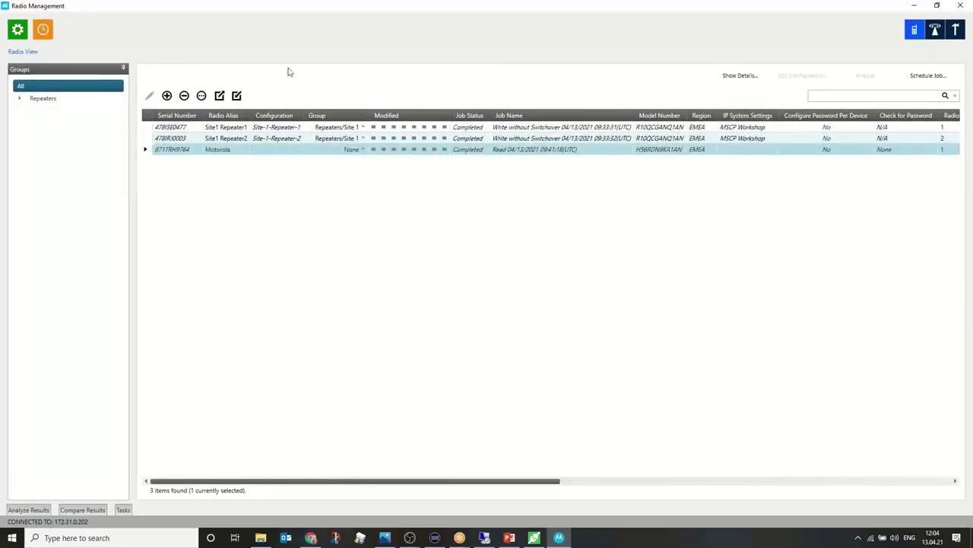
Assign DP4801-Config-1 to the third, unconfigured radio
right_click(148, 152)
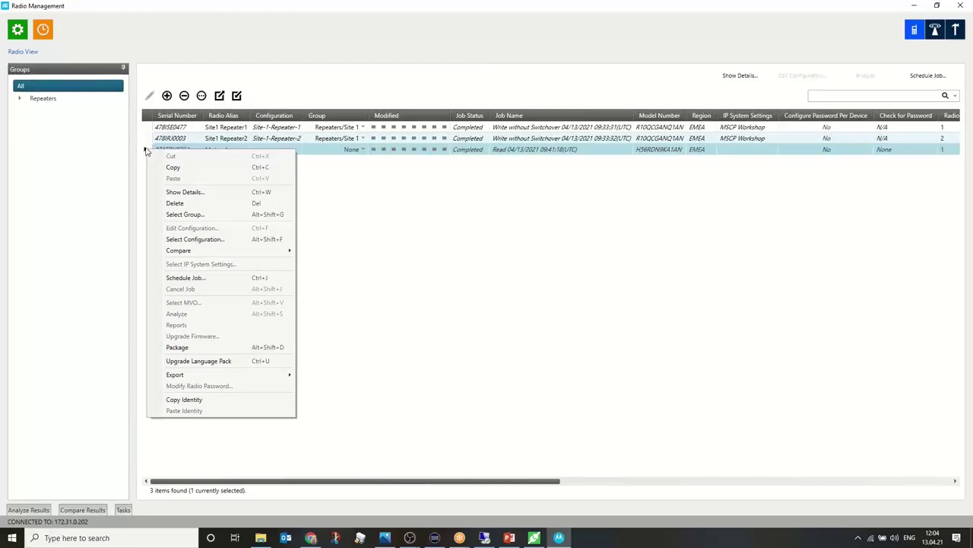
click(221, 240)
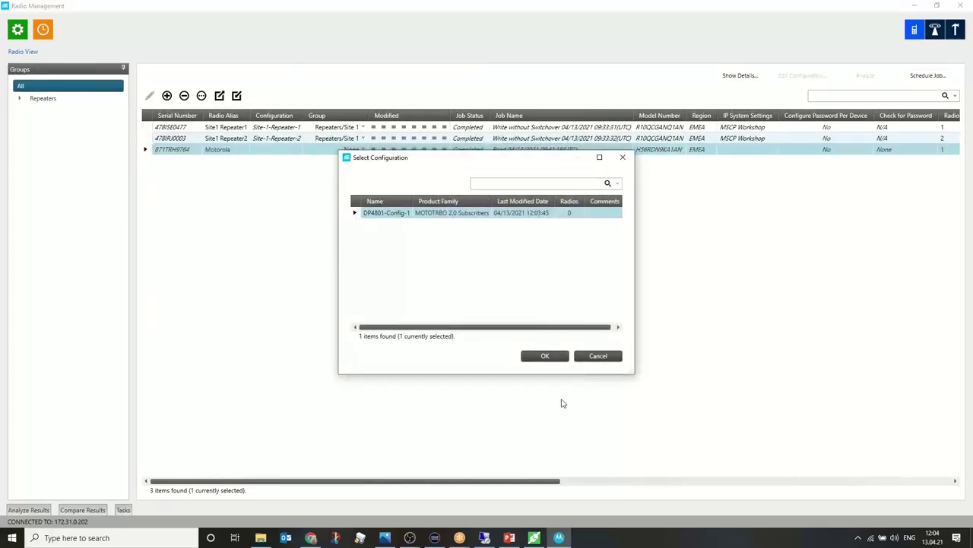
click(553, 358)
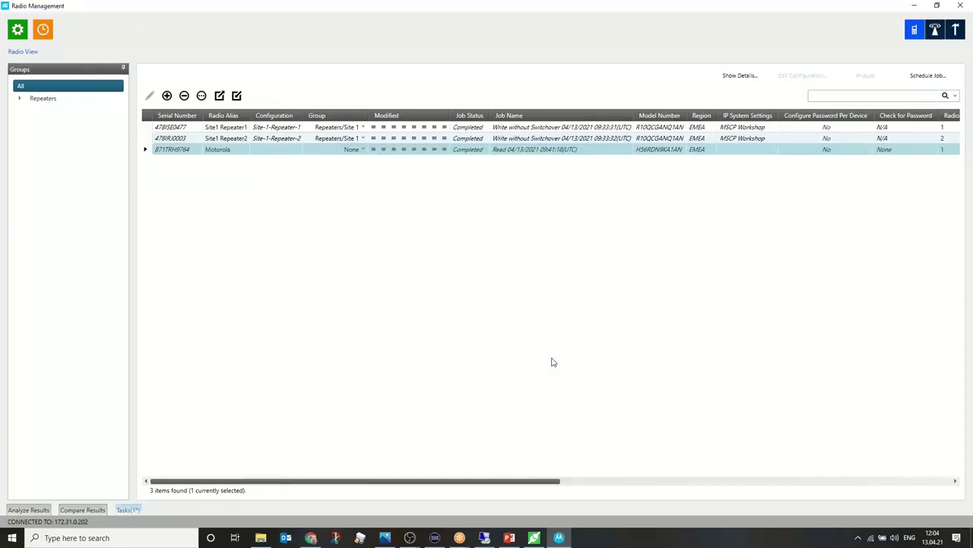
Set the radio's alias to Radio 101 and its Radio ID to 101
click(235, 153)
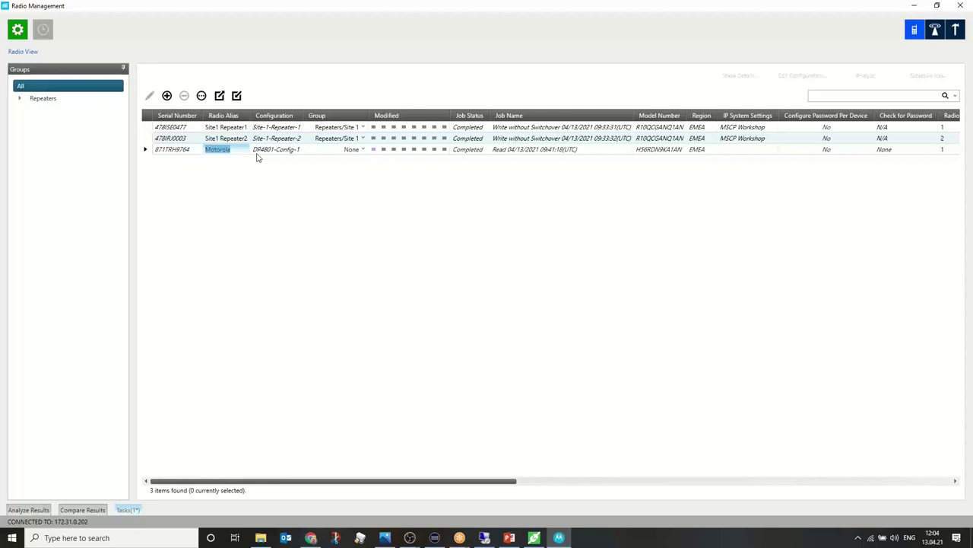
text(Radio 101)
click(945, 150)
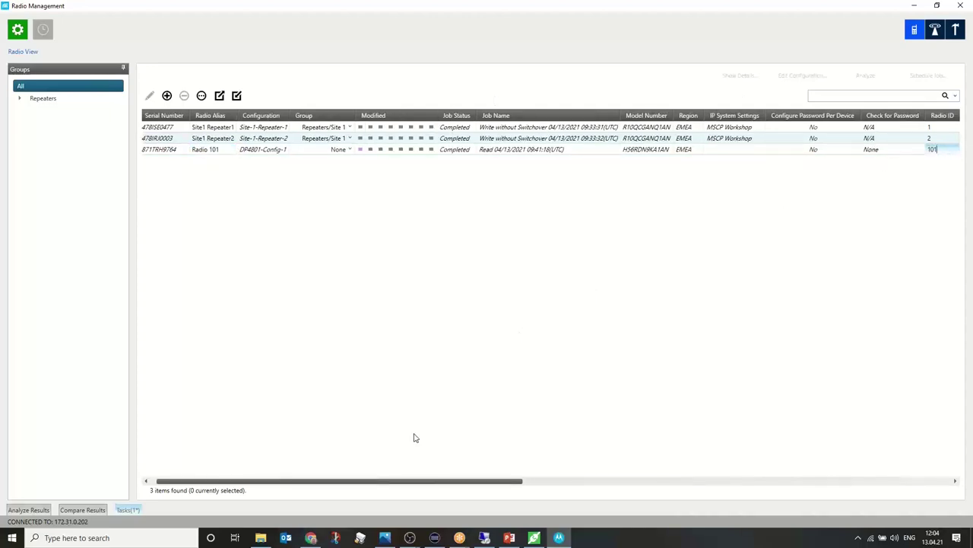
drag(402, 485, 339, 495)
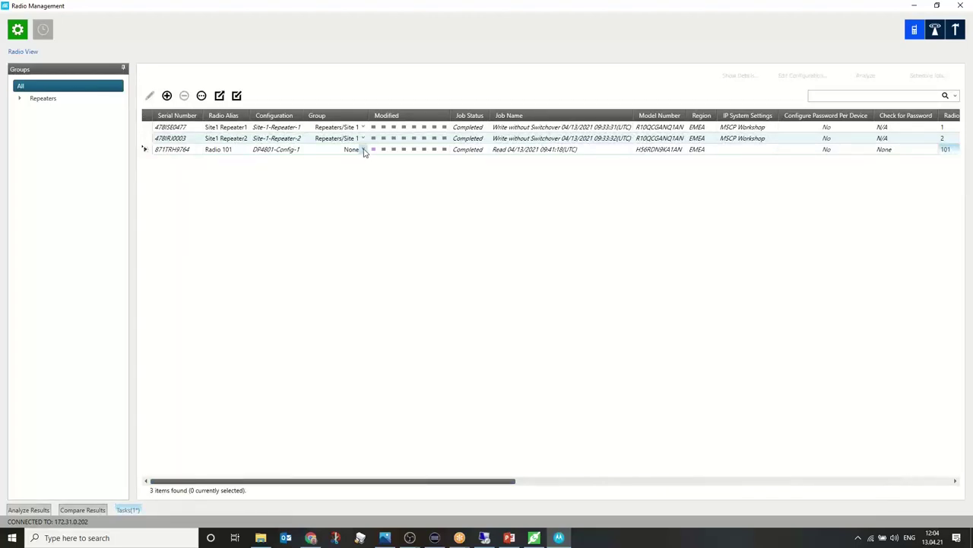
Create a new group under All and start naming it Radios
right_click(46, 83)
click(76, 100)
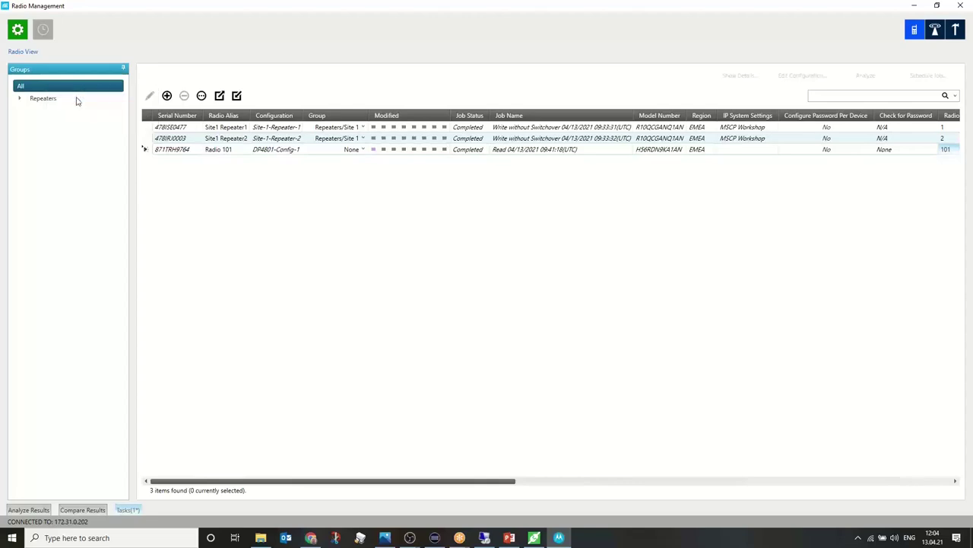
text(Radios)
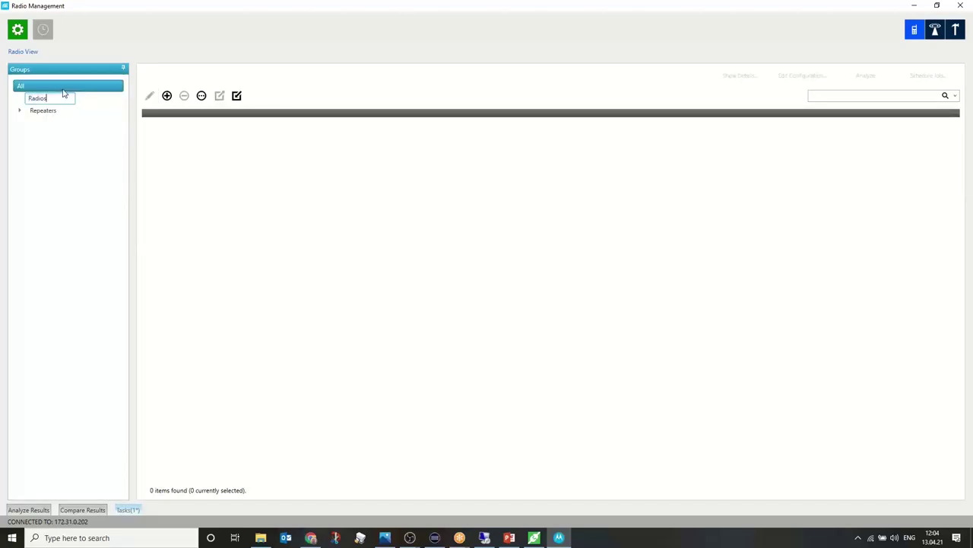
Finish naming the group Radios and set Radio 101's Group cell to Radios
click(255, 158)
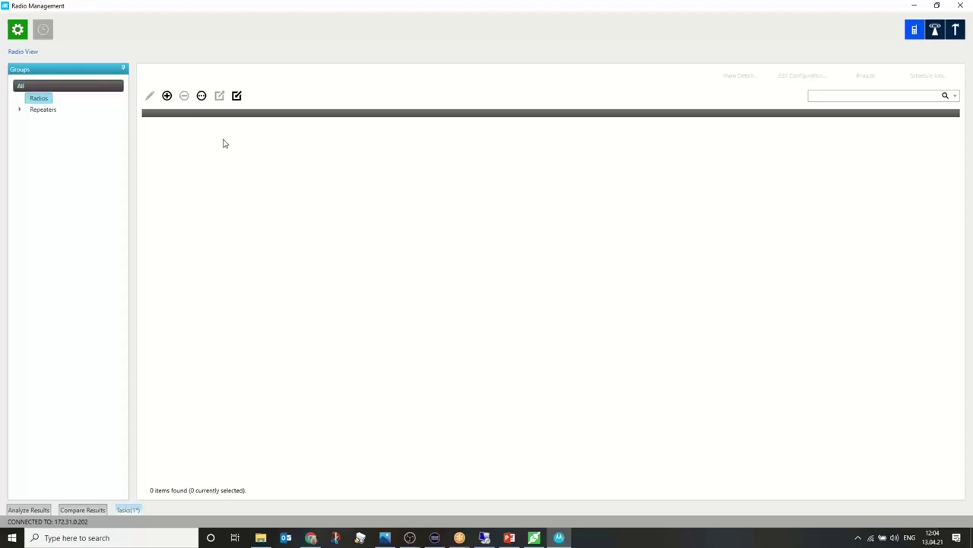
click(66, 85)
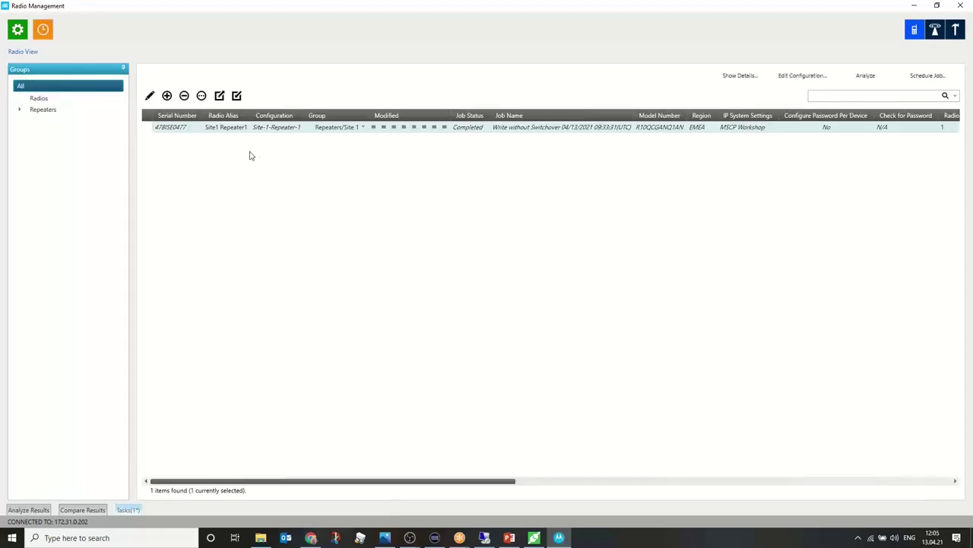
click(287, 150)
click(363, 149)
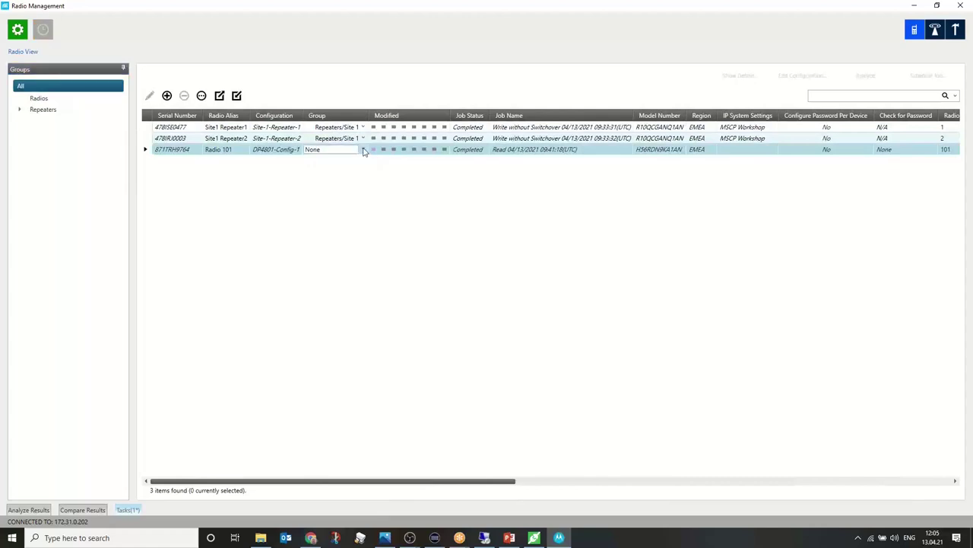
click(363, 149)
click(330, 171)
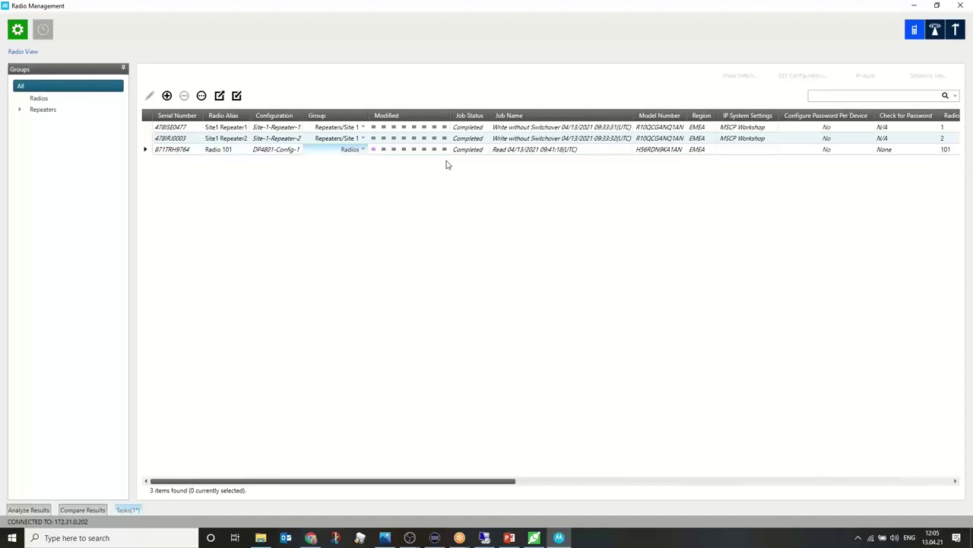
click(147, 151)
Analyze Radio 101's configuration and show the analyze results
right_click(148, 152)
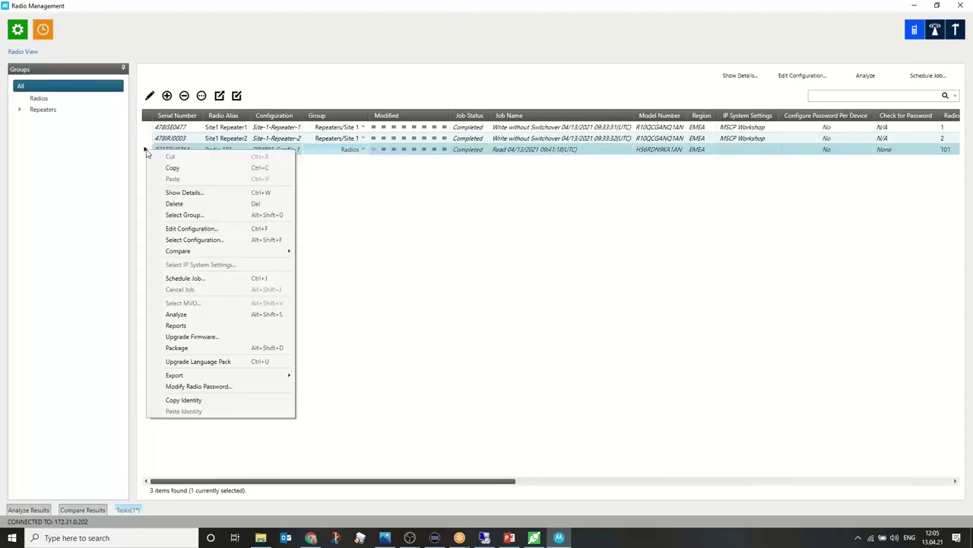
click(181, 316)
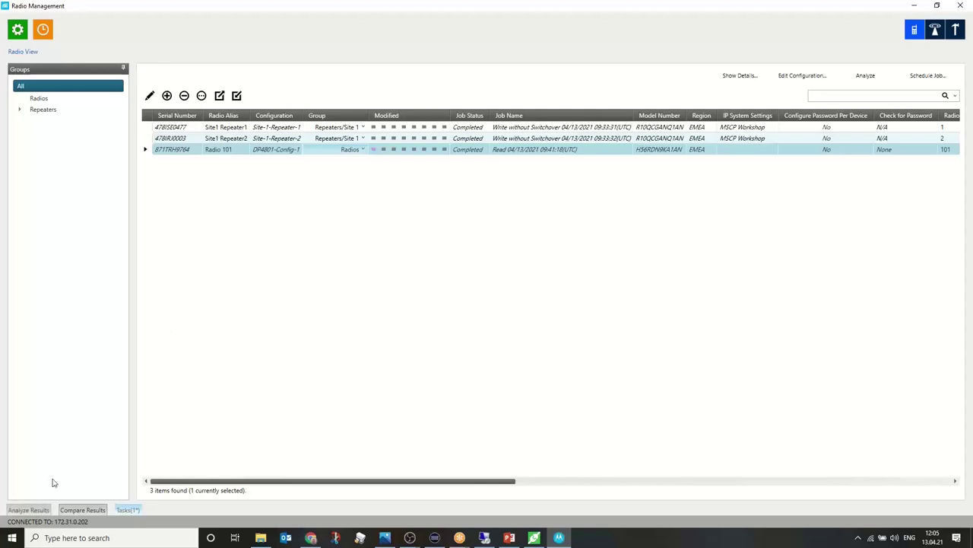
click(33, 513)
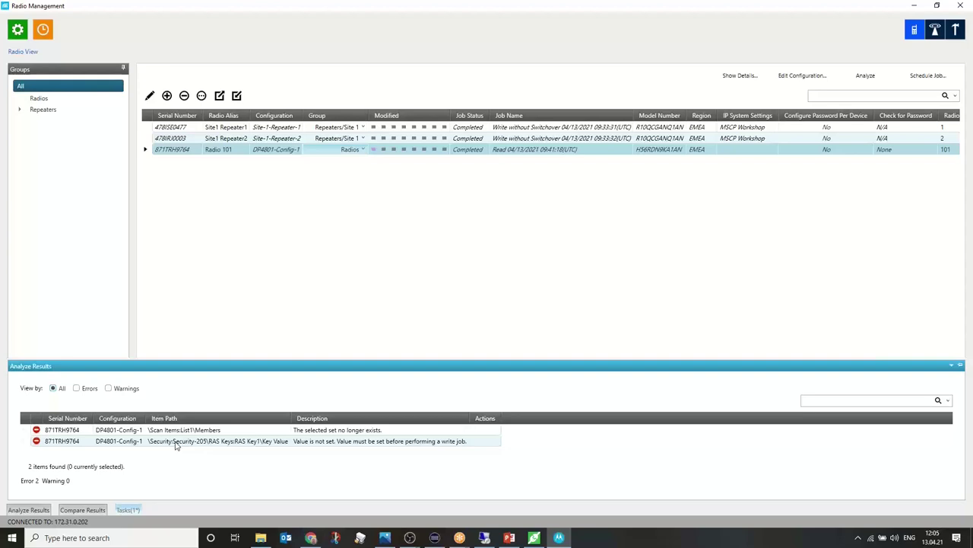
Open the List1 scan members setting behind the Scan Items Members error
click(25, 432)
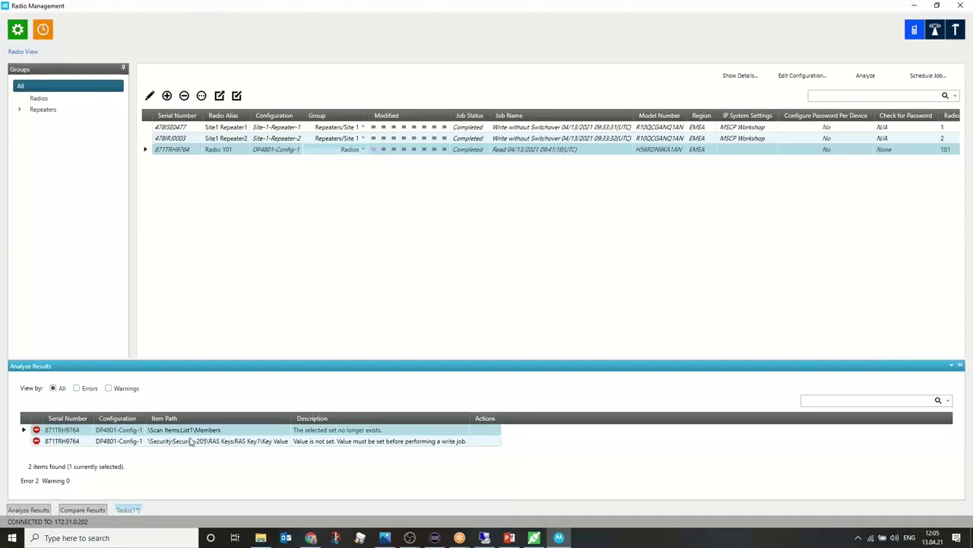
scroll(403, 313, down, 2)
click(643, 161)
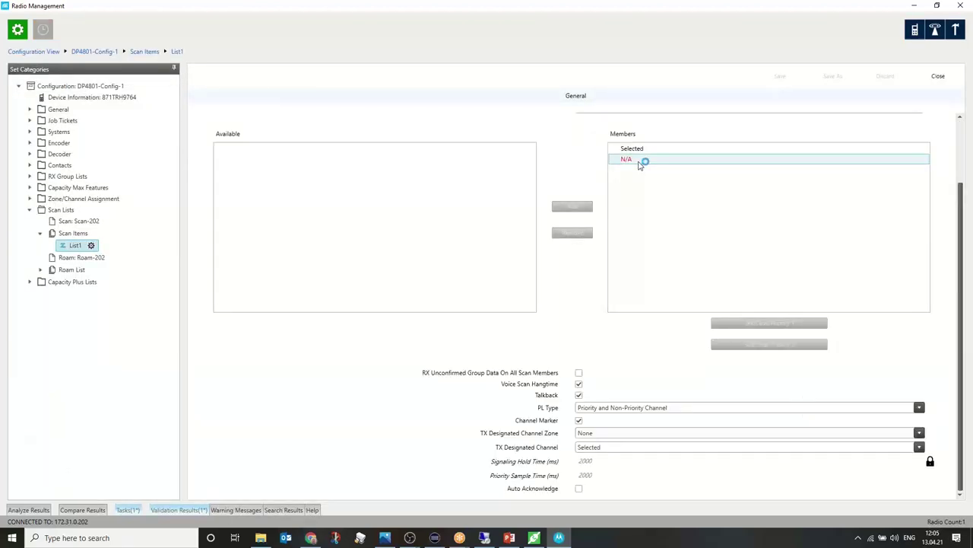
Remove the N/A member from scan list List1 and save
click(576, 234)
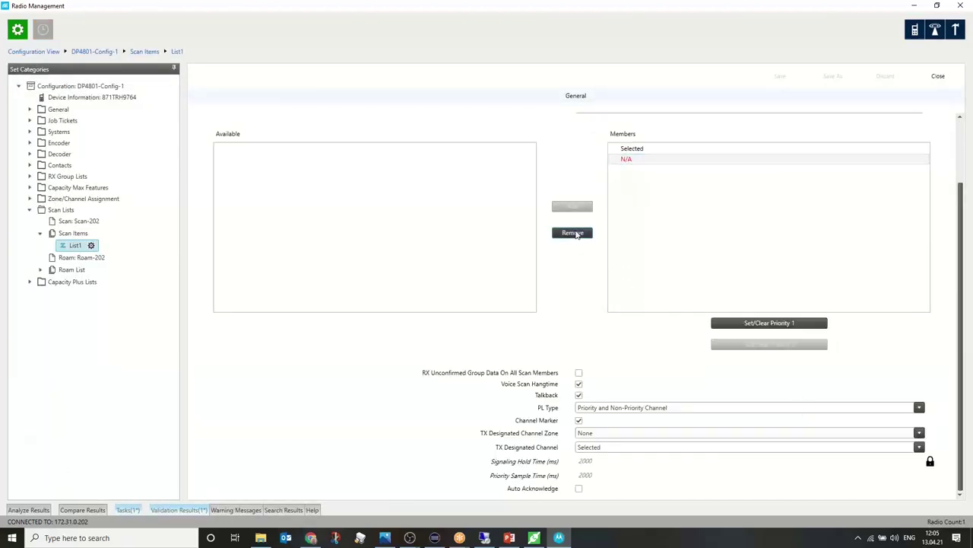
click(780, 76)
click(939, 75)
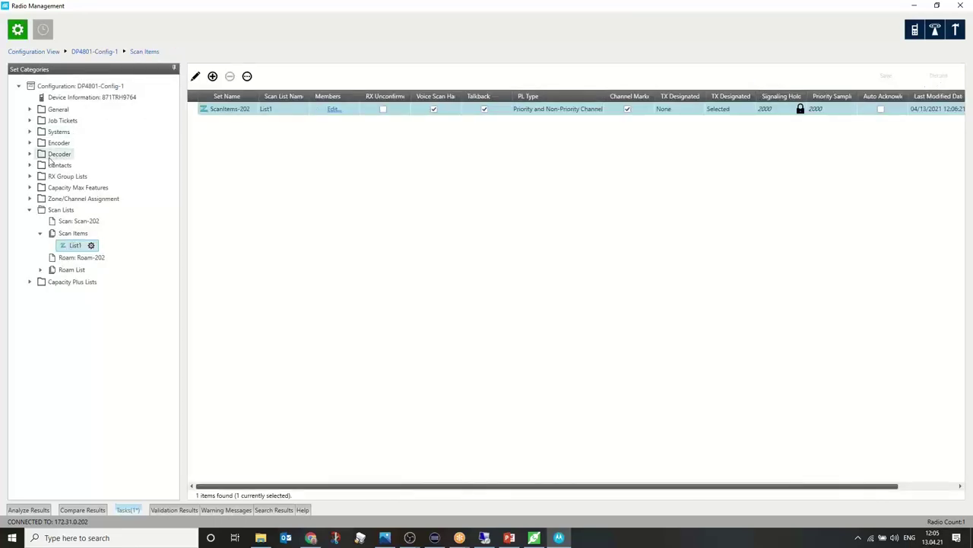
In General > Security-205, replace RAS Key1 with RAS1 and save
click(31, 110)
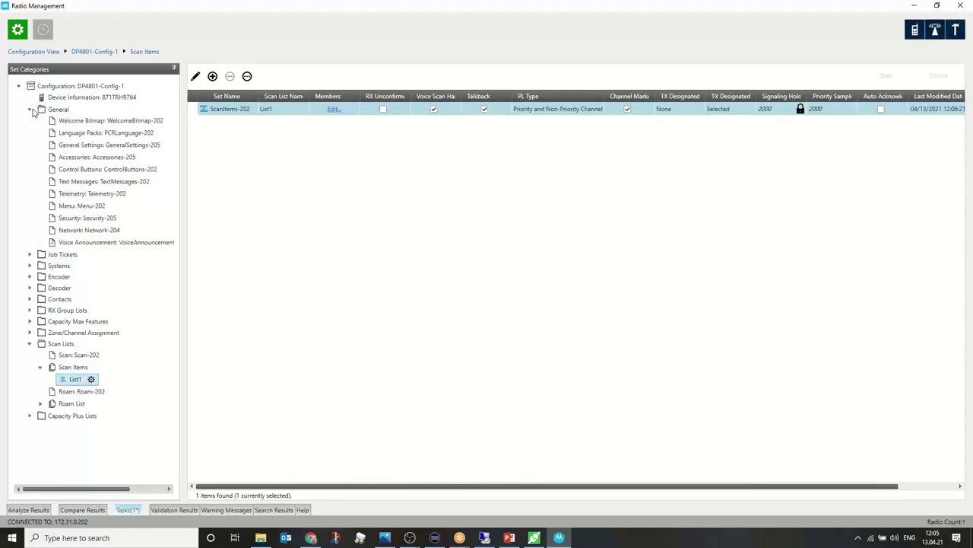
click(94, 221)
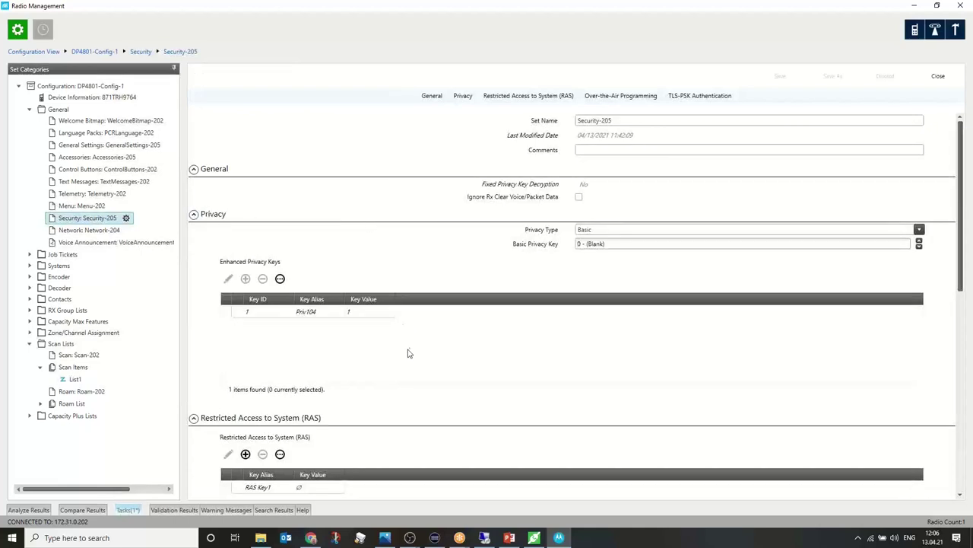
click(229, 487)
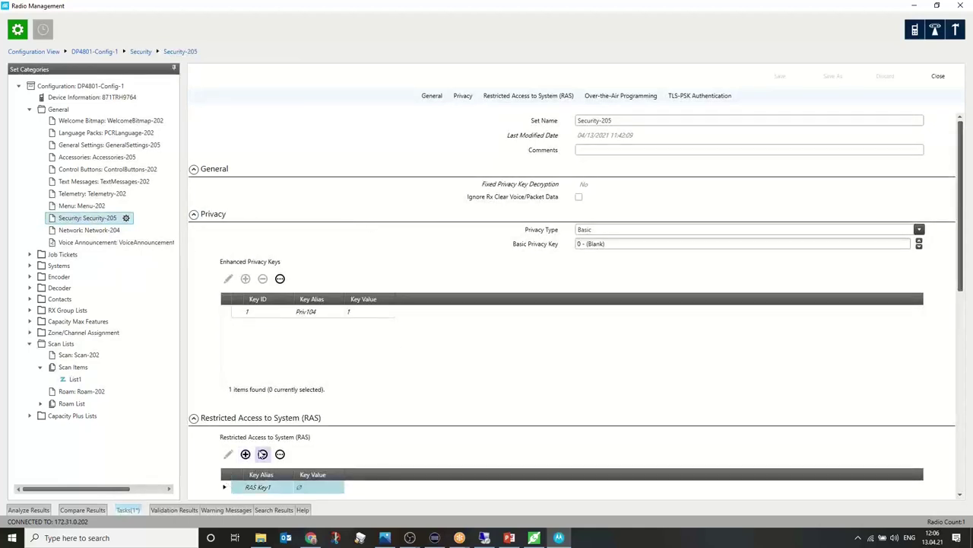
click(263, 454)
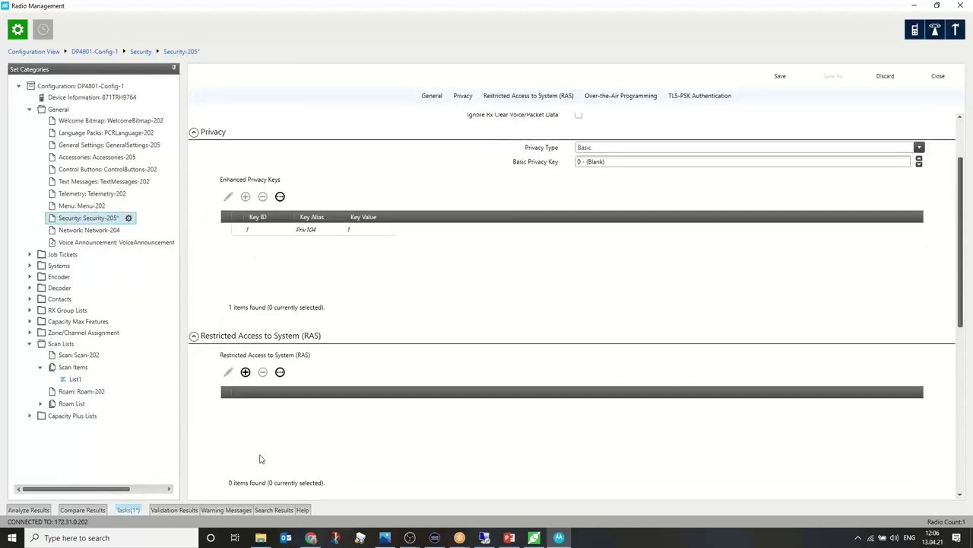
click(244, 371)
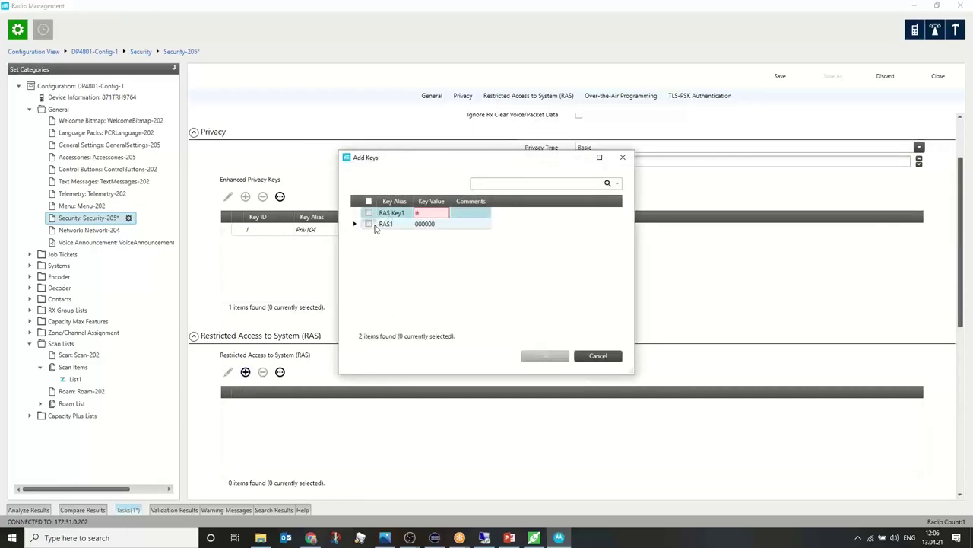
click(369, 224)
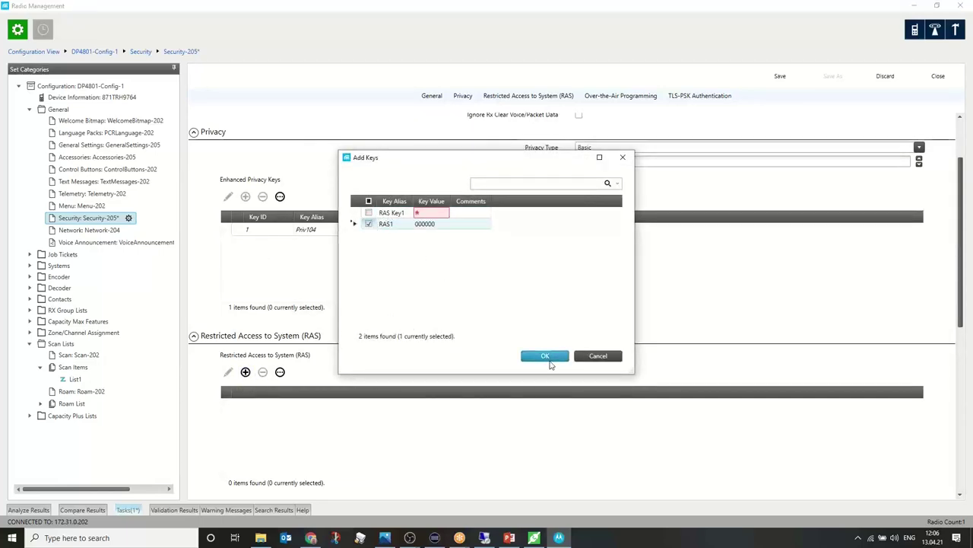
click(550, 358)
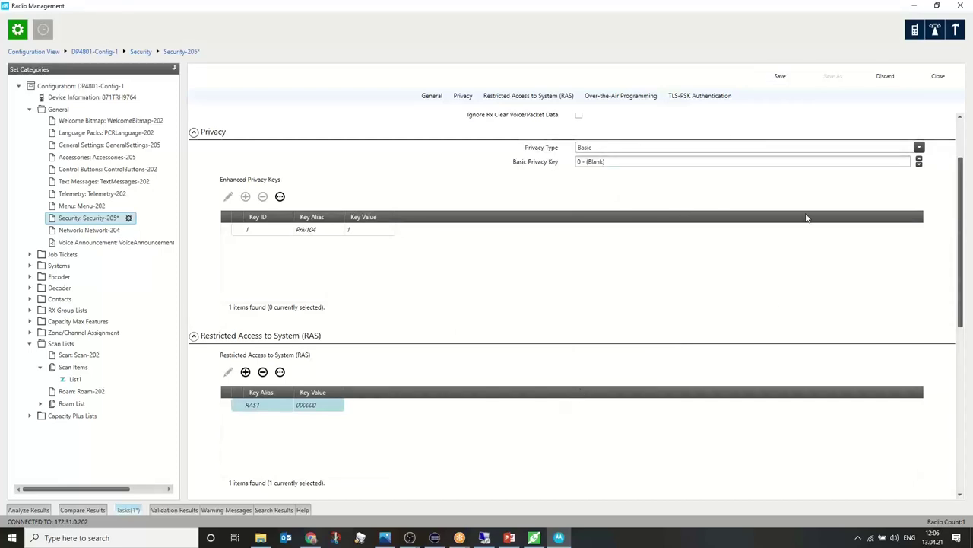
click(781, 78)
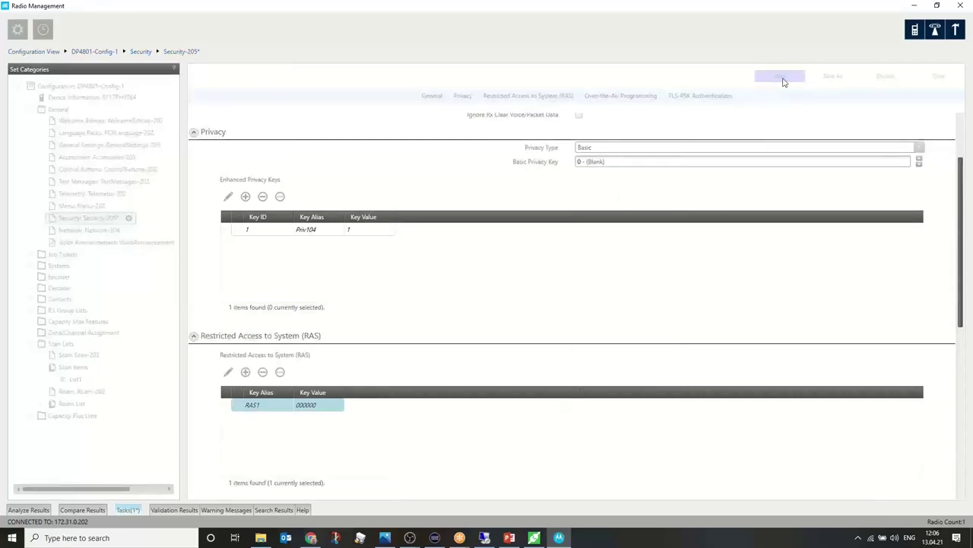
click(914, 32)
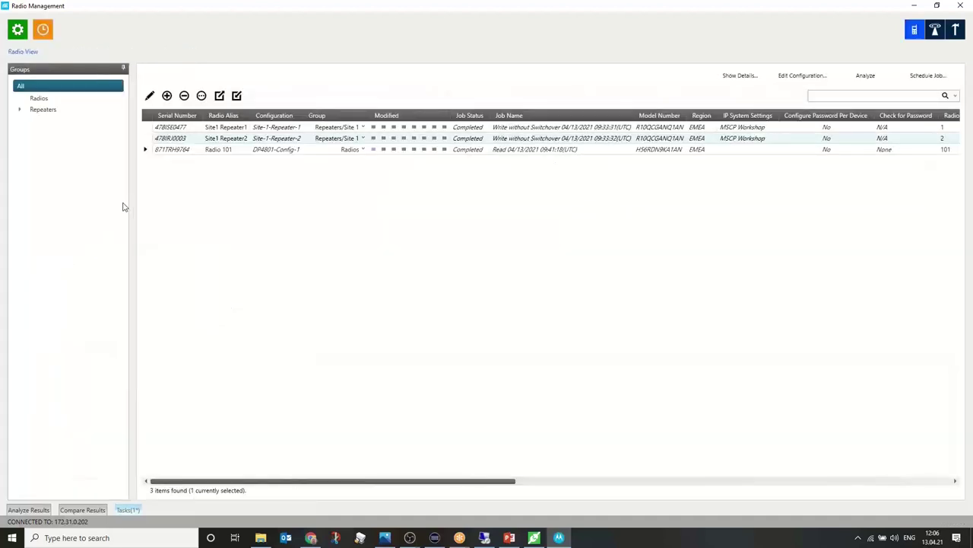
Re-analyze Radio 101 and check that the analyze results are clear
right_click(145, 152)
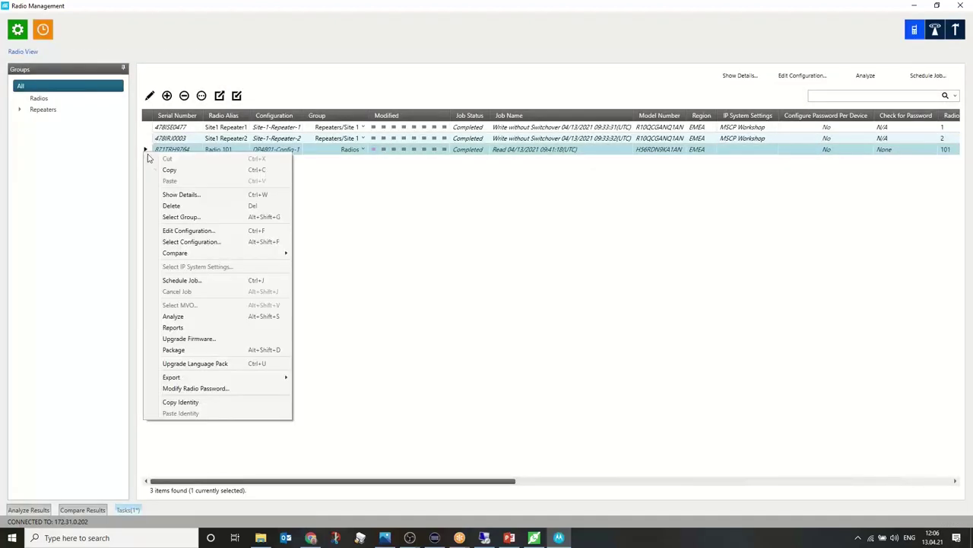
click(179, 316)
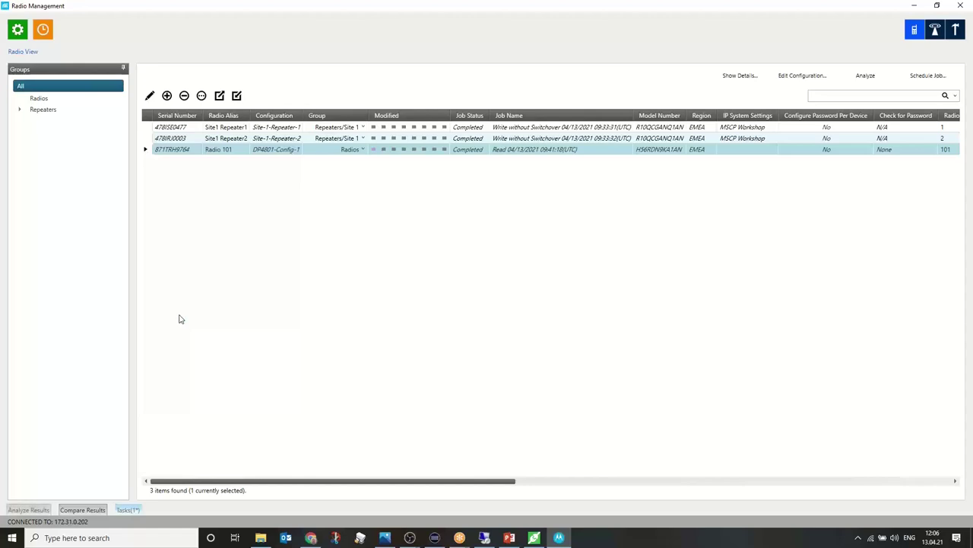
click(34, 511)
click(33, 511)
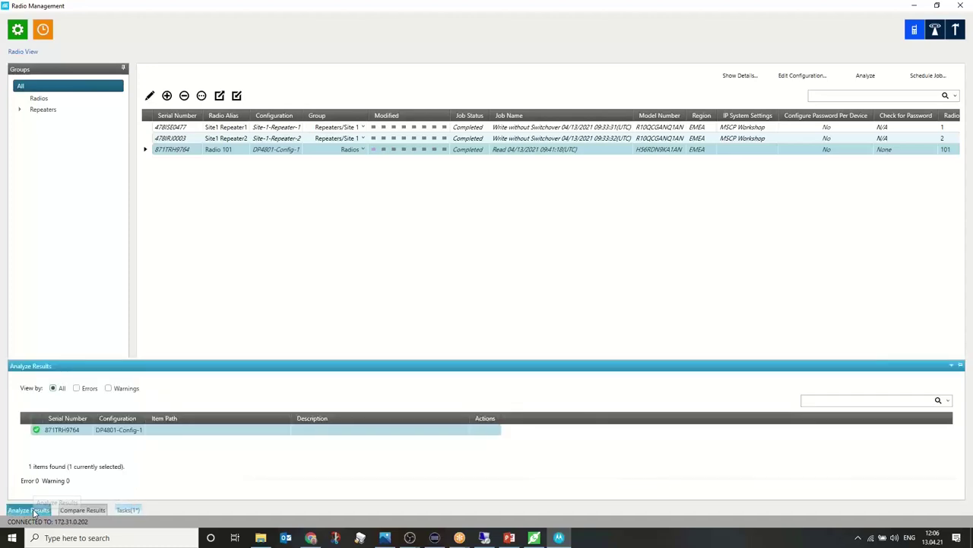
Schedule a Write without Switchover job for Radio 101
right_click(149, 152)
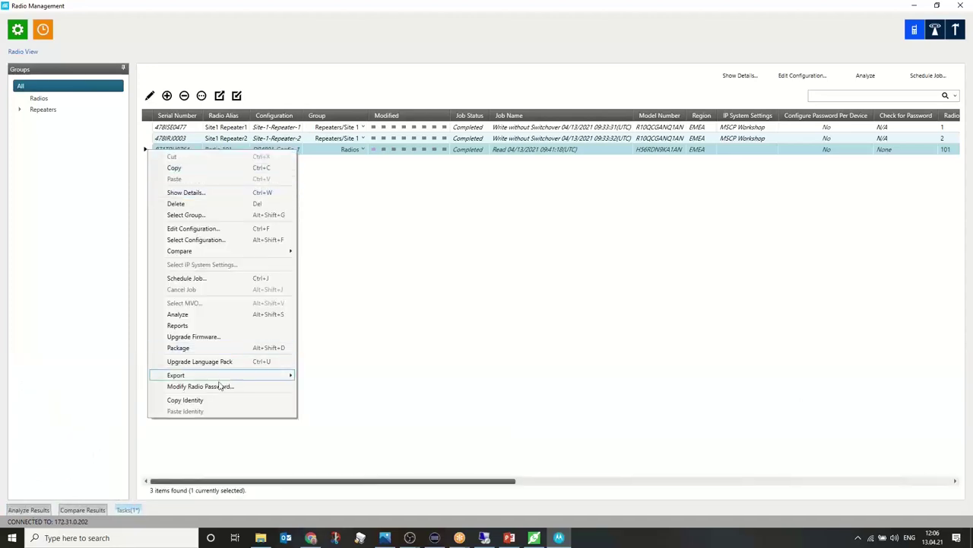
click(202, 278)
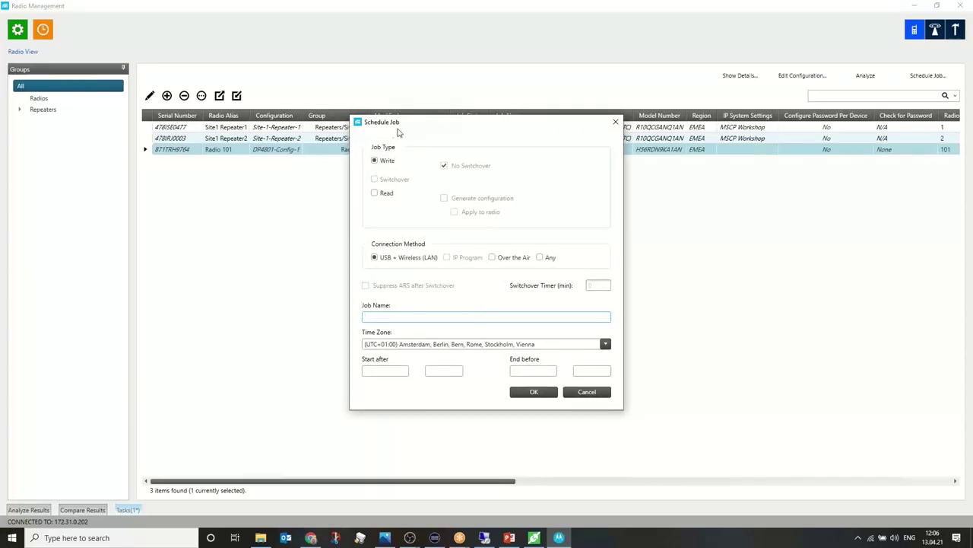
click(534, 391)
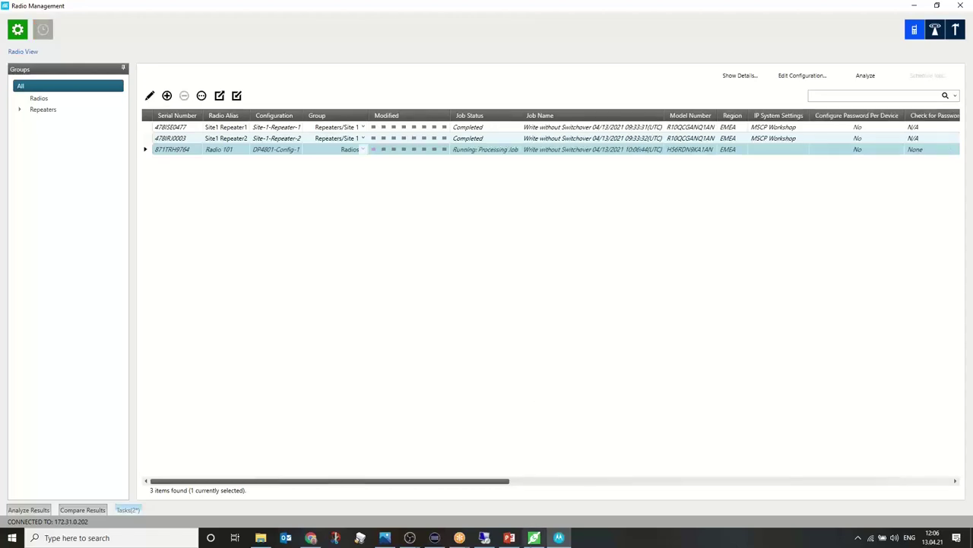
Clear old entries from RM Device Monitor and move it to reveal job status
click(534, 537)
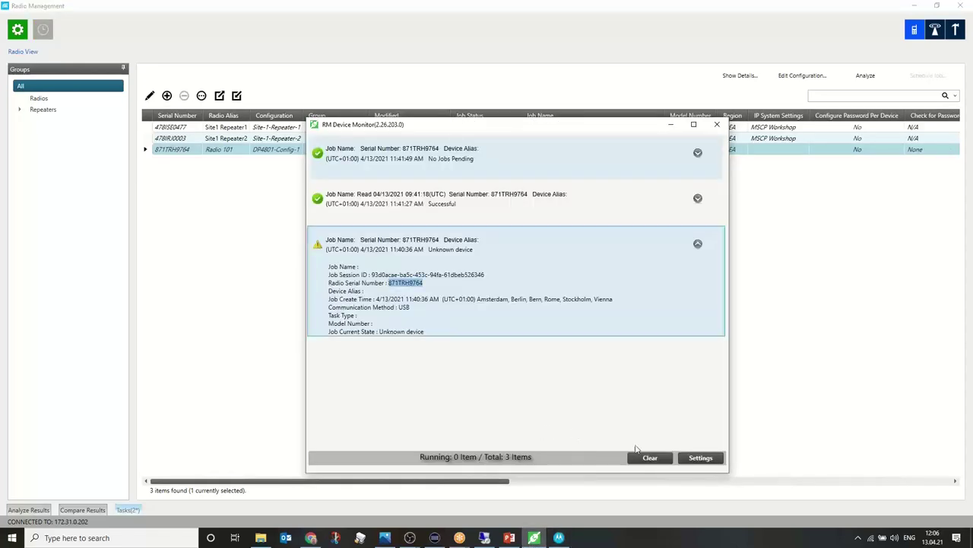
click(650, 457)
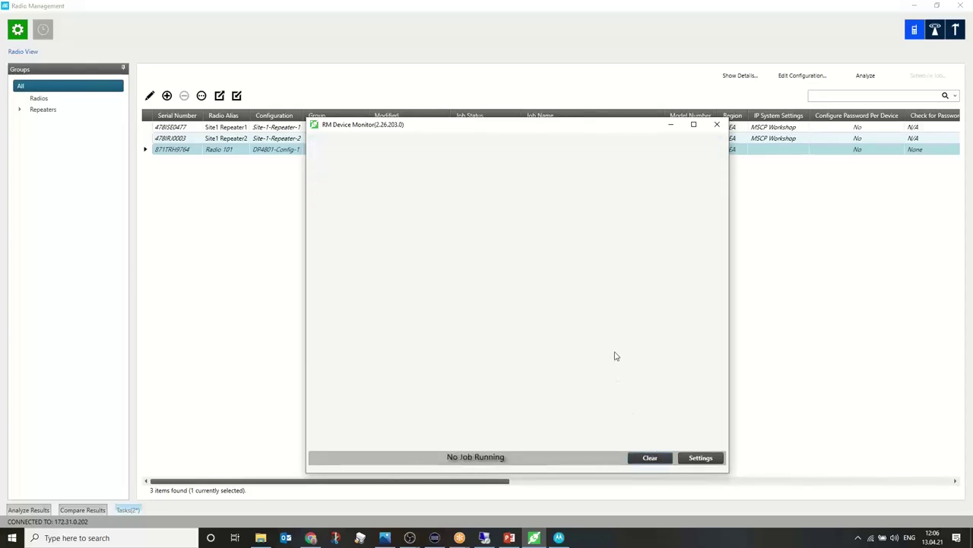
drag(509, 129, 513, 205)
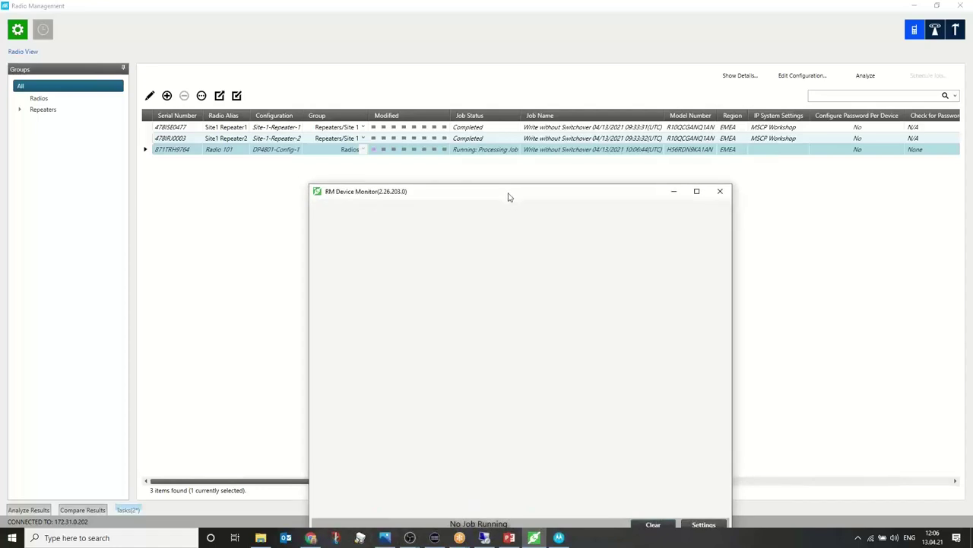